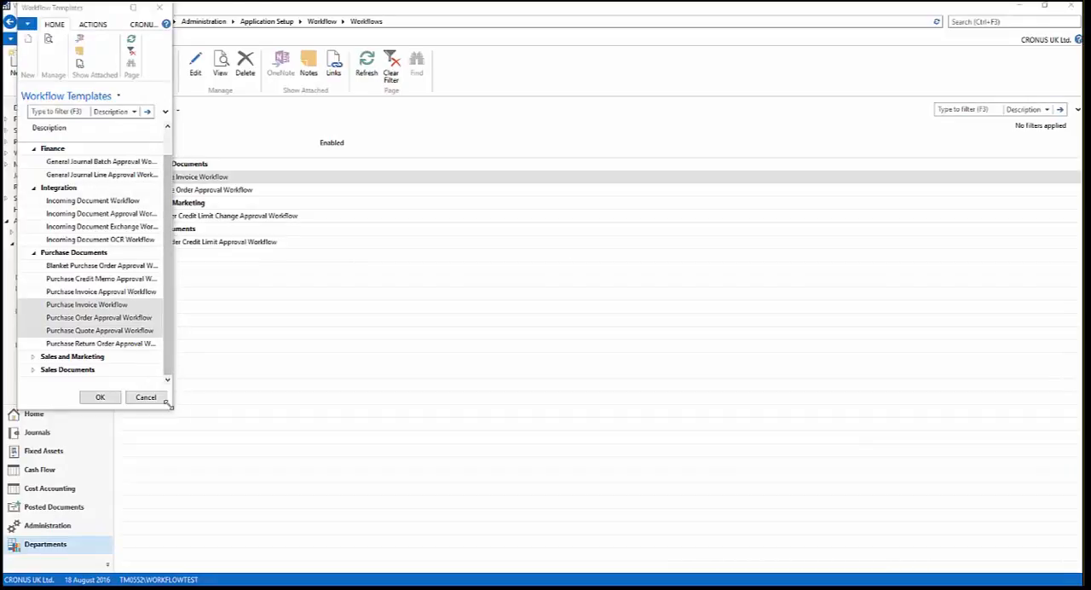
# - Create a workflow from the Customer Credit Limit Change Approval Workflow template in the Sales and Marketing category
pyautogui.click(33, 357)
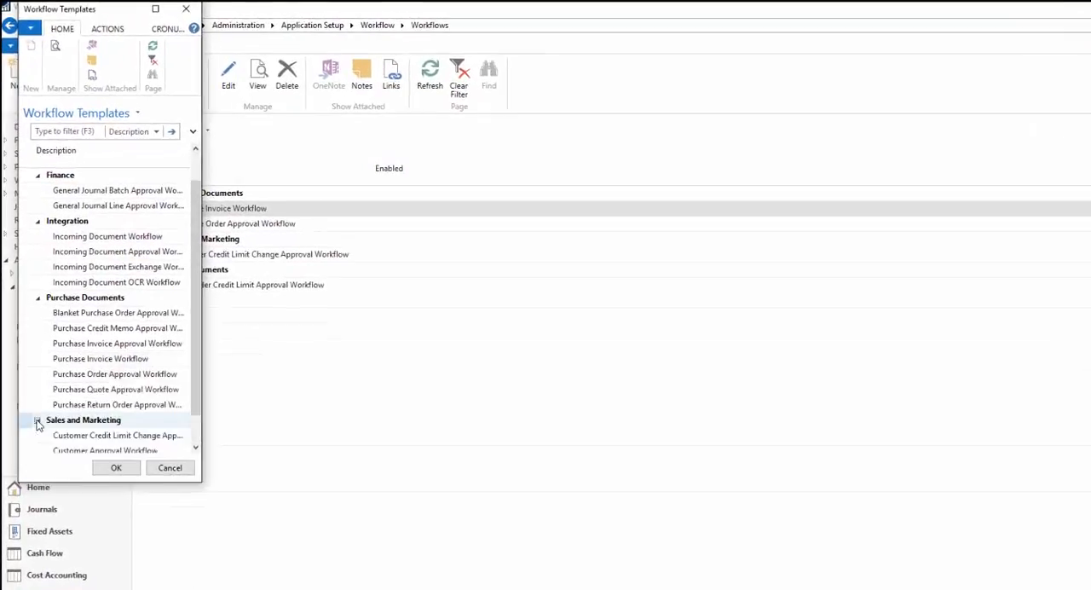
pyautogui.moveTo(209, 505); pyautogui.dragTo(320, 577)
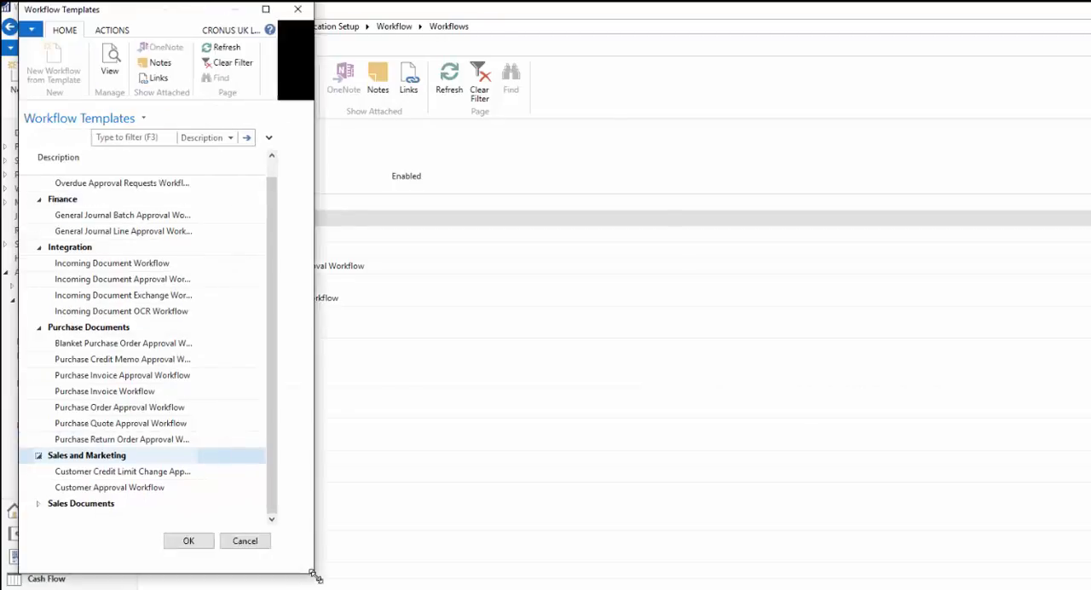
pyautogui.click(107, 505)
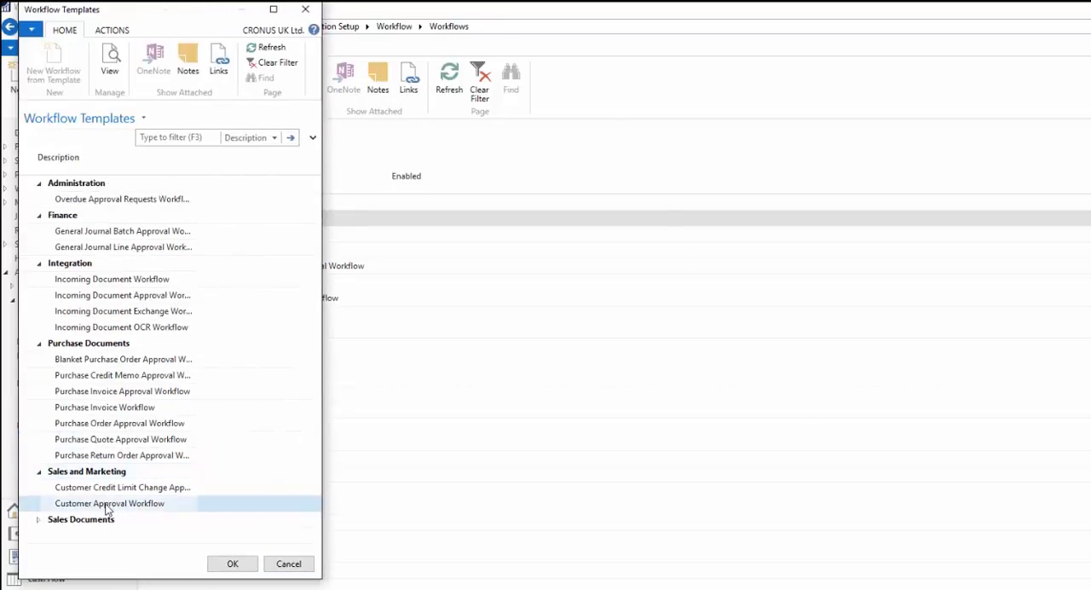
pyautogui.click(112, 489)
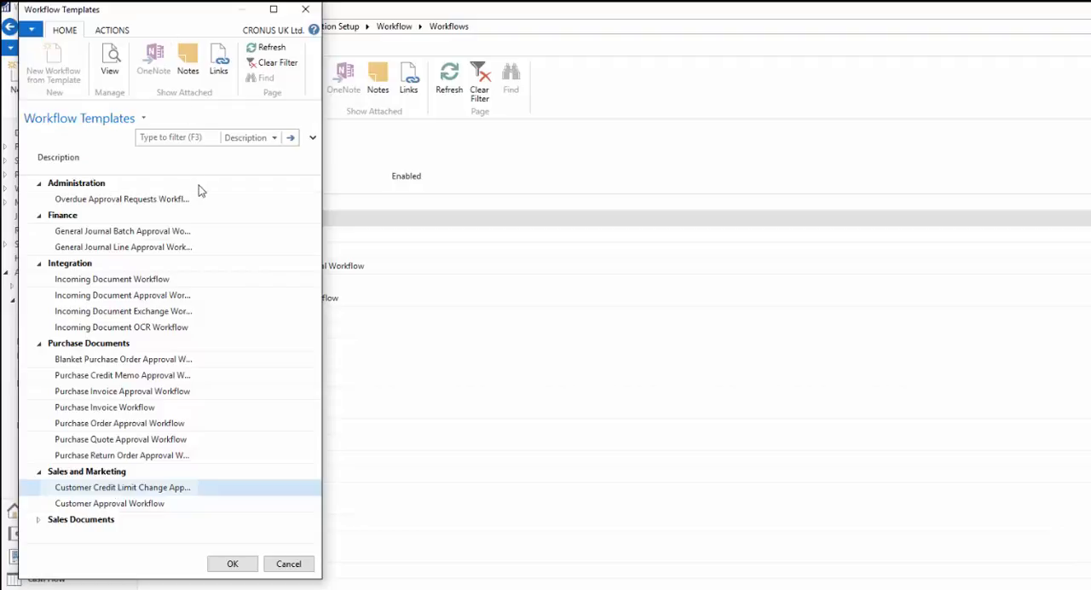
pyautogui.moveTo(198, 164); pyautogui.dragTo(292, 170)
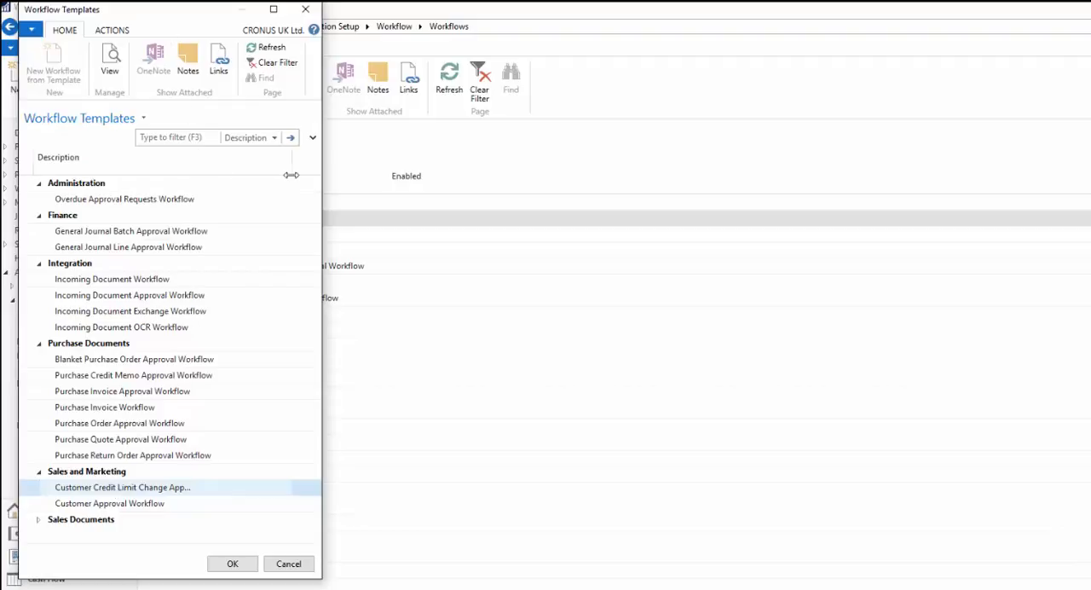
pyautogui.moveTo(322, 292); pyautogui.dragTo(489, 291)
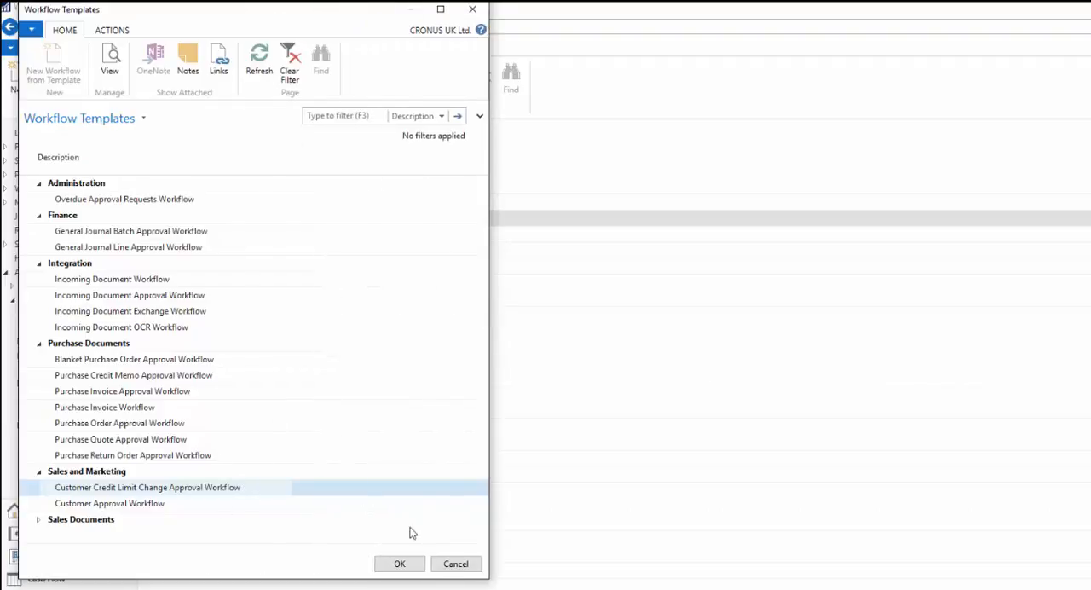
pyautogui.click(411, 568)
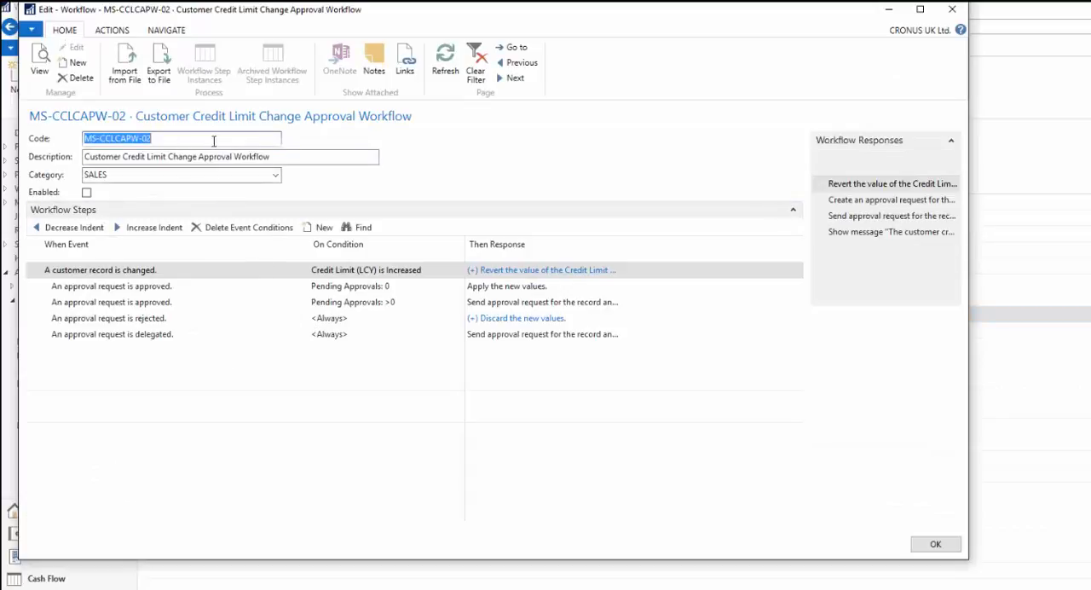
# - Append "Demo 1" to the workflow description so it reads "Customer Credit Limit Change Approval Workflow Demo 1"
pyautogui.click(281, 157)
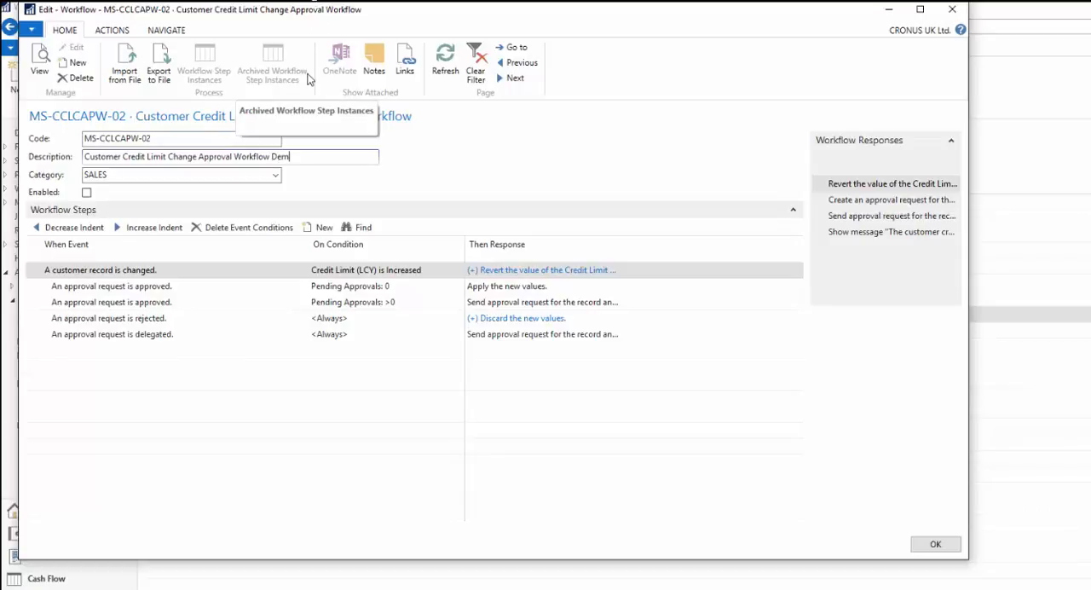
pyautogui.write('Demo 1')
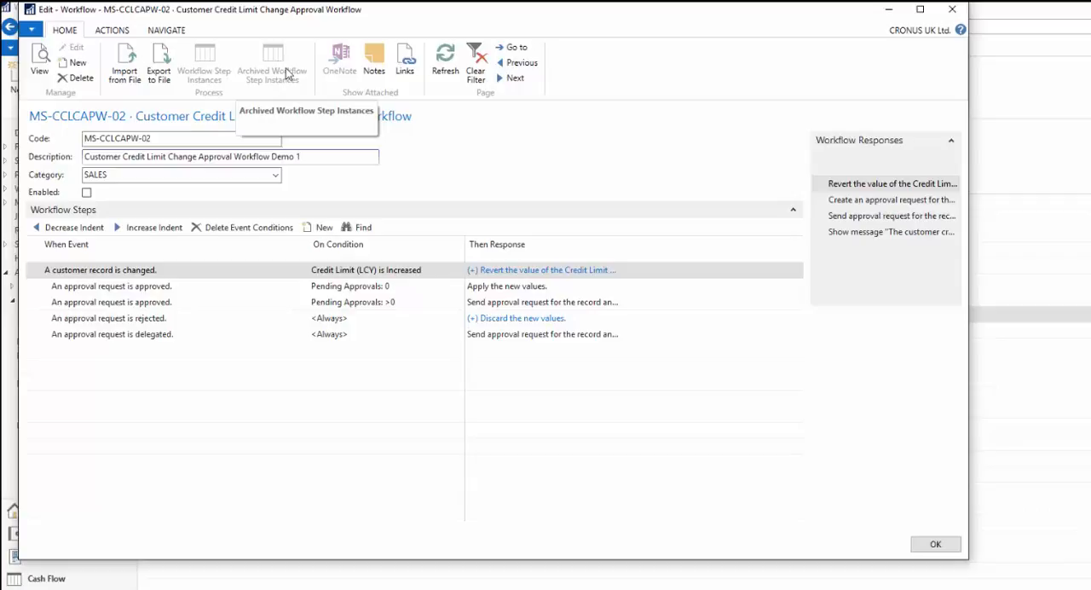
pyautogui.click(170, 141)
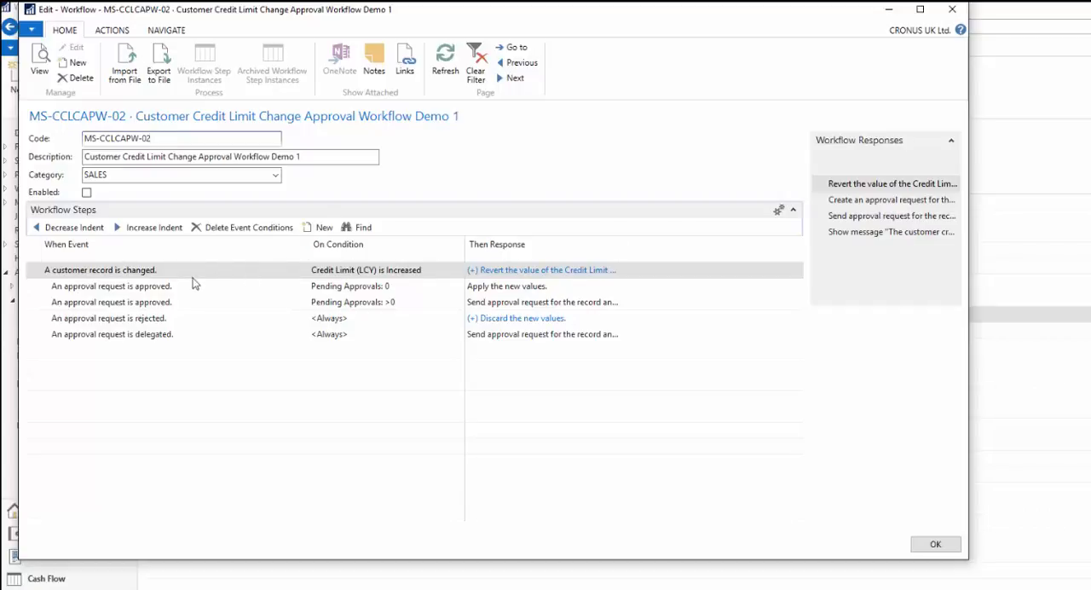
# - Examine the triggering event and the condition of the first workflow step
pyautogui.click(47, 285)
pyautogui.click(47, 270)
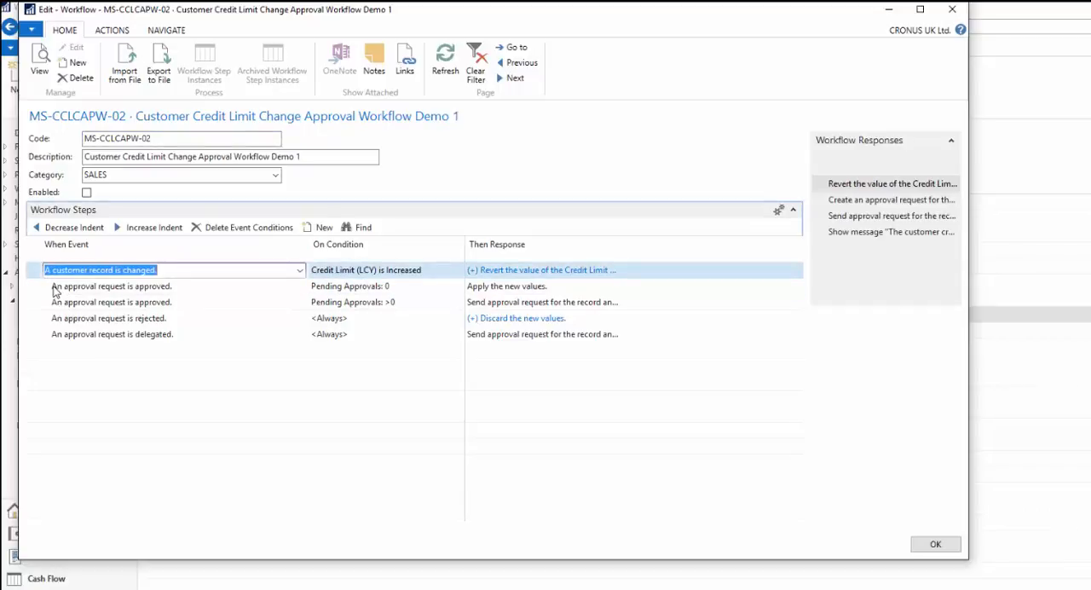
pyautogui.click(51, 287)
pyautogui.click(47, 270)
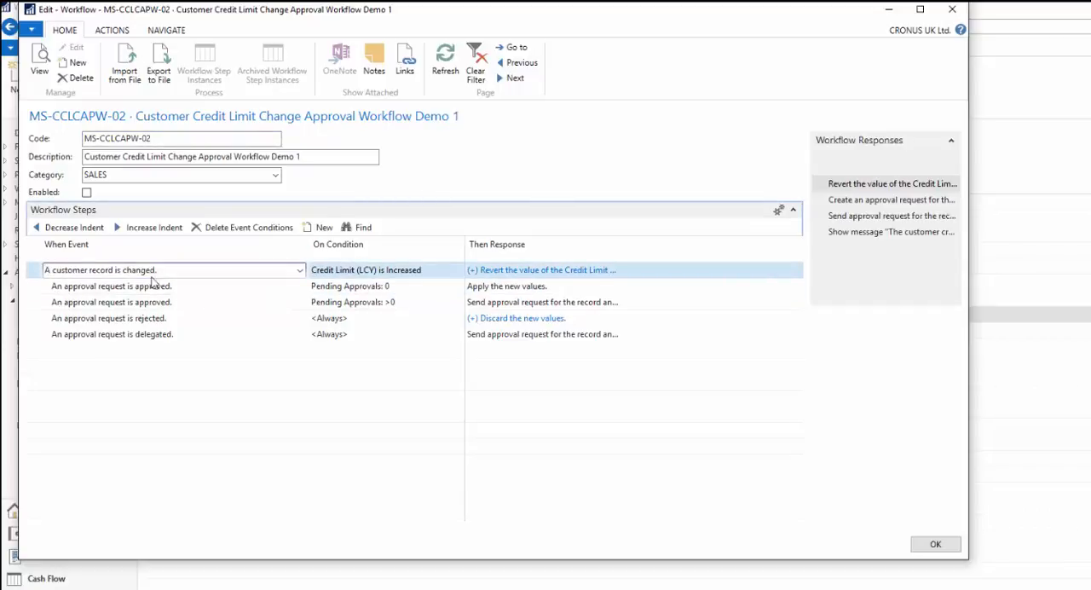
pyautogui.moveTo(160, 270); pyautogui.dragTo(32, 271)
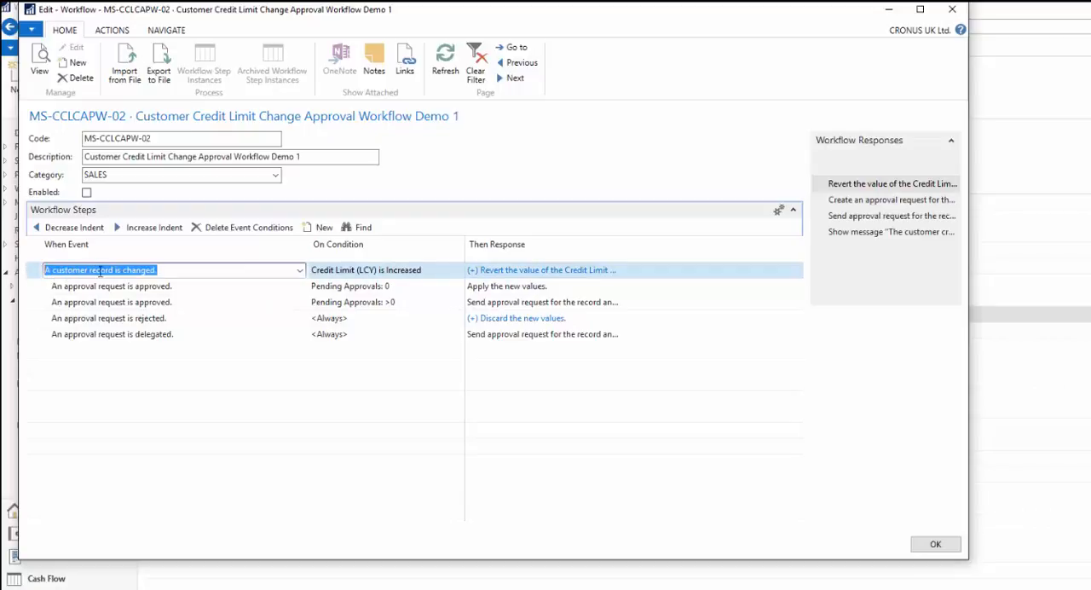
pyautogui.click(159, 270)
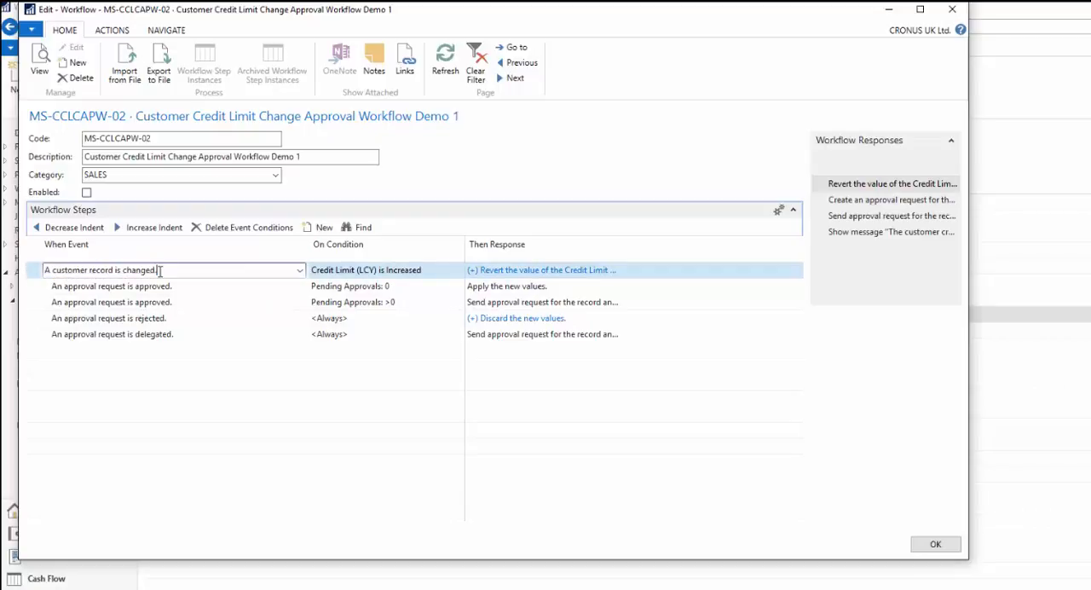
pyautogui.click(428, 271)
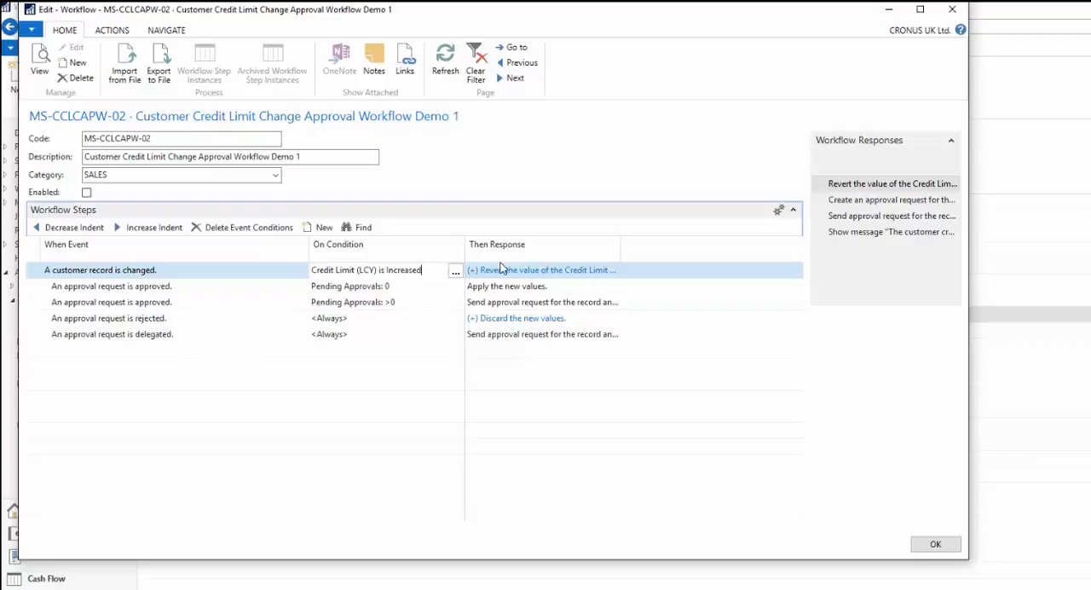
# - Inspect the first workflow step's responses and the options of its credit limit revert response, leaving them unchanged
pyautogui.click(503, 270)
pyautogui.click(613, 271)
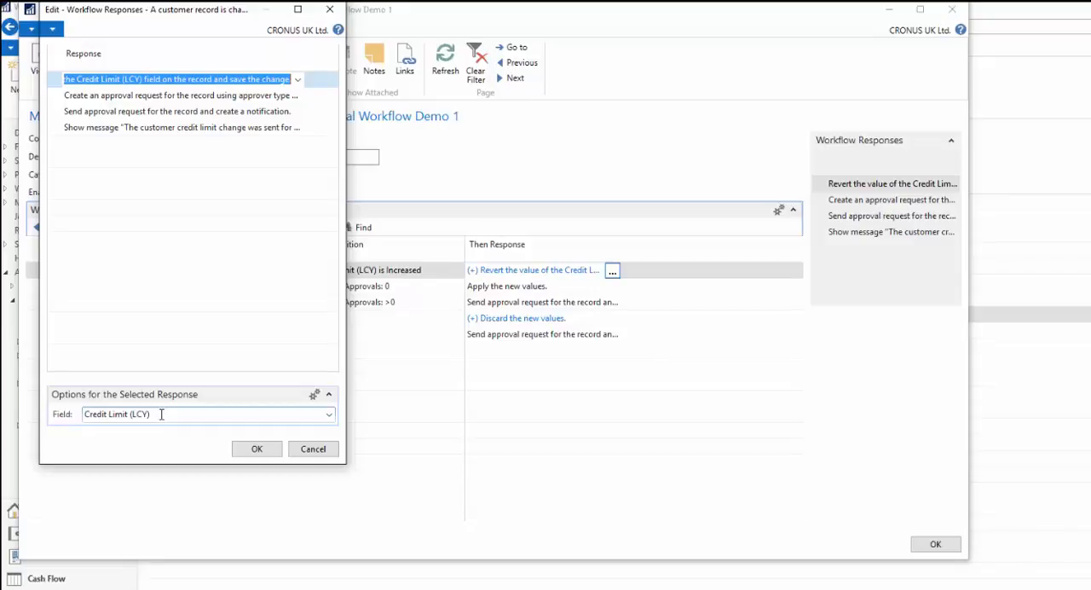
pyautogui.click(309, 452)
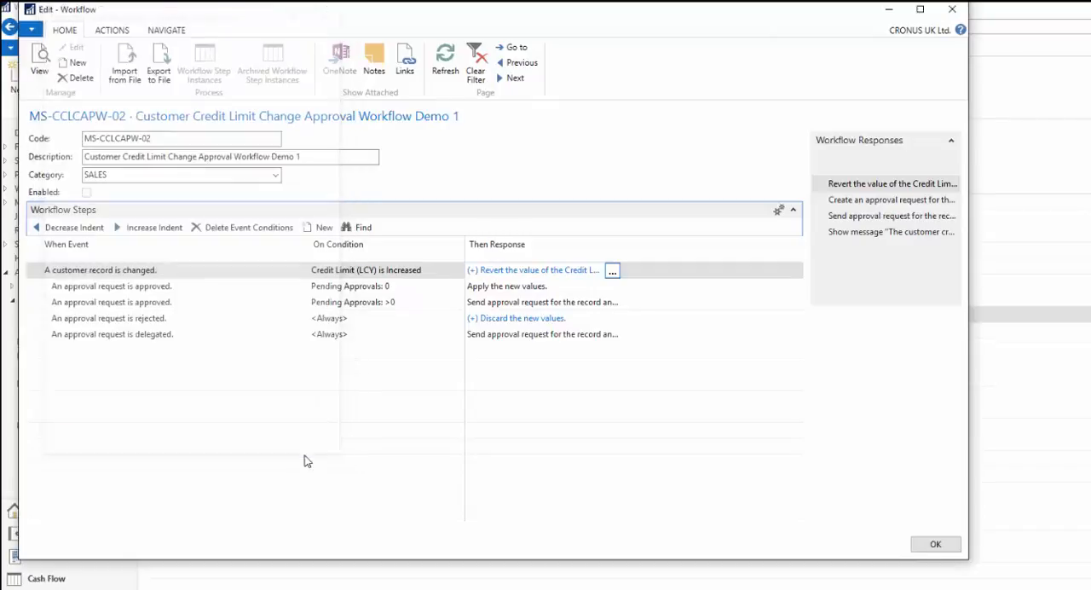
# - Review the event conditions of the customer record change step, including the field and the type of change
pyautogui.click(353, 271)
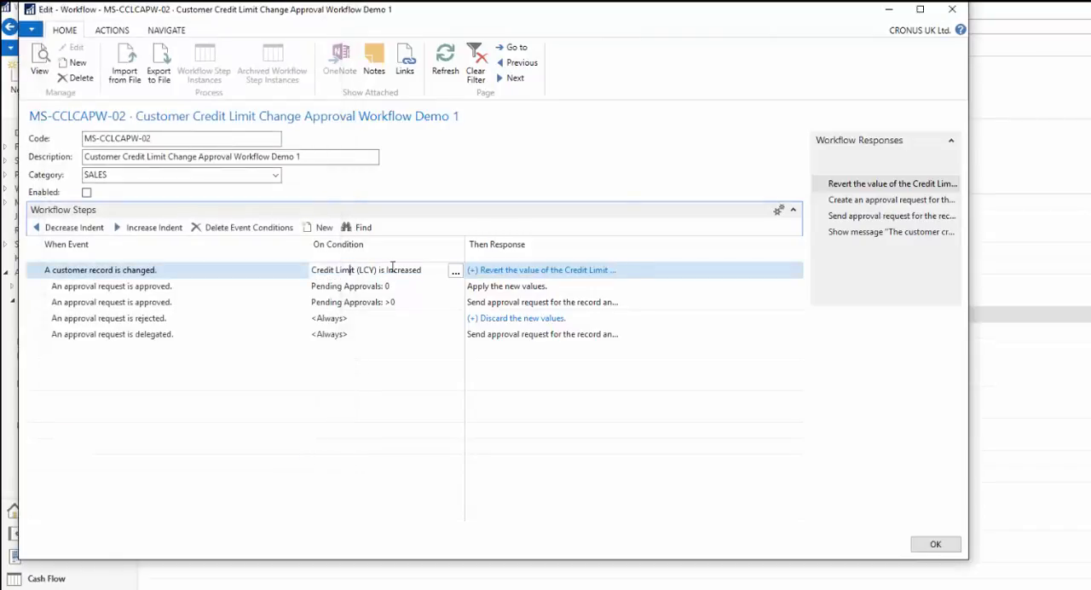
pyautogui.click(455, 271)
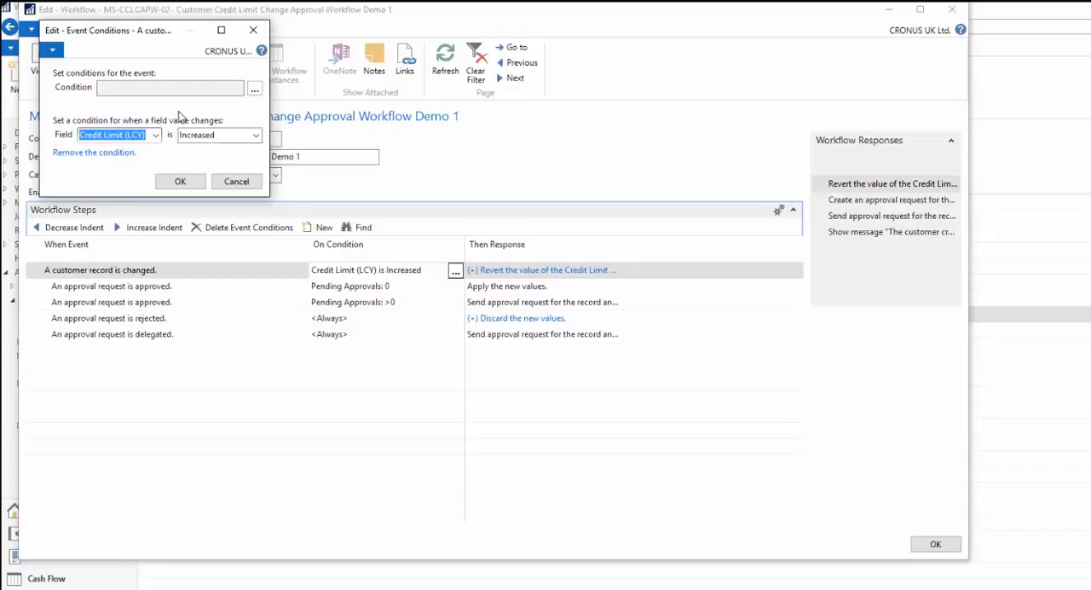
pyautogui.click(181, 182)
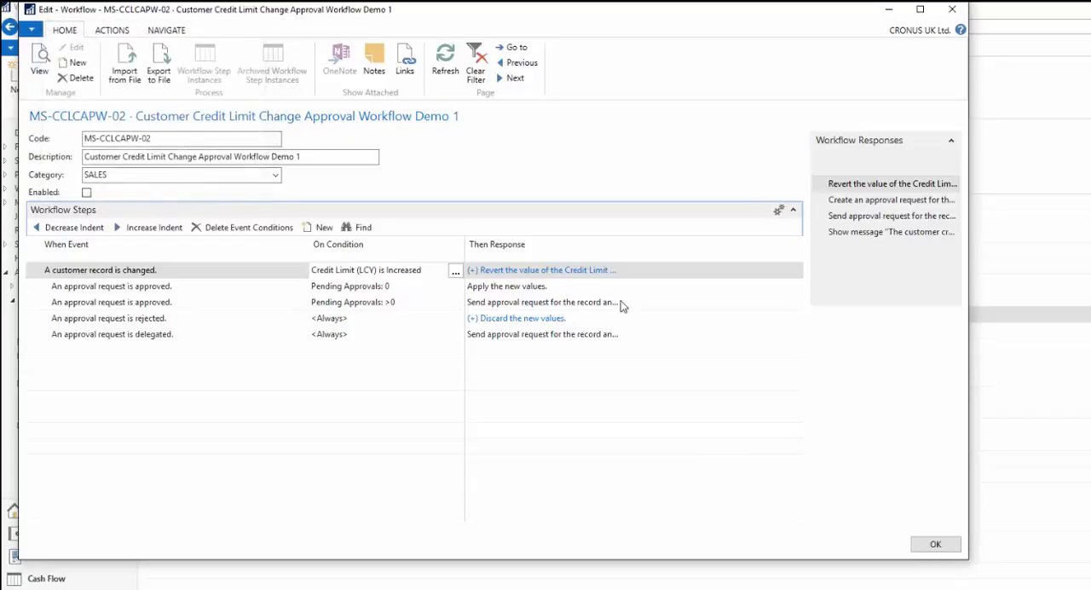
# - Set the workflow user group code to TEST for the first step's response that creates an approval request
pyautogui.click(612, 272)
pyautogui.click(612, 270)
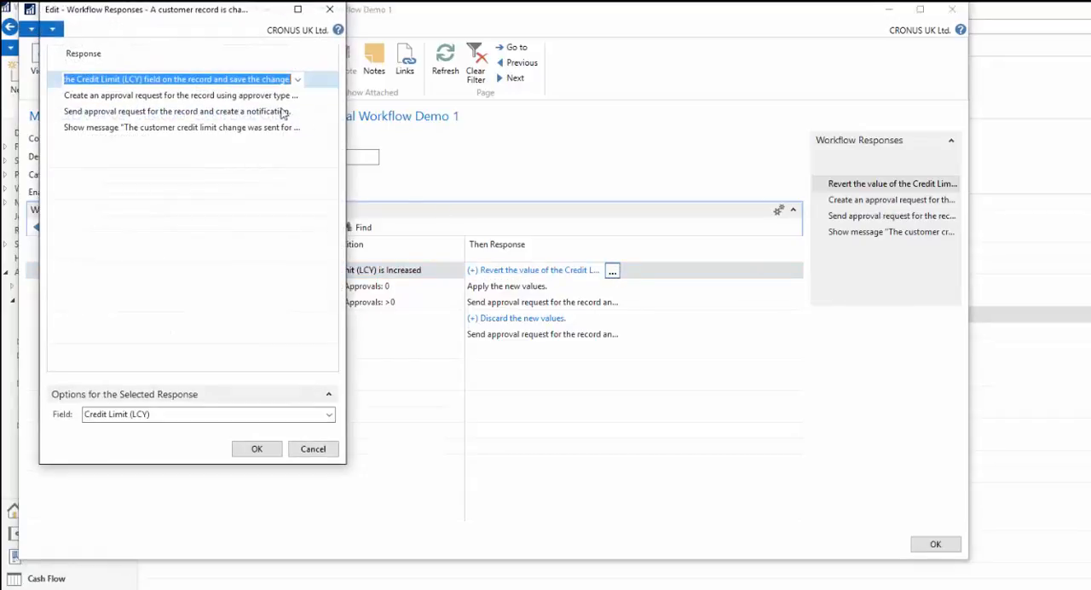
pyautogui.click(208, 97)
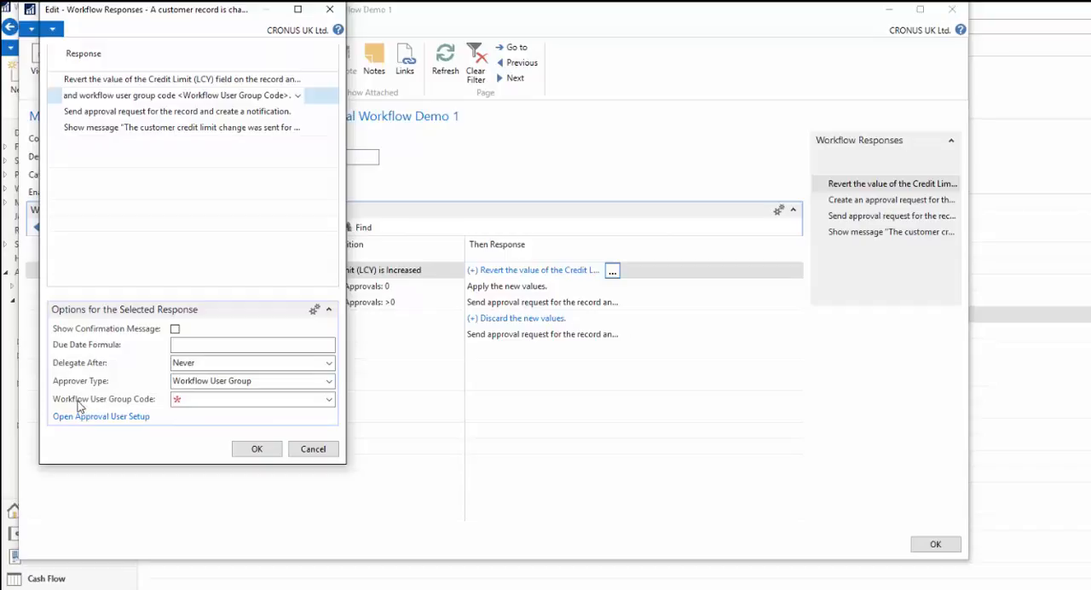
pyautogui.click(230, 398)
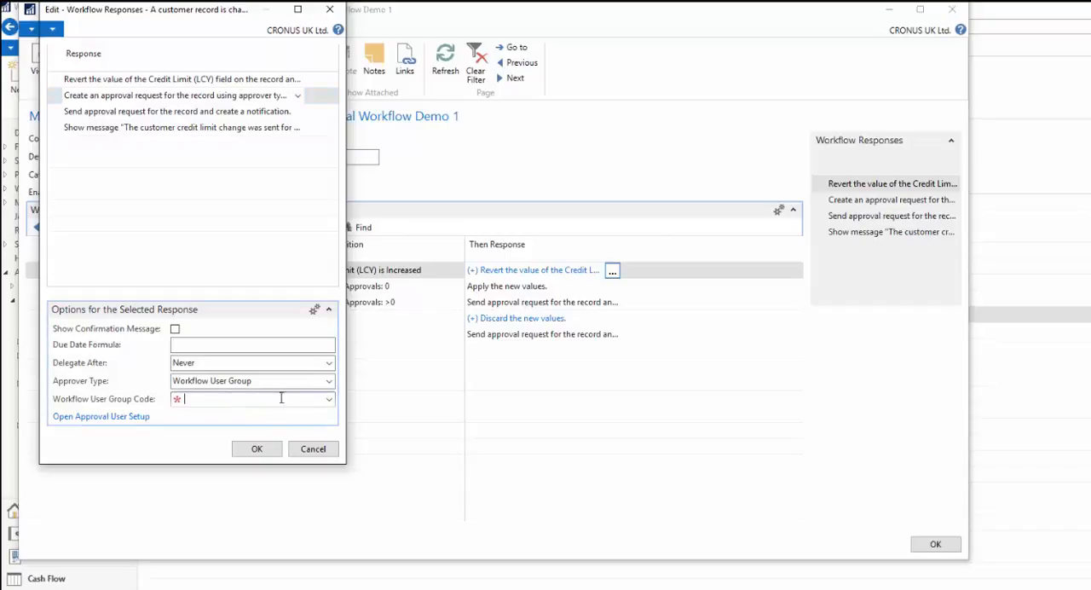
pyautogui.click(329, 399)
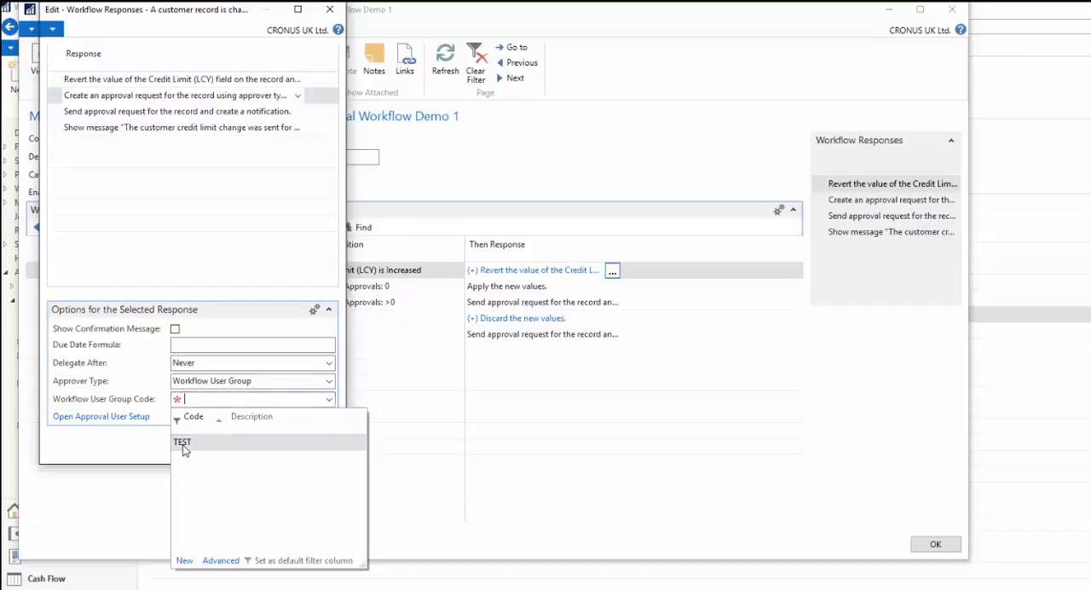
pyautogui.click(181, 444)
# - Review the members and sequence of the TEST workflow user group, confirm the group and save the response settings
pyautogui.click(330, 403)
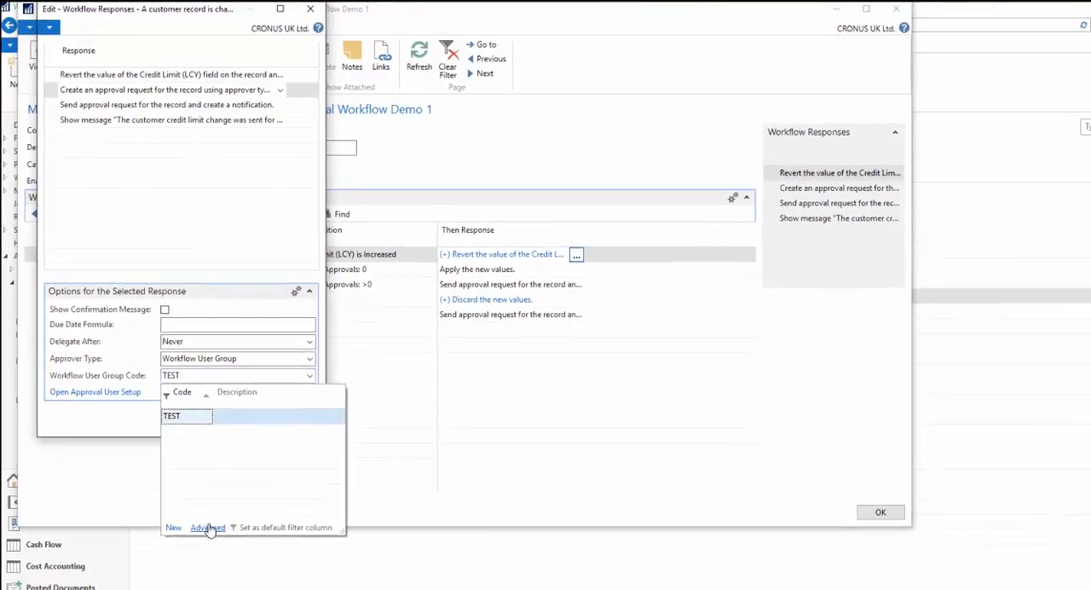
pyautogui.click(208, 528)
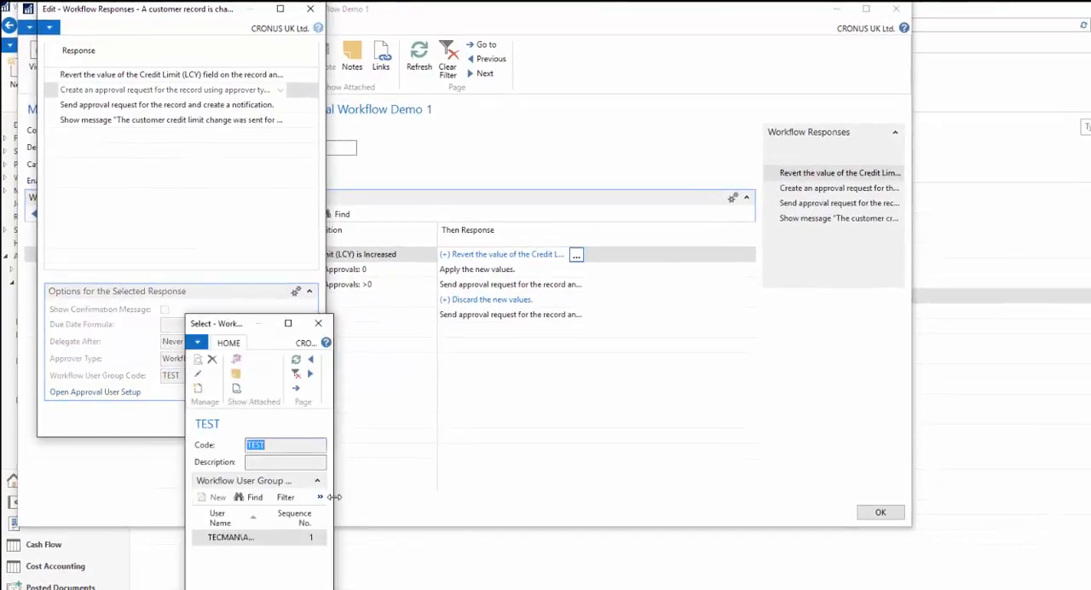
pyautogui.moveTo(334, 497); pyautogui.dragTo(535, 497)
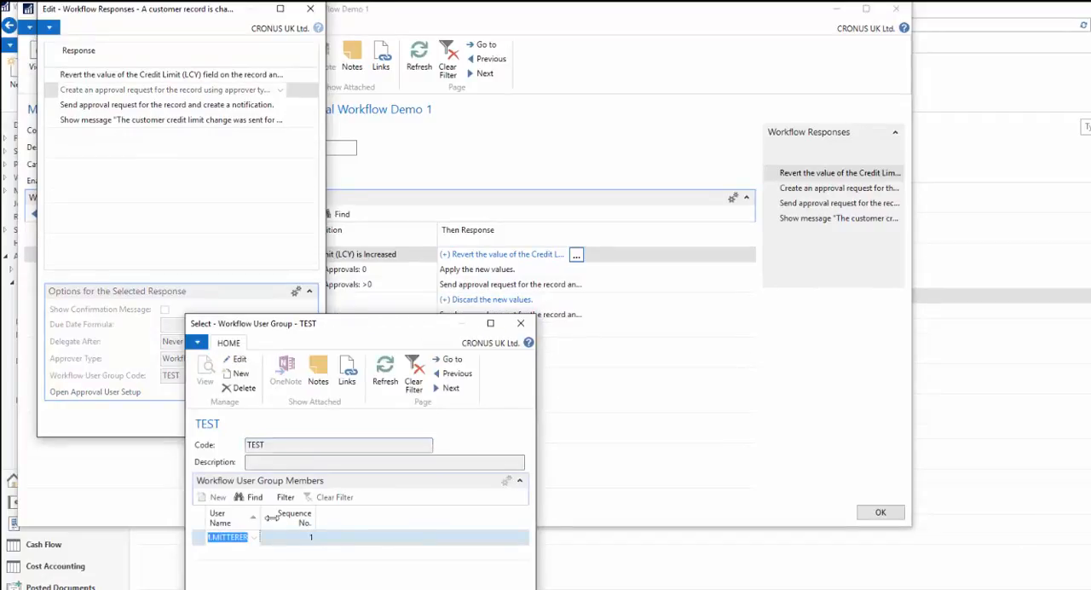
pyautogui.moveTo(271, 517); pyautogui.dragTo(309, 519)
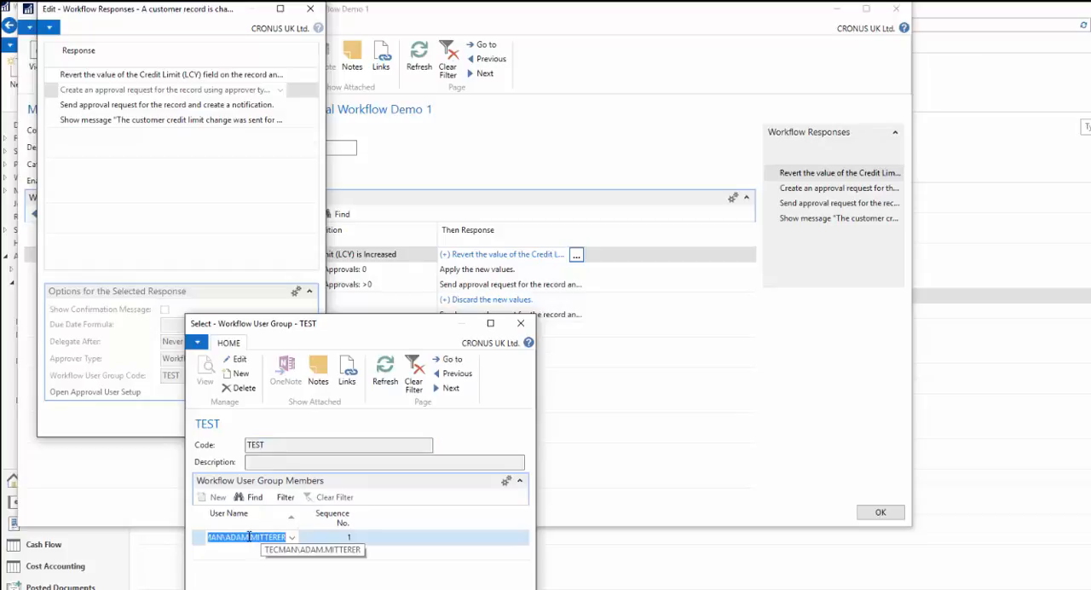
pyautogui.click(345, 539)
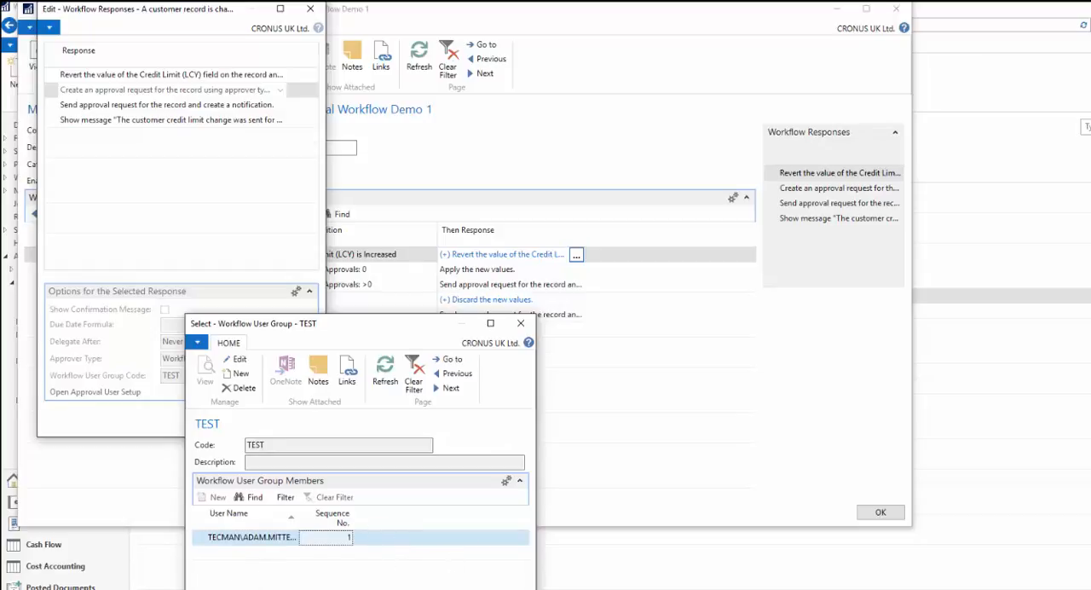
pyautogui.moveTo(357, 333); pyautogui.dragTo(438, 291)
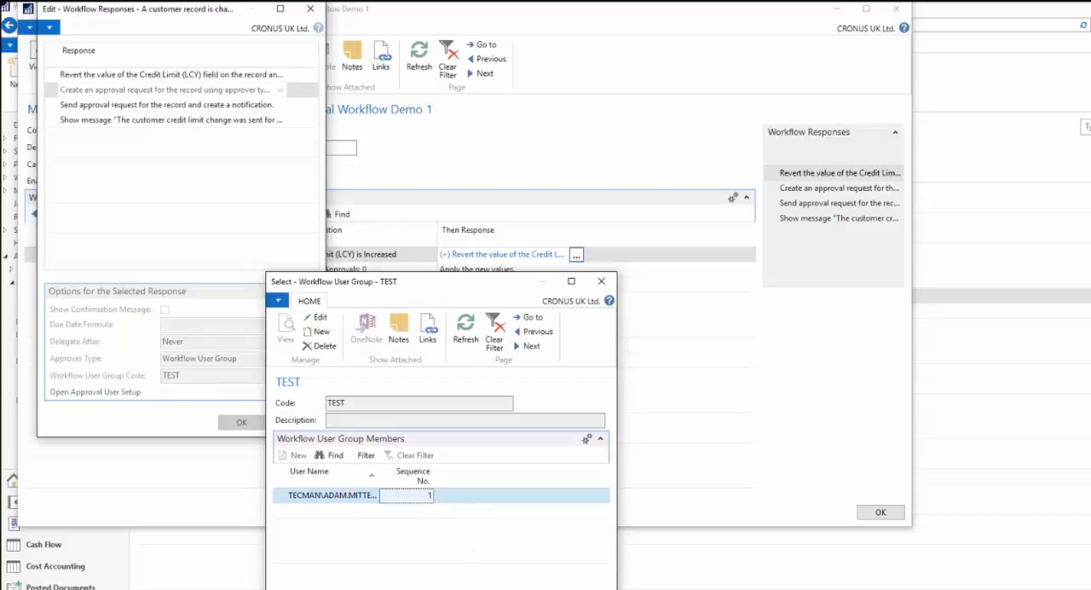
pyautogui.click(576, 588)
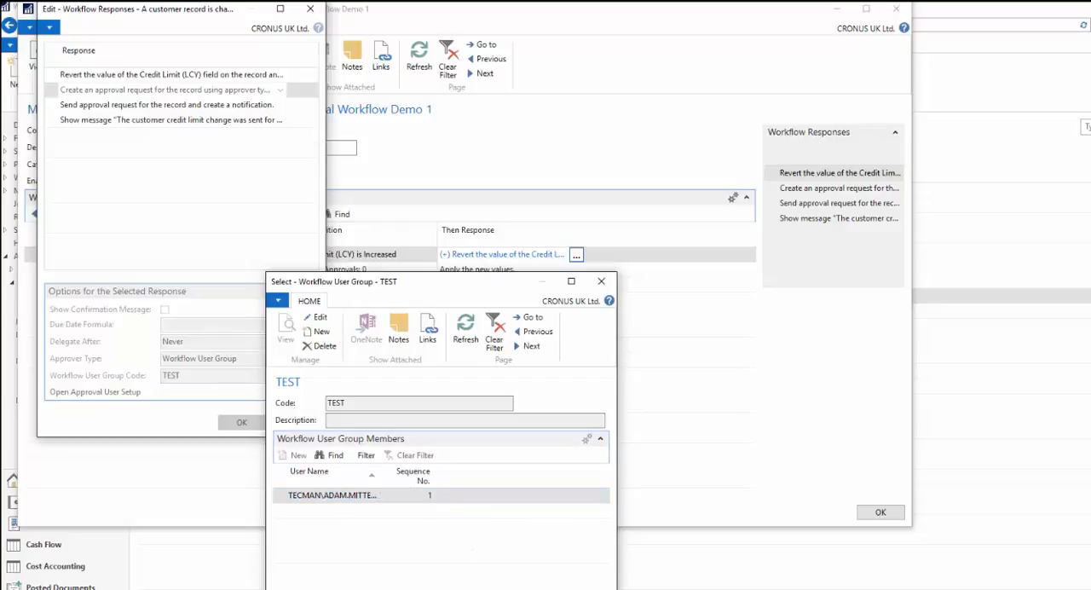
pyautogui.click(243, 422)
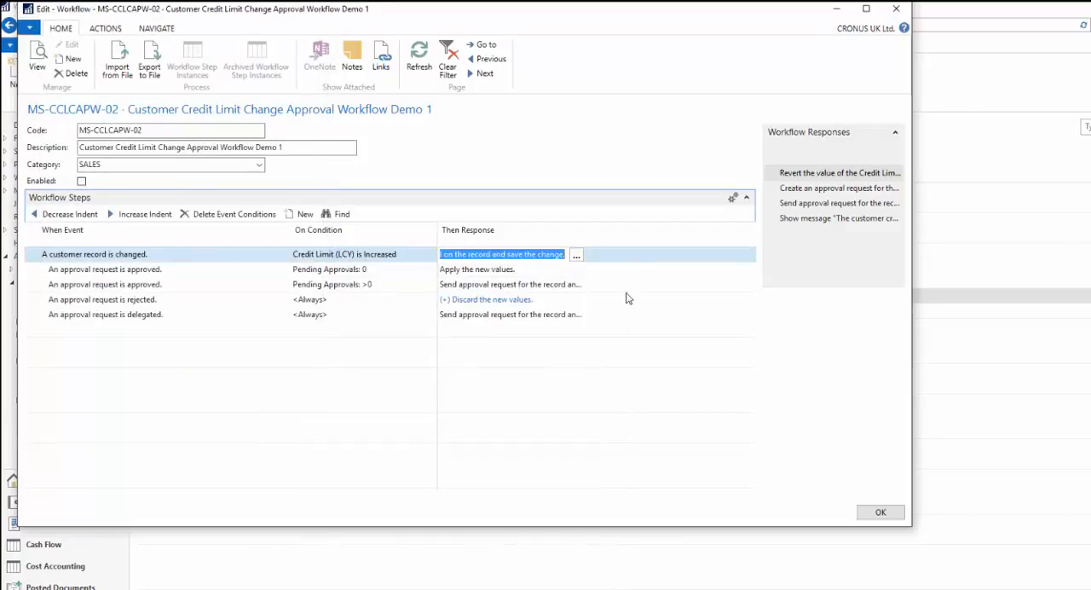
# - Reopen the first step's responses and review the options of the send approval request and show message responses
pyautogui.click(577, 256)
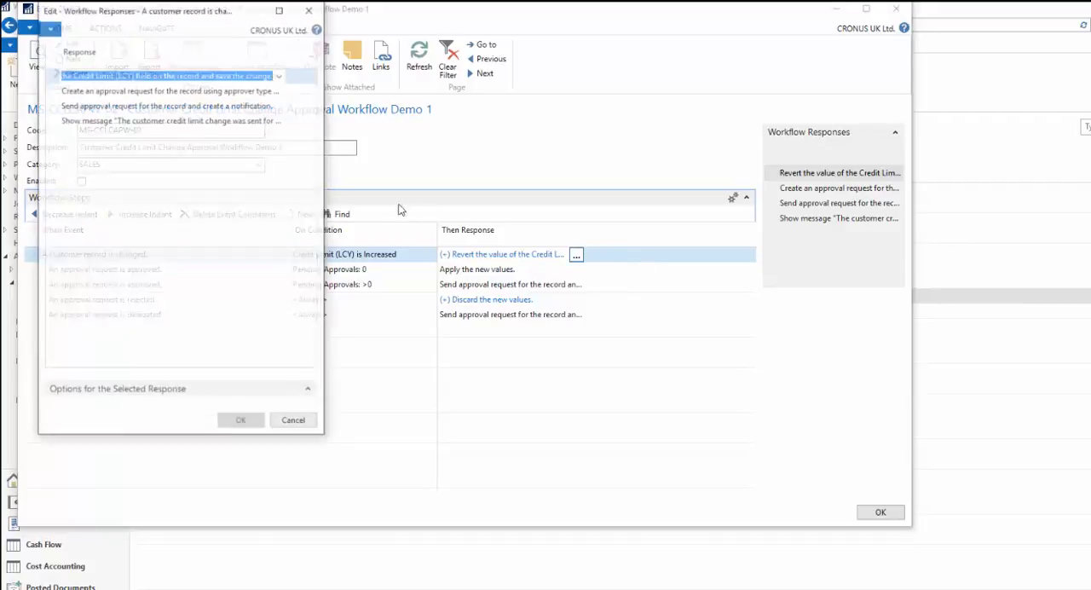
pyautogui.click(222, 105)
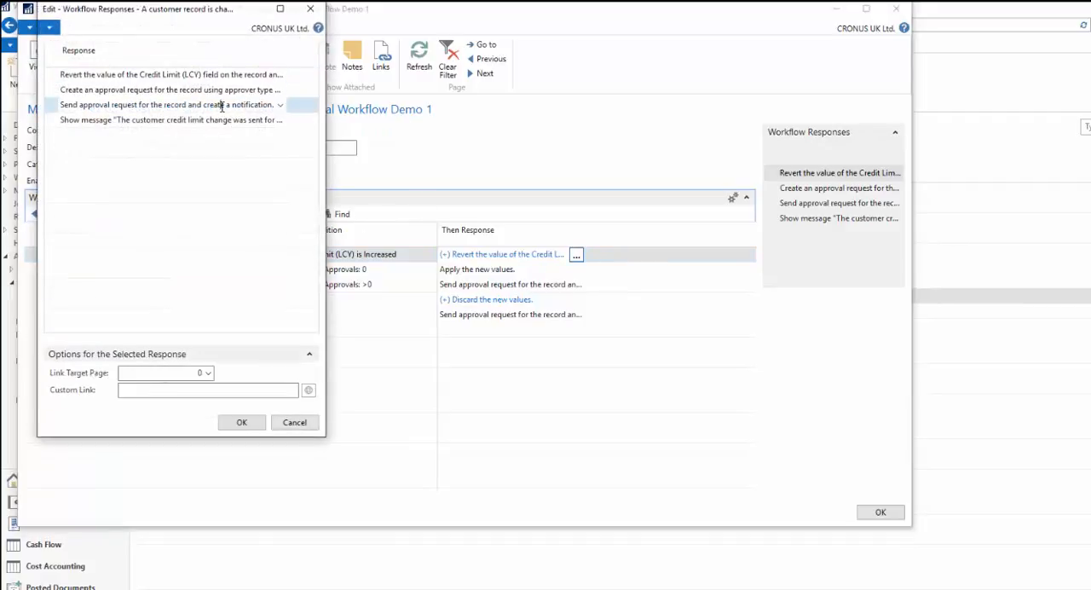
pyautogui.click(213, 120)
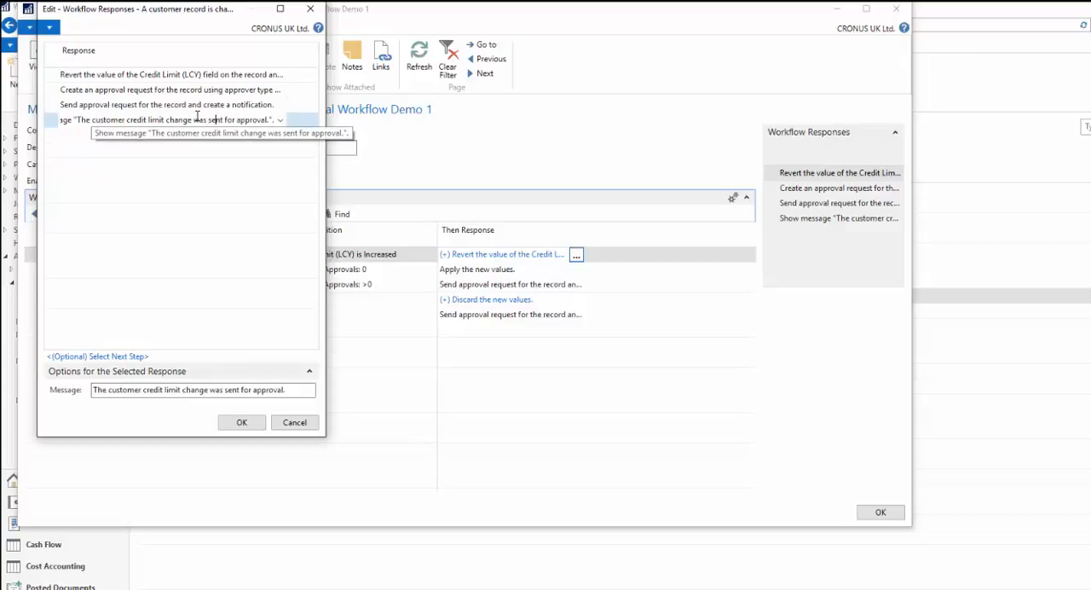
# - Review the message text of the first step's show message response and close the workflow responses with OK
pyautogui.click(293, 390)
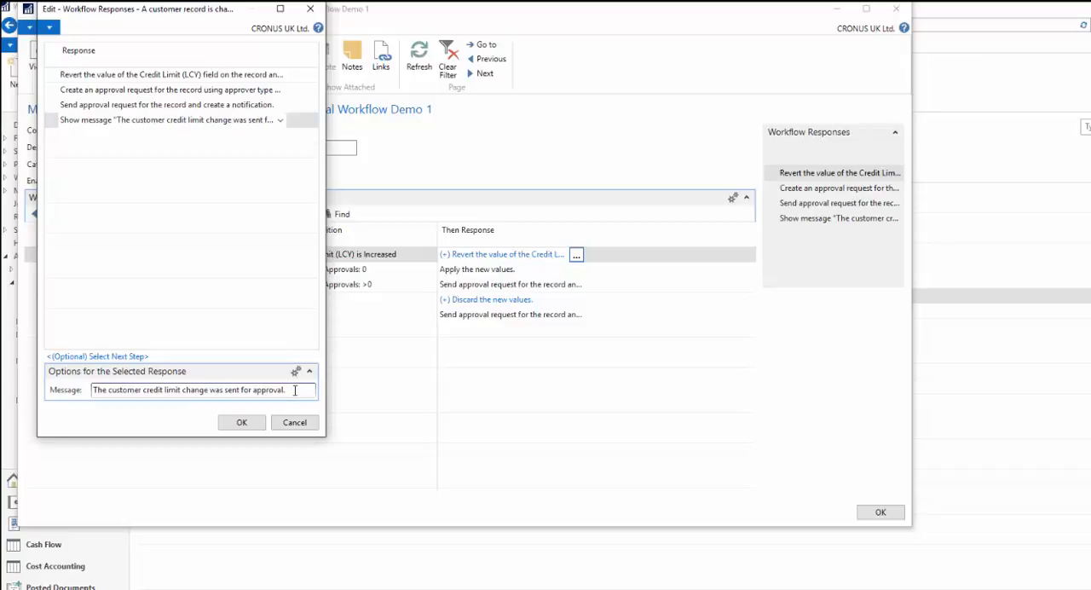
pyautogui.hotkey('ctrl', 'shift', 'Left')
pyautogui.hotkey('ctrl', 'shift', 'Left')
pyautogui.hotkey('ctrl', 'shift', 'Left')
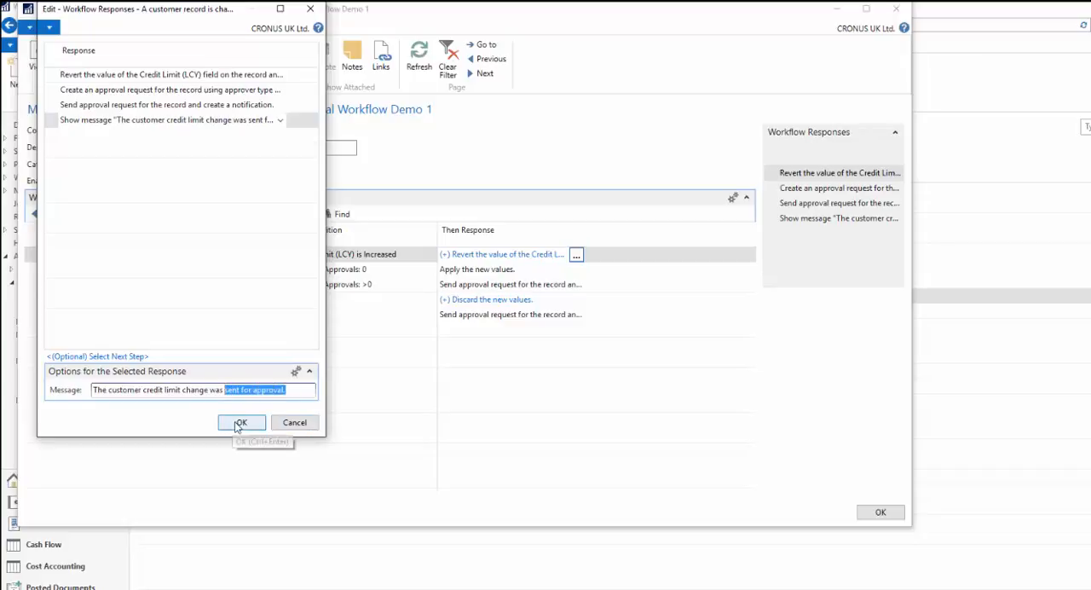
pyautogui.click(240, 423)
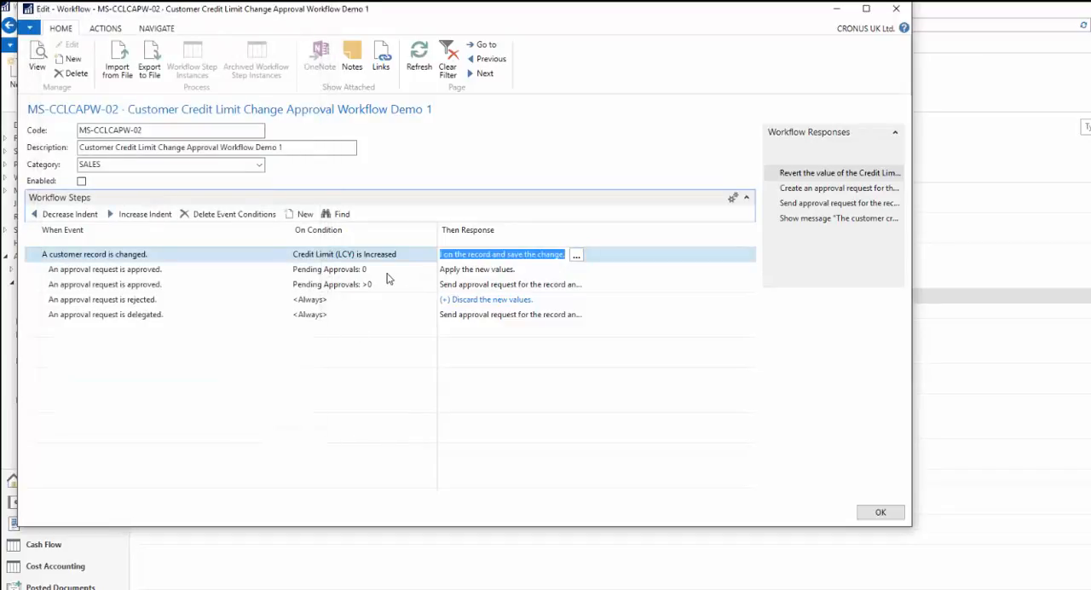
# - Review the two approval request approved events and the pending approvals condition that triggers applying the new values
pyautogui.click(166, 273)
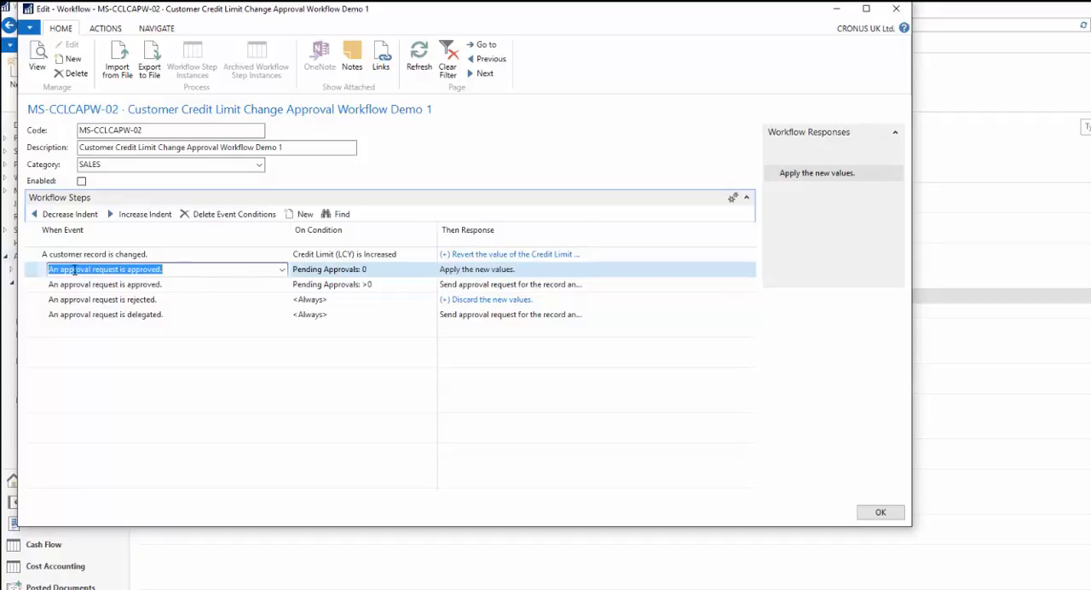
pyautogui.click(162, 271)
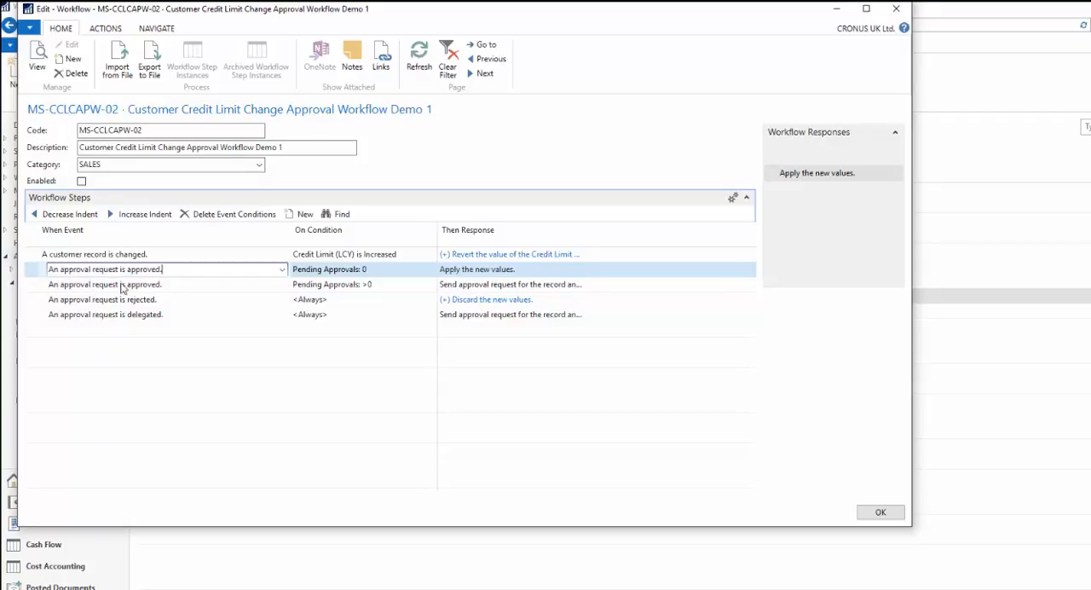
pyautogui.click(181, 284)
pyautogui.click(176, 273)
pyautogui.click(372, 271)
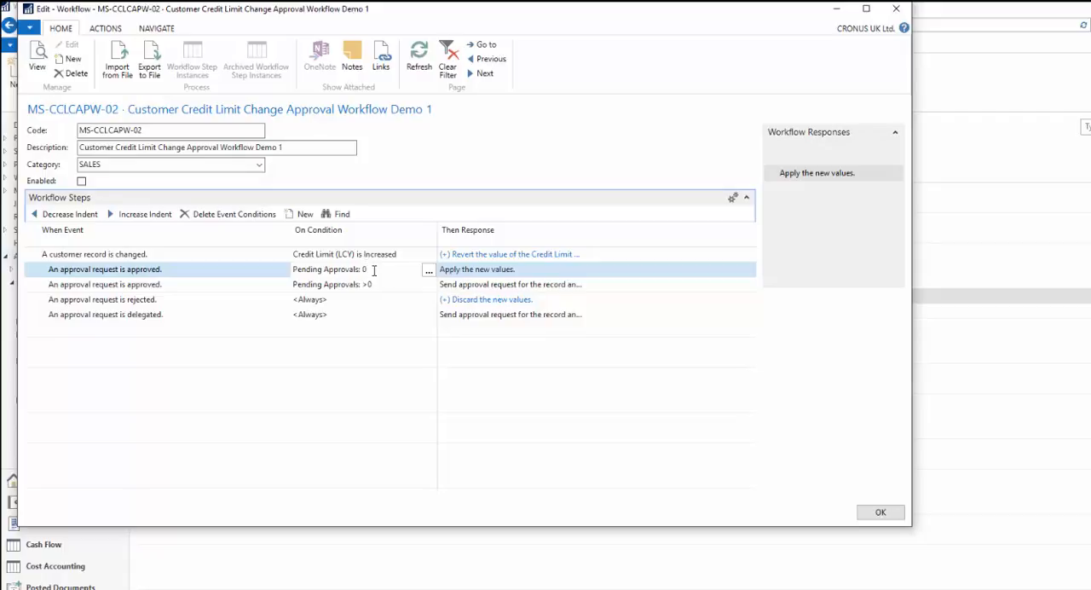
pyautogui.moveTo(373, 270); pyautogui.dragTo(288, 271)
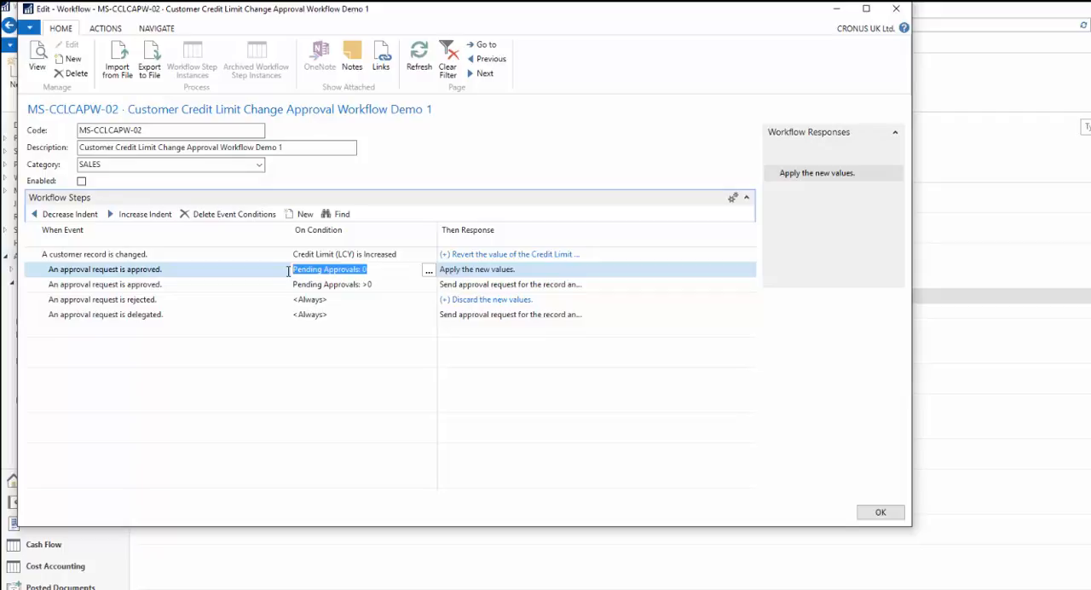
# - Review the workflow steps for rejected and delegated approval requests together with their responses
pyautogui.click(157, 300)
pyautogui.moveTo(166, 301); pyautogui.dragTo(38, 304)
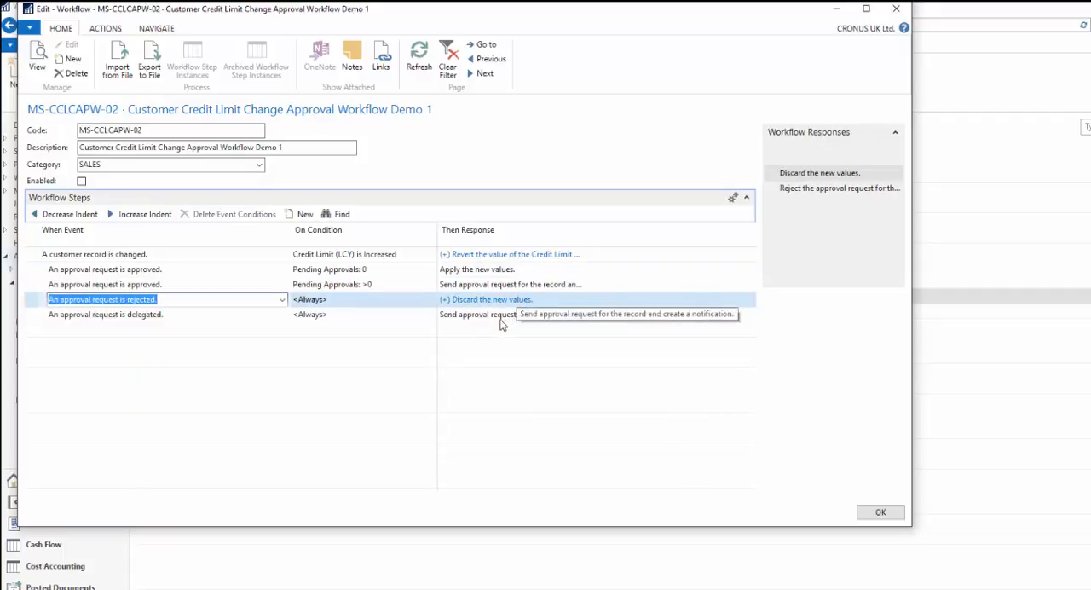
pyautogui.click(175, 315)
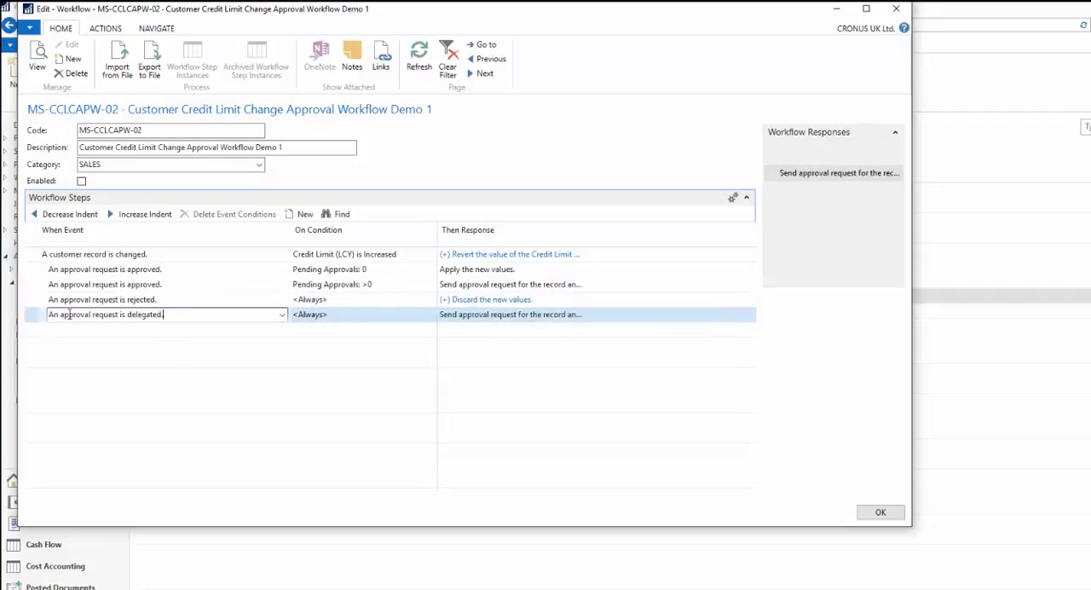
pyautogui.moveTo(471, 320)
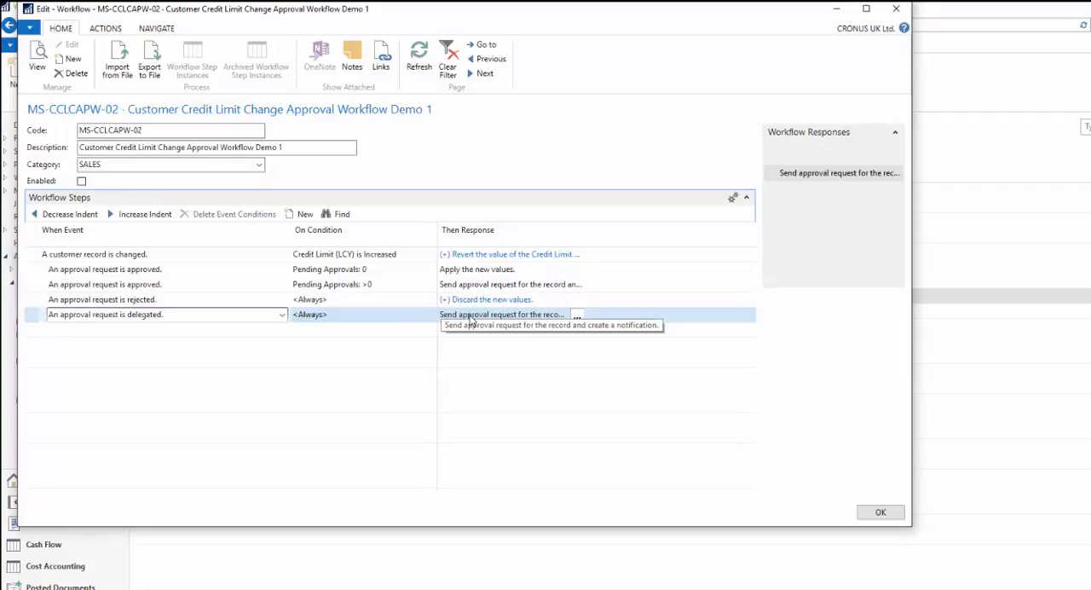
pyautogui.click(219, 300)
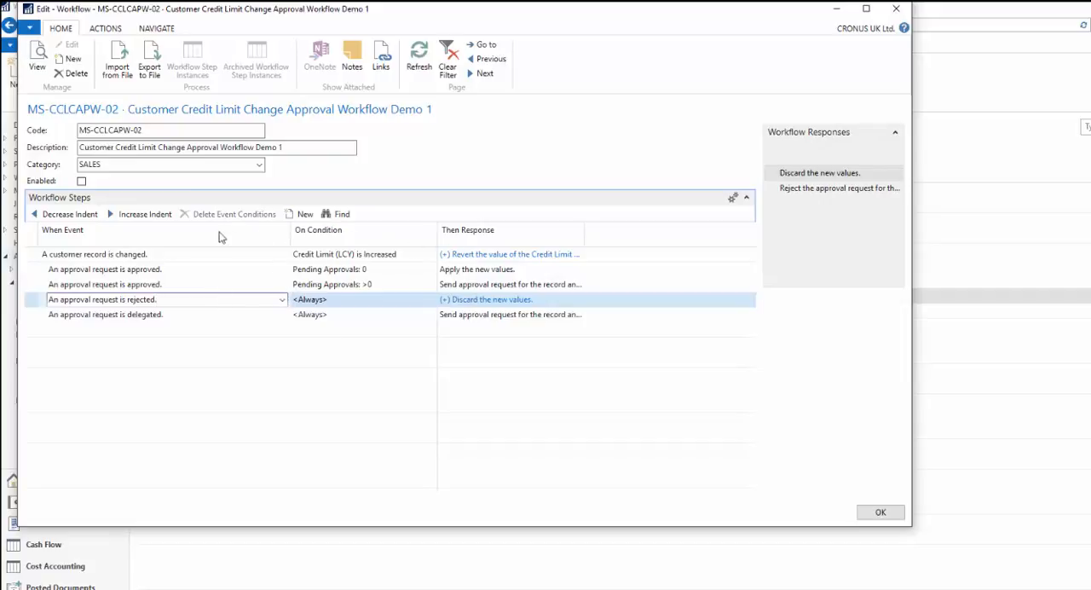
pyautogui.click(168, 268)
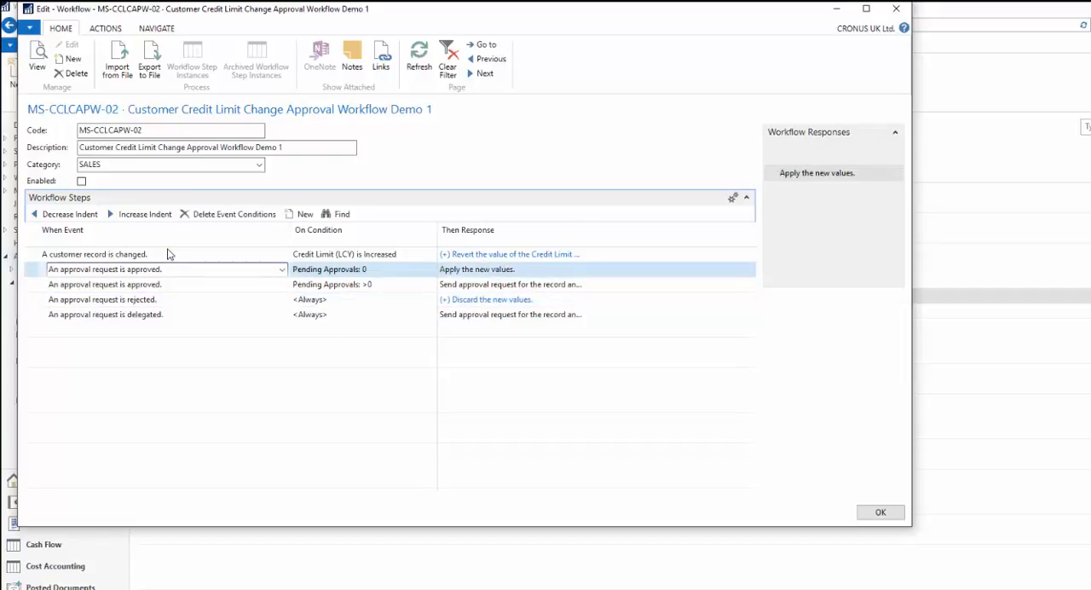
# - Enable the Customer Credit Limit Change Approval Workflow Demo 1 and close its workflow card
pyautogui.click(168, 254)
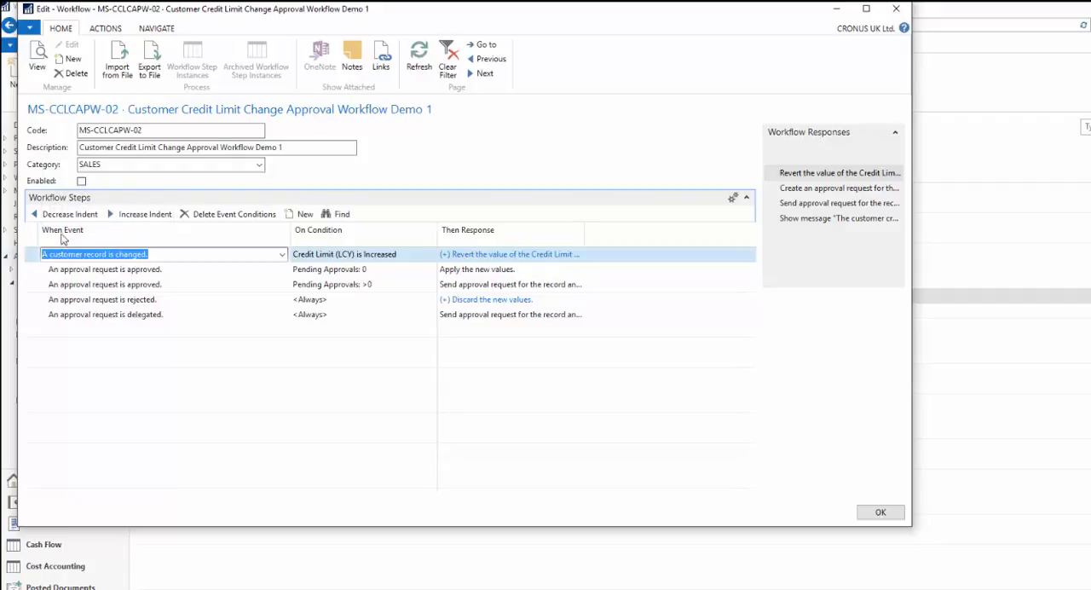
pyautogui.click(82, 183)
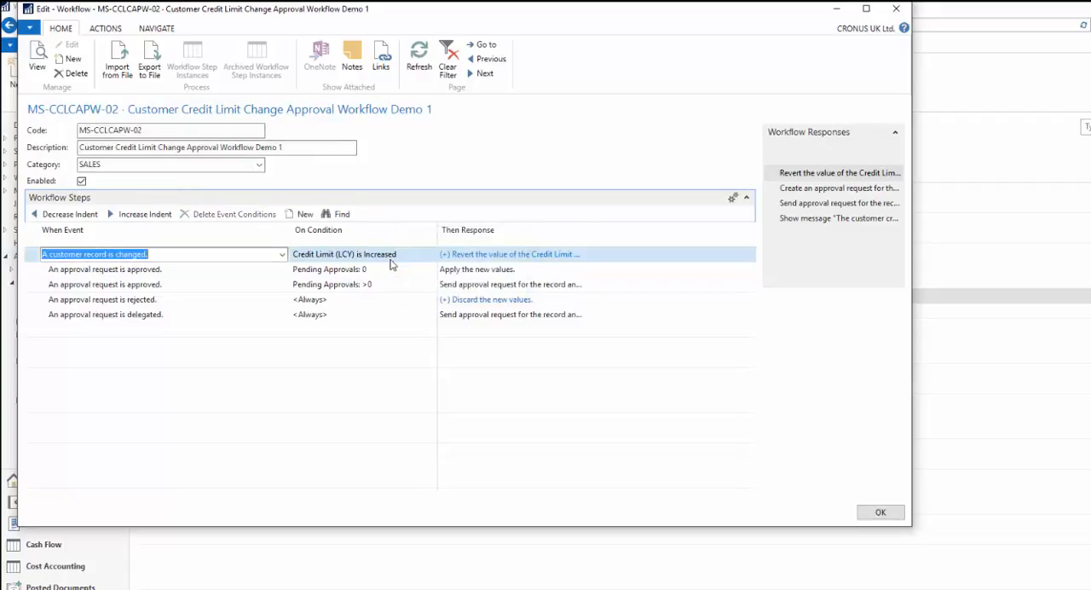
pyautogui.click(880, 513)
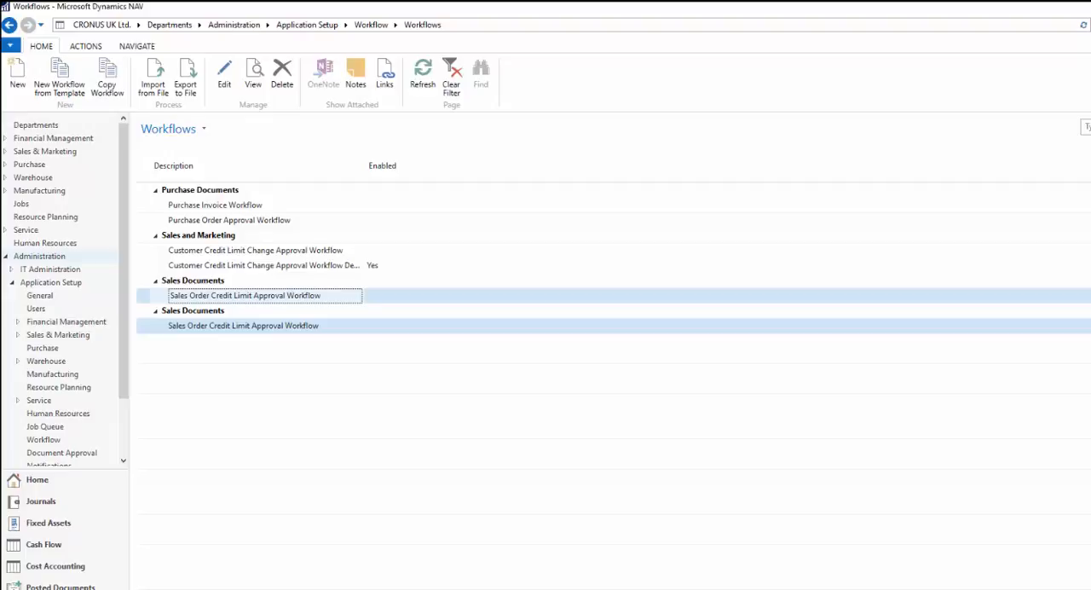
# - Select the Demo 1 workflow in the workflow list and widen the Description column to fit its full name
pyautogui.click(334, 265)
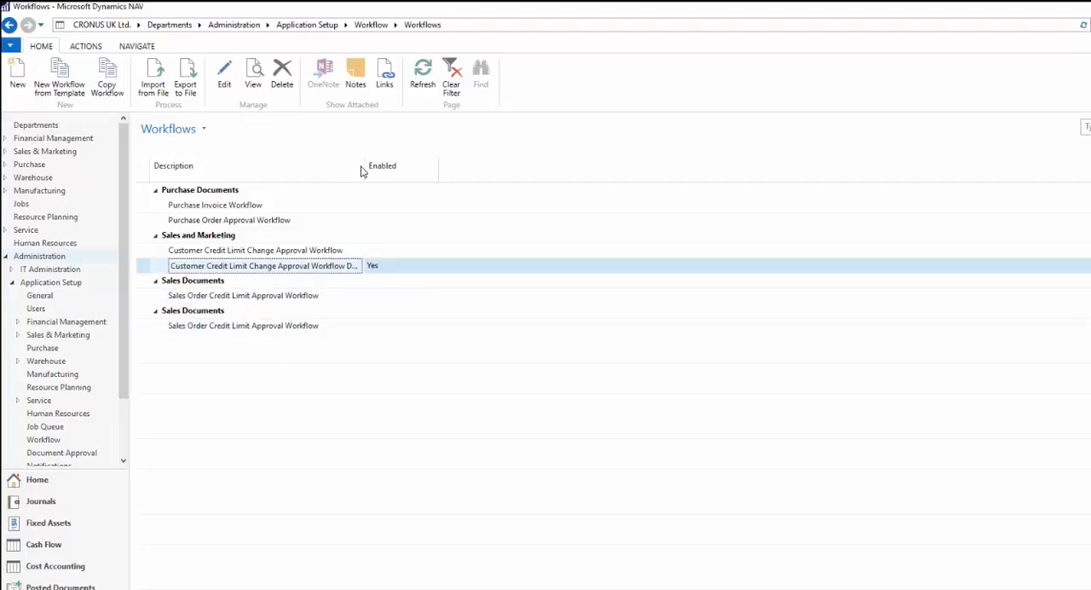
pyautogui.moveTo(364, 166); pyautogui.dragTo(434, 167)
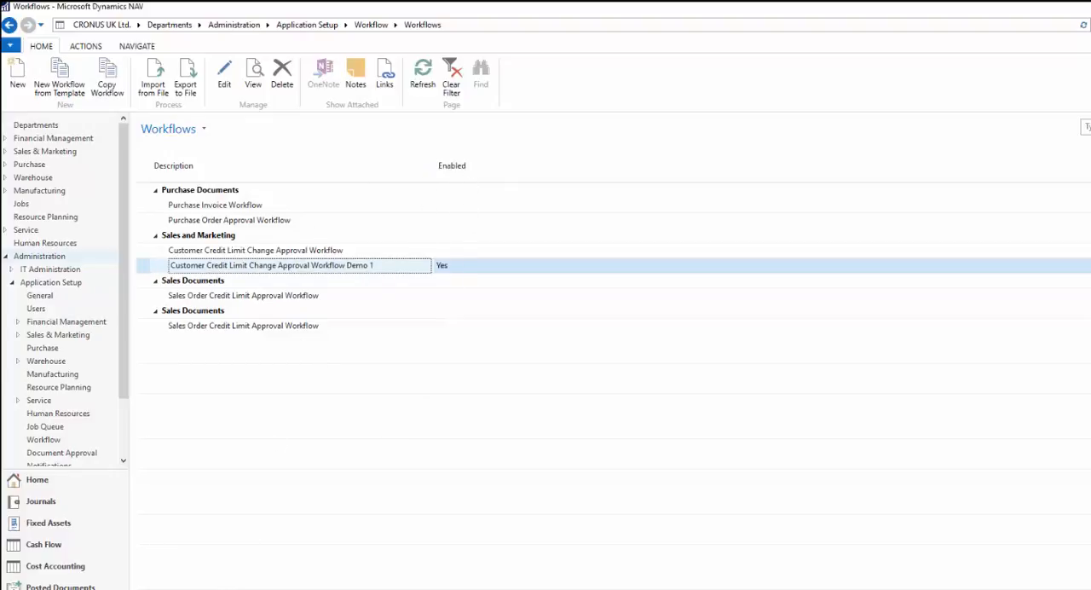
pyautogui.click(863, 8)
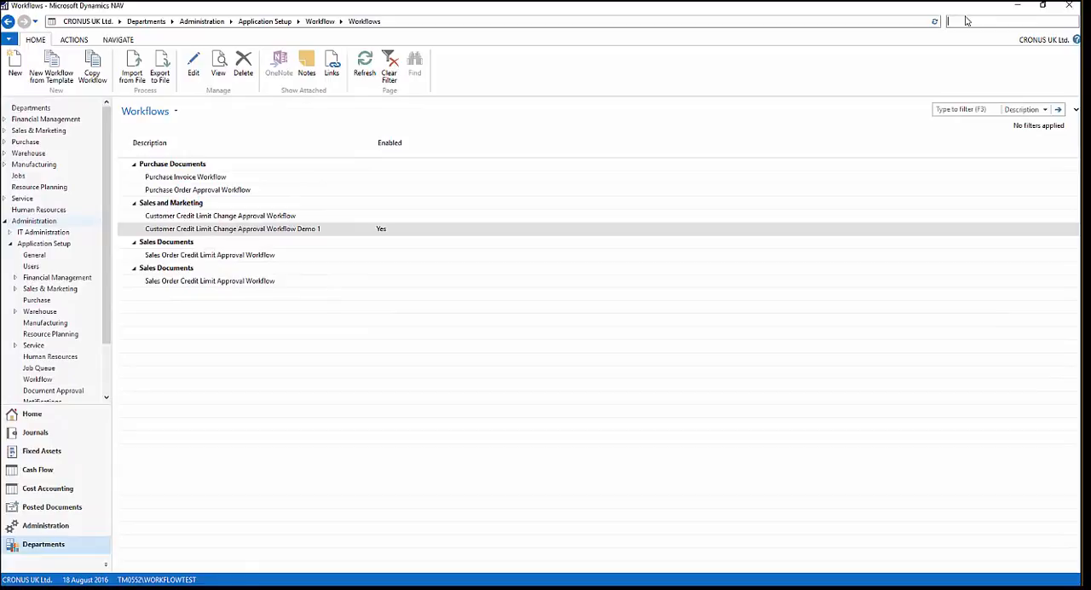
# - Find the Customers list through search and open the customer card of London Candoxy Storage Campus
pyautogui.click(968, 20)
pyautogui.write('Customer')
pyautogui.click(842, 40)
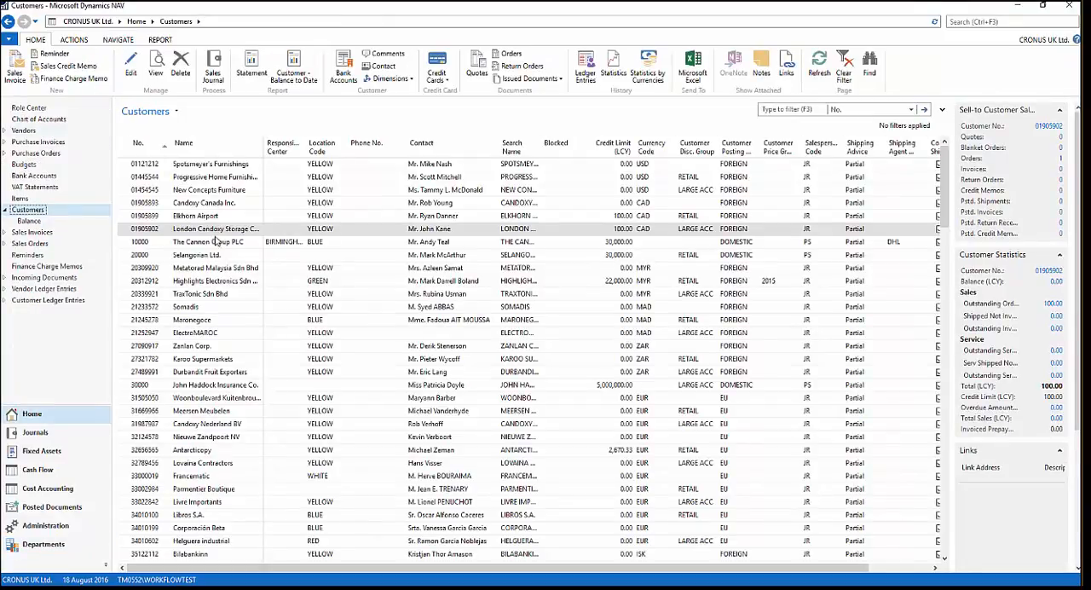
pyautogui.click(205, 231)
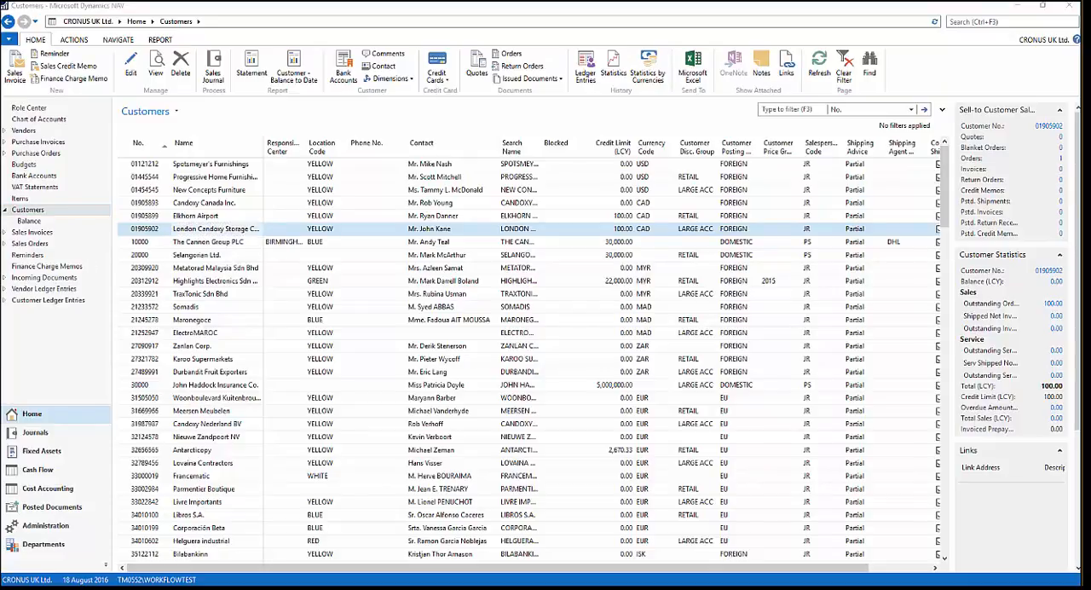
pyautogui.moveTo(0, 85); pyautogui.dragTo(812, 92)
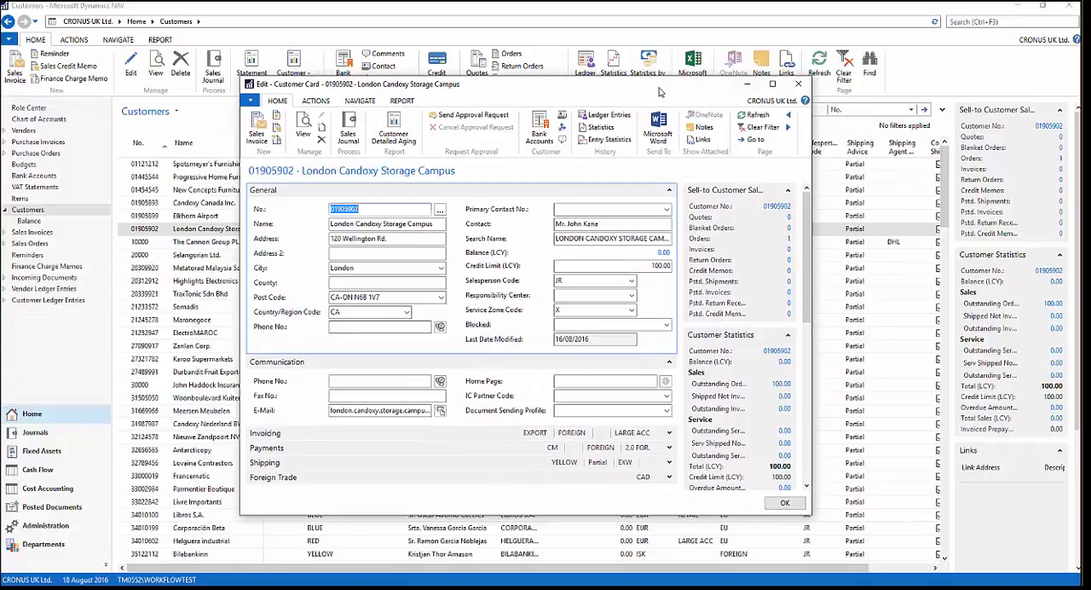
# - Set the customer's Credit Limit (LCY) to 200, close the card and acknowledge the approval message
pyautogui.click(649, 267)
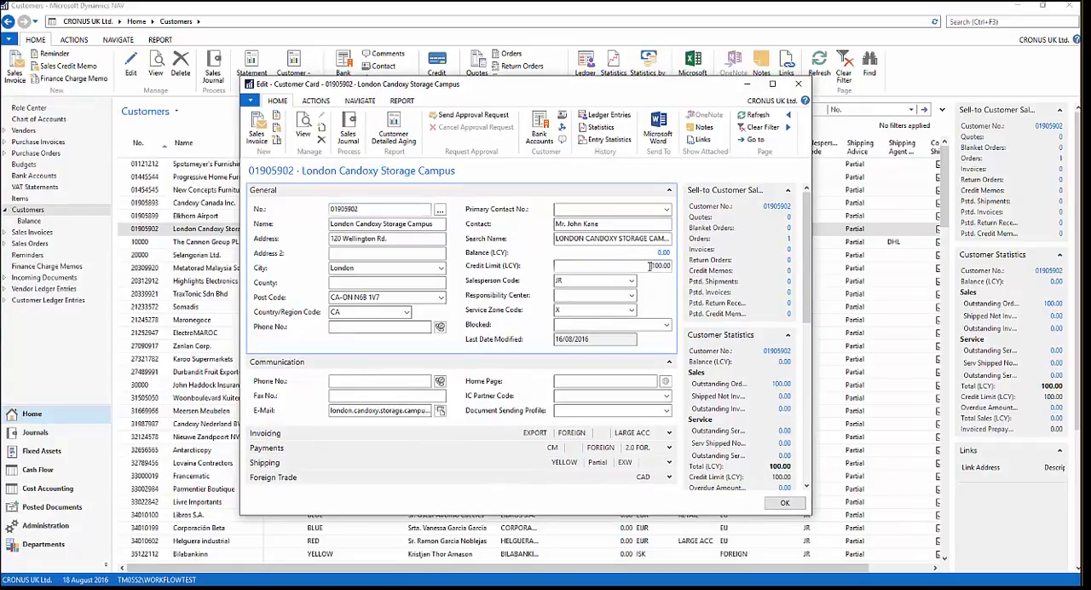
pyautogui.moveTo(650, 267); pyautogui.dragTo(677, 271)
pyautogui.write('200')
pyautogui.click(617, 279)
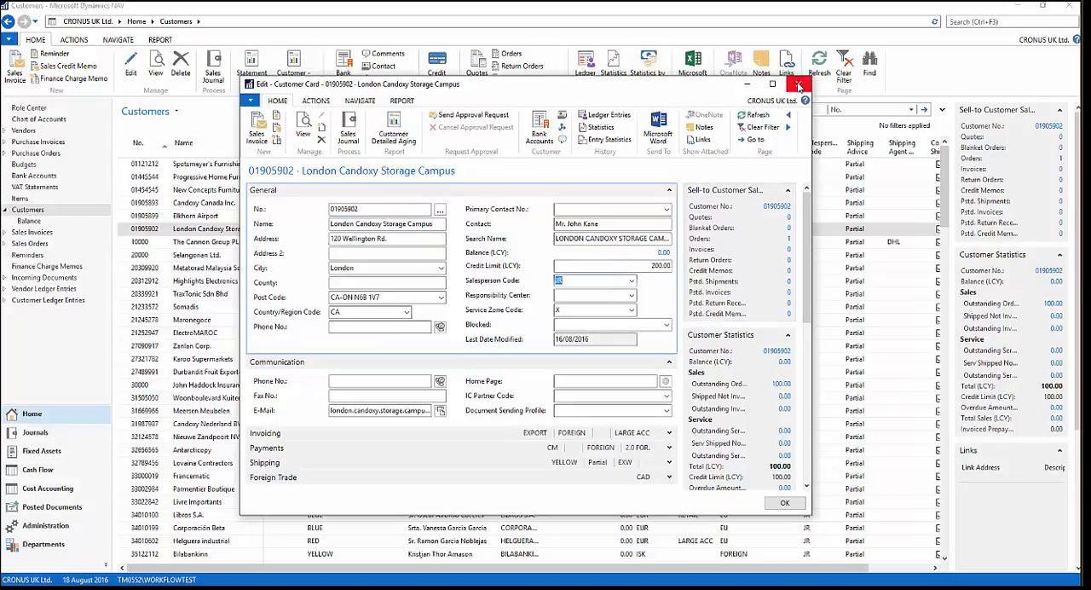
pyautogui.click(797, 88)
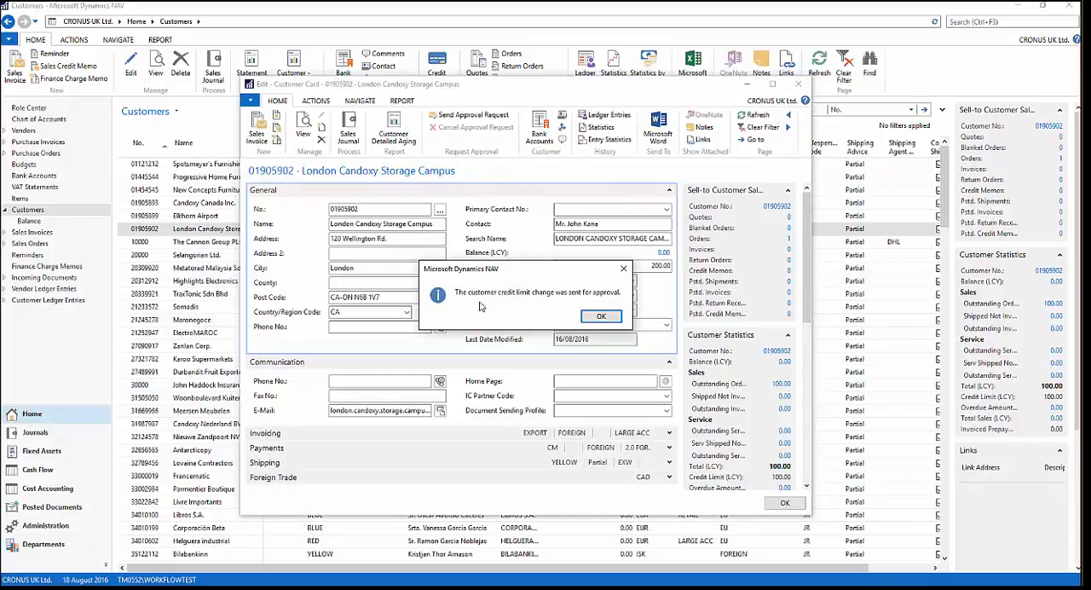
pyautogui.click(601, 317)
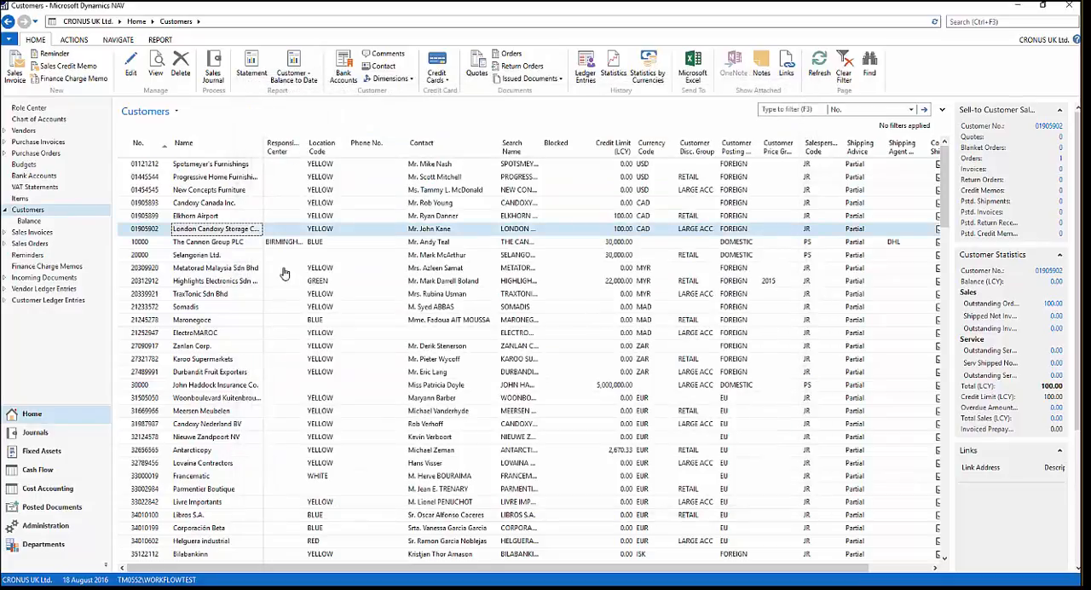
# - Reopen the London Candoxy Storage Campus customer card and check its Credit Limit (LCY) value
pyautogui.click(244, 244)
pyautogui.doubleClick(241, 232)
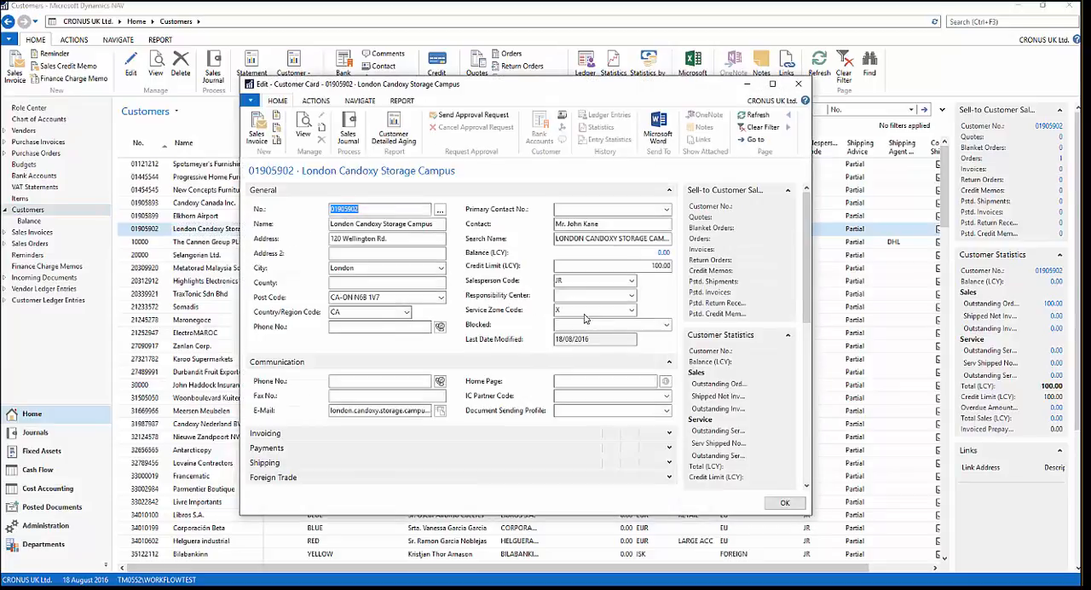
pyautogui.click(635, 265)
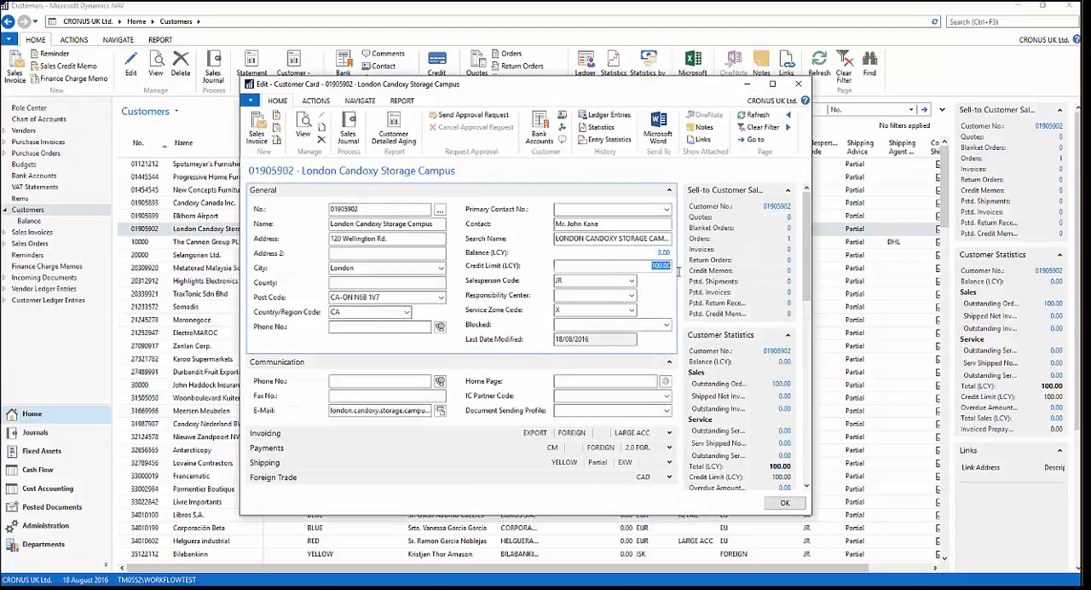
# - Review the customer's approval entries from the maximized customer card, closing both windows when done
pyautogui.click(360, 101)
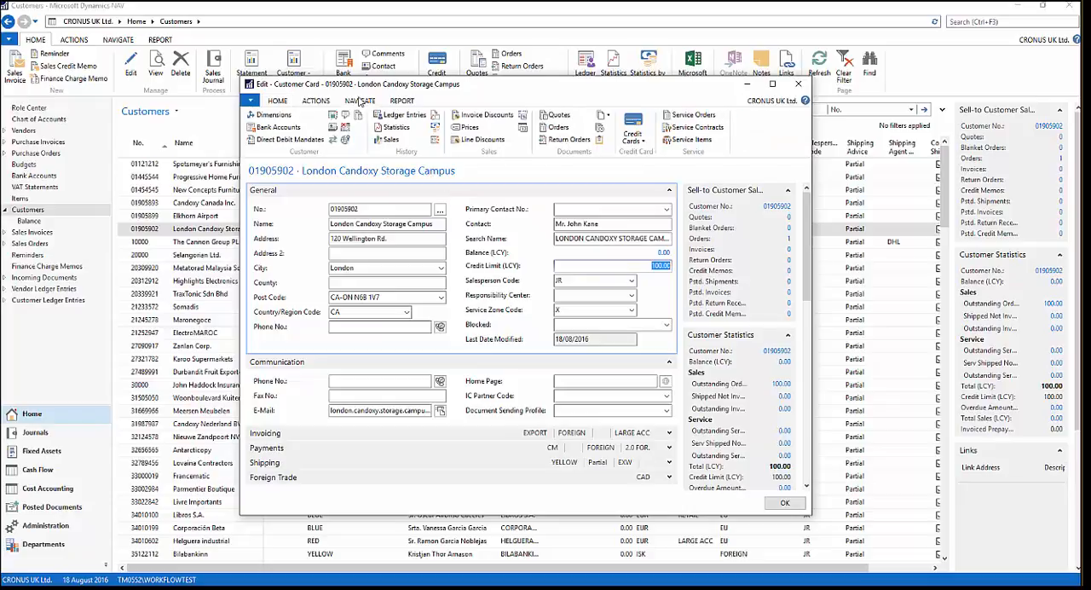
pyautogui.doubleClick(407, 87)
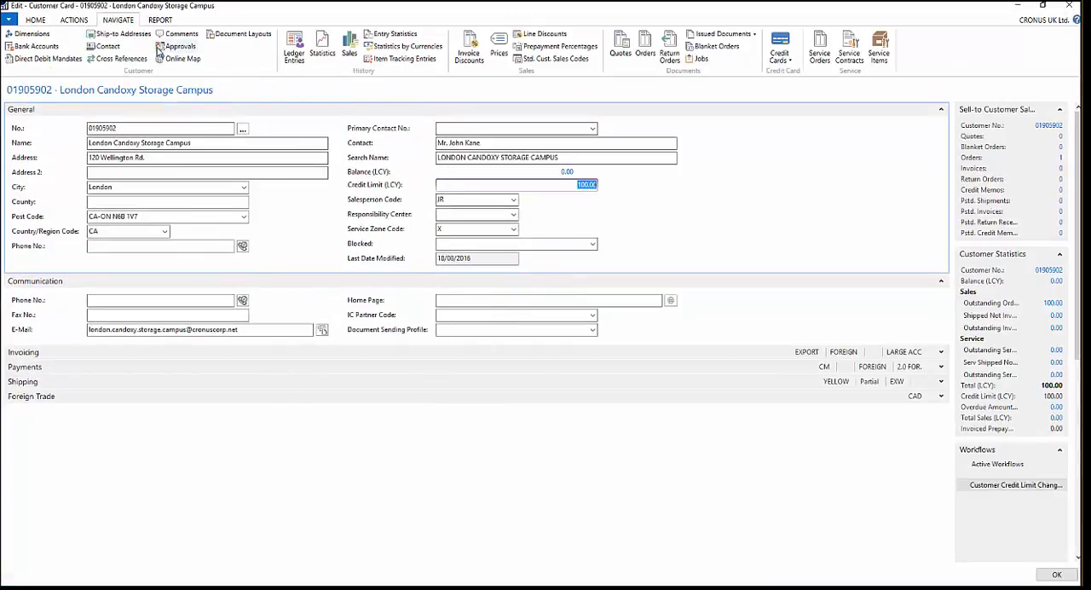
pyautogui.click(169, 49)
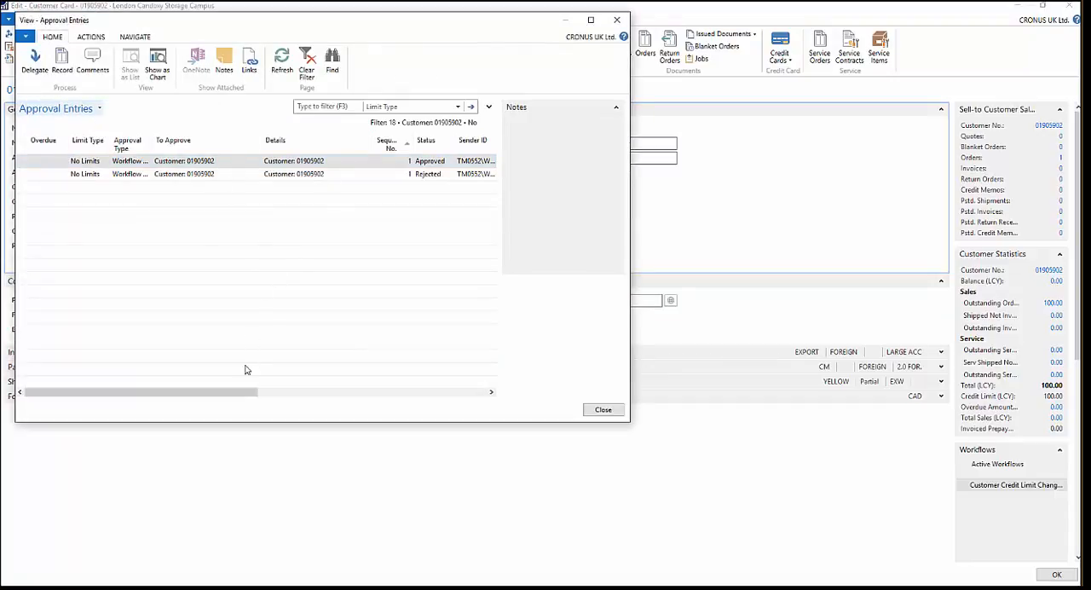
pyautogui.click(617, 23)
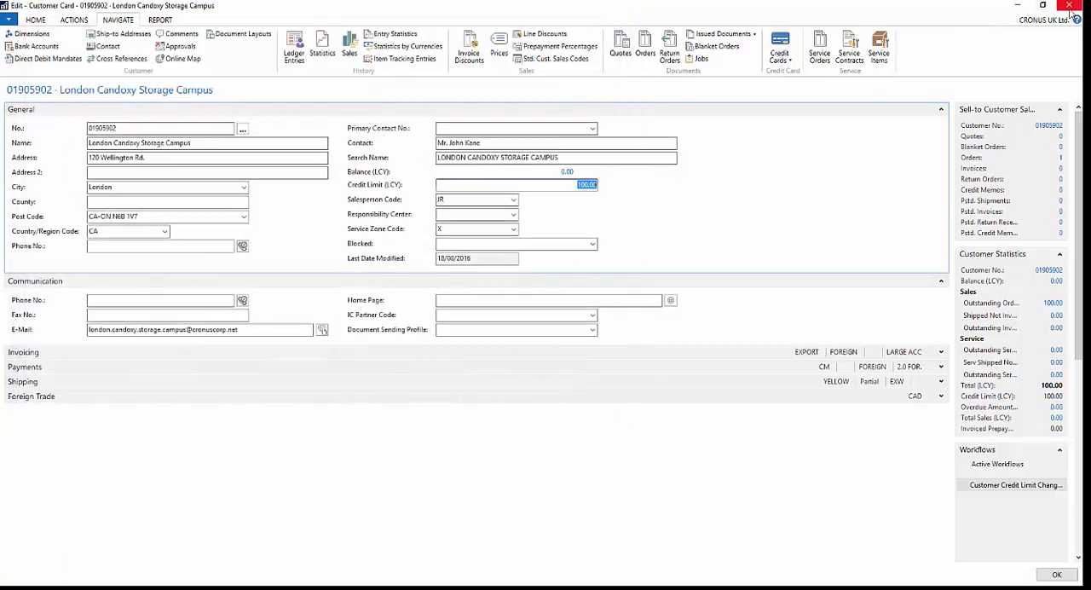
pyautogui.click(1070, 6)
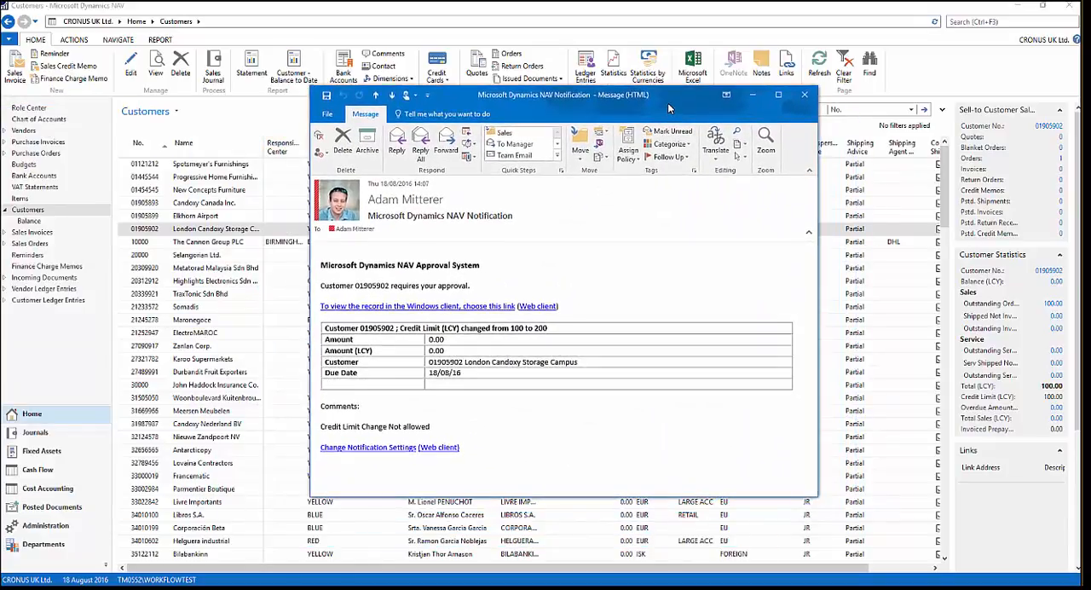
# - Review the credit limit change details in the Microsoft Dynamics NAV approval notification e-mail and put the message away
pyautogui.moveTo(668, 107); pyautogui.dragTo(664, 105)
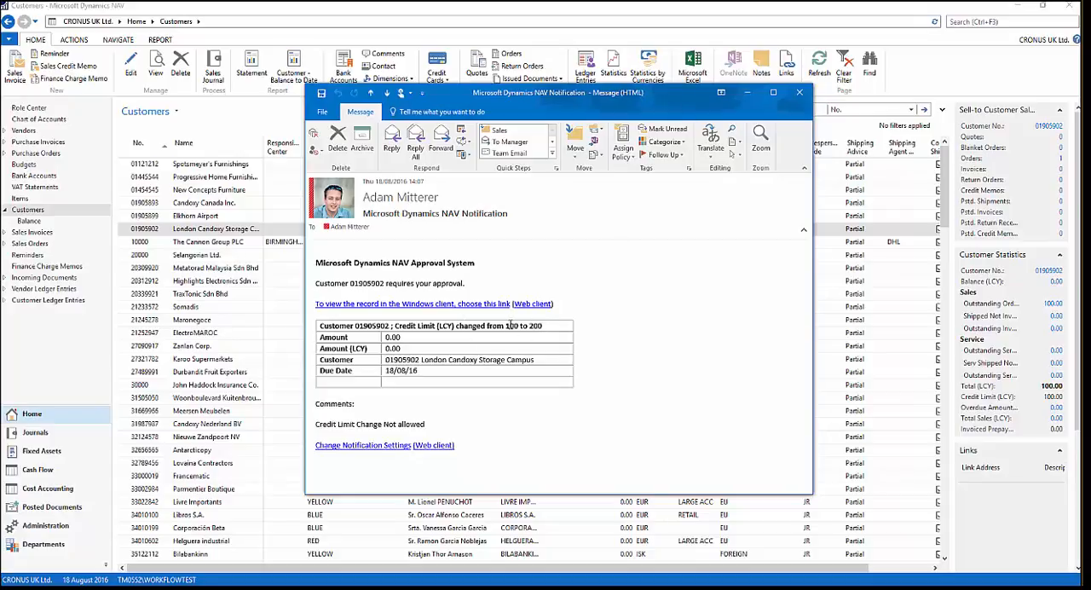
pyautogui.moveTo(542, 326); pyautogui.dragTo(507, 326)
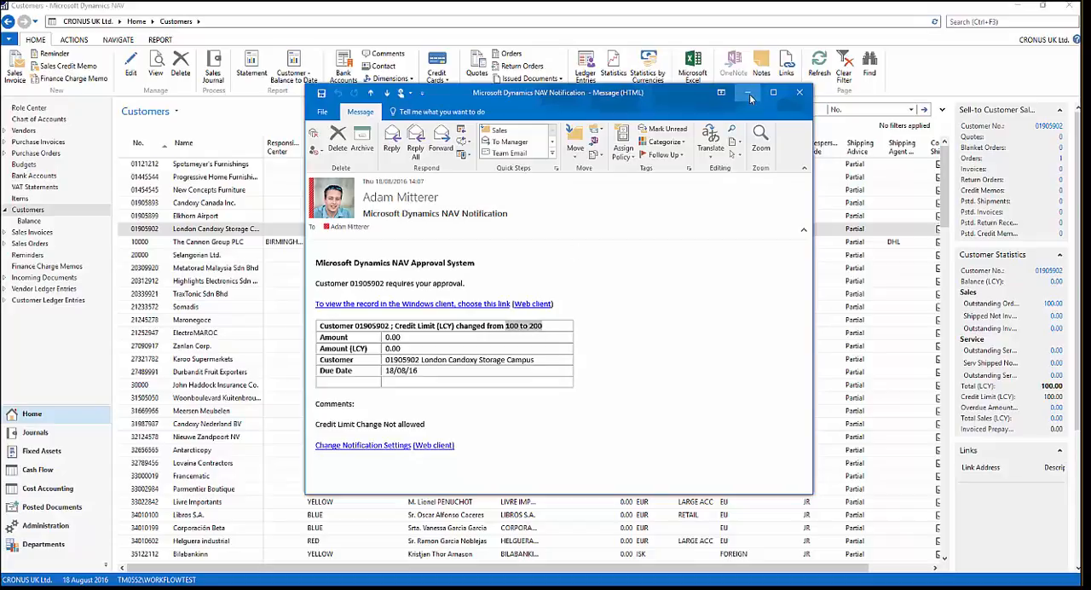
pyautogui.moveTo(688, 107); pyautogui.dragTo(0, 100)
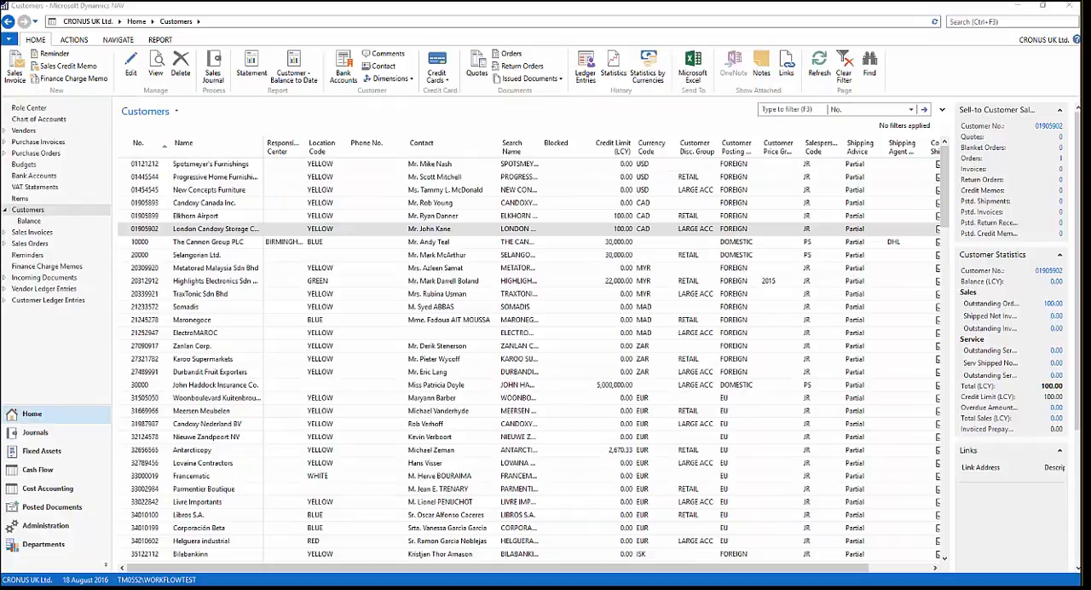
# - Bring the approval notification e-mail back into view, check its record links and comment, and put it away
pyautogui.moveTo(0, 126); pyautogui.dragTo(566, 140)
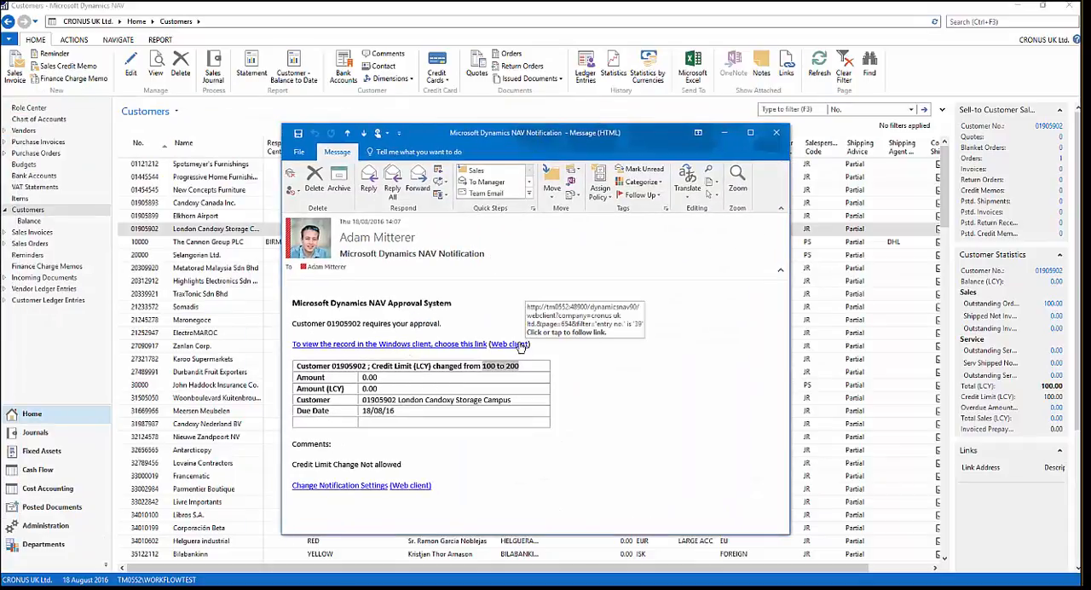
pyautogui.moveTo(630, 136); pyautogui.dragTo(0, 140)
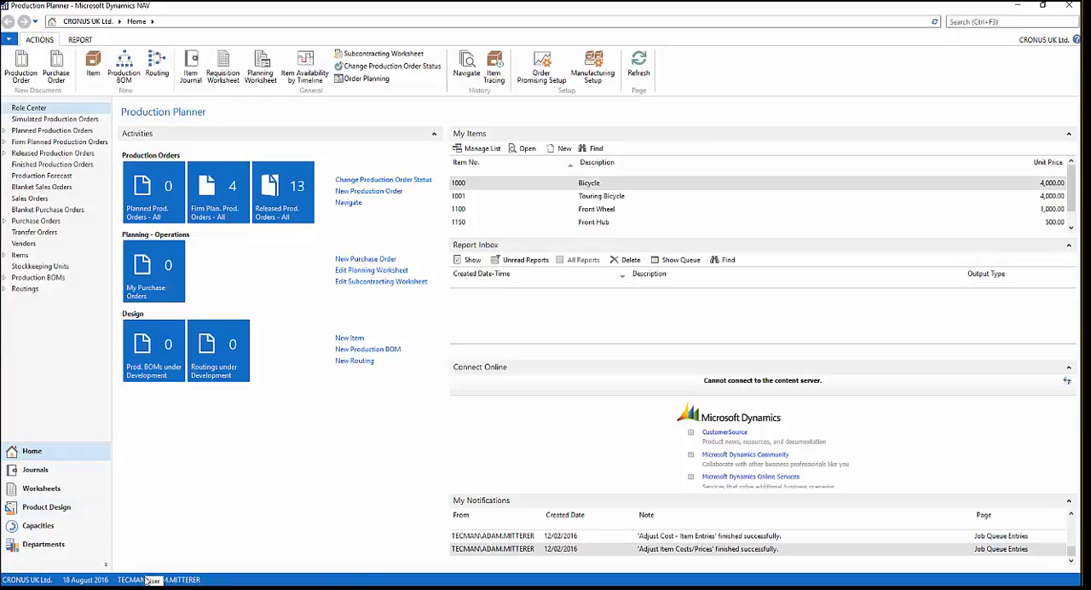
# - In the approver's Dynamics NAV session, find and open Requests to Approve, view the request's customer record and close the card
pyautogui.click(982, 19)
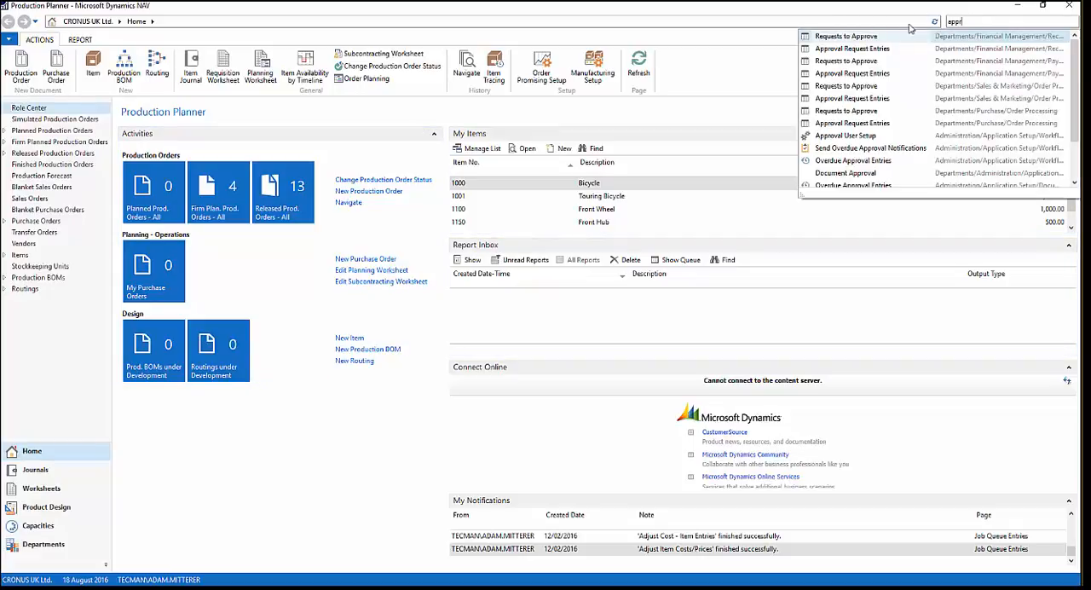
pyautogui.click(870, 38)
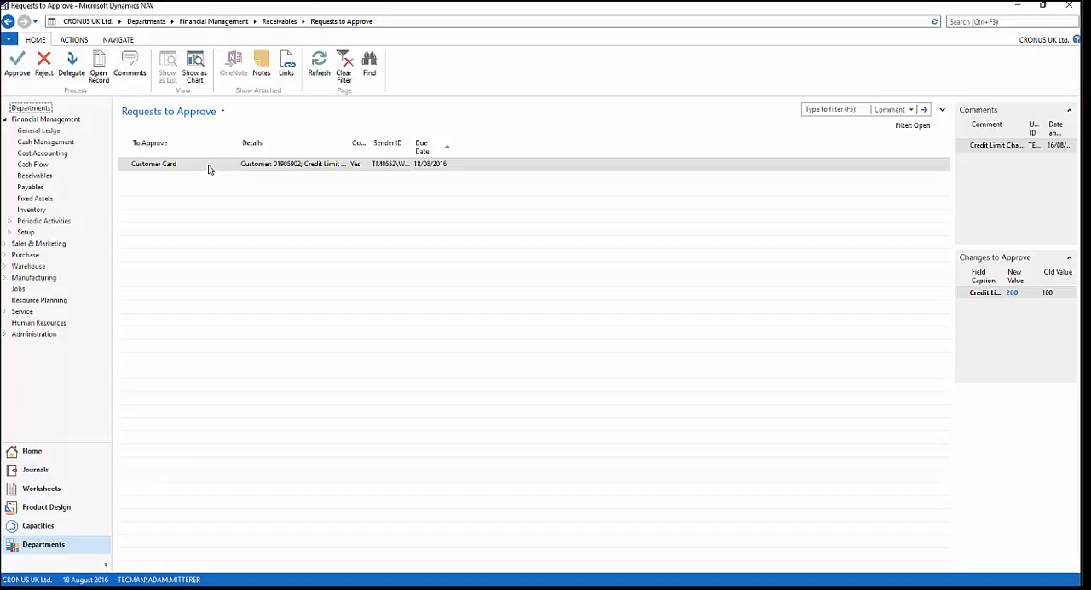
pyautogui.click(113, 75)
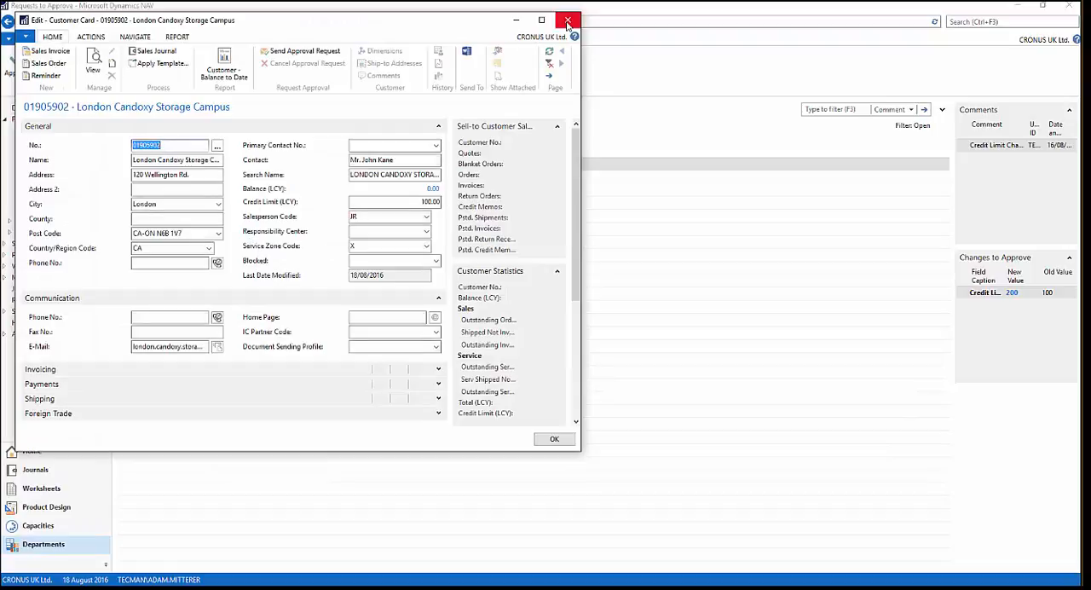
pyautogui.click(568, 23)
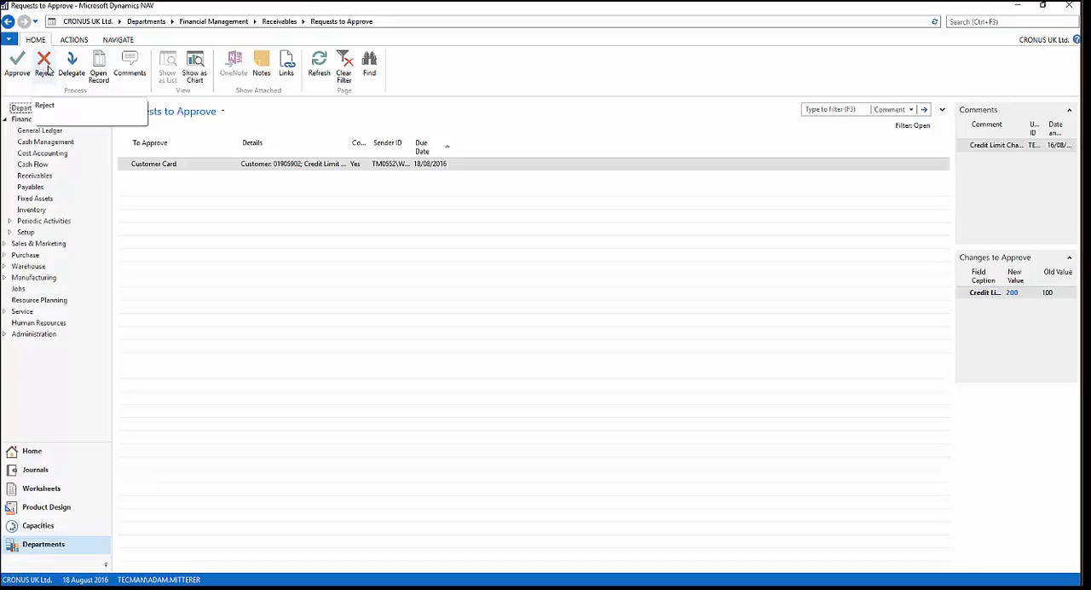
# - Add the approval comment "It is still too high credit Limi" to the customer card request, reject it and put the approver's window away
pyautogui.click(132, 67)
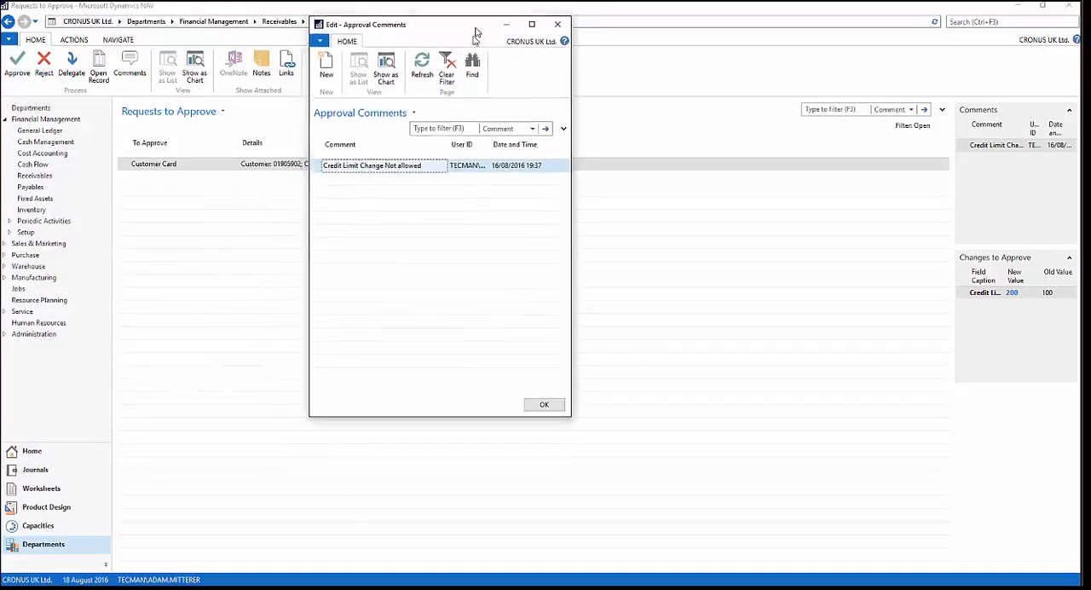
pyautogui.click(356, 194)
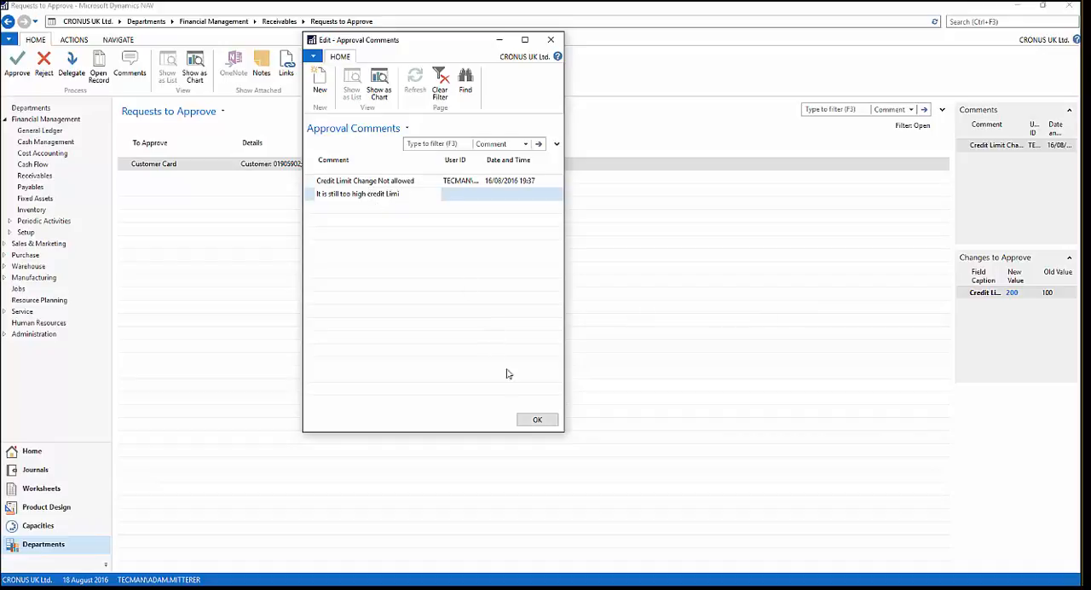
pyautogui.click(537, 419)
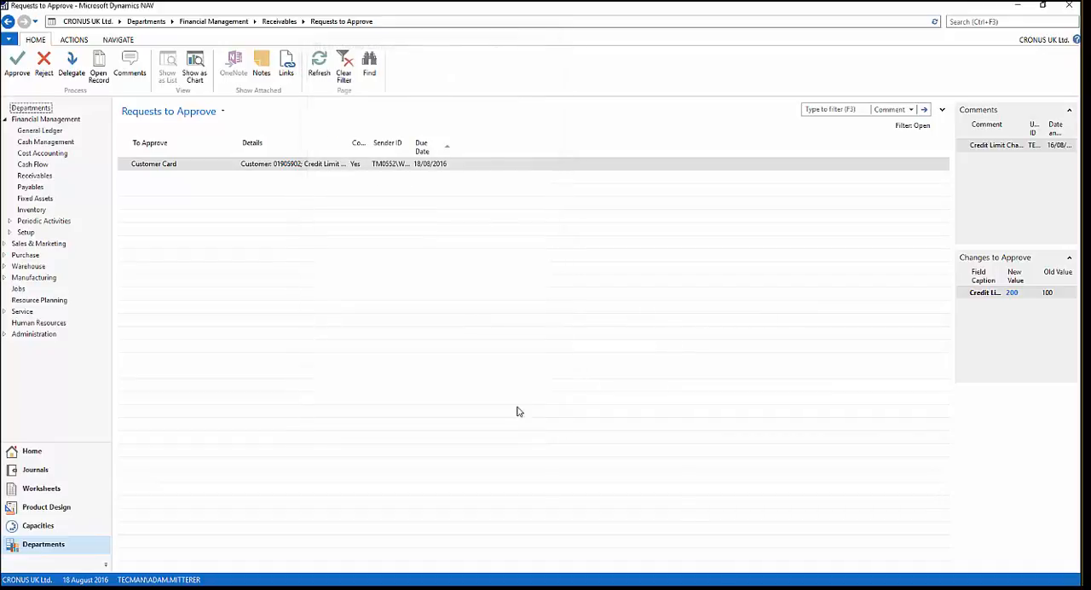
pyautogui.click(48, 73)
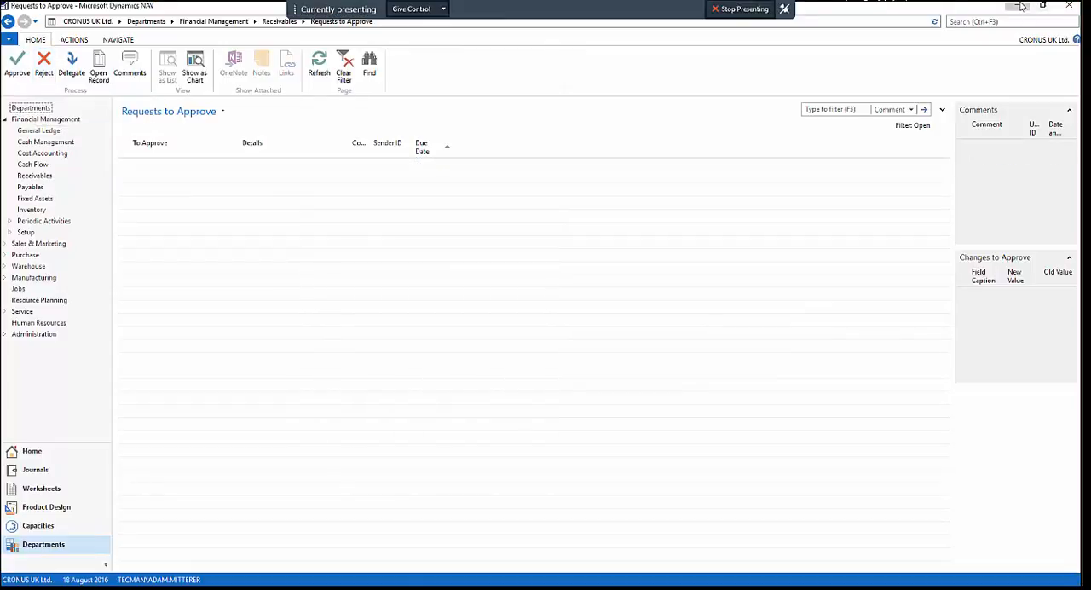
pyautogui.click(1068, 6)
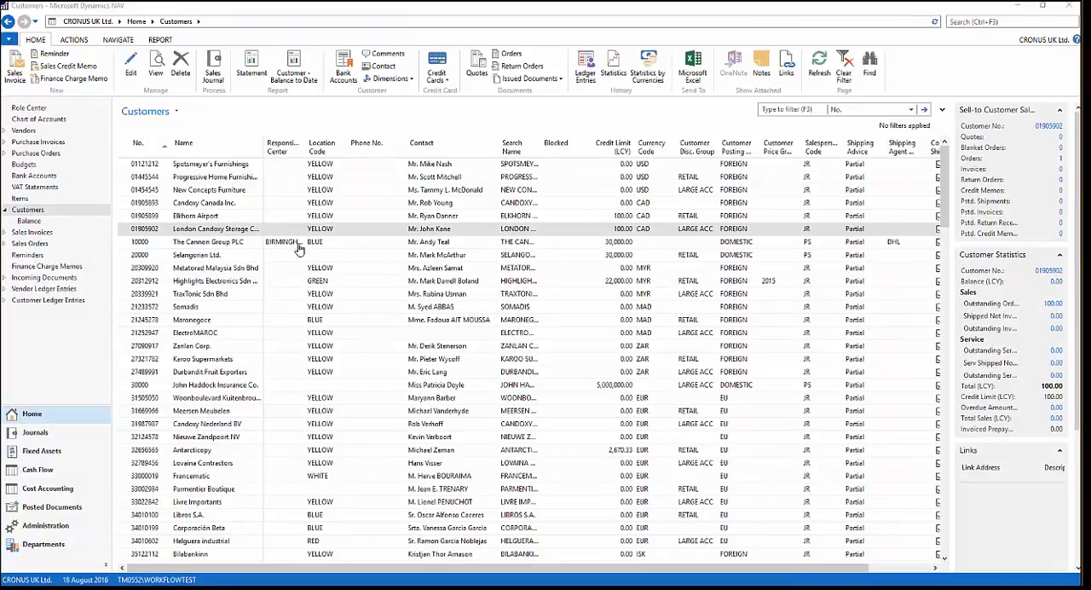
# - Reopen the London Candoxy Storage Campus card and review the comments on its latest approval entry, closing the comments and entries windows
pyautogui.click(247, 243)
pyautogui.click(246, 230)
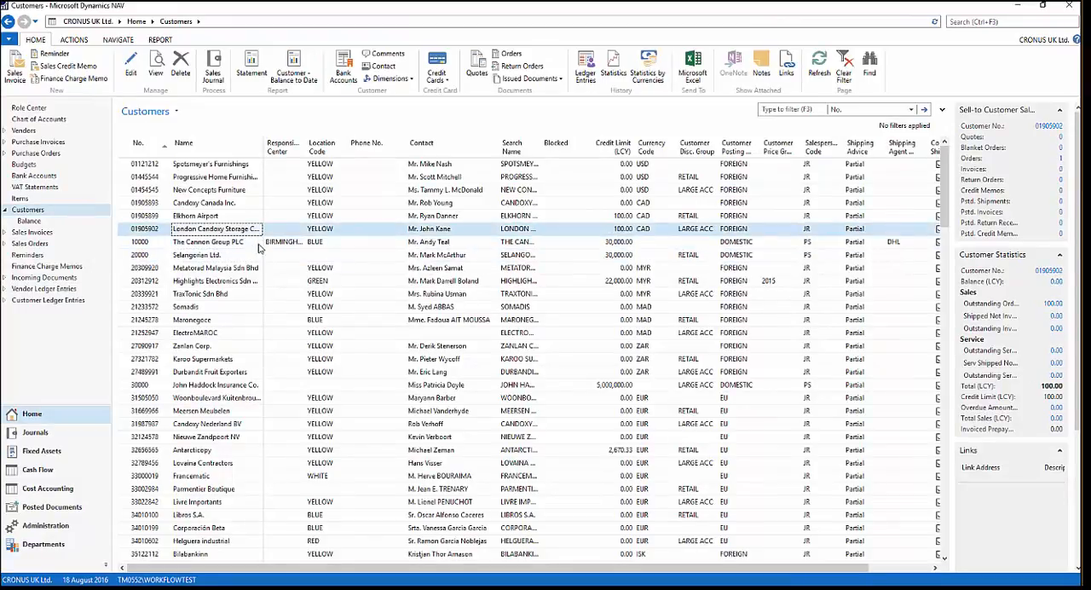
pyautogui.click(131, 64)
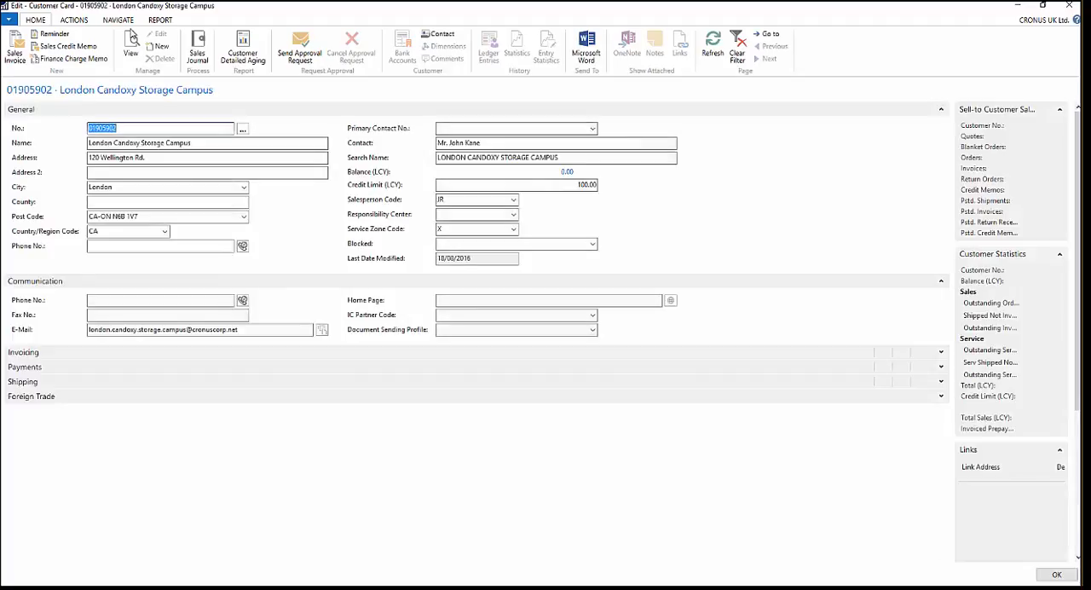
pyautogui.click(121, 20)
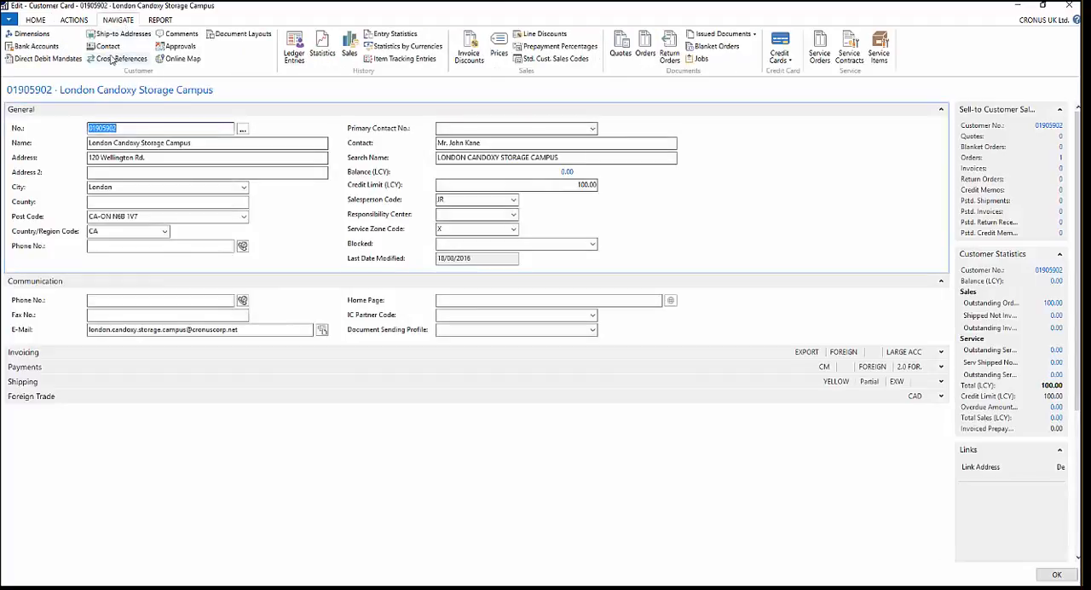
pyautogui.click(179, 46)
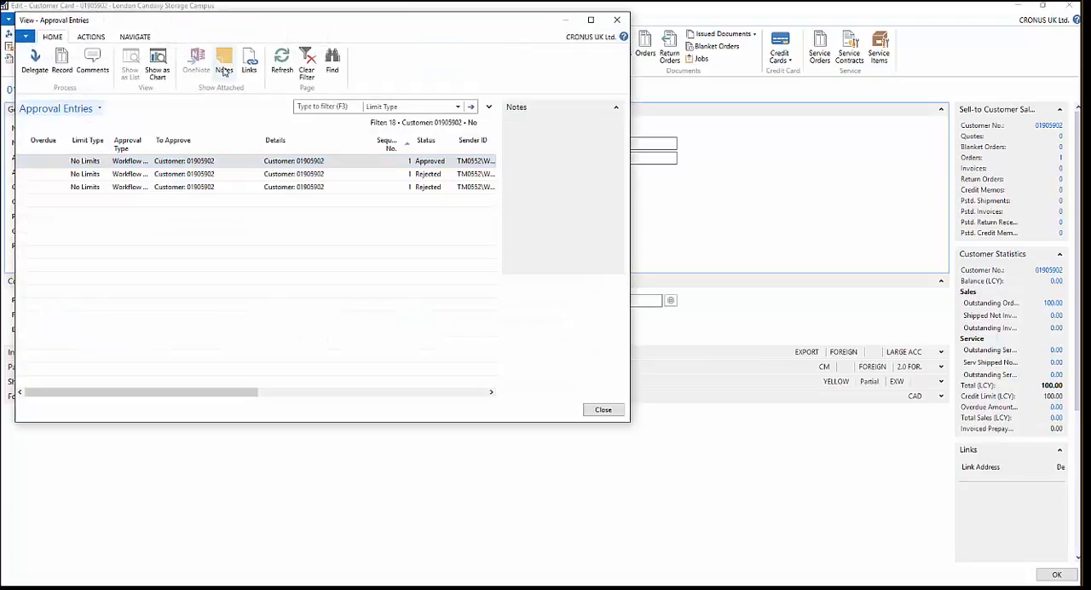
pyautogui.click(316, 188)
pyautogui.click(92, 62)
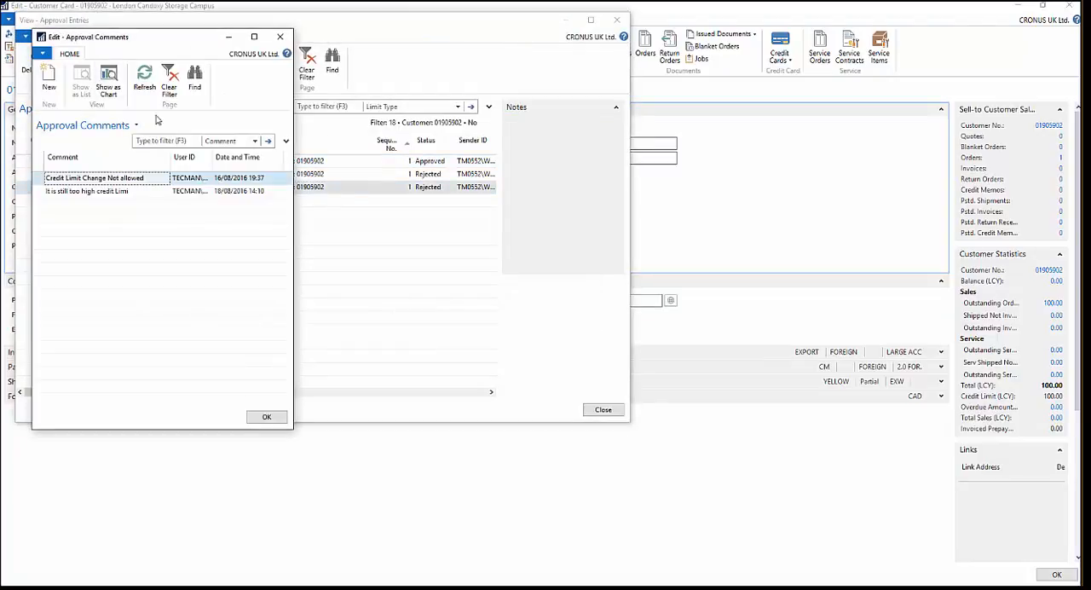
pyautogui.click(102, 193)
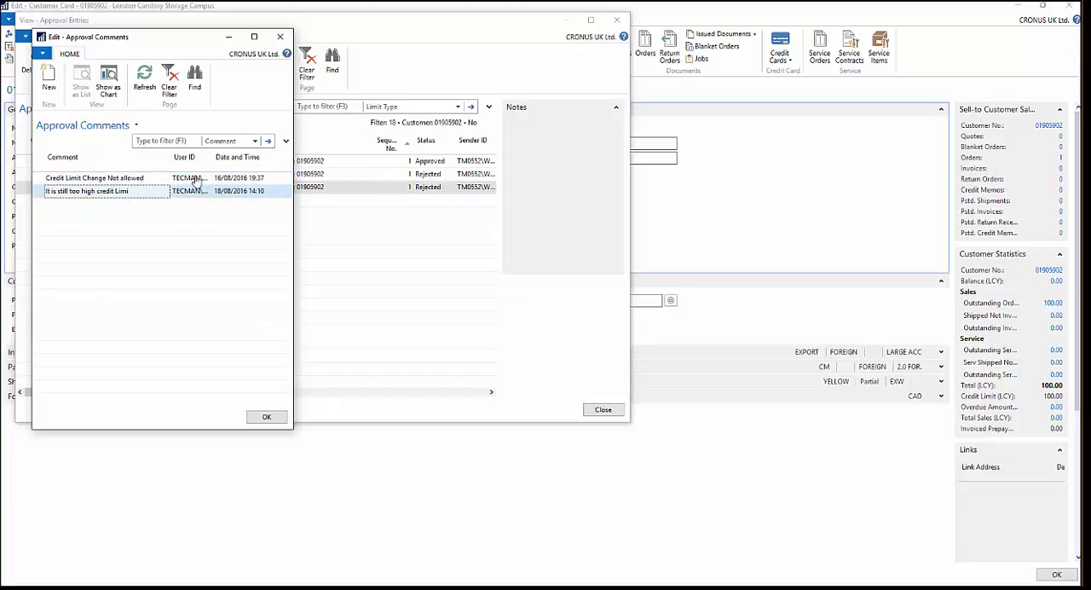
pyautogui.click(281, 39)
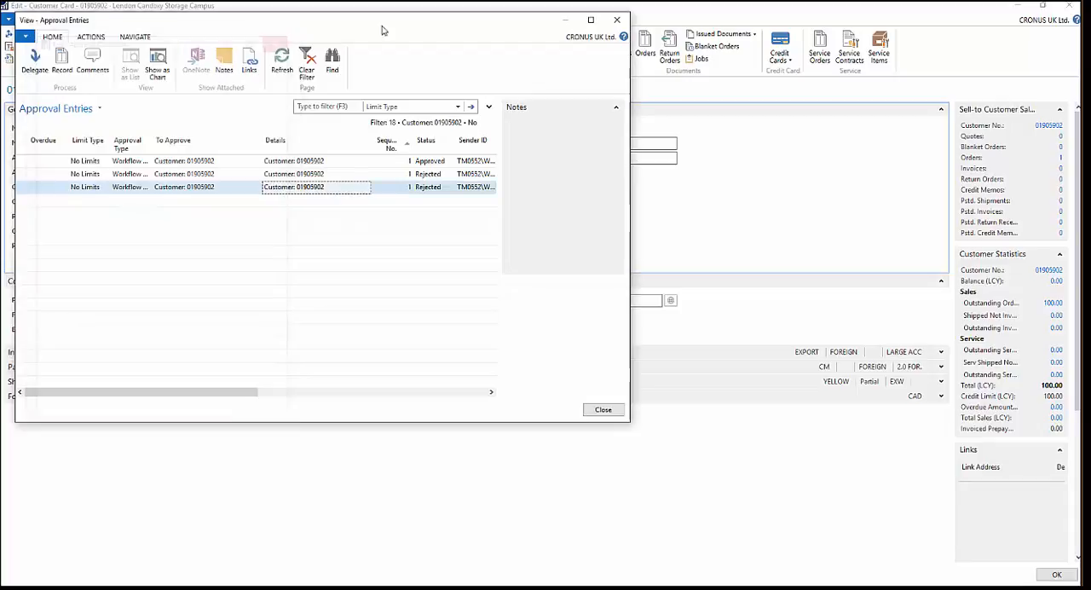
pyautogui.click(616, 20)
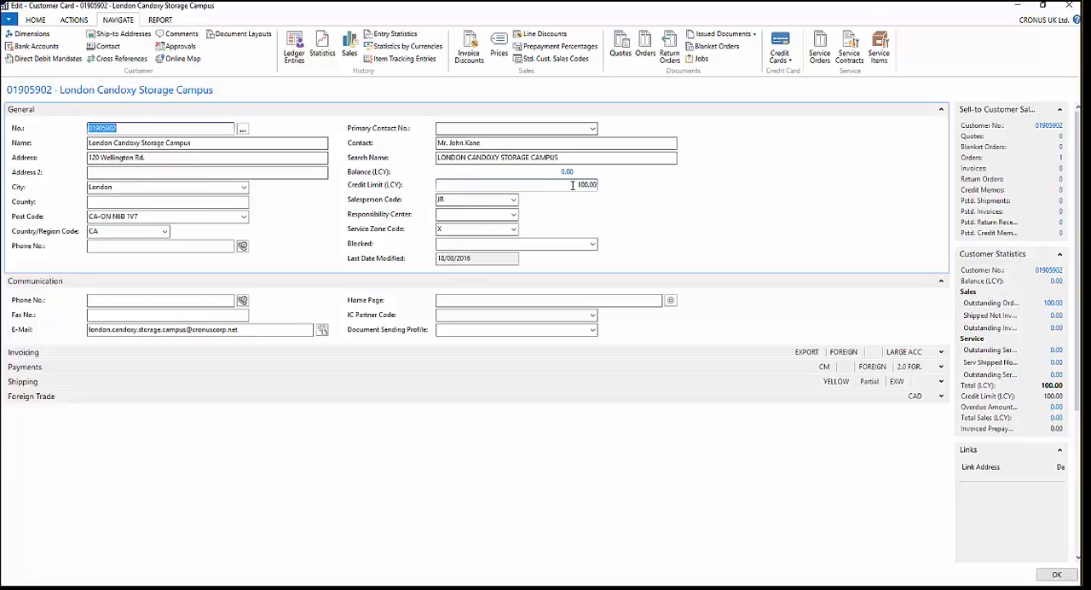
# - Try to enter a new Credit Limit (LCY) on the customer card and close the card
pyautogui.click(572, 185)
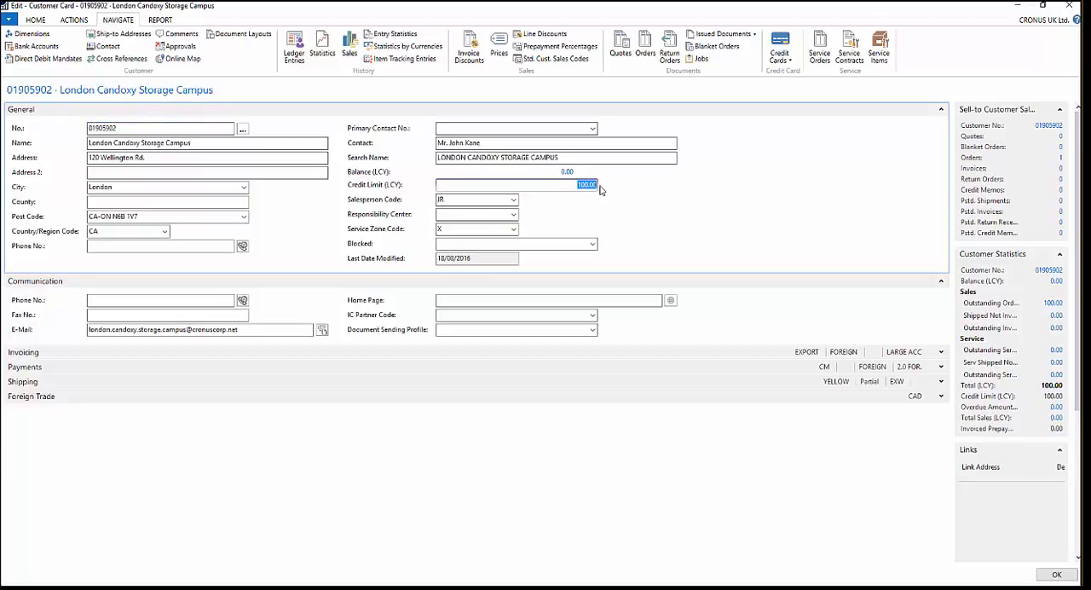
pyautogui.write('15')
pyautogui.click(1069, 5)
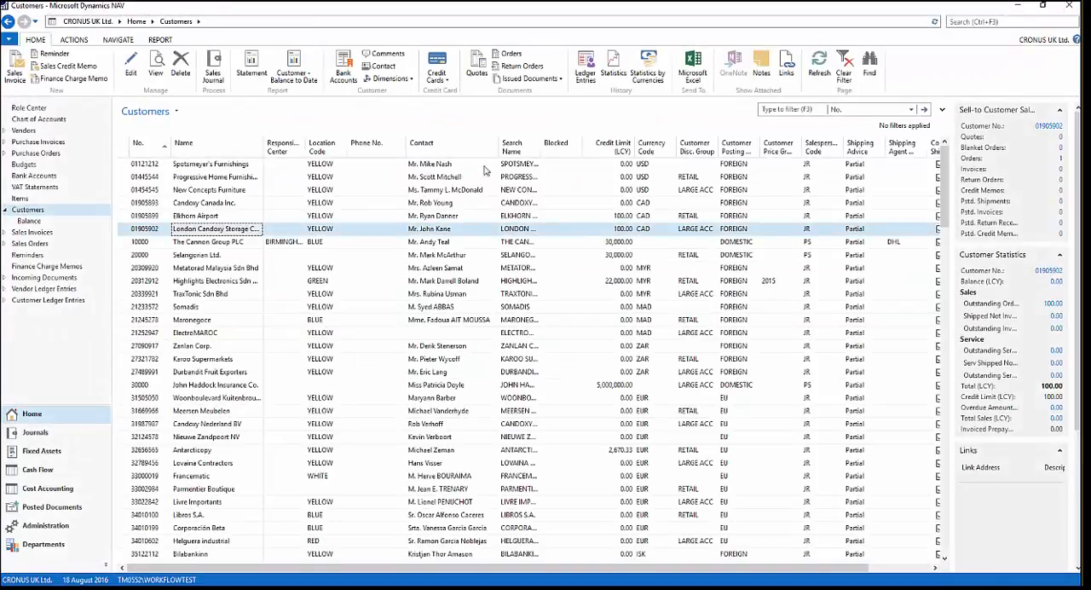
# - Reopen the customer card, set Credit Limit (LCY) to 150, close the card and acknowledge the approval message
pyautogui.hotkey('ctrl', 'n')
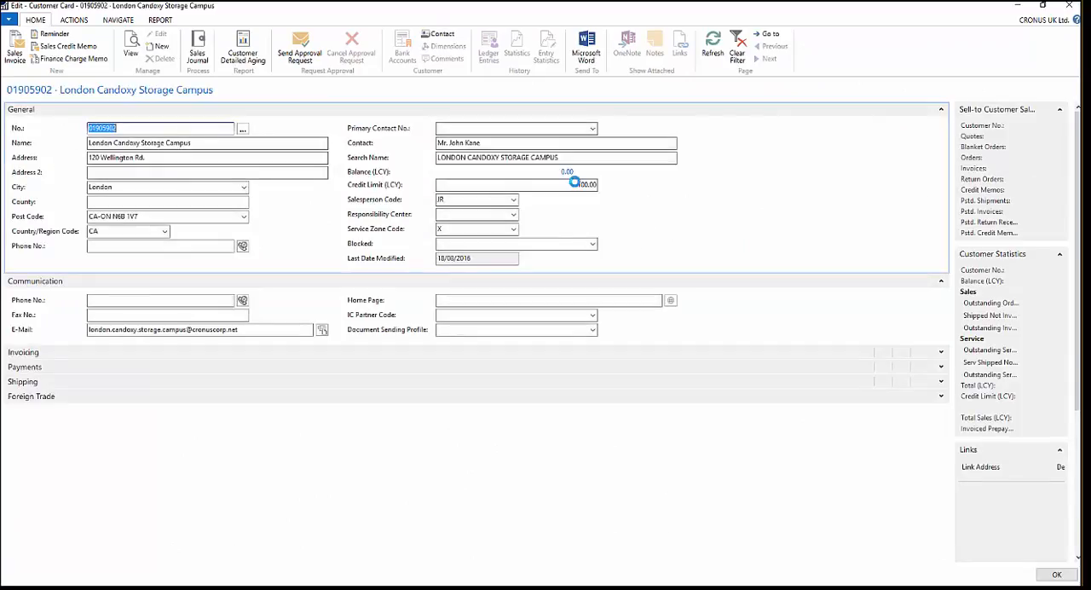
pyautogui.click(576, 183)
pyautogui.write('150')
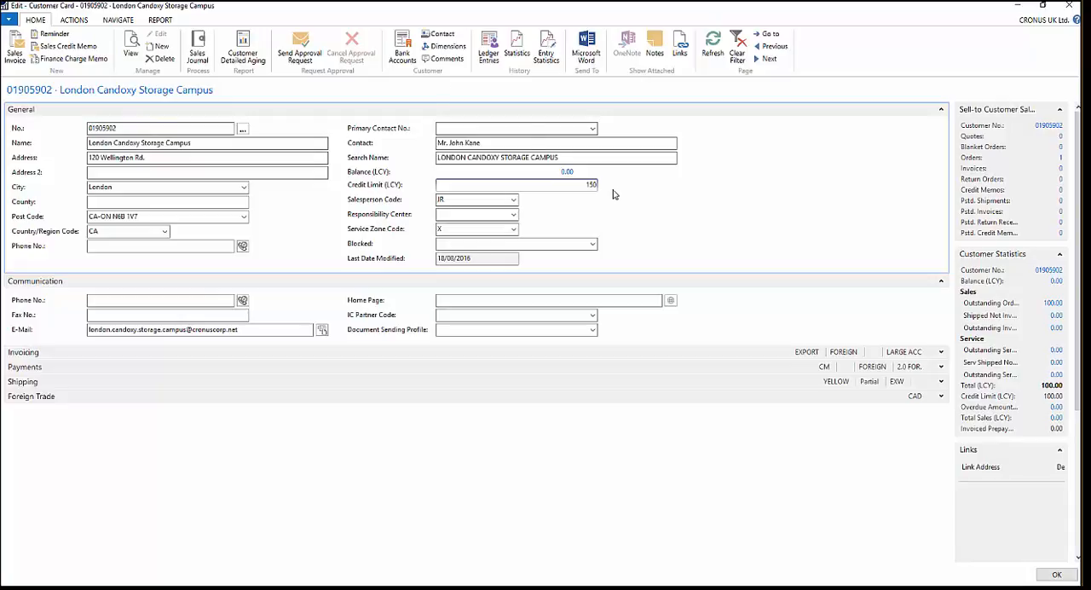
pyautogui.click(458, 199)
pyautogui.click(1068, 7)
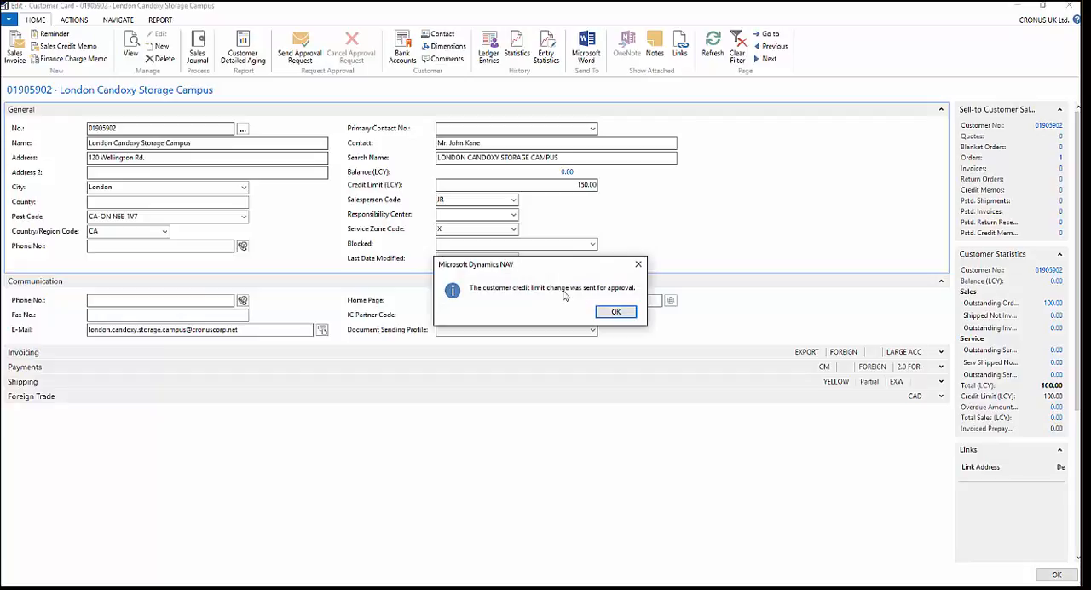
pyautogui.click(618, 314)
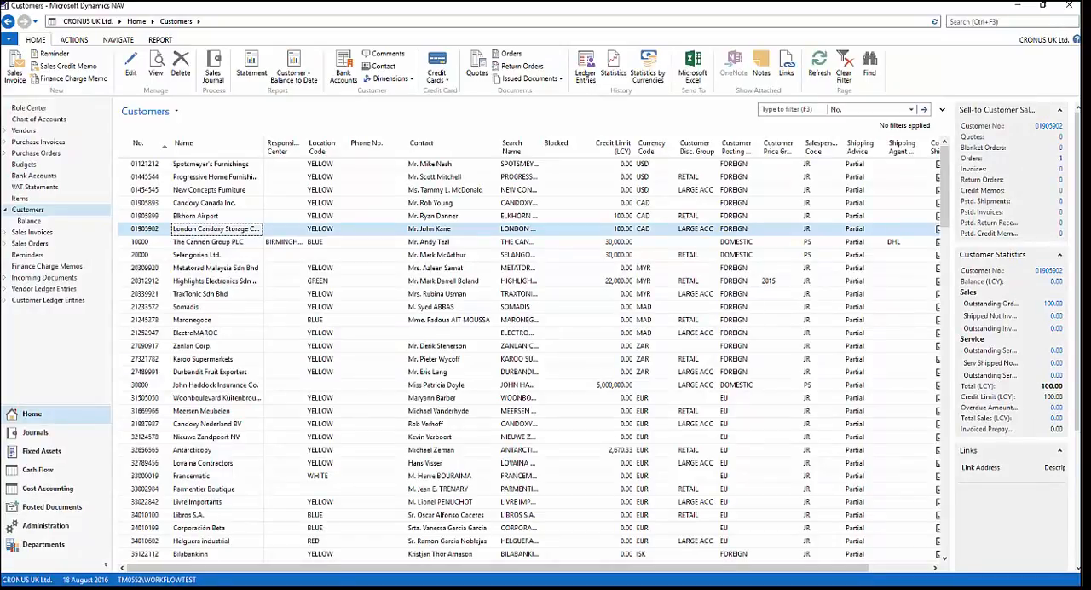
# - Switch to the approver's Requests to Approve window and approve the customer's credit limit change to 150
pyautogui.moveTo(145, 586)
pyautogui.click(161, 541)
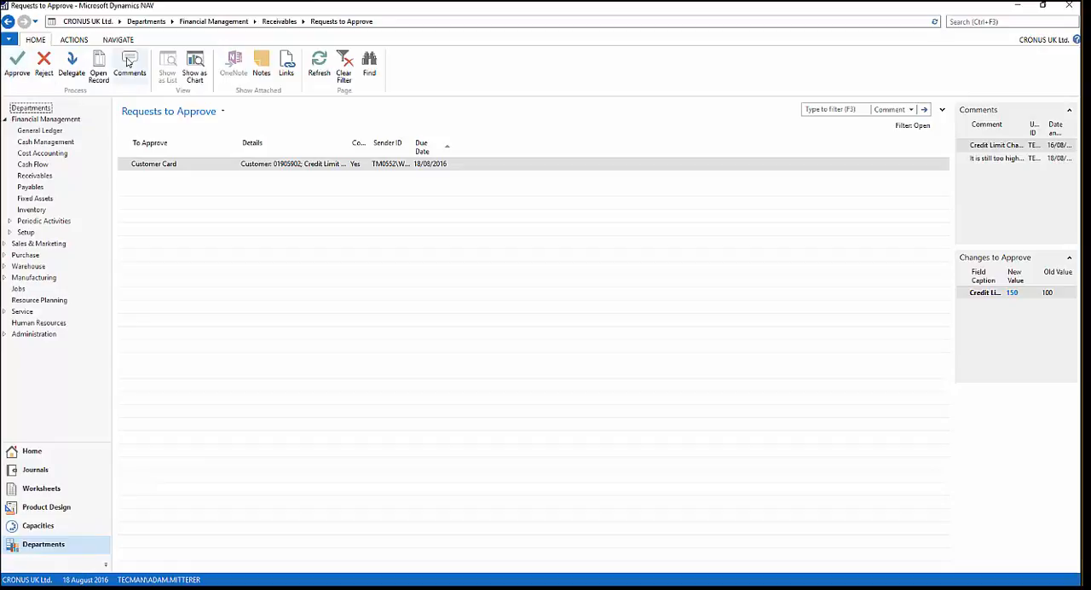
pyautogui.click(17, 66)
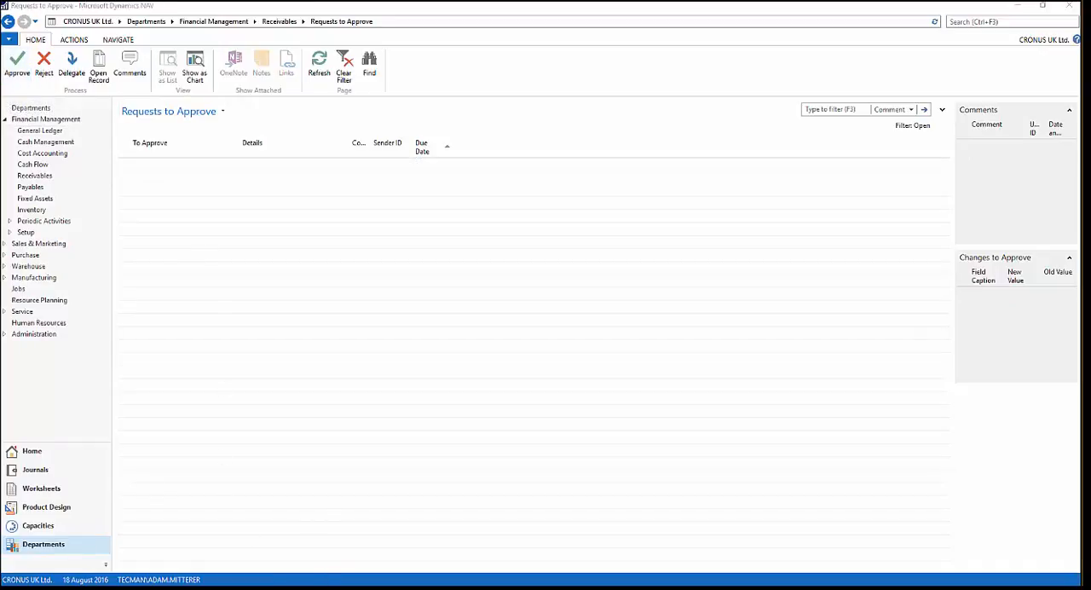
# - Return to the requester's customer list, reopen the London Candoxy Storage Campus card and check its Credit Limit (LCY)
pyautogui.click(238, 544)
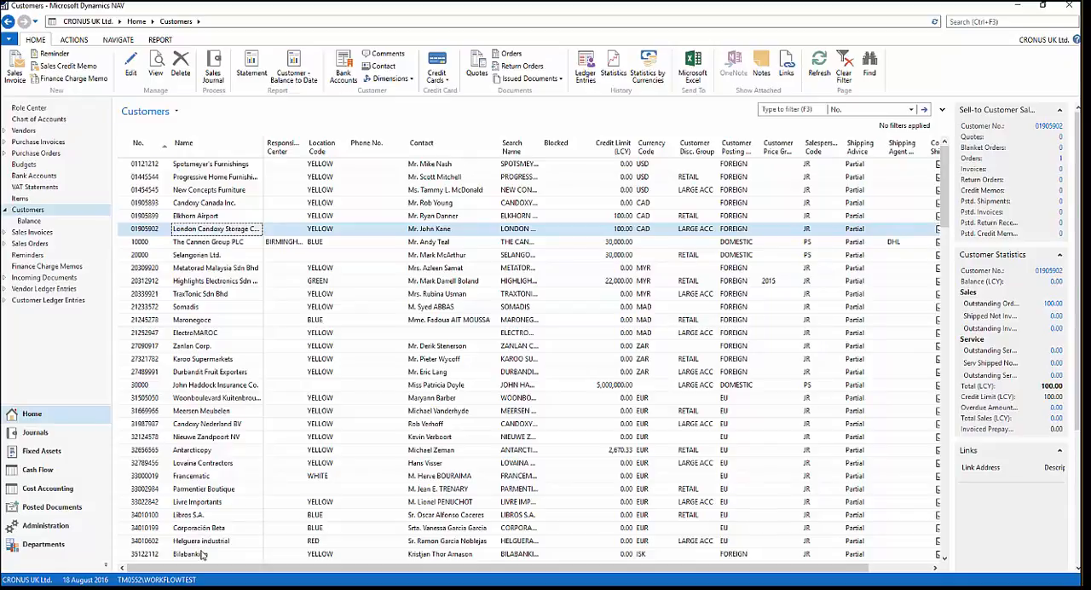
pyautogui.click(244, 243)
pyautogui.press('Up')
pyautogui.doubleClick(181, 231)
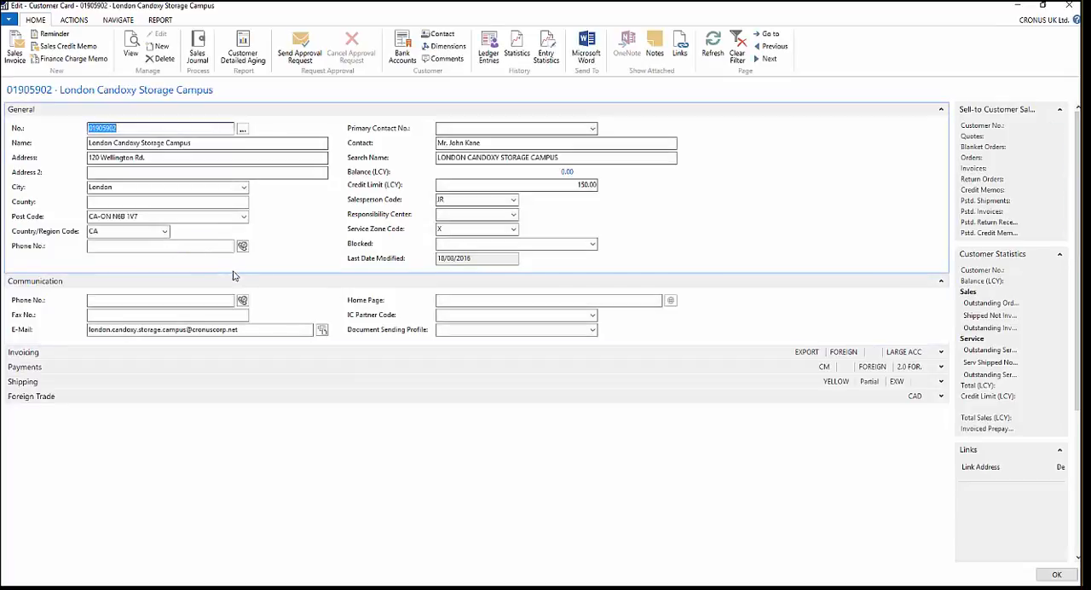
pyautogui.click(578, 184)
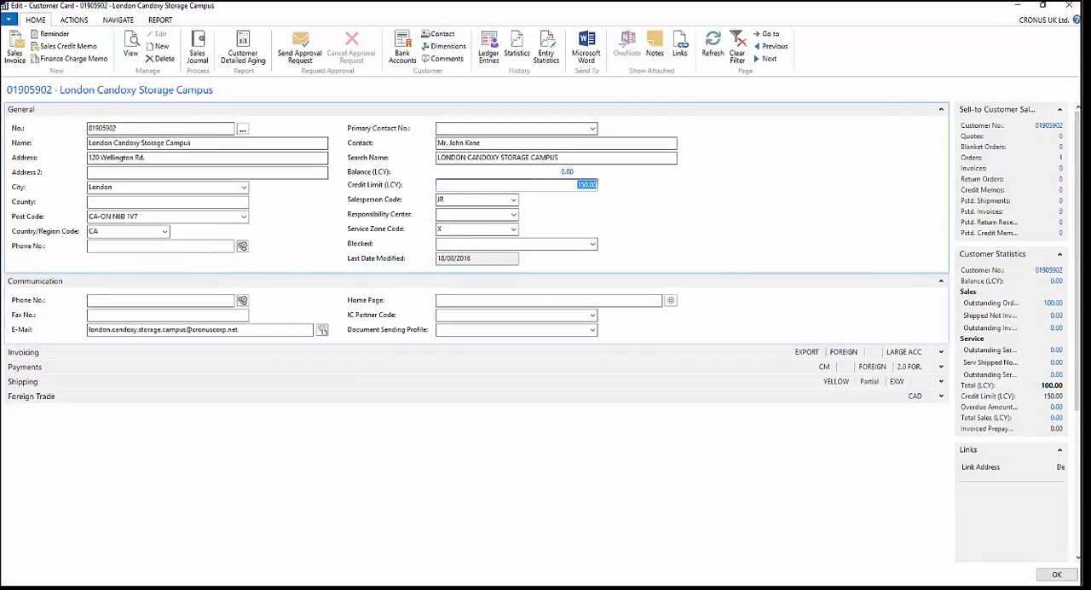
# - Review the credit limit change and comments in the new approval notification e-mail, highlighting the changed values, and put the message away
pyautogui.hotkey('alt', 'Tab')
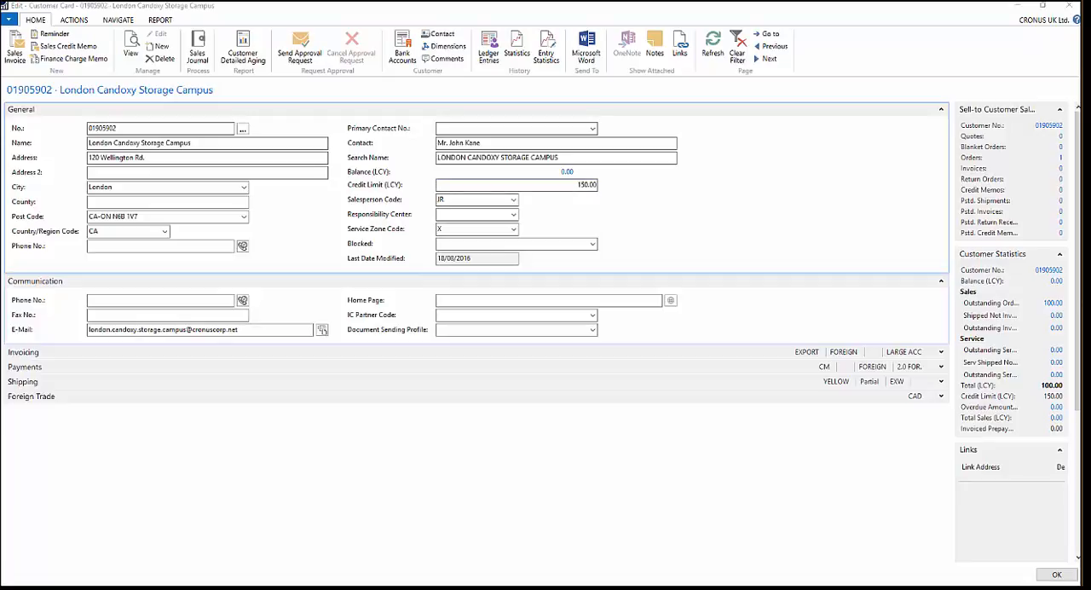
pyautogui.moveTo(0, 75); pyautogui.dragTo(597, 84)
pyautogui.moveTo(449, 317); pyautogui.dragTo(408, 317)
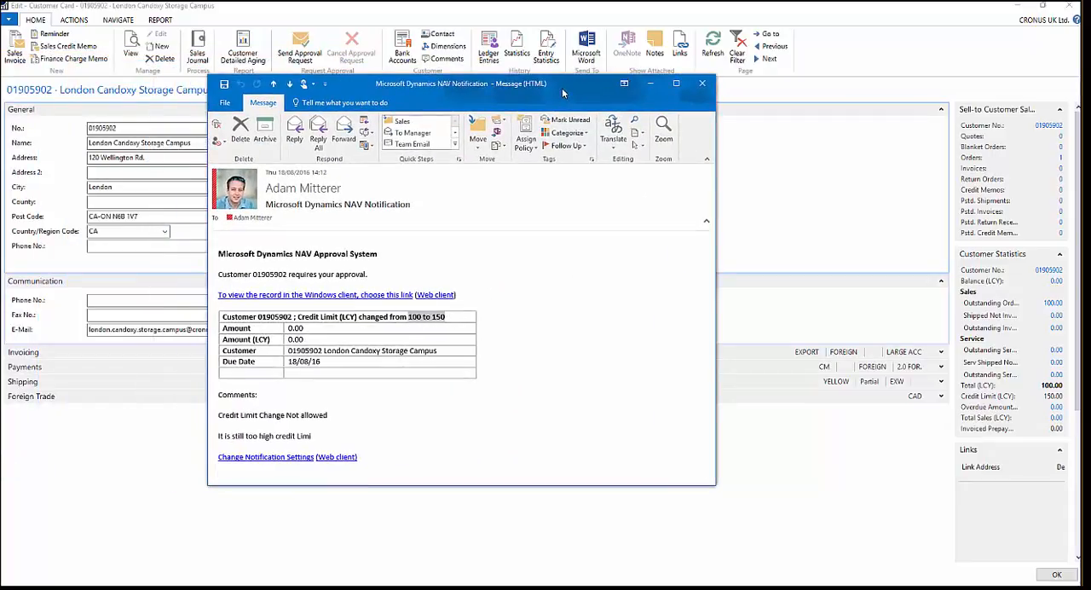
pyautogui.moveTo(562, 92); pyautogui.dragTo(0, 34)
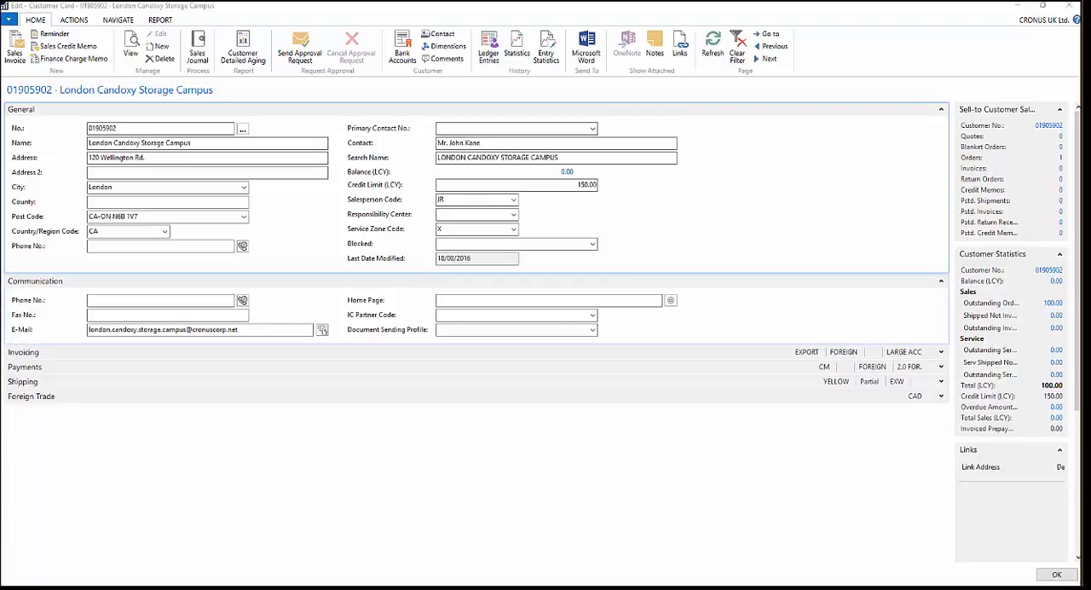
# - Open the approval entries for the London Candoxy Storage Campus customer and check the status of the last entry
pyautogui.click(204, 143)
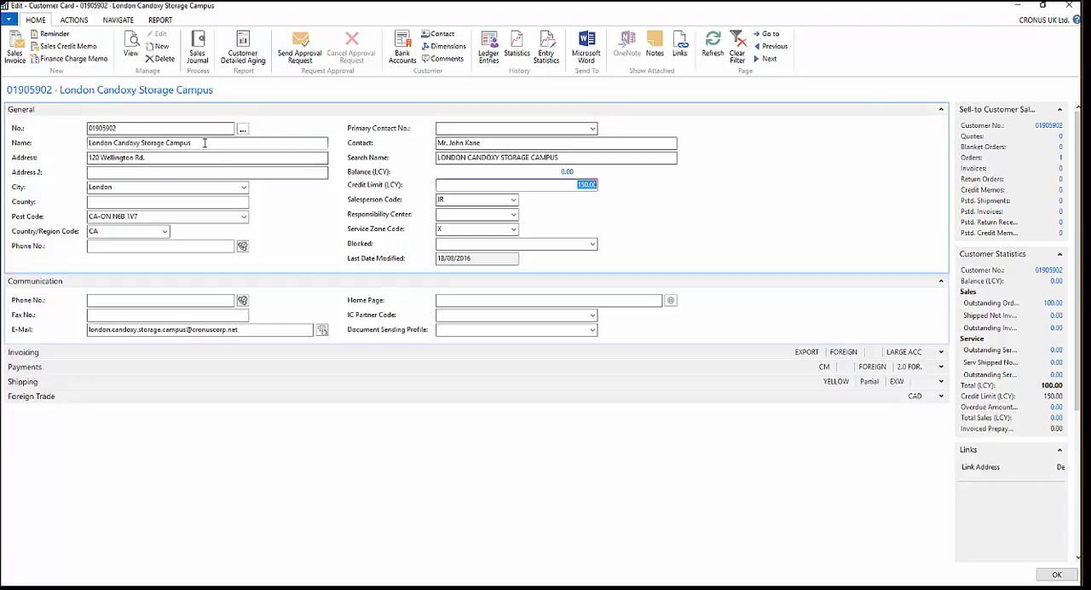
pyautogui.click(124, 23)
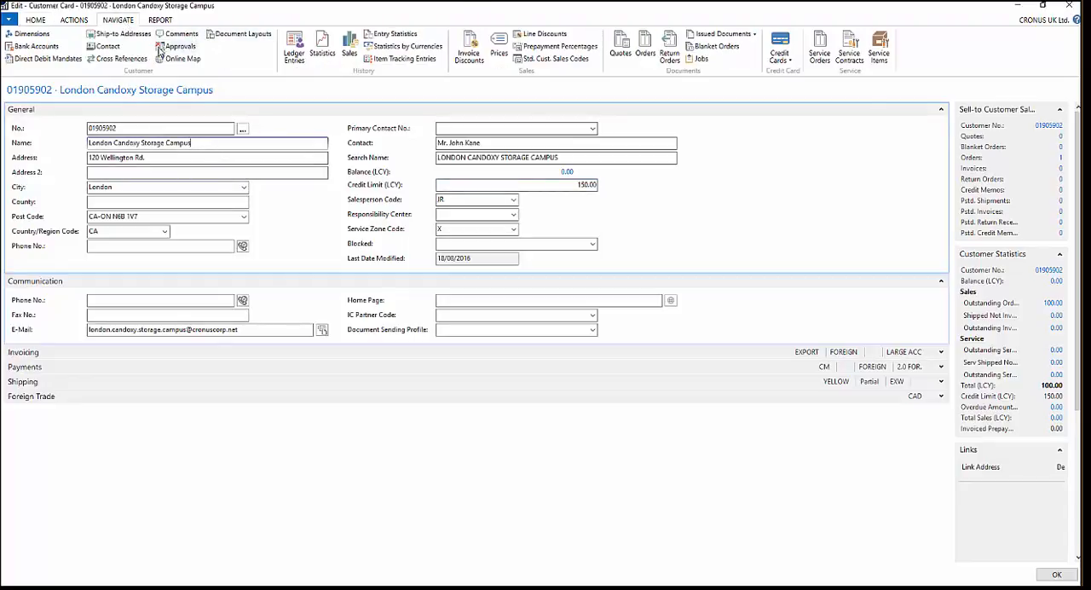
pyautogui.click(162, 48)
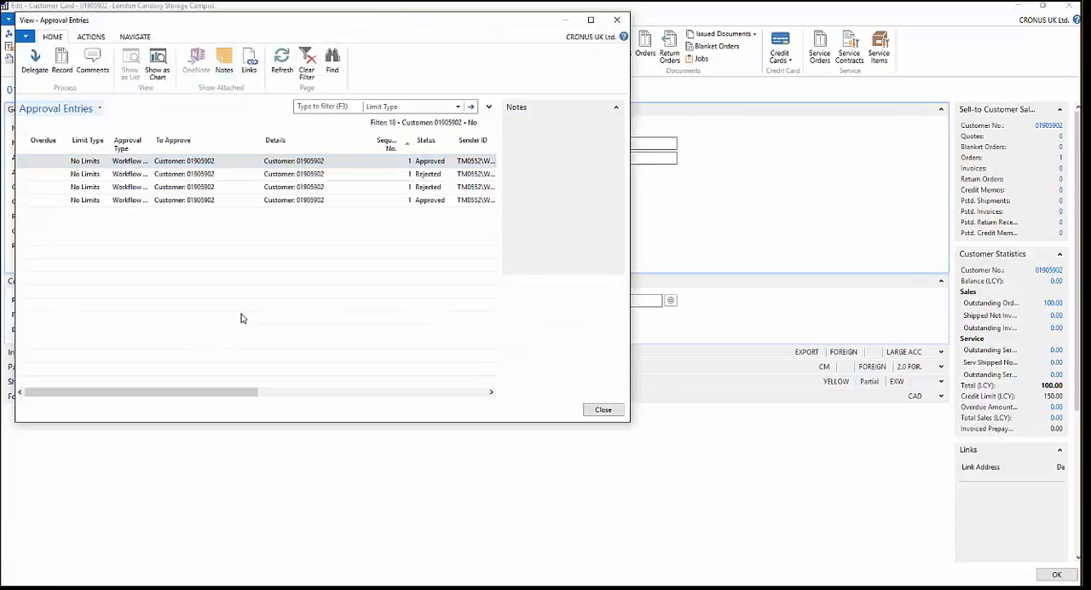
pyautogui.click(413, 201)
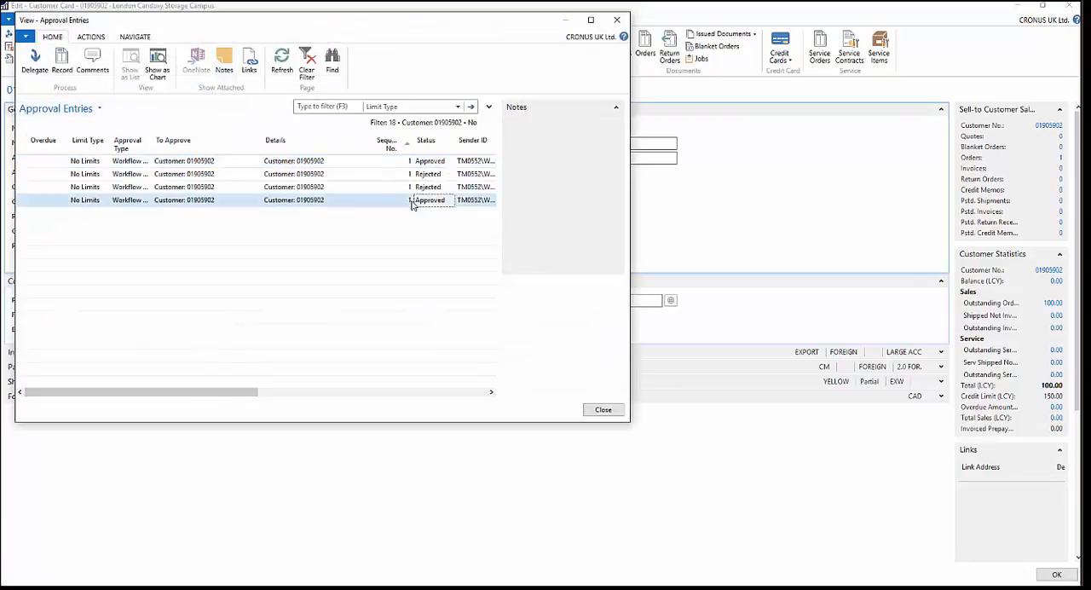
# - Widen the Approver ID and Sender ID columns to show the full IDs, and examine the remaining approval entry columns, including the amounts
pyautogui.moveTo(247, 395); pyautogui.dragTo(357, 304)
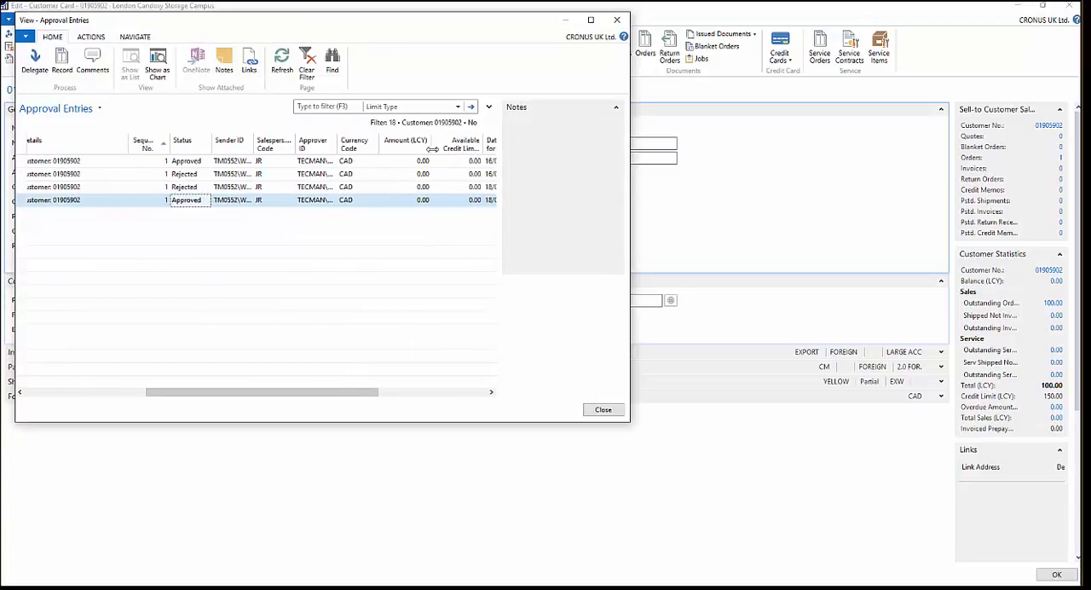
pyautogui.moveTo(432, 148); pyautogui.dragTo(432, 149)
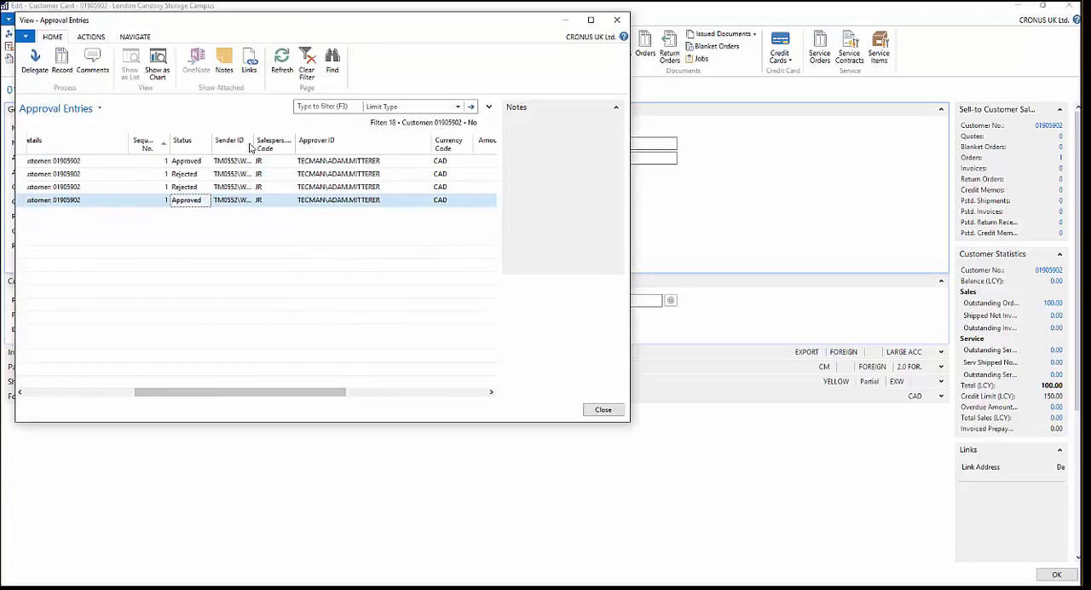
pyautogui.moveTo(252, 145); pyautogui.dragTo(305, 143)
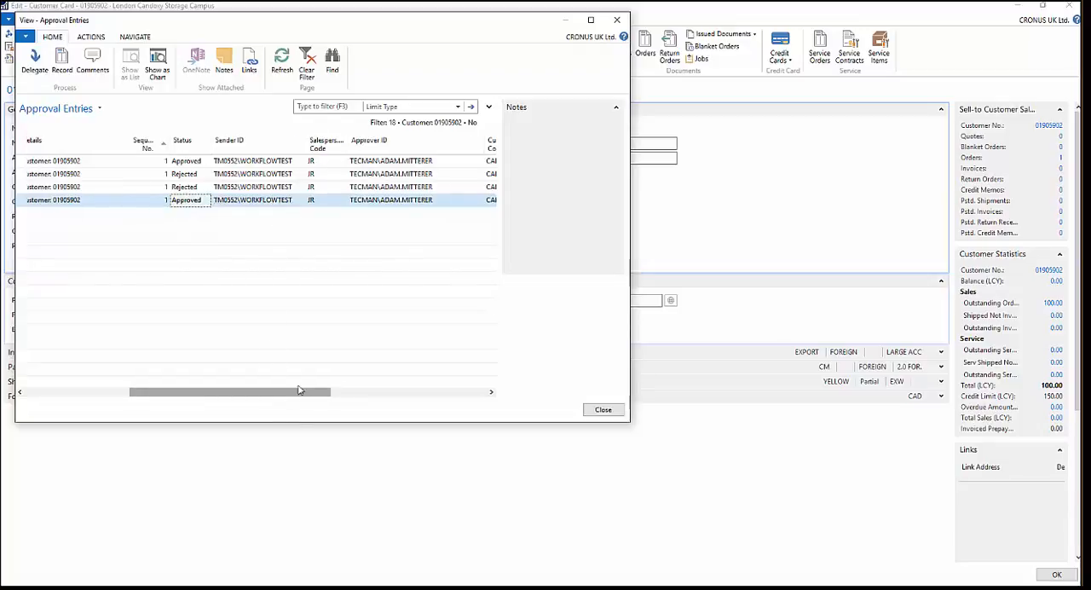
pyautogui.moveTo(299, 389); pyautogui.dragTo(335, 393)
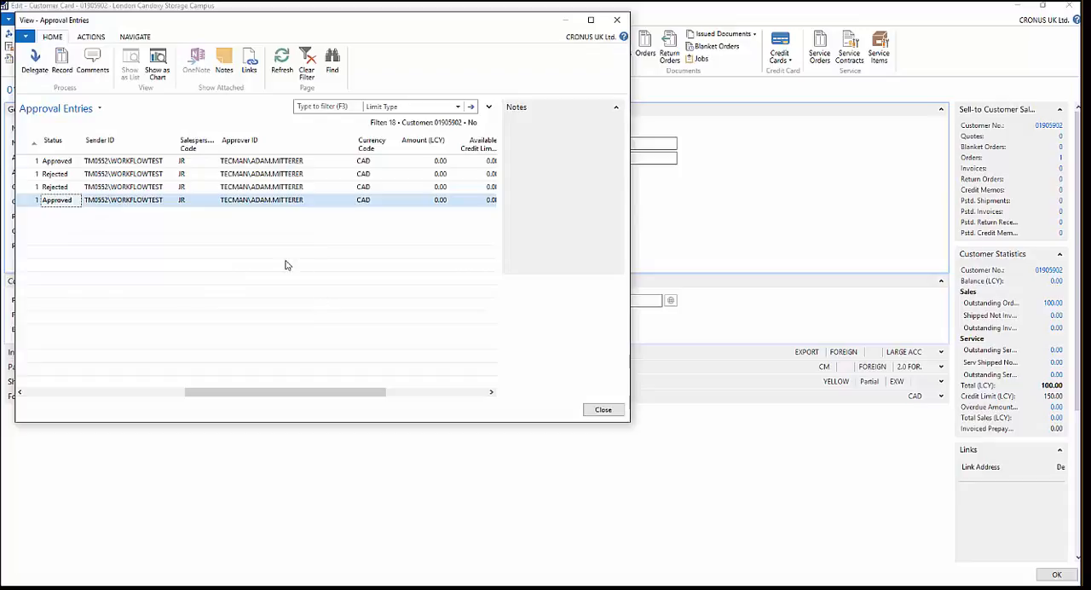
pyautogui.moveTo(326, 392); pyautogui.dragTo(367, 399)
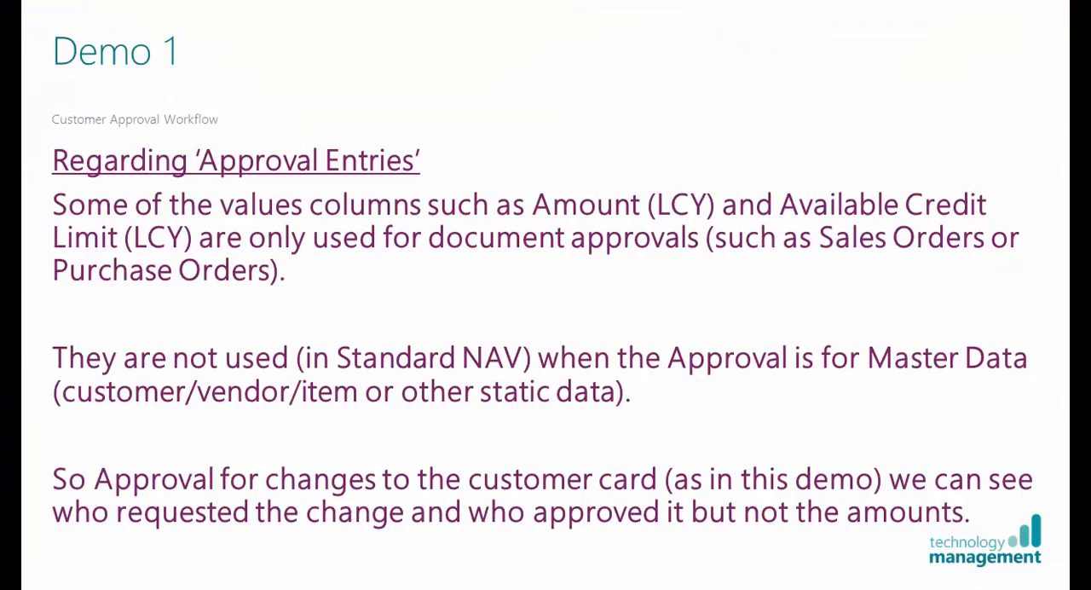
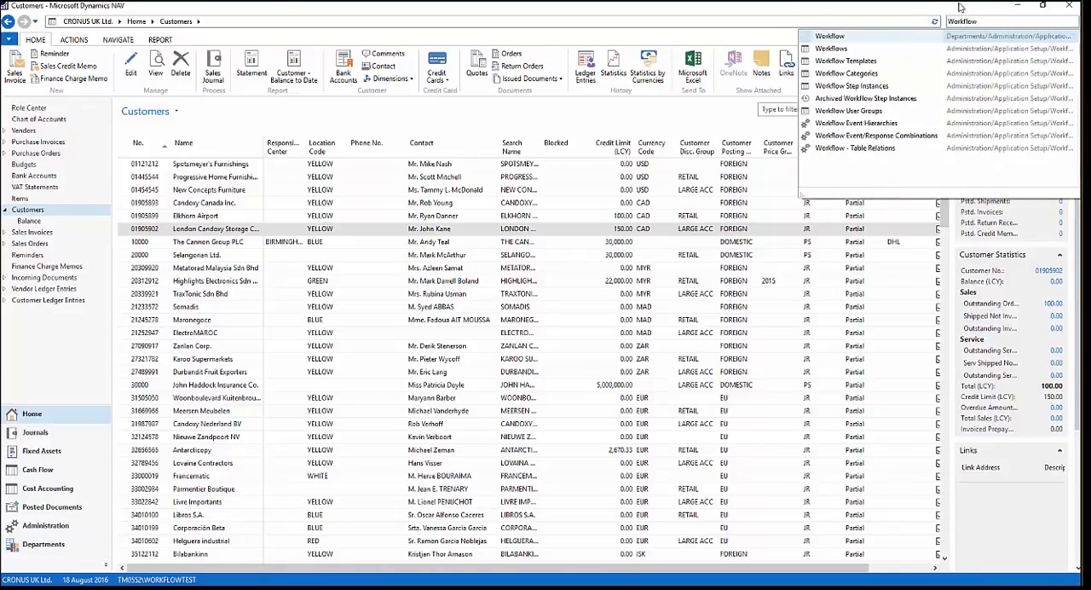
# - Create a new workflow from the Purchase Order Approval Workflow template under Purchase Documents
pyautogui.click(836, 36)
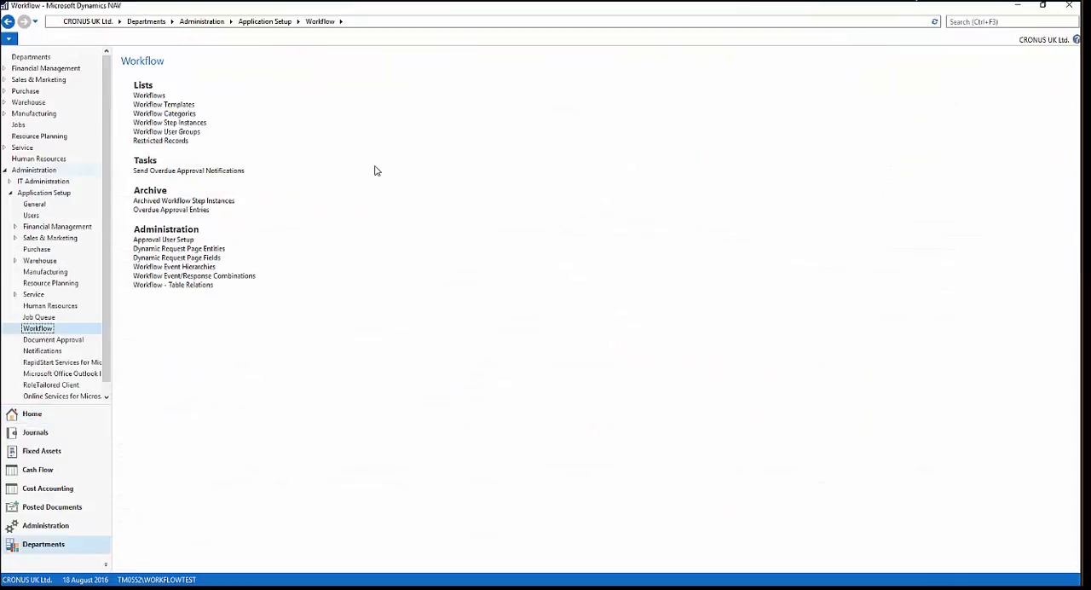
pyautogui.click(156, 98)
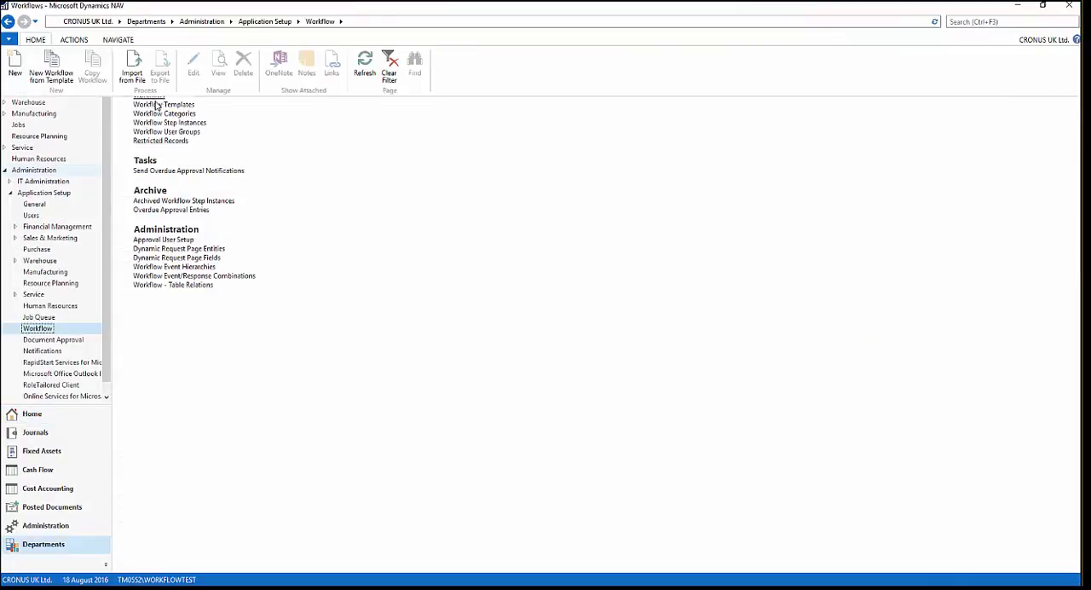
pyautogui.click(49, 72)
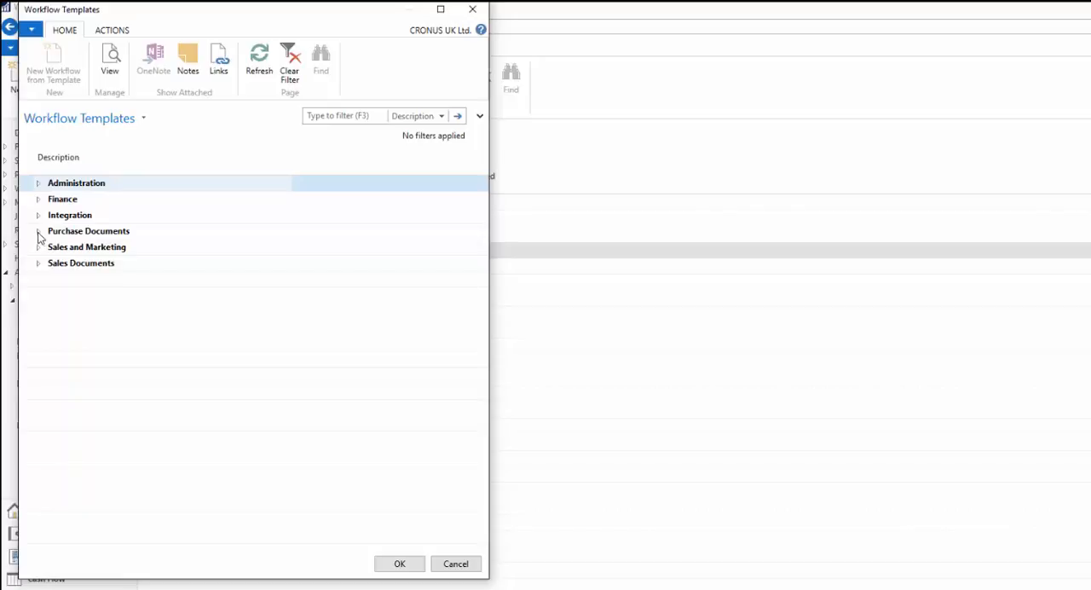
pyautogui.click(38, 232)
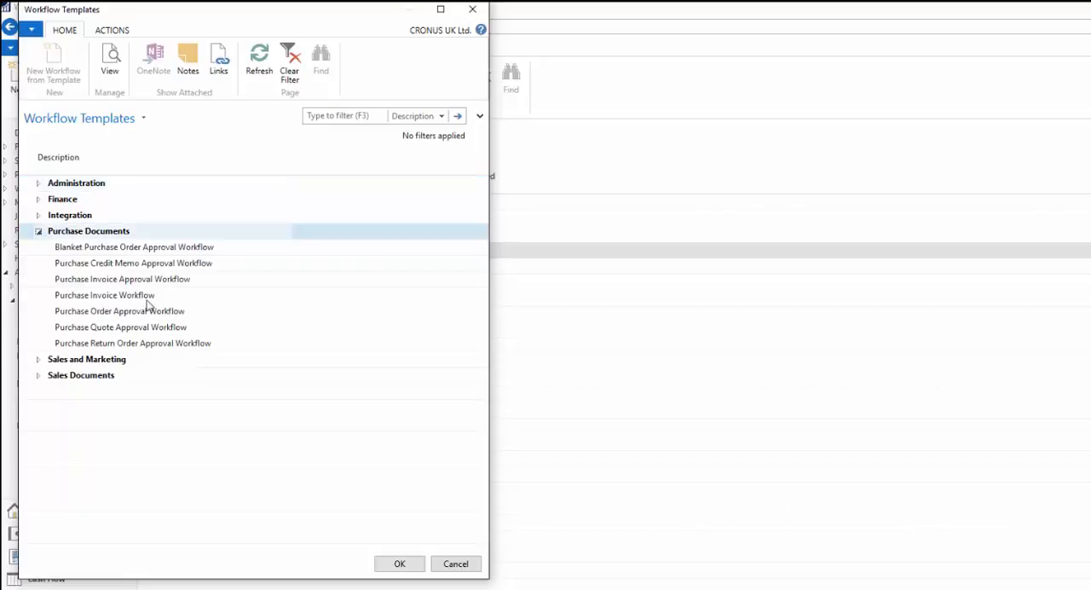
pyautogui.click(103, 247)
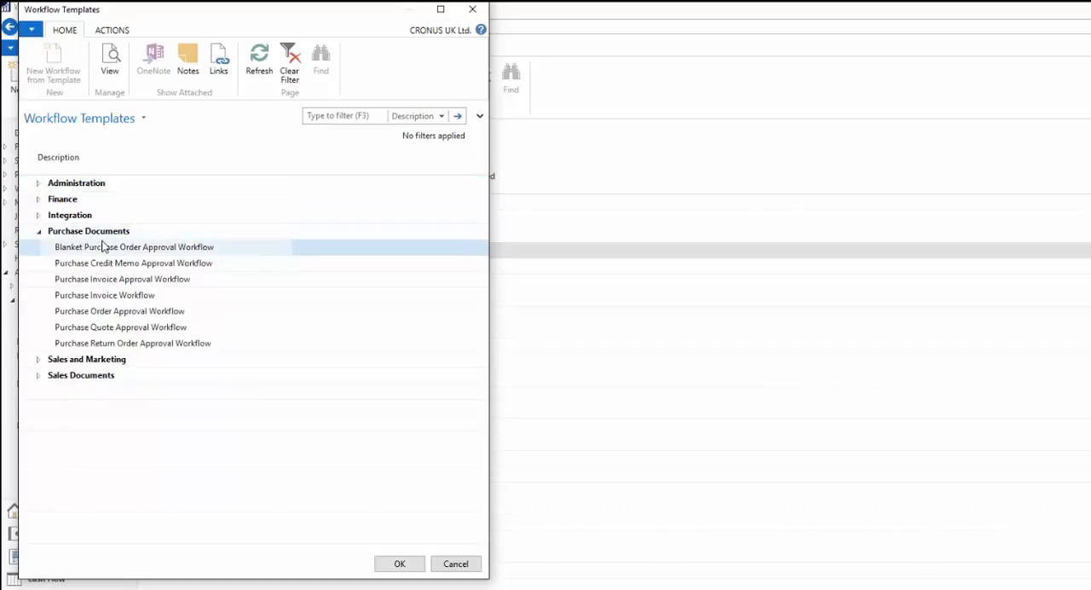
pyautogui.click(110, 312)
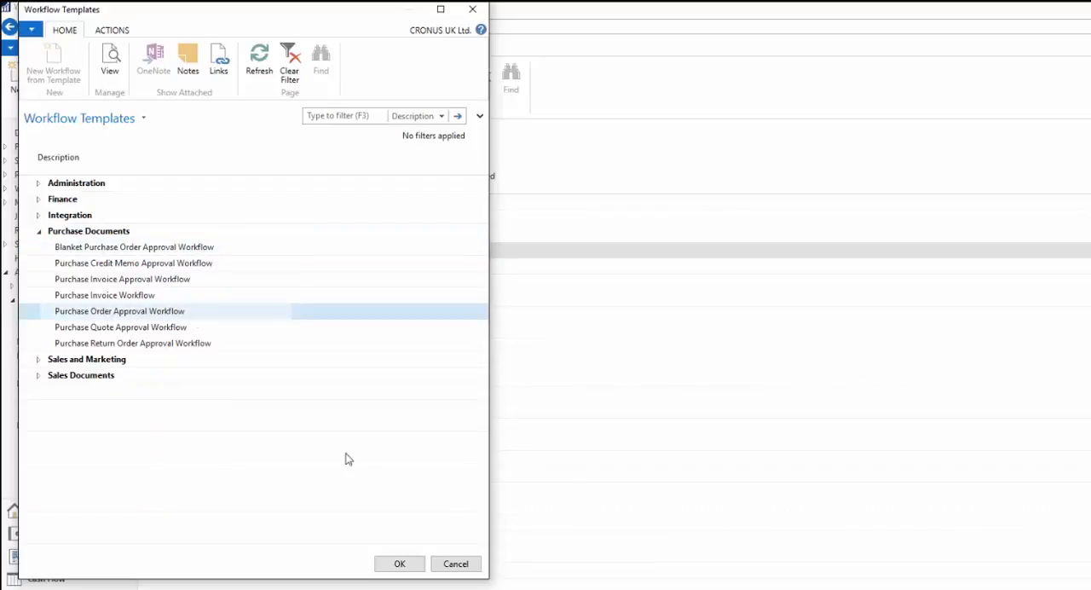
pyautogui.click(400, 566)
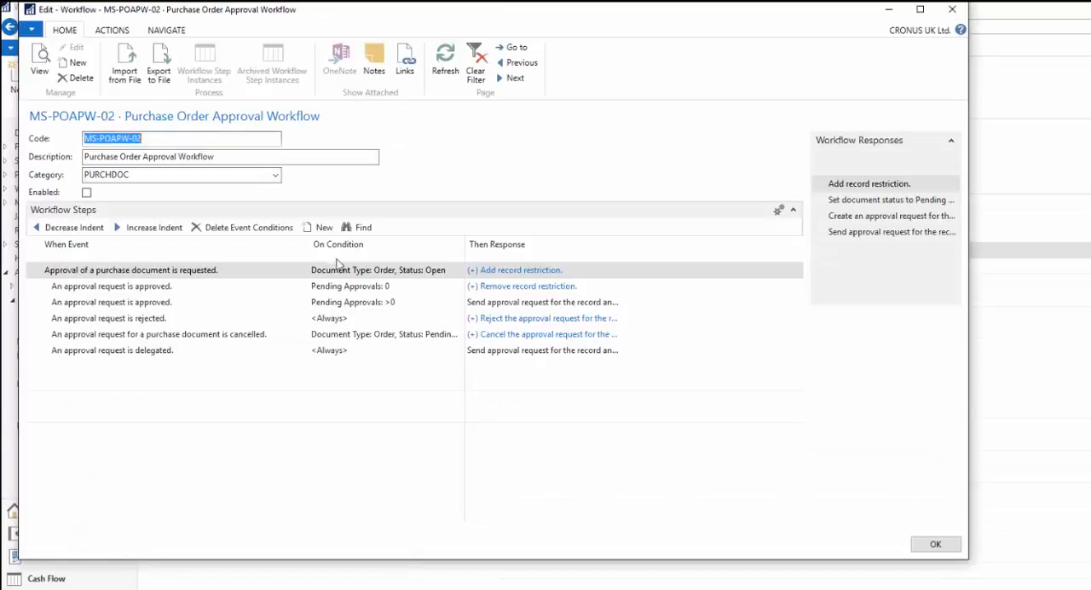
# - Change the new workflow's description to Purchase Order Approval Workflow Demo 2
pyautogui.click(227, 158)
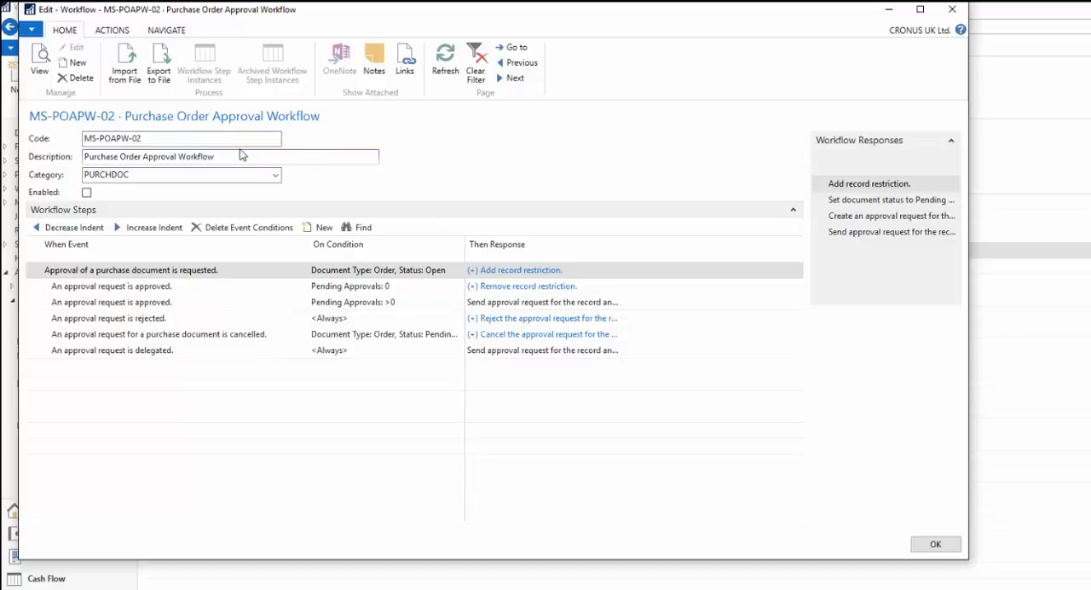
pyautogui.write('Demo 2')
# - Add the condition Amount >1000 to the purchase header filters of the event for a requested purchase document approval
pyautogui.click(167, 286)
pyautogui.click(202, 271)
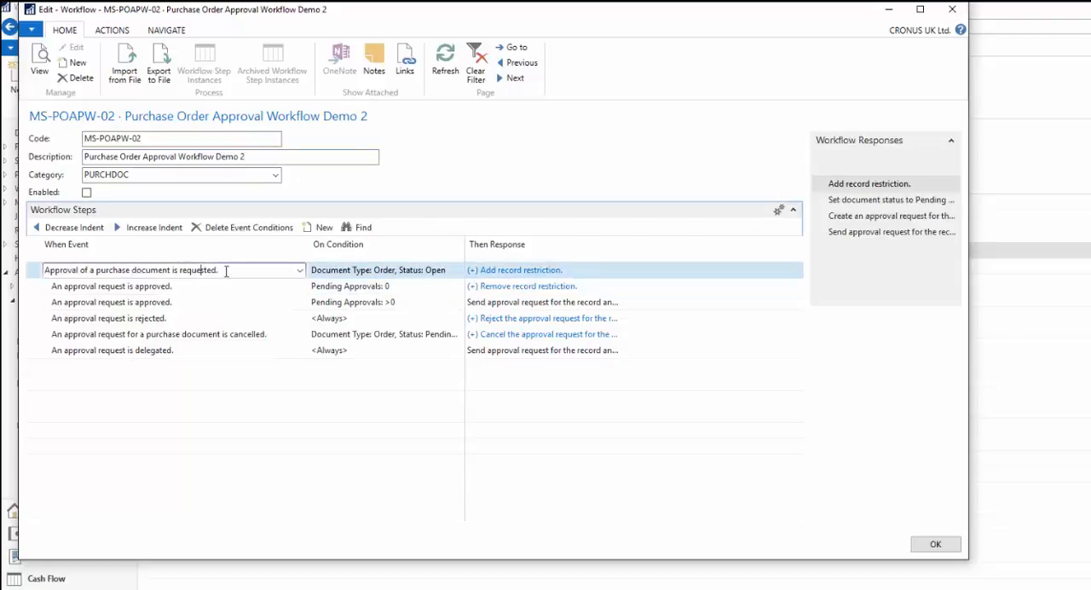
pyautogui.moveTo(220, 270); pyautogui.dragTo(44, 270)
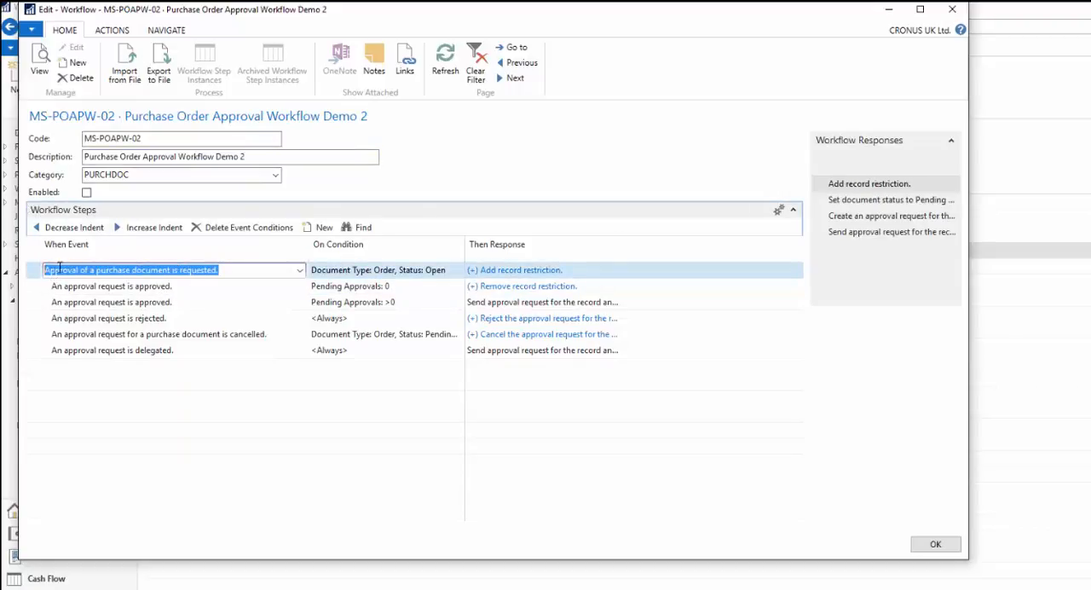
pyautogui.moveTo(223, 271); pyautogui.dragTo(41, 249)
pyautogui.click(455, 271)
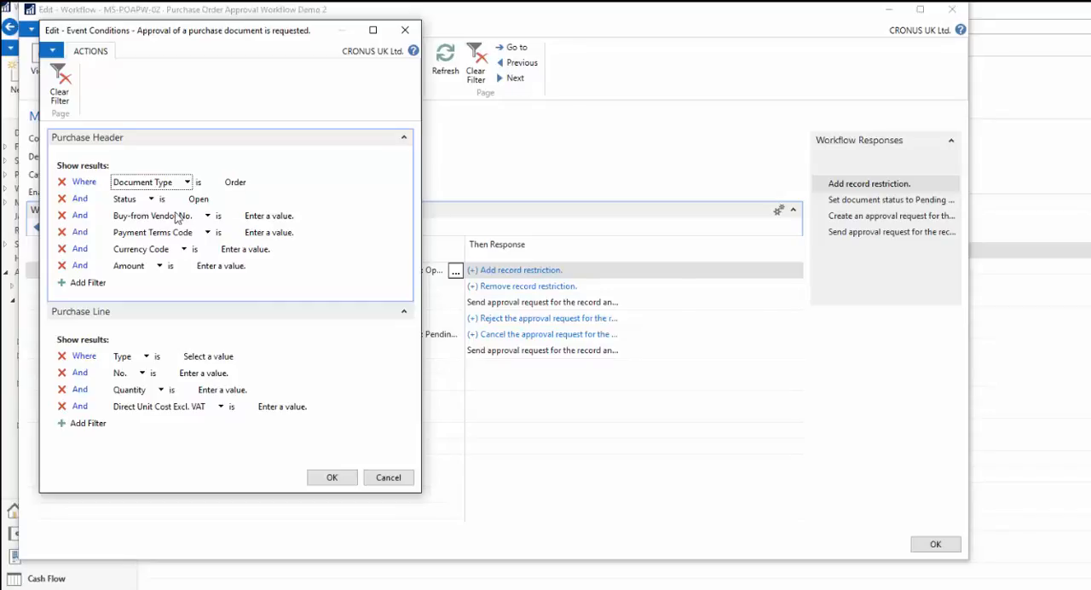
pyautogui.click(210, 268)
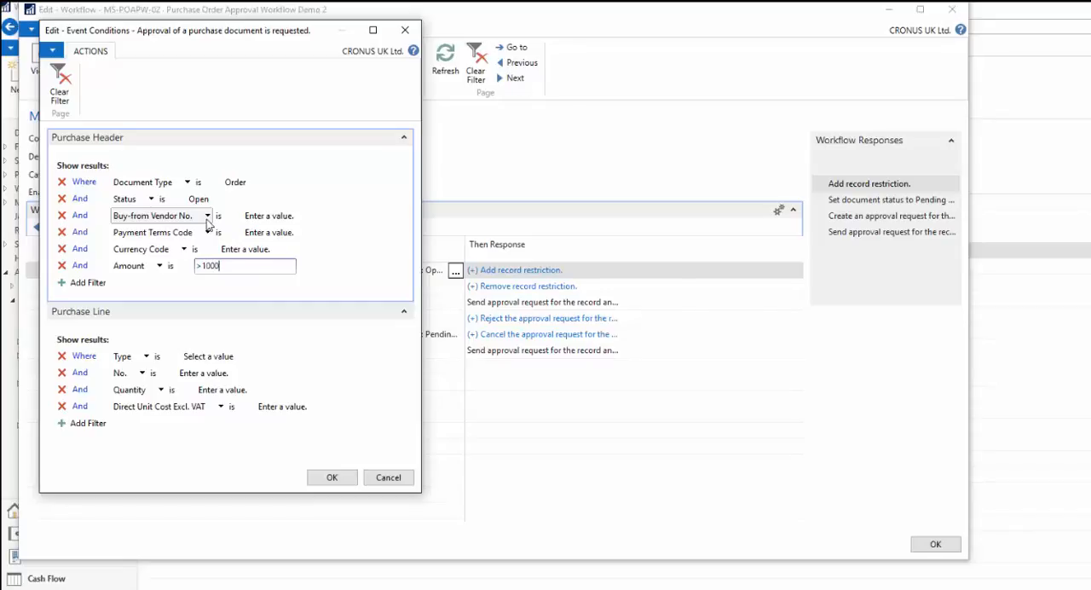
pyautogui.click(331, 477)
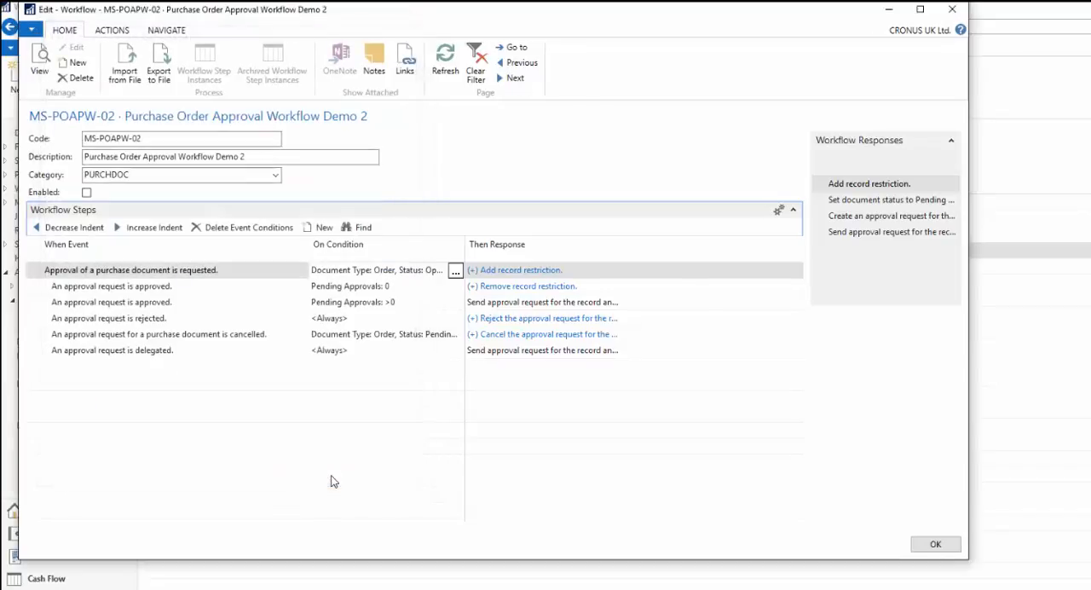
pyautogui.click(406, 286)
pyautogui.click(409, 272)
# - Open the responses of the purchase document approval request event and select the response that creates the approval request
pyautogui.click(576, 271)
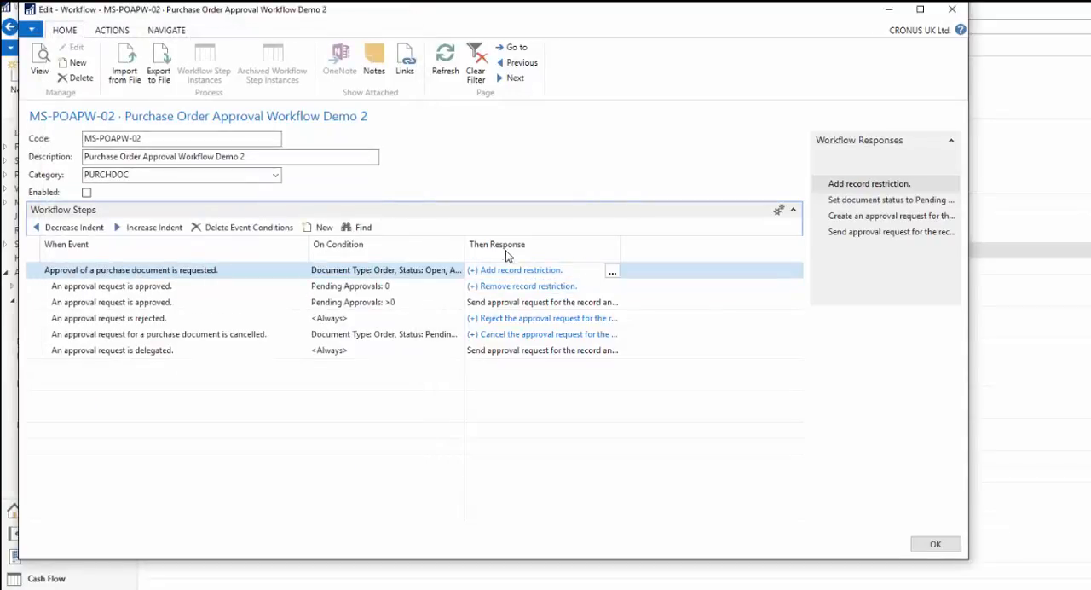
pyautogui.click(612, 271)
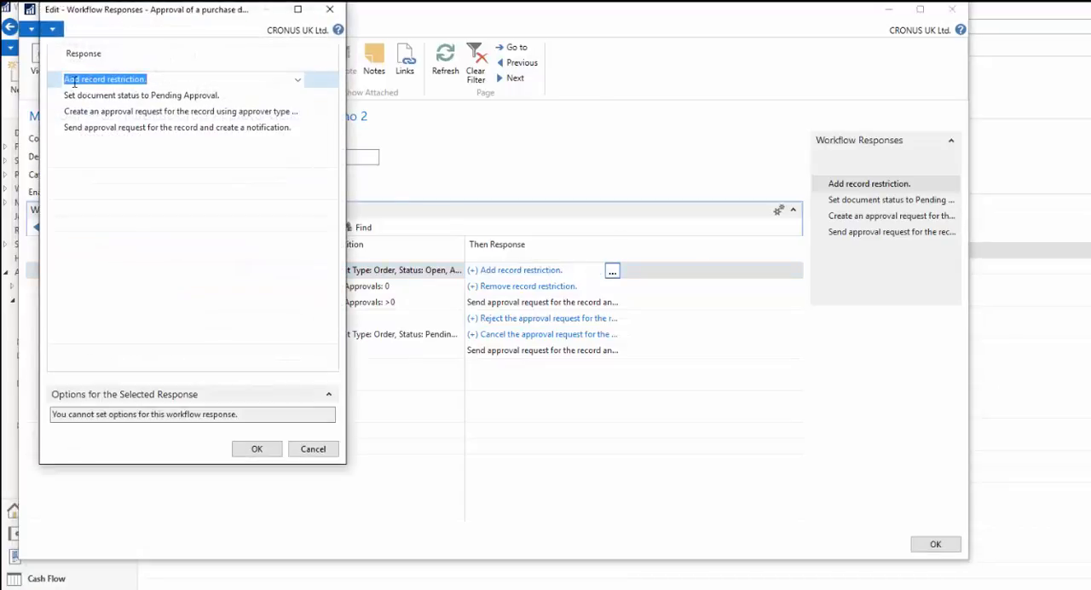
pyautogui.click(161, 96)
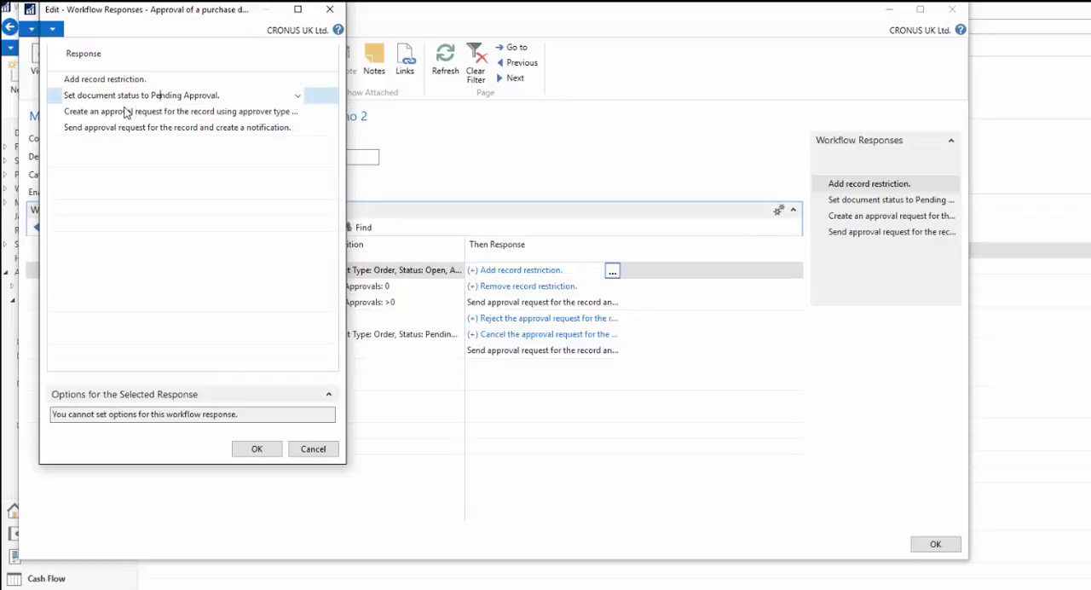
pyautogui.click(125, 111)
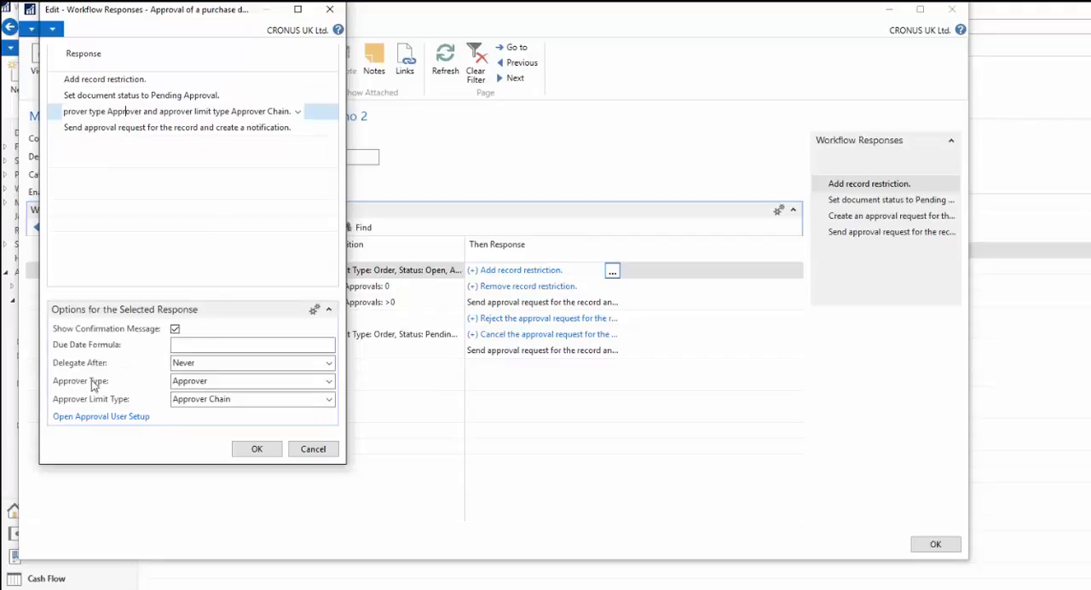
# - Set the response's Approver Type to Workflow User Group with group code TEST and accept the workflow responses
pyautogui.click(328, 383)
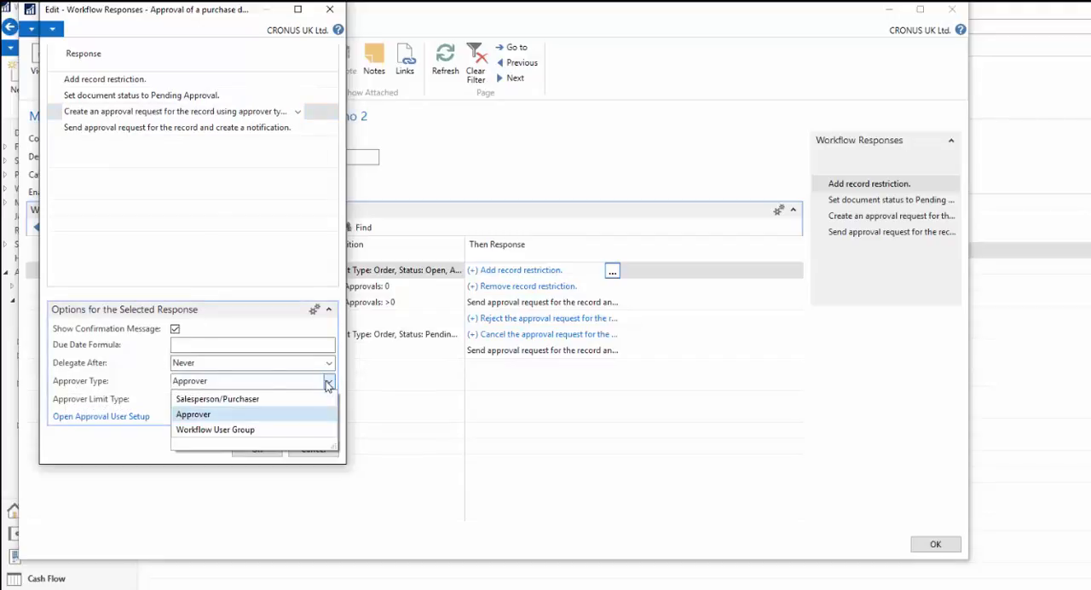
pyautogui.click(109, 376)
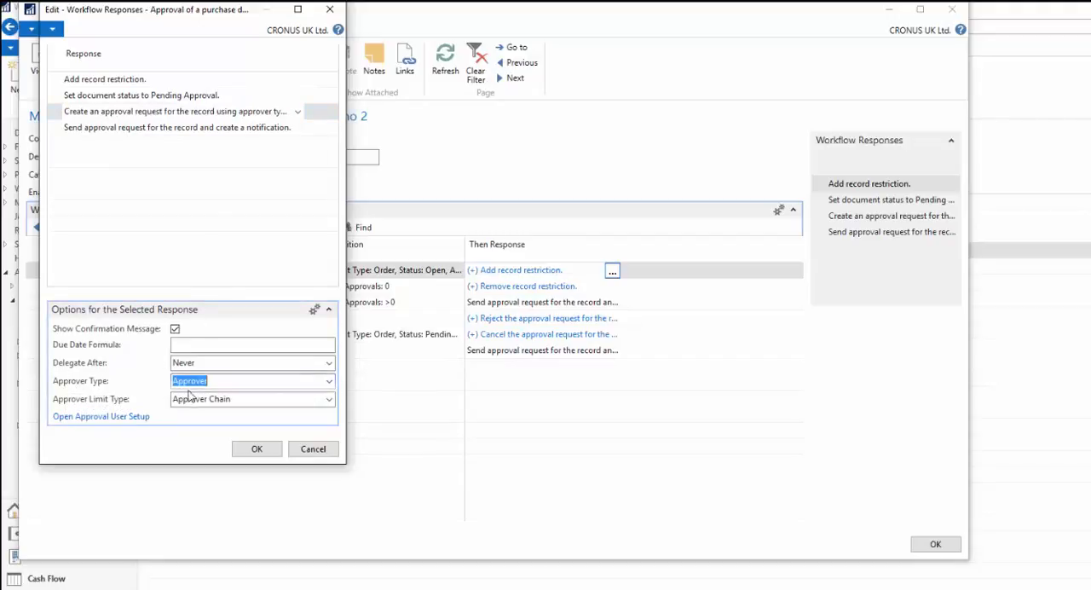
pyautogui.click(329, 385)
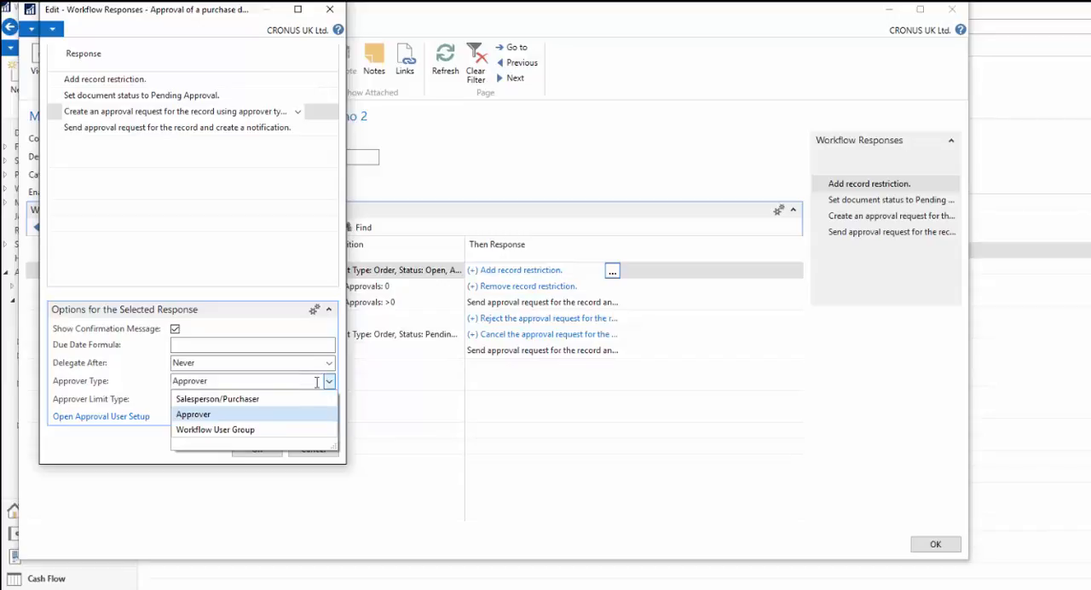
pyautogui.click(203, 430)
pyautogui.click(232, 398)
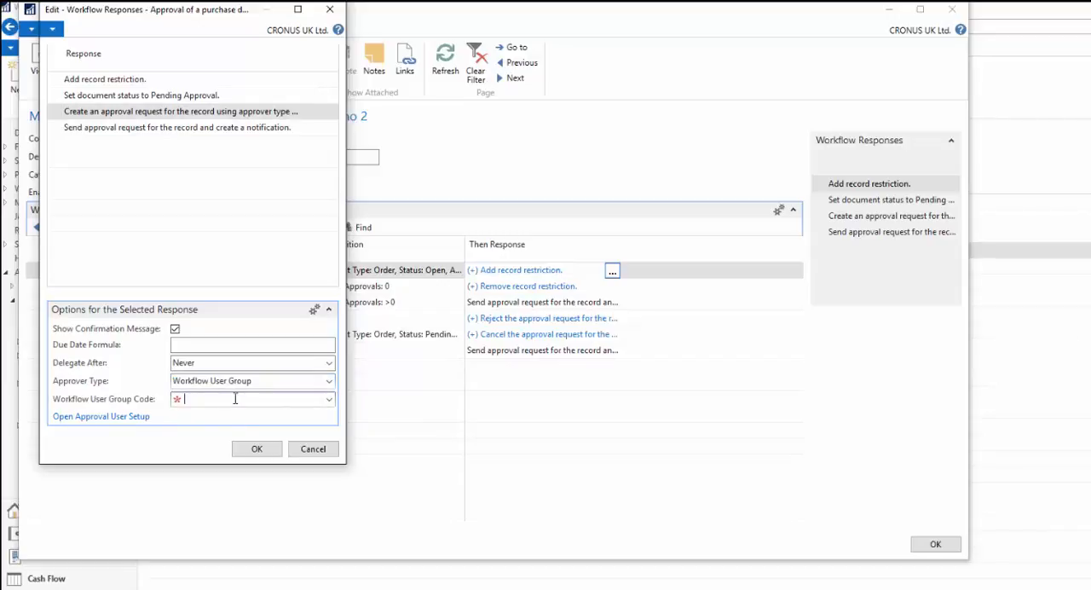
pyautogui.click(329, 399)
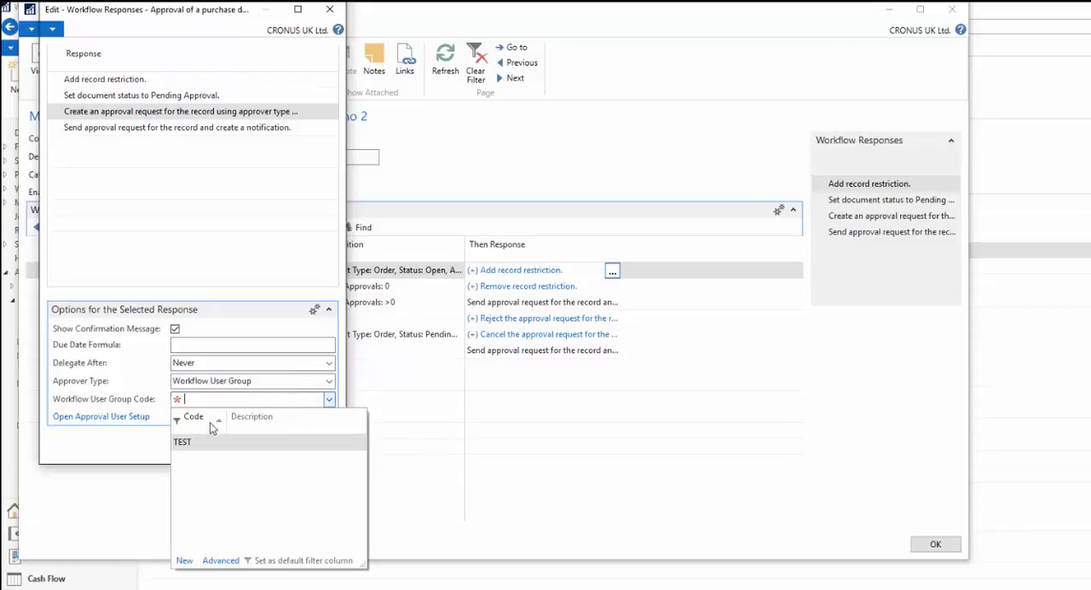
pyautogui.click(189, 442)
pyautogui.click(198, 381)
pyautogui.click(257, 449)
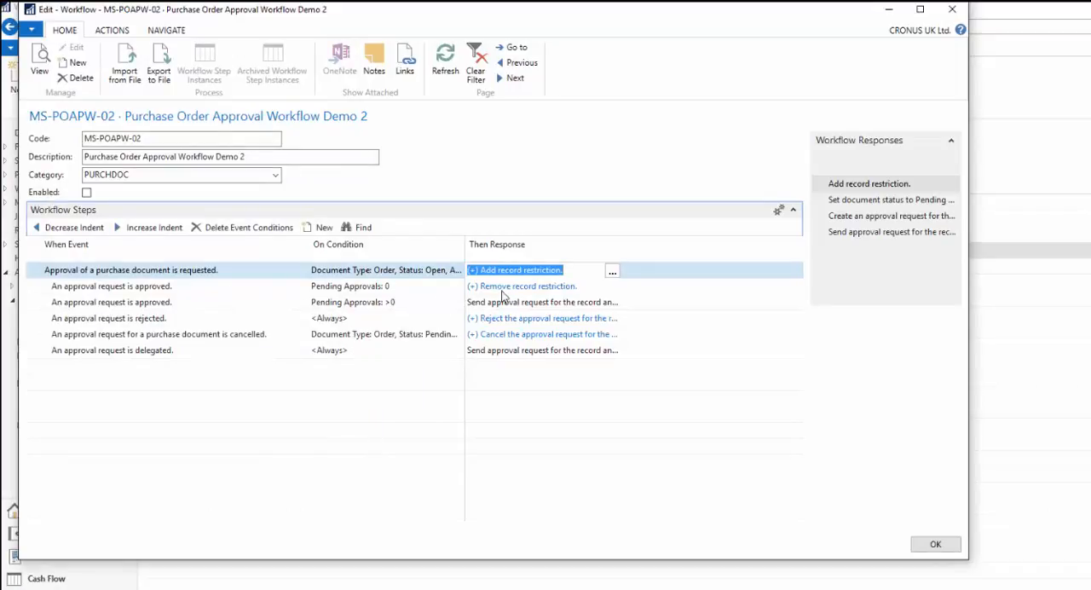
# - Enable the Purchase Order Approval Workflow Demo 2 workflow and move its window aside to uncover the main window
pyautogui.click(382, 287)
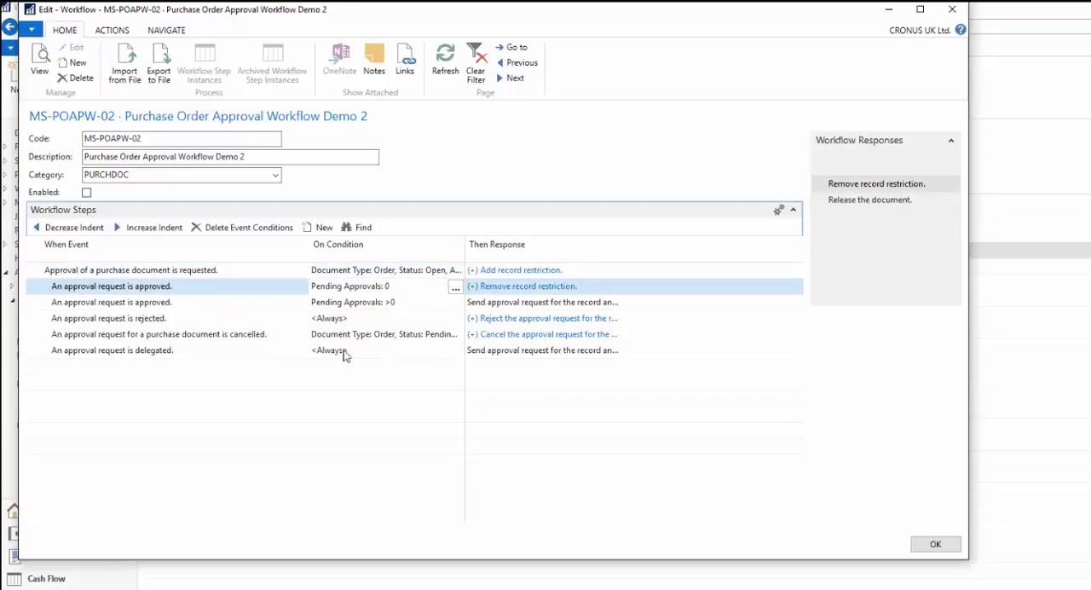
pyautogui.click(87, 193)
pyautogui.click(143, 174)
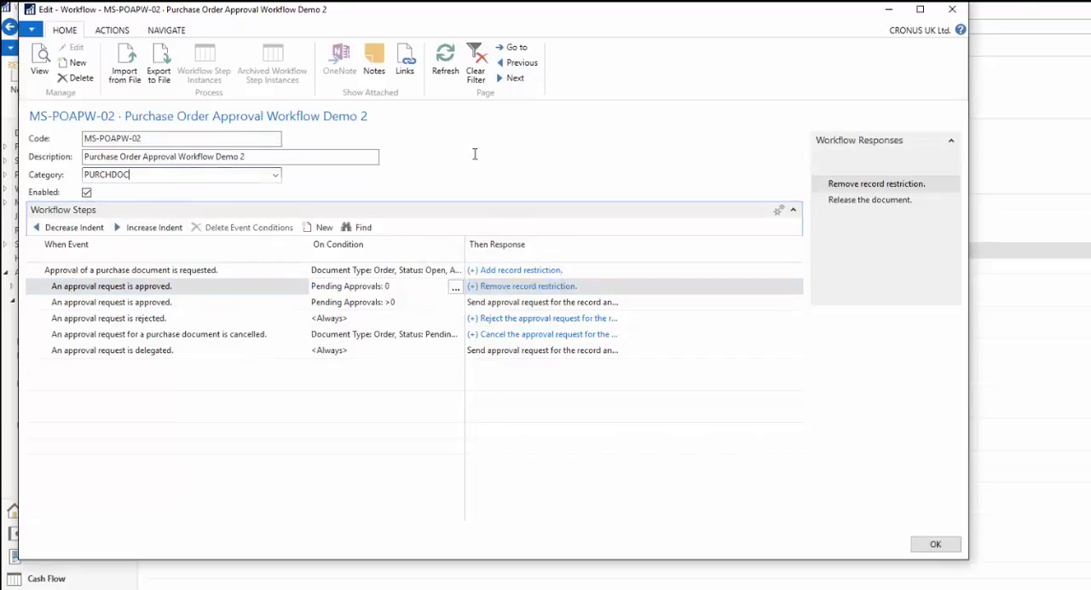
pyautogui.moveTo(381, 20); pyautogui.dragTo(481, 59)
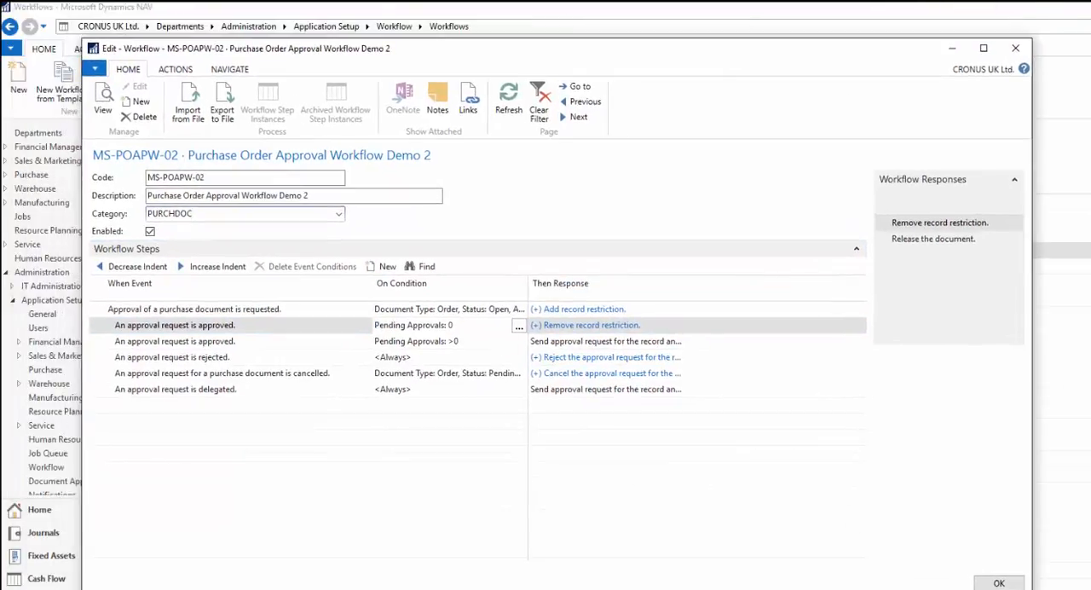
# - Go to the Purchase Orders list and open the selected released London Postmaster order
pyautogui.click(1053, 53)
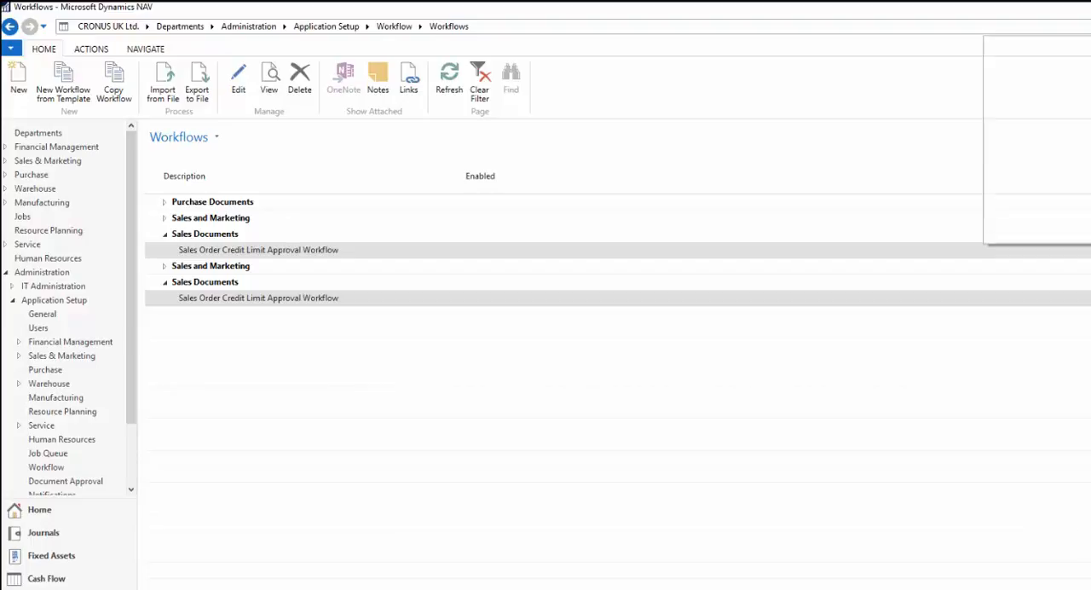
pyautogui.click(1025, 55)
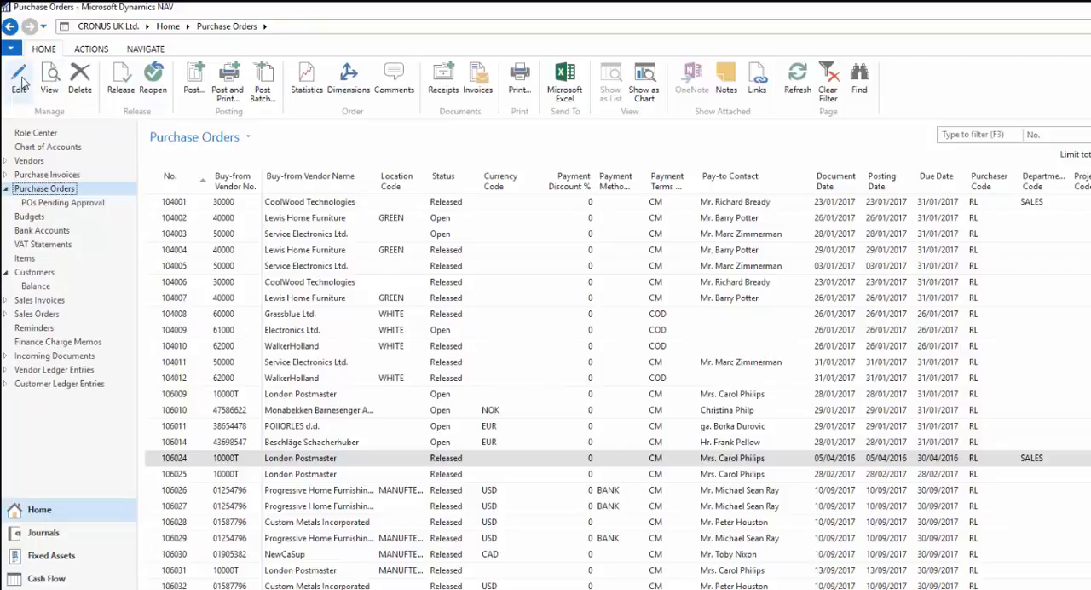
pyautogui.click(22, 82)
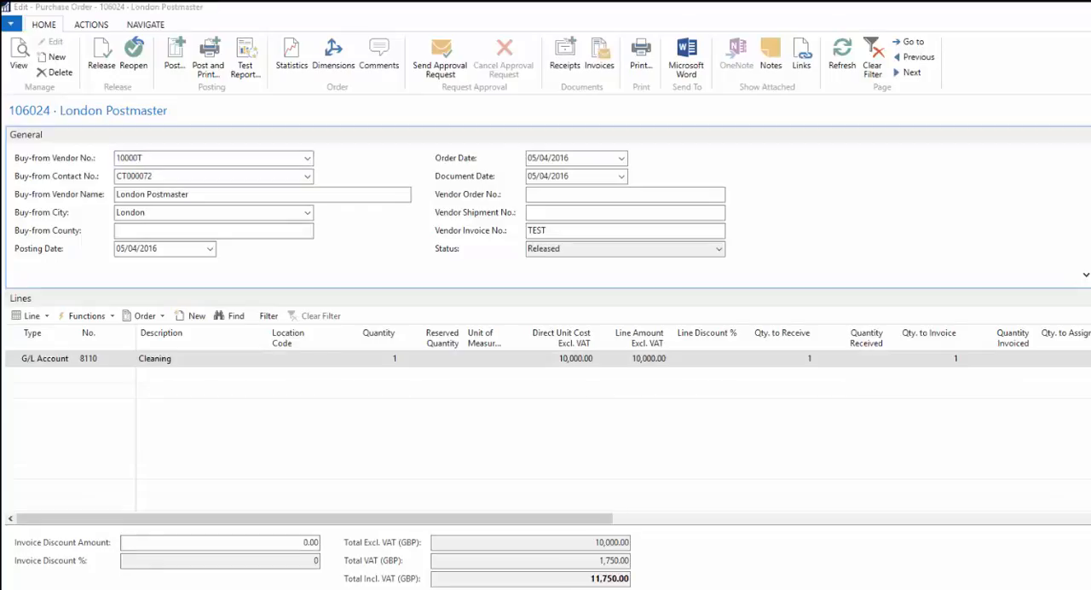
pyautogui.click(143, 175)
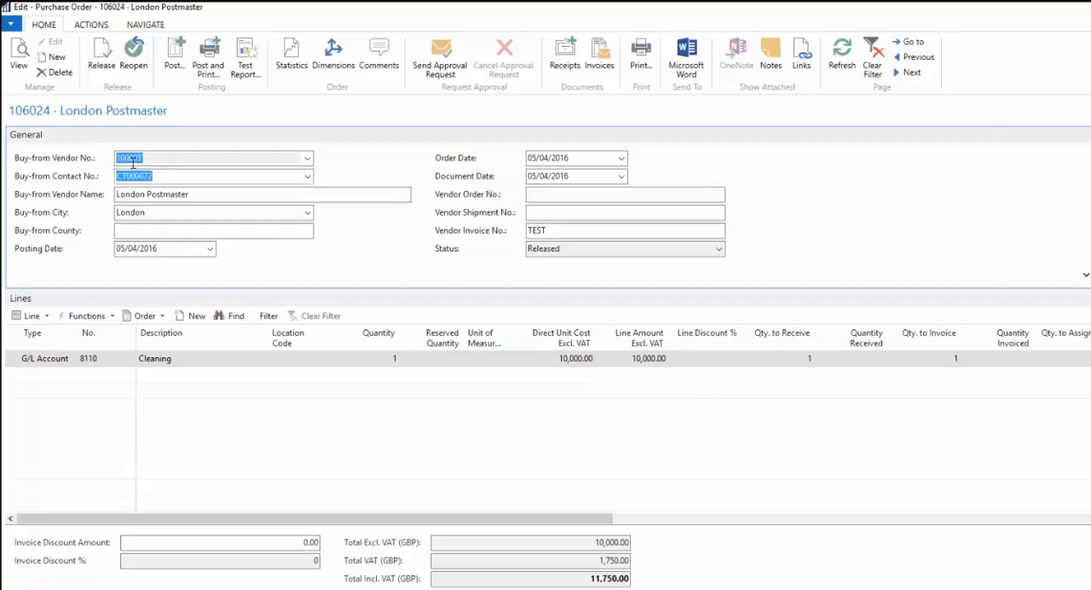
# - Create a new purchase order with London Postmaster as the buy-from vendor
pyautogui.click(56, 58)
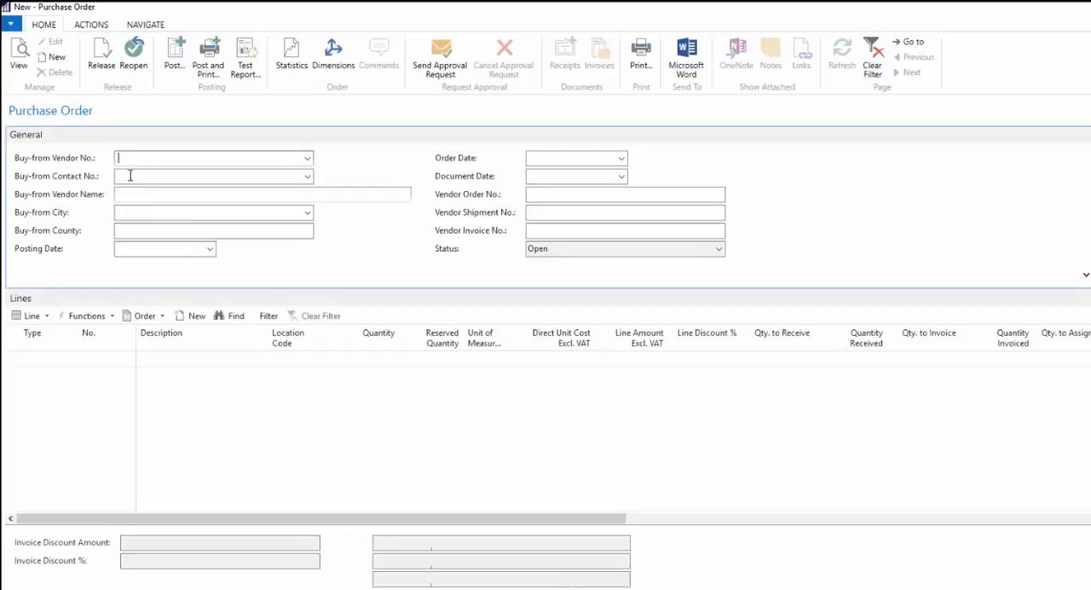
pyautogui.write('10000T')
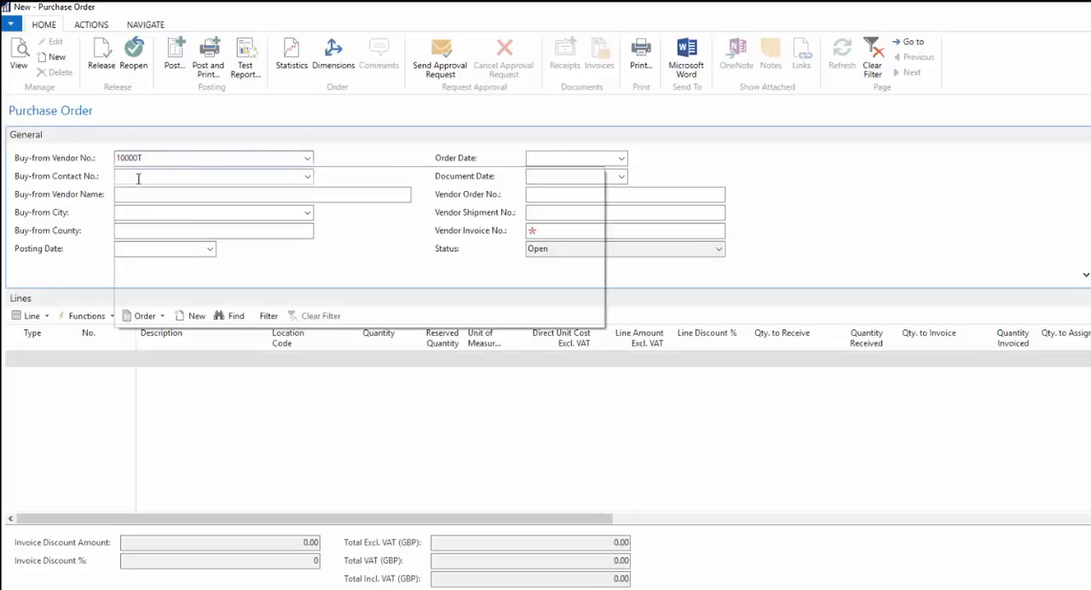
pyautogui.press('Tab')
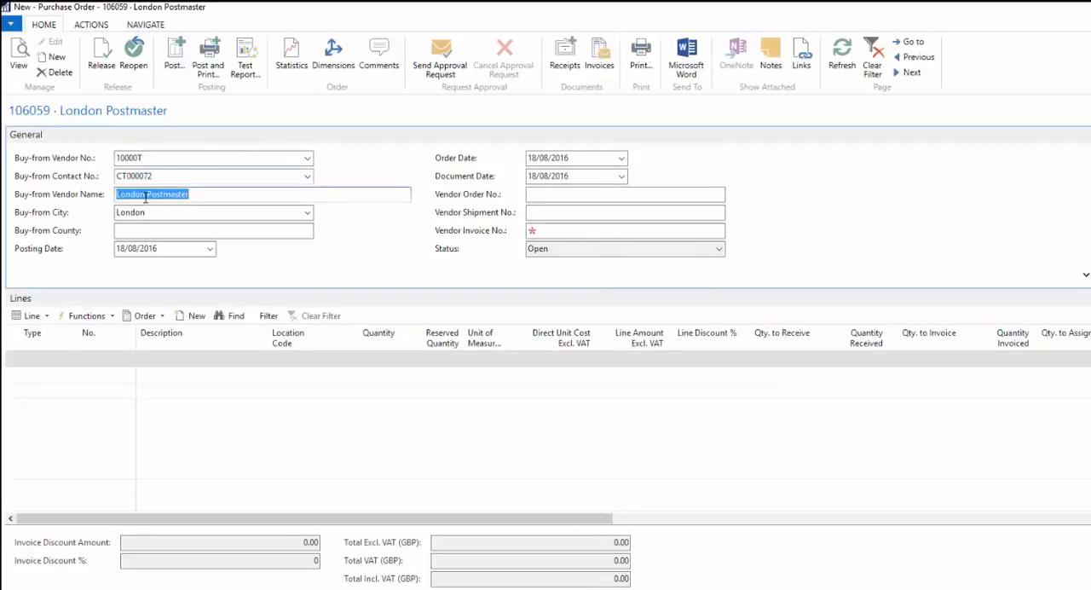
# - Add a G/L Account line for account 8110 (Cleaning) to the new purchase order
pyautogui.click(52, 360)
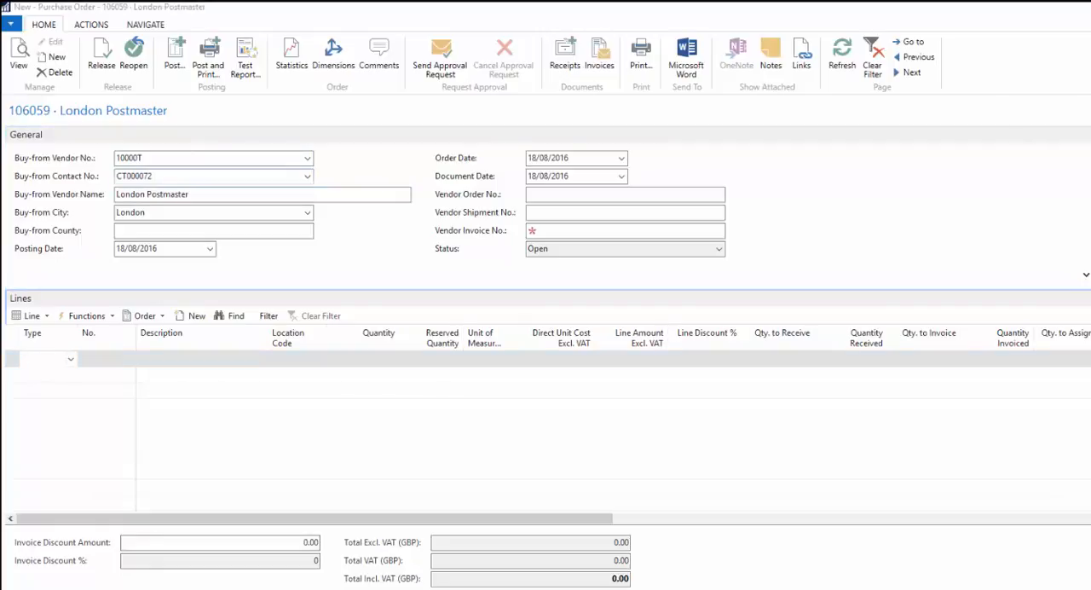
pyautogui.click(33, 356)
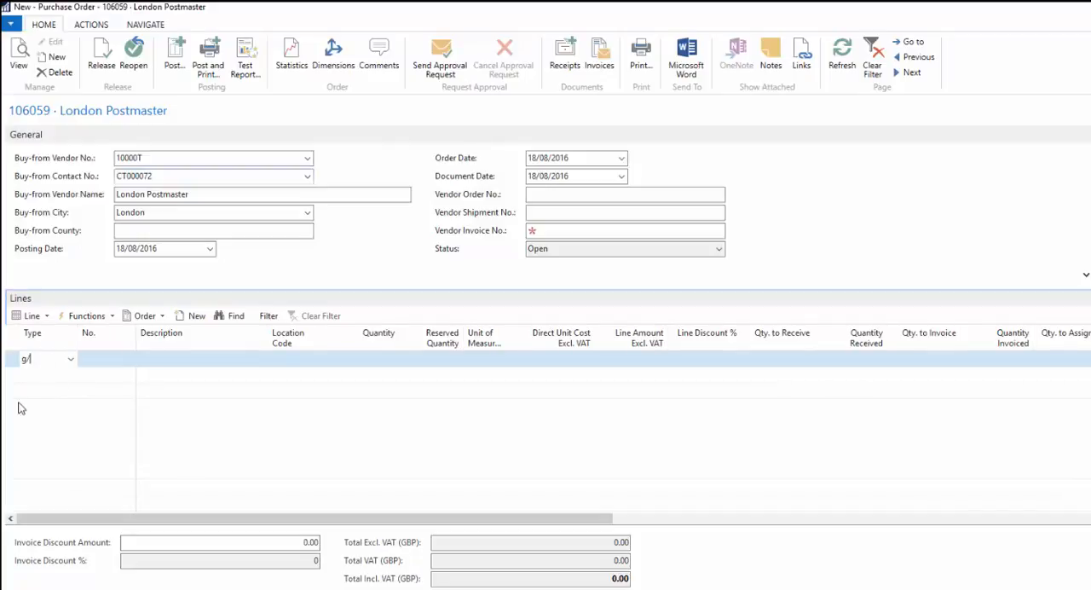
pyautogui.click(72, 359)
pyautogui.click(49, 395)
pyautogui.press('Tab')
pyautogui.write('8110')
pyautogui.press('Tab')
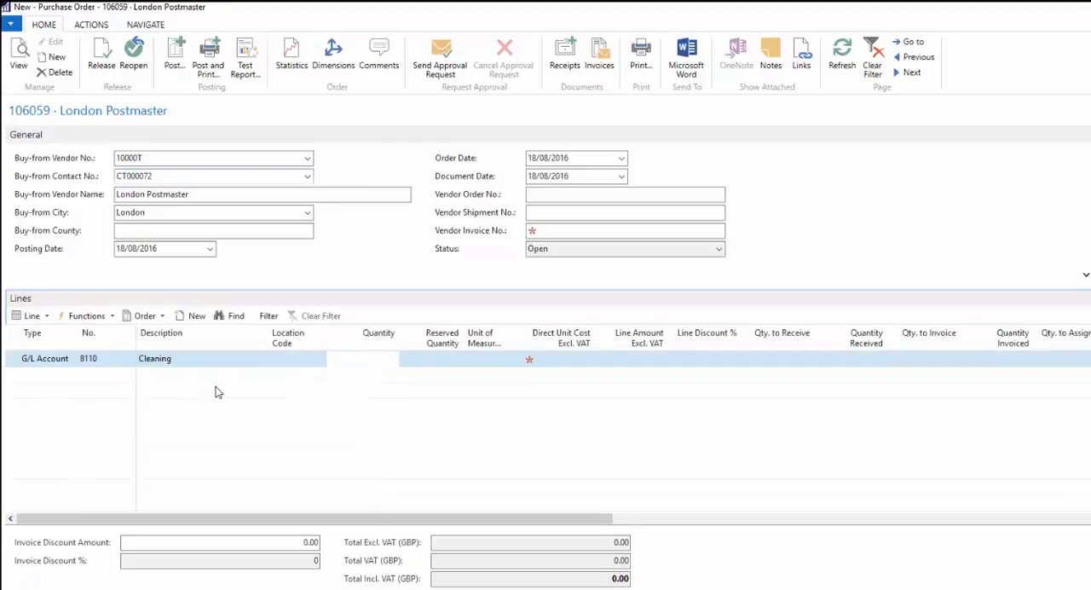
# - Set the Cleaning line's quantity to 1 and its direct unit cost excluding VAT to 10,000
pyautogui.write('1')
pyautogui.press('Tab')
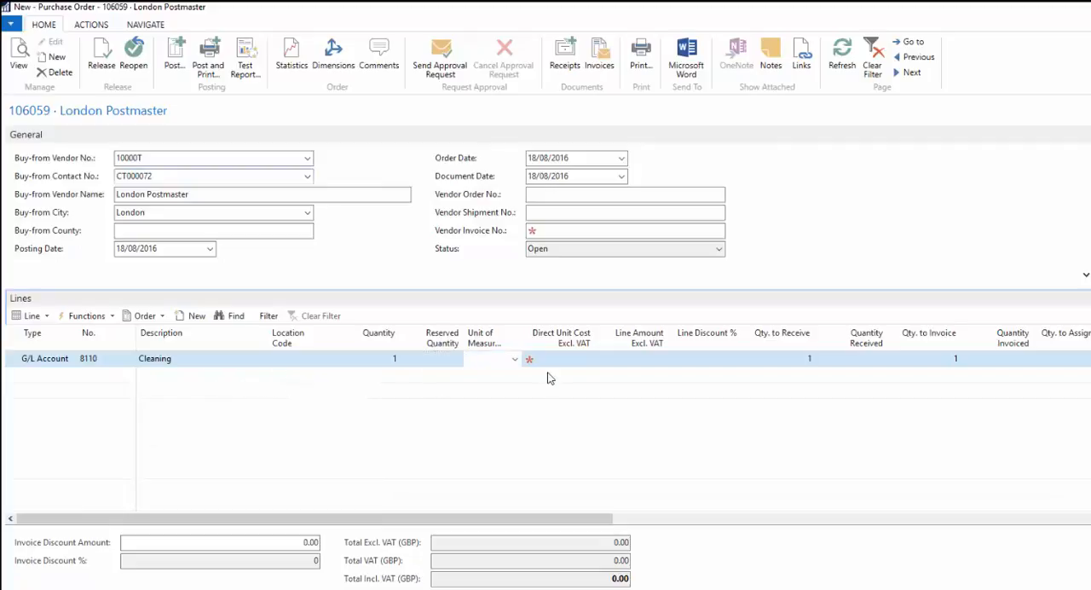
pyautogui.write('10,00')
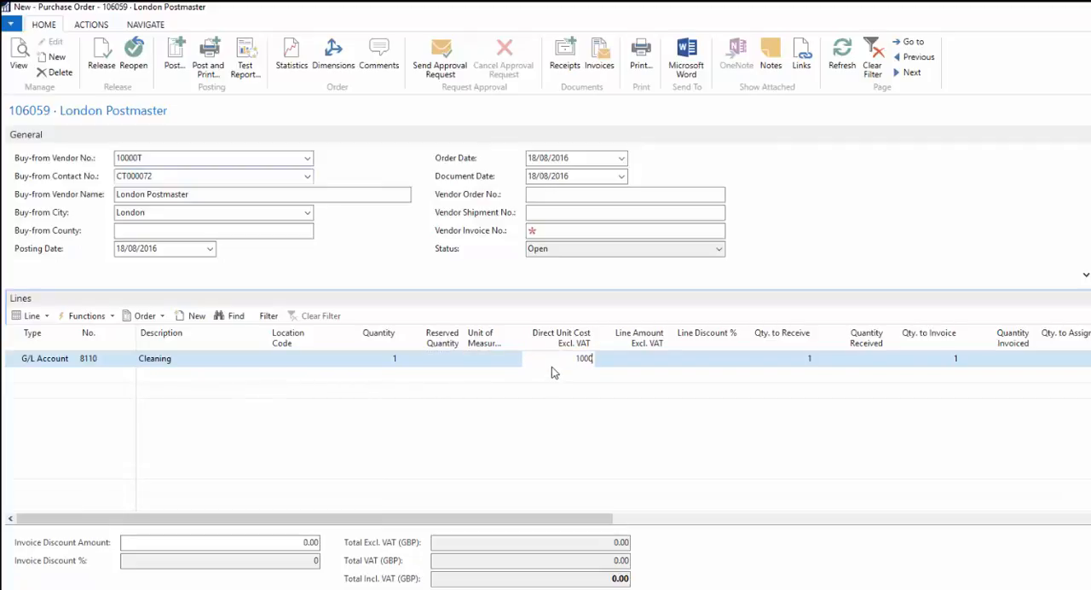
pyautogui.write('0')
pyautogui.press('Tab')
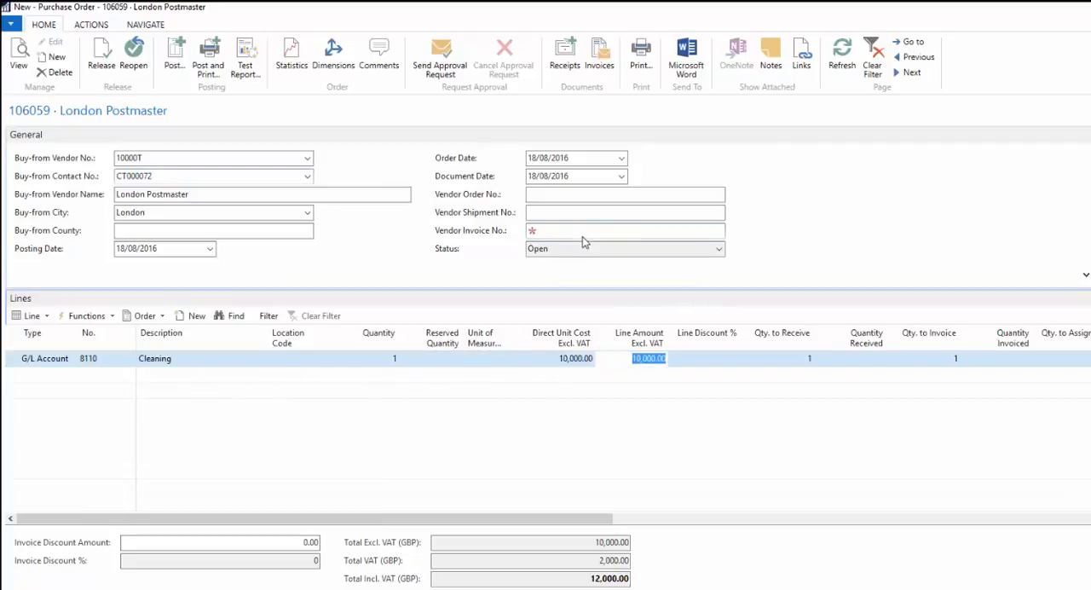
pyautogui.click(566, 215)
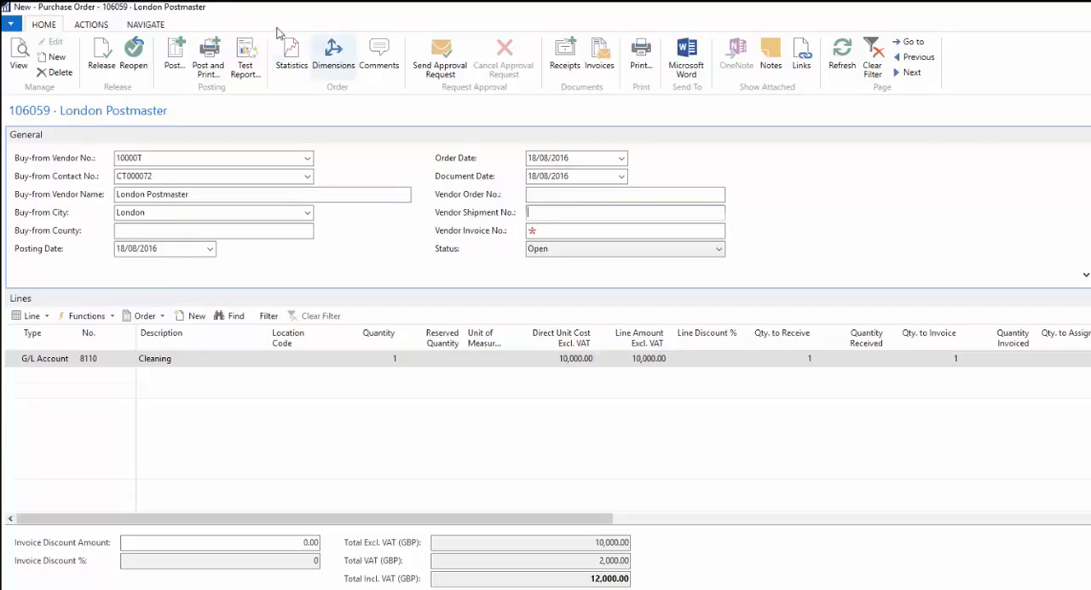
# - Try to release the London Postmaster purchase order directly, and send an approval request for it instead
pyautogui.click(108, 53)
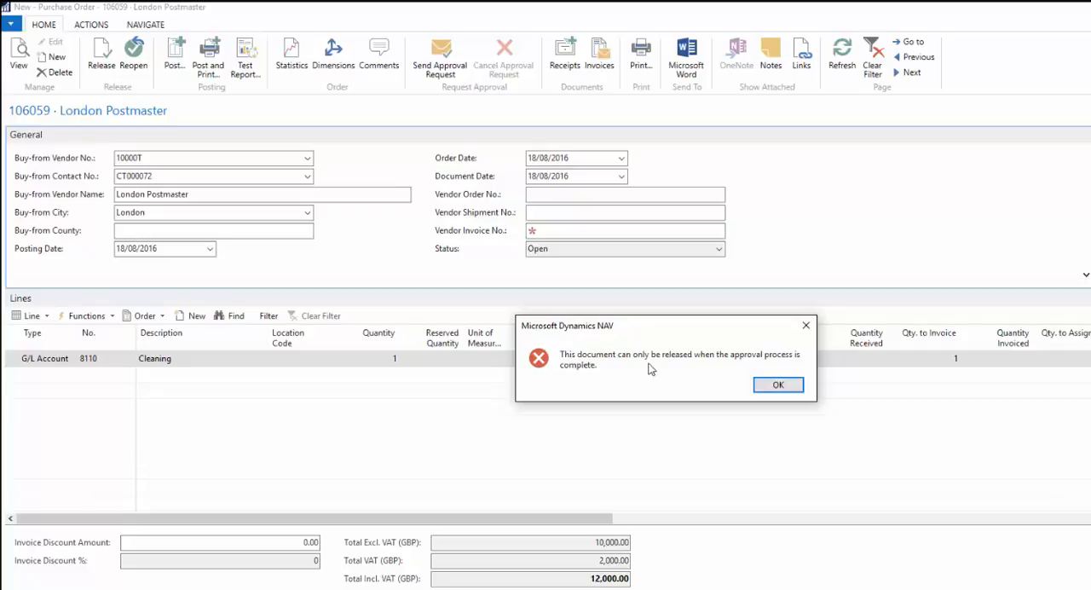
pyautogui.click(770, 386)
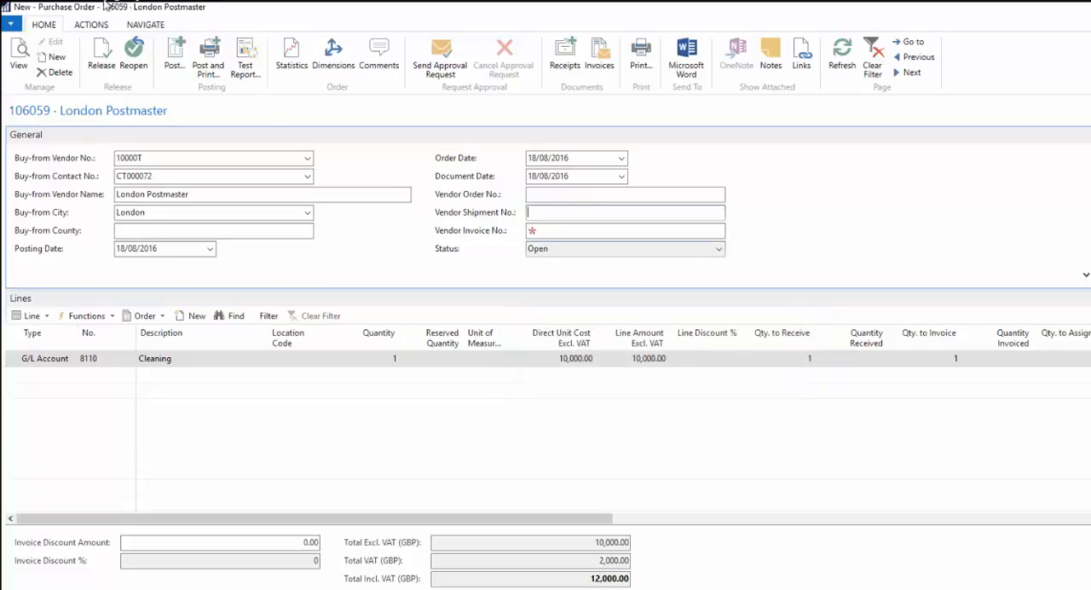
pyautogui.click(99, 26)
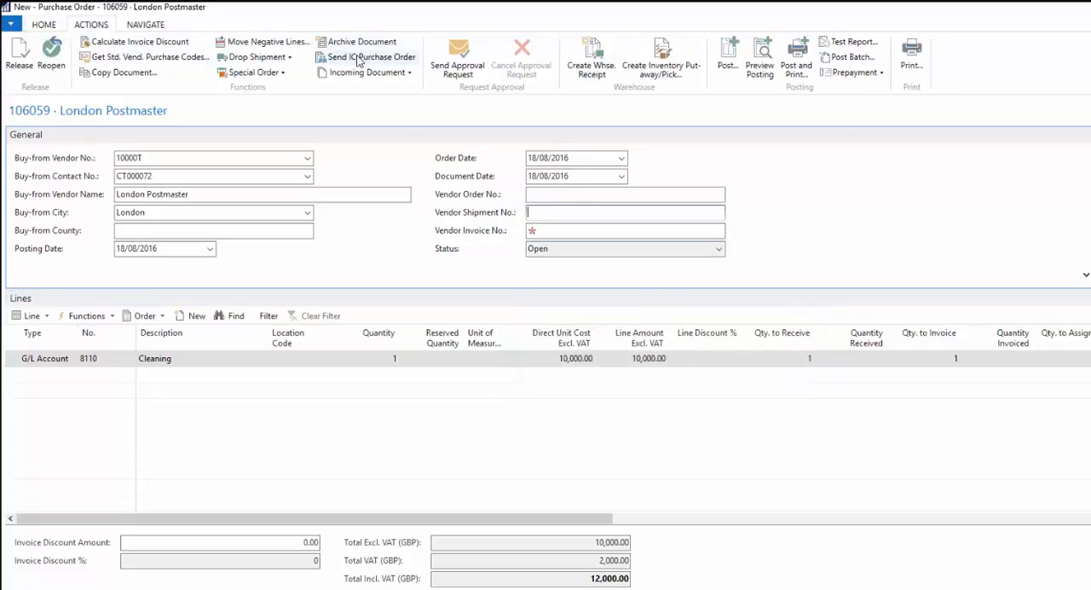
pyautogui.click(464, 59)
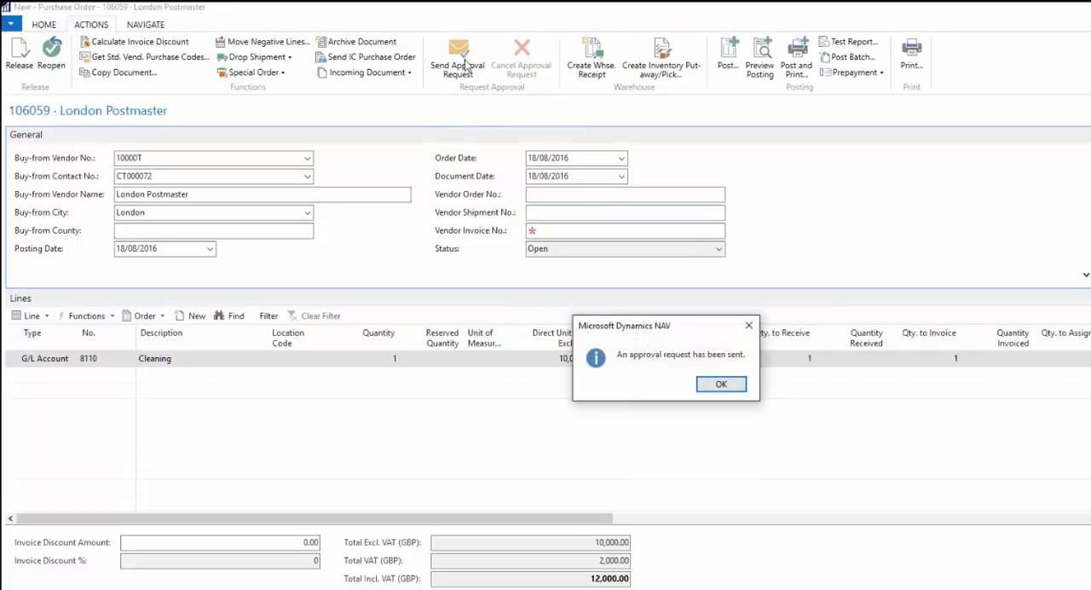
pyautogui.click(722, 384)
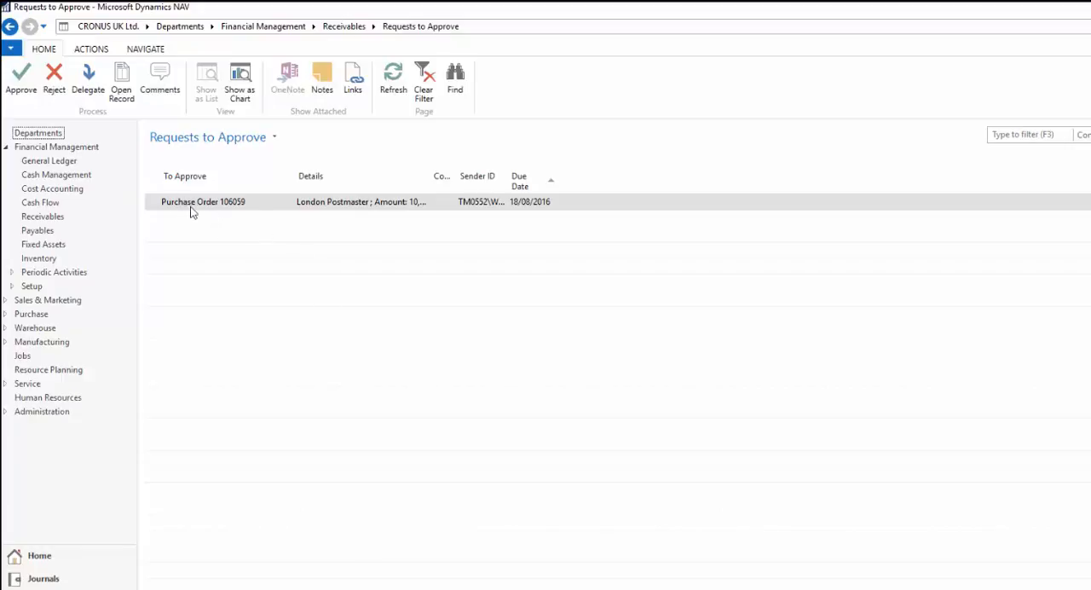
# - Approve the London Postmaster purchase order in Requests to Approve and return to the order to check its status
pyautogui.click(121, 80)
pyautogui.click(21, 85)
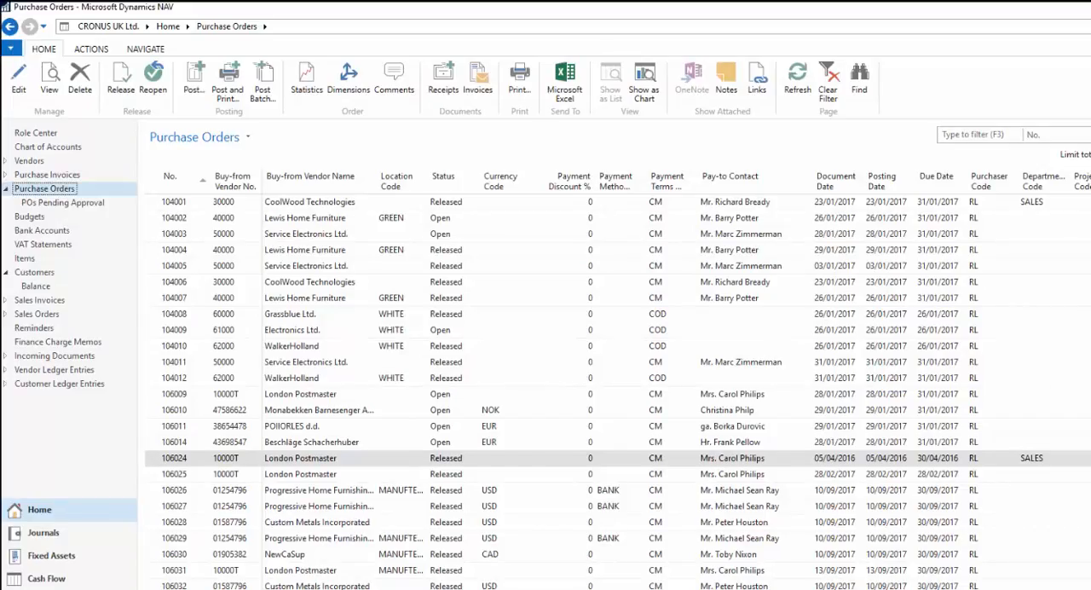
pyautogui.click(294, 461)
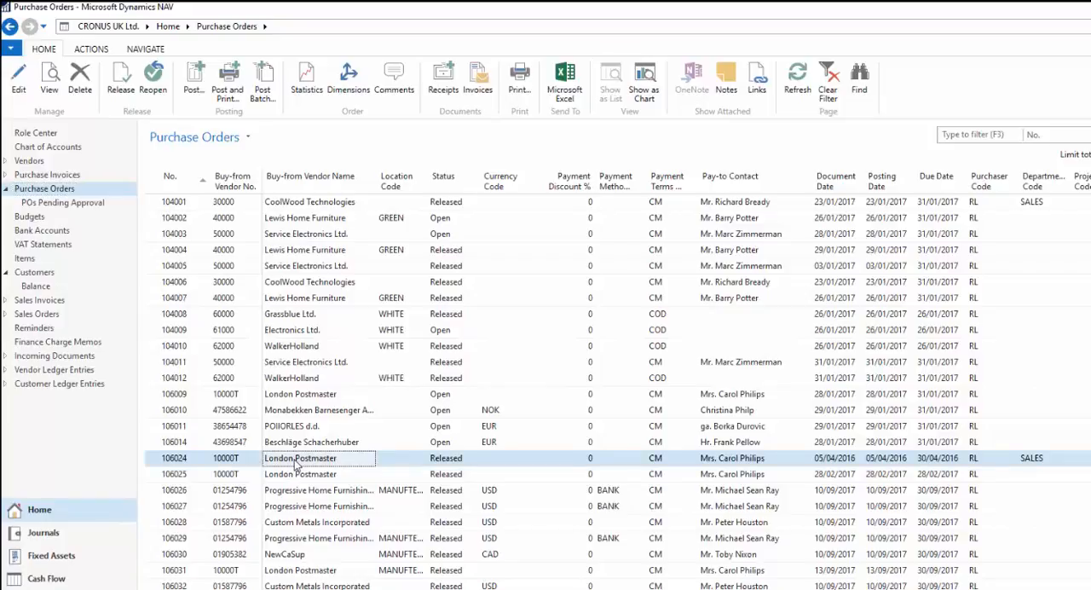
pyautogui.click(305, 588)
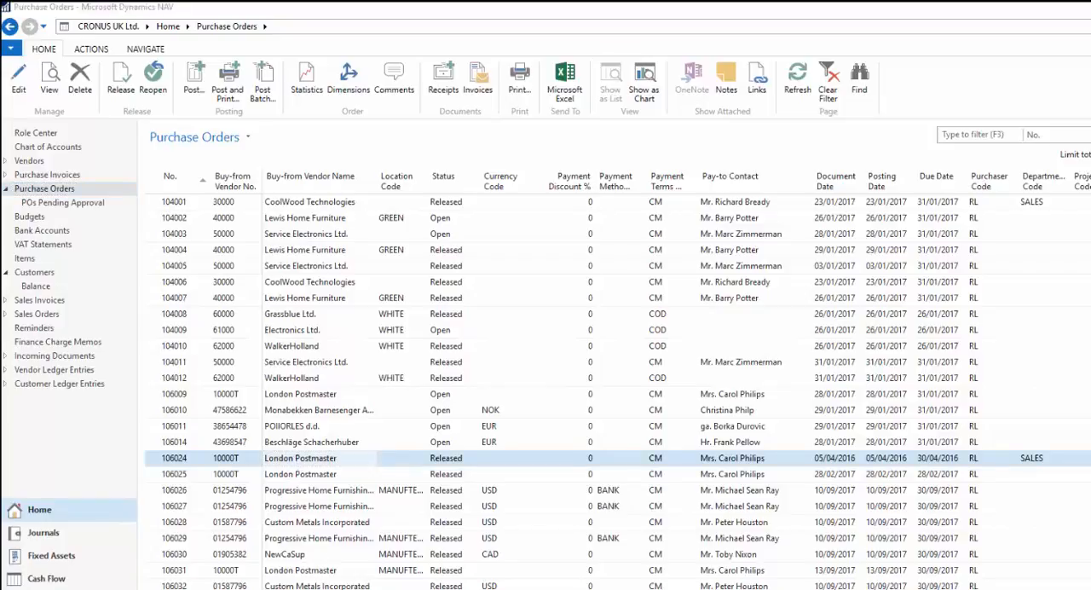
pyautogui.click(375, 588)
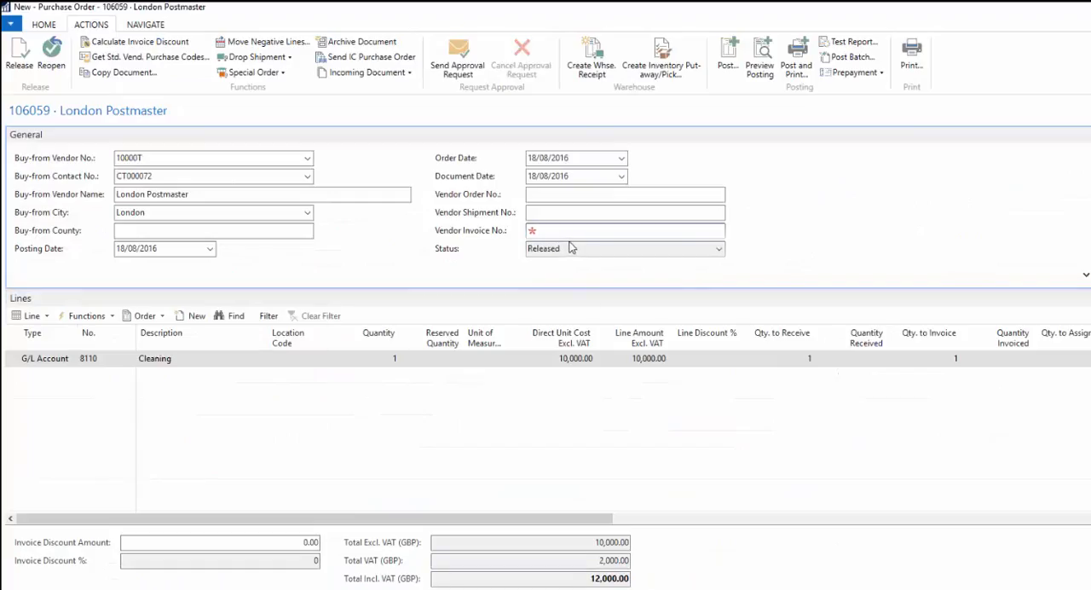
pyautogui.press('Tab')
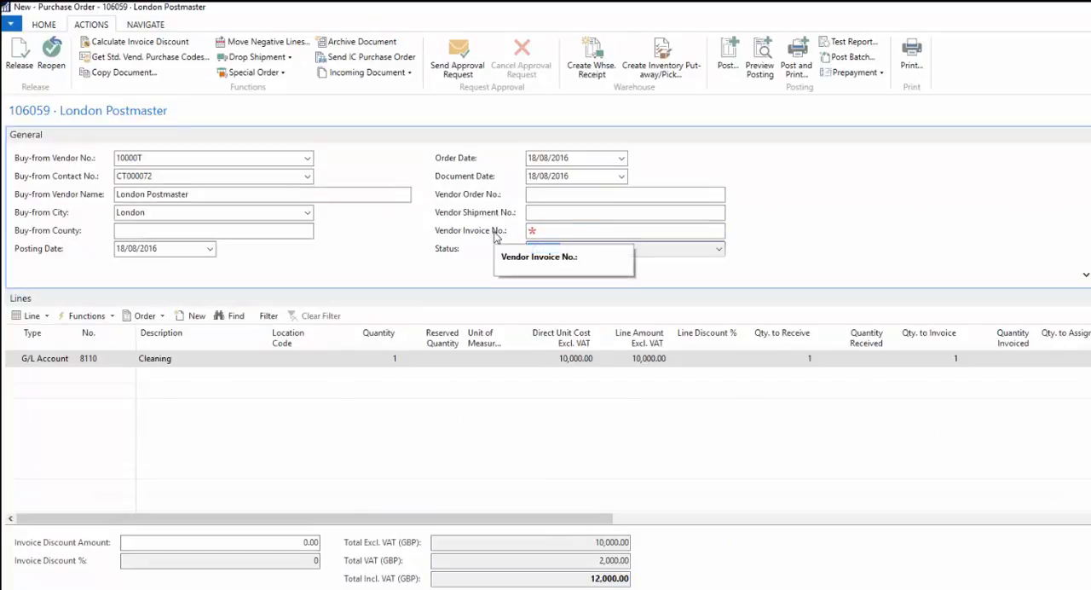
# - Switch to Outlook to review the Microsoft Dynamics NAV Notification e-mail for the purchase order, and minimise the message
pyautogui.click(298, 588)
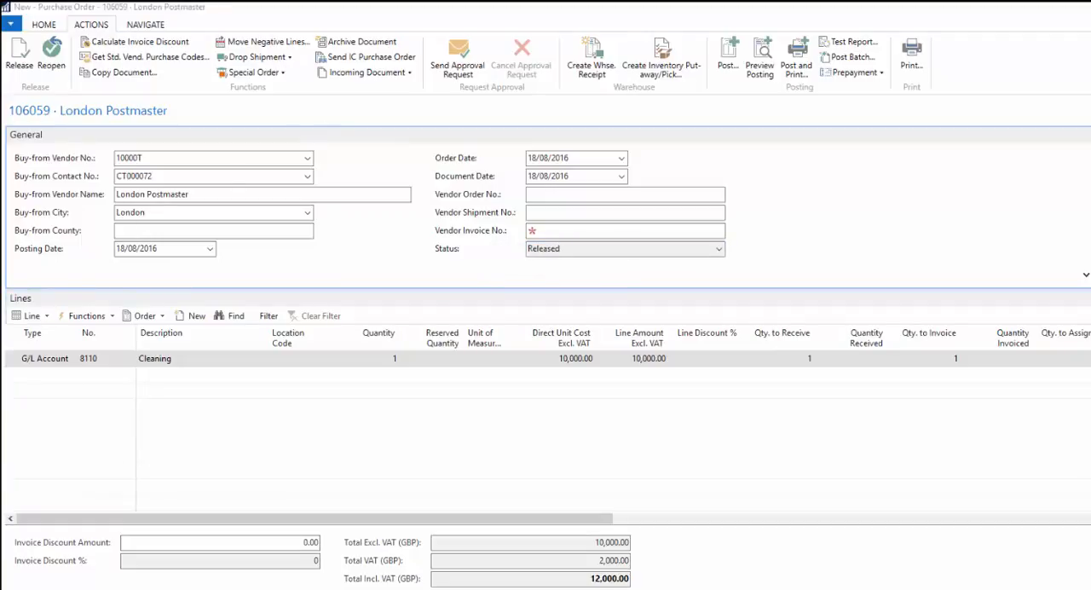
pyautogui.moveTo(0, 110); pyautogui.dragTo(644, 150)
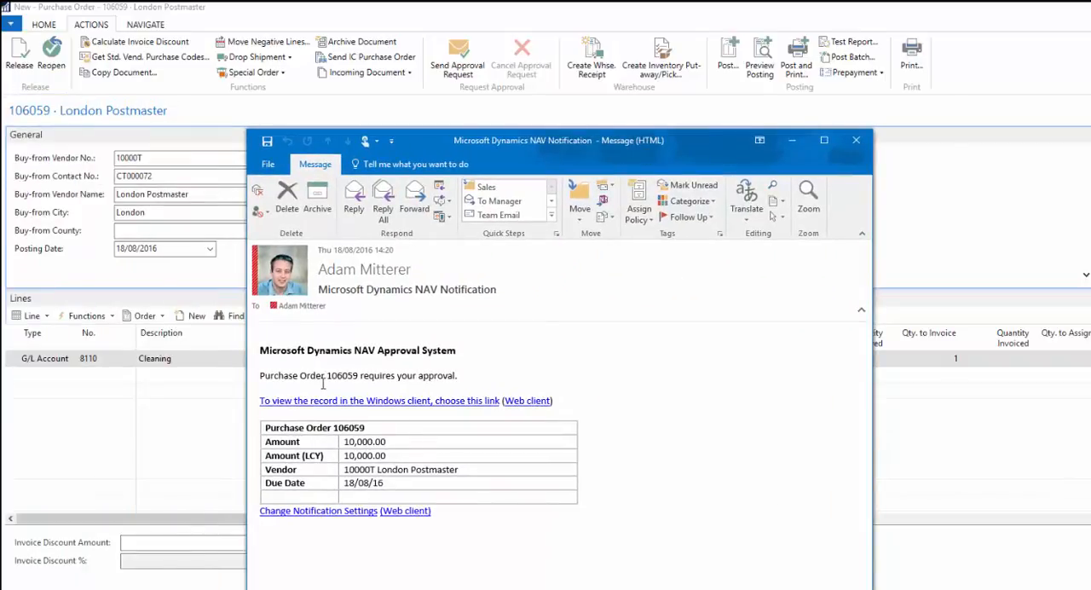
pyautogui.moveTo(327, 375); pyautogui.dragTo(359, 376)
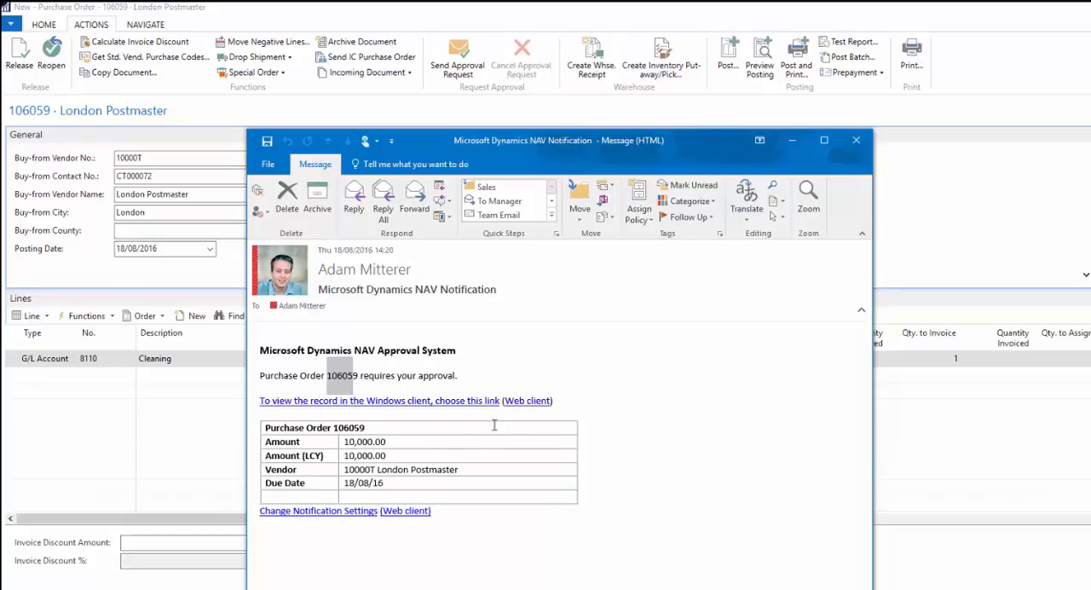
pyautogui.click(790, 142)
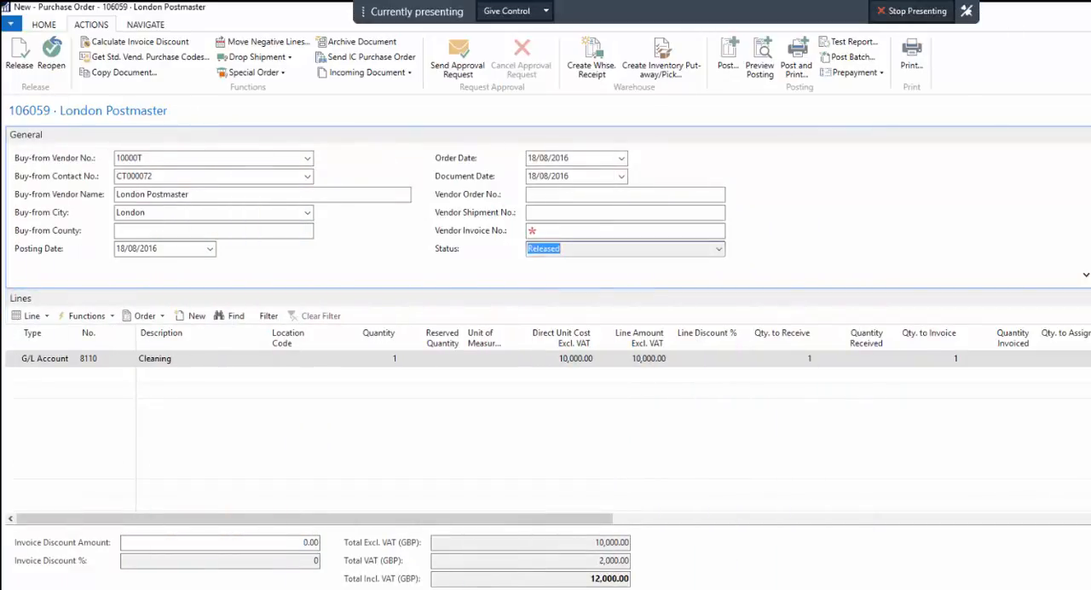
# - Open the approved London Postmaster order from the Purchase Orders list and reopen it for editing
pyautogui.click(203, 196)
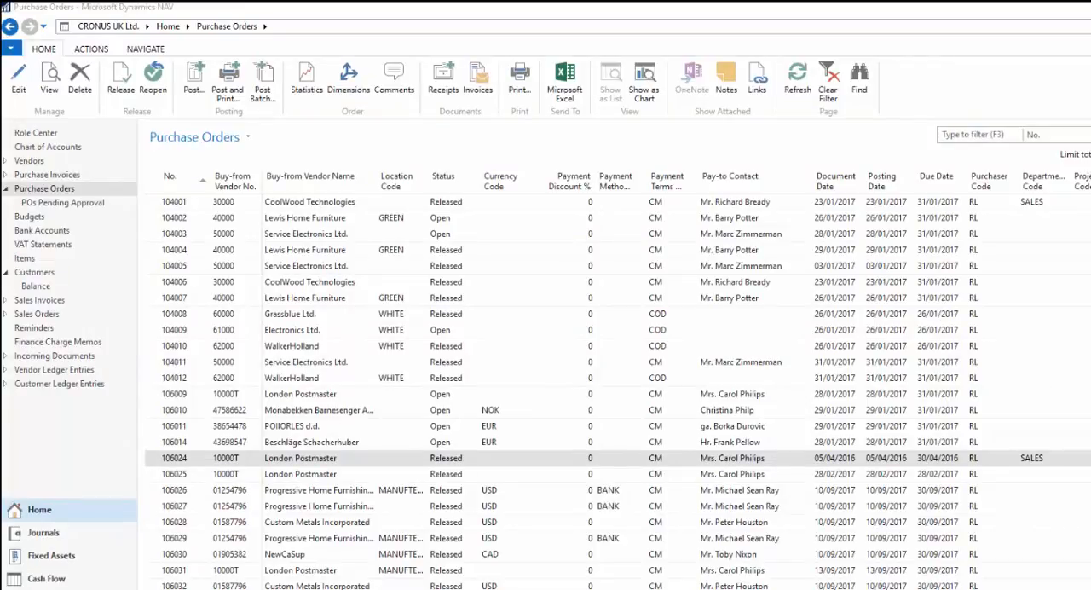
pyautogui.scroll(-8, 618, 392)
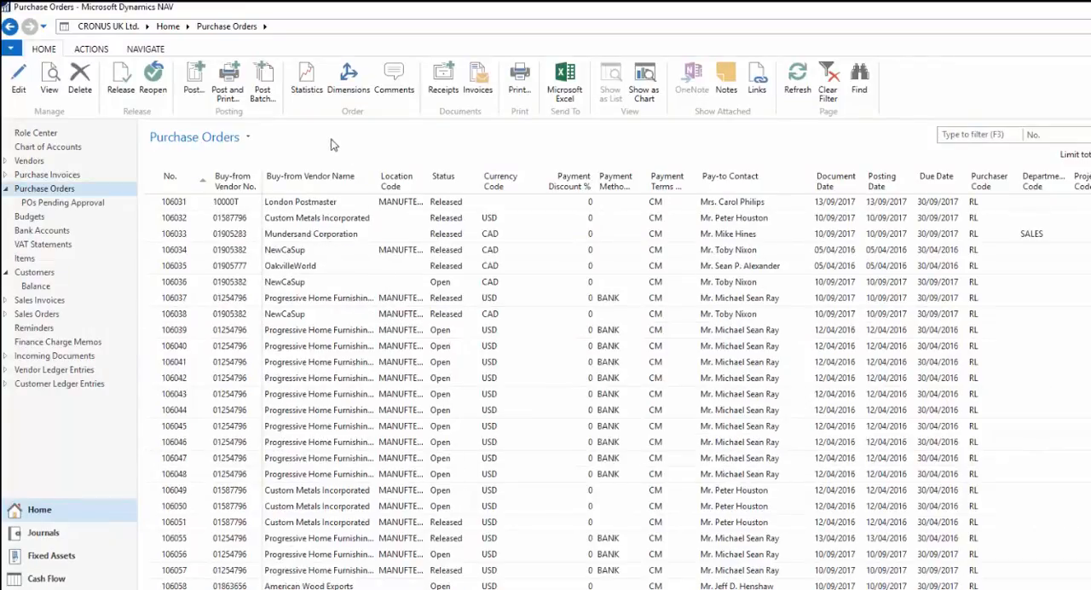
pyautogui.hotkey('ctrl', 'n')
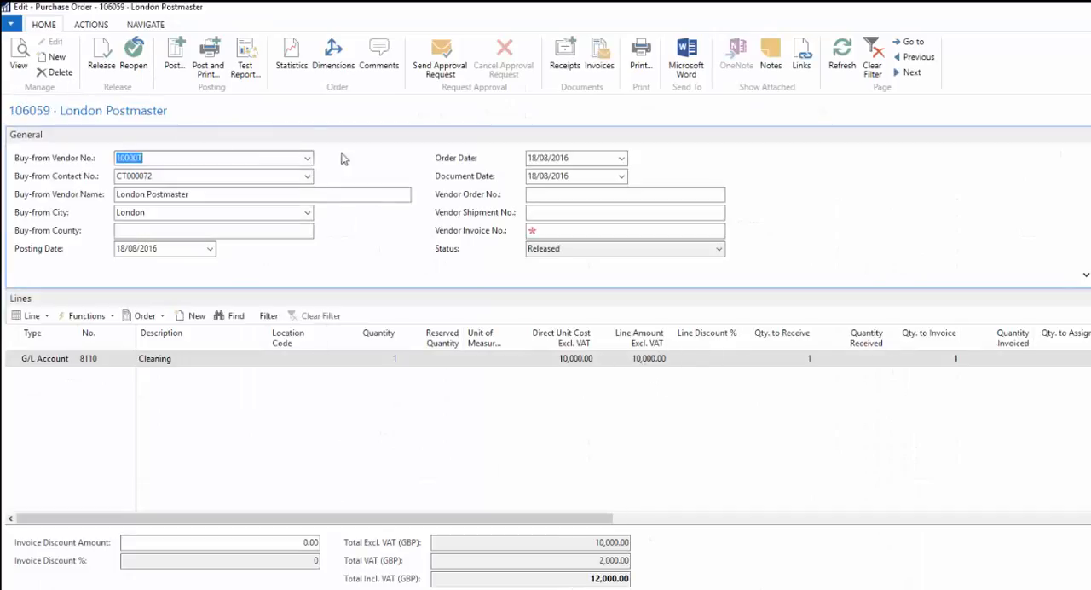
pyautogui.click(139, 65)
# - Set the Cleaning line's direct unit cost excluding VAT to 100
pyautogui.click(563, 358)
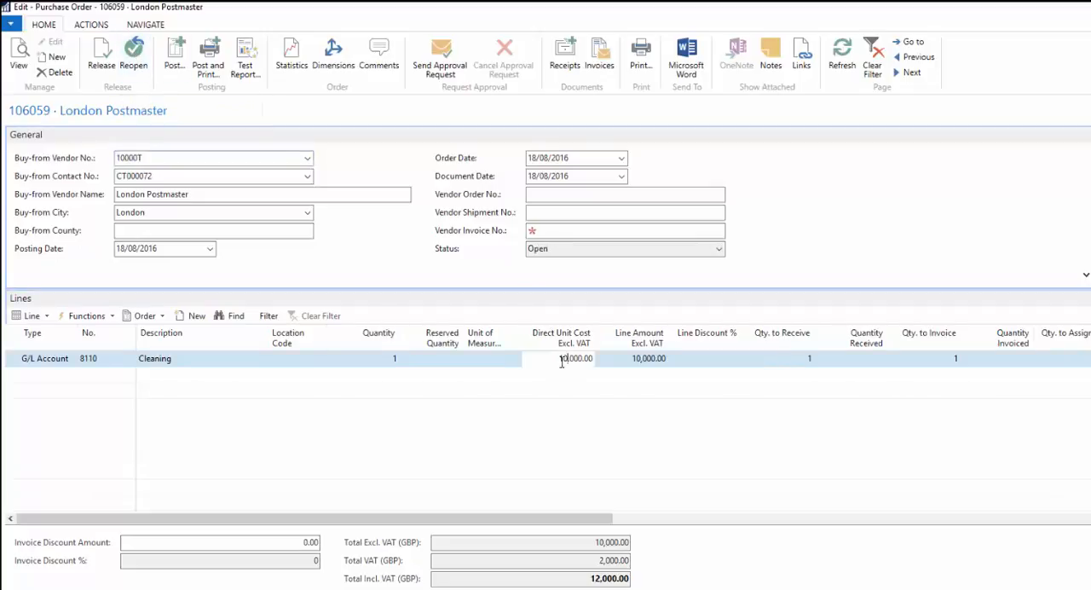
pyautogui.press('Delete')
pyautogui.press('Delete')
pyautogui.press('Delete')
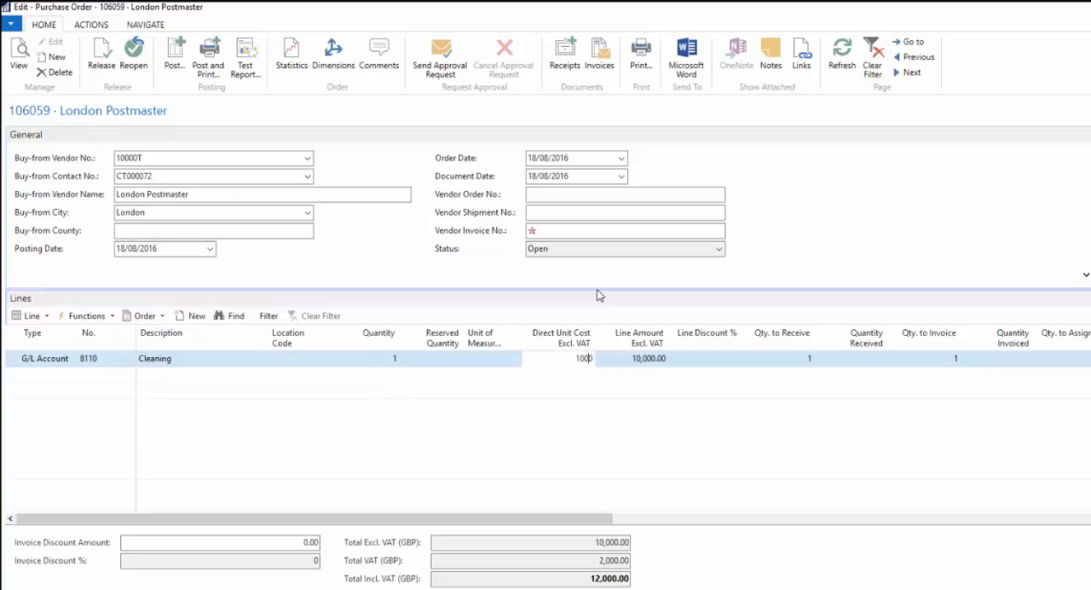
pyautogui.press('Delete')
pyautogui.press('Tab')
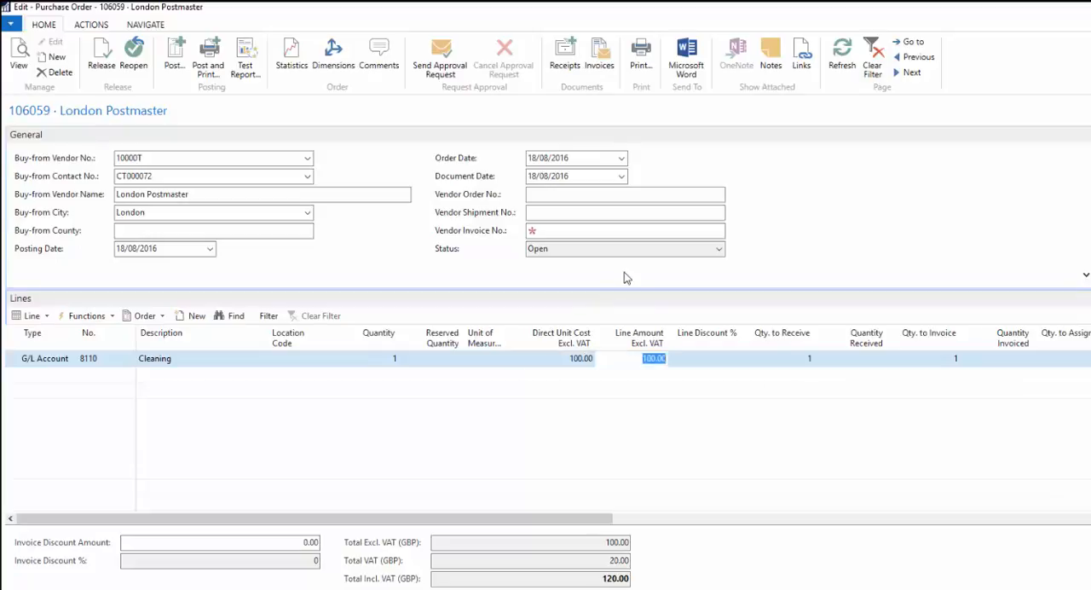
pyautogui.click(616, 212)
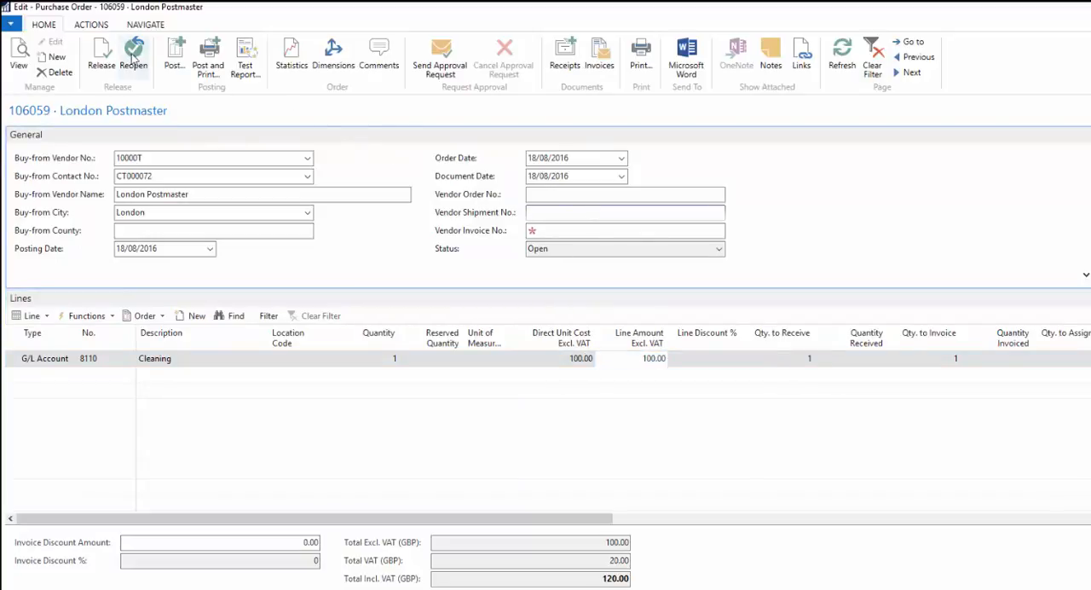
# - Try to send an approval request for the purchase order with the reduced amount
pyautogui.click(94, 25)
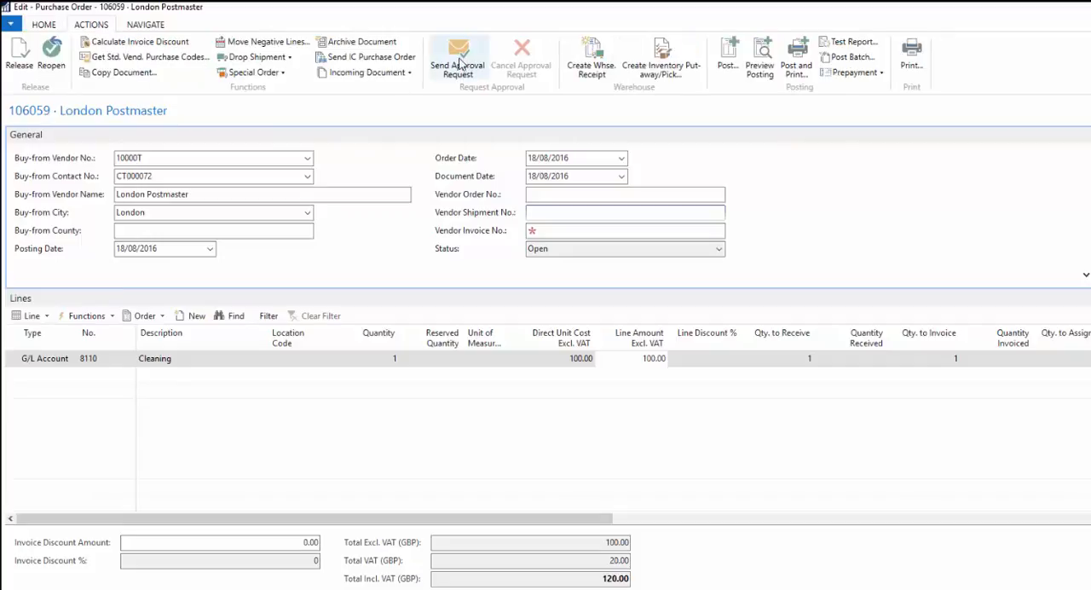
pyautogui.click(458, 65)
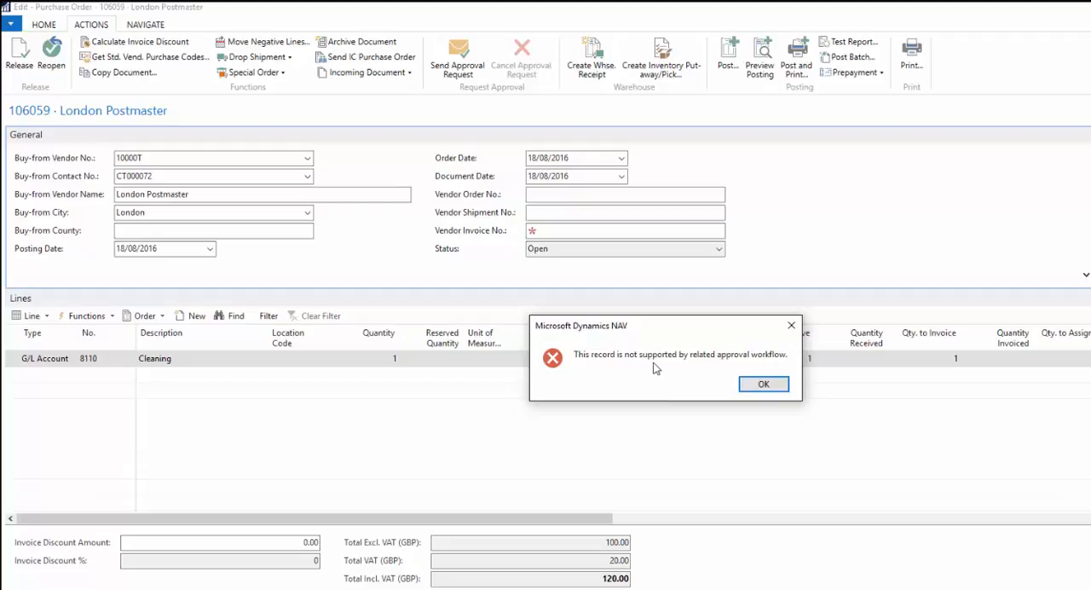
pyautogui.click(757, 386)
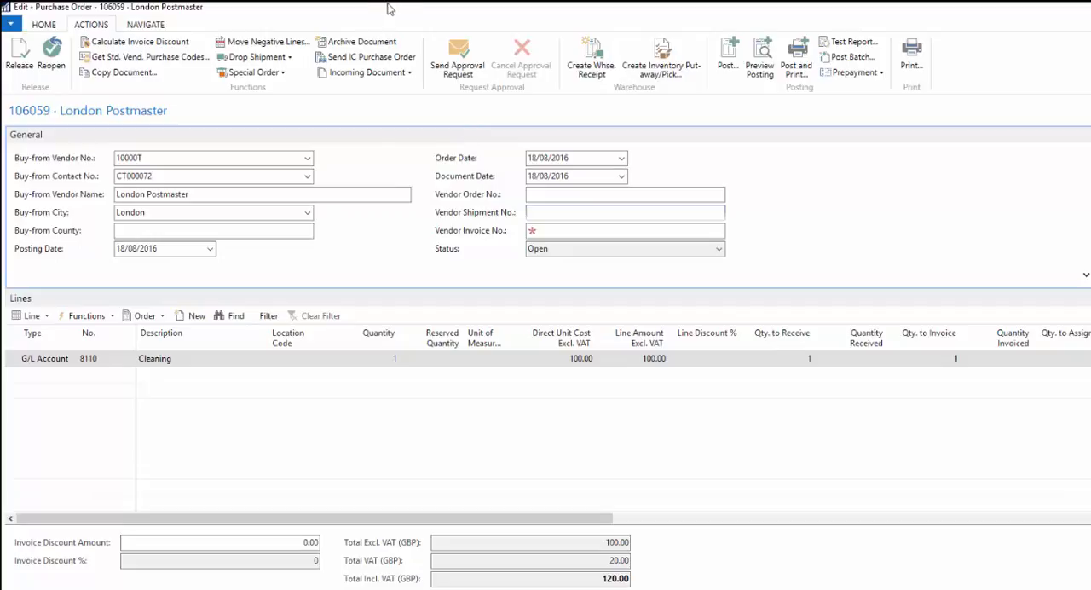
# - View the purchase order's approval entries, including the sender, approver and amount columns, and close the list
pyautogui.click(145, 26)
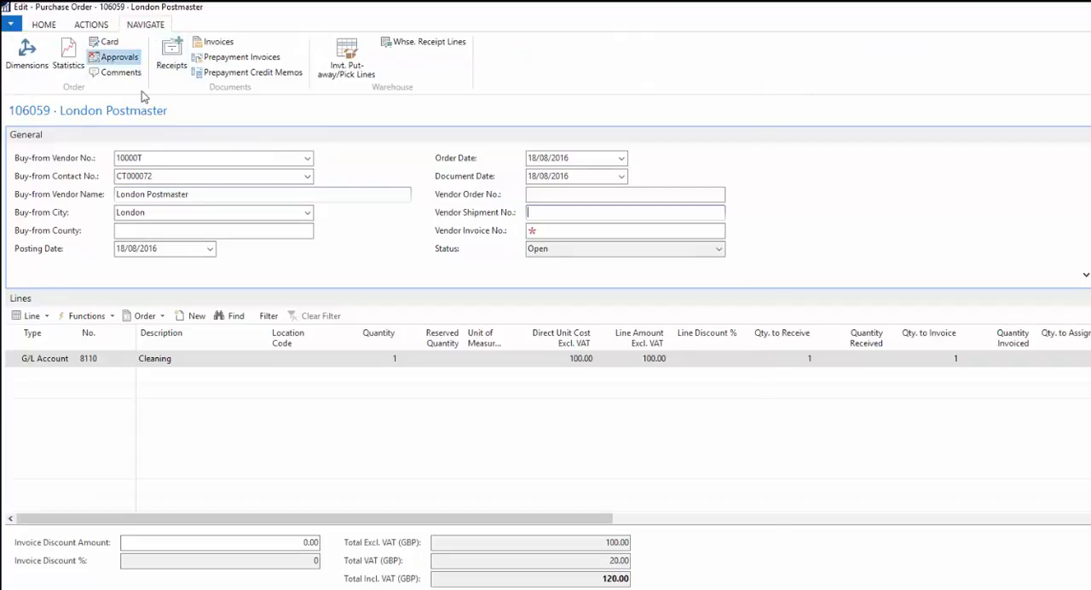
pyautogui.click(115, 58)
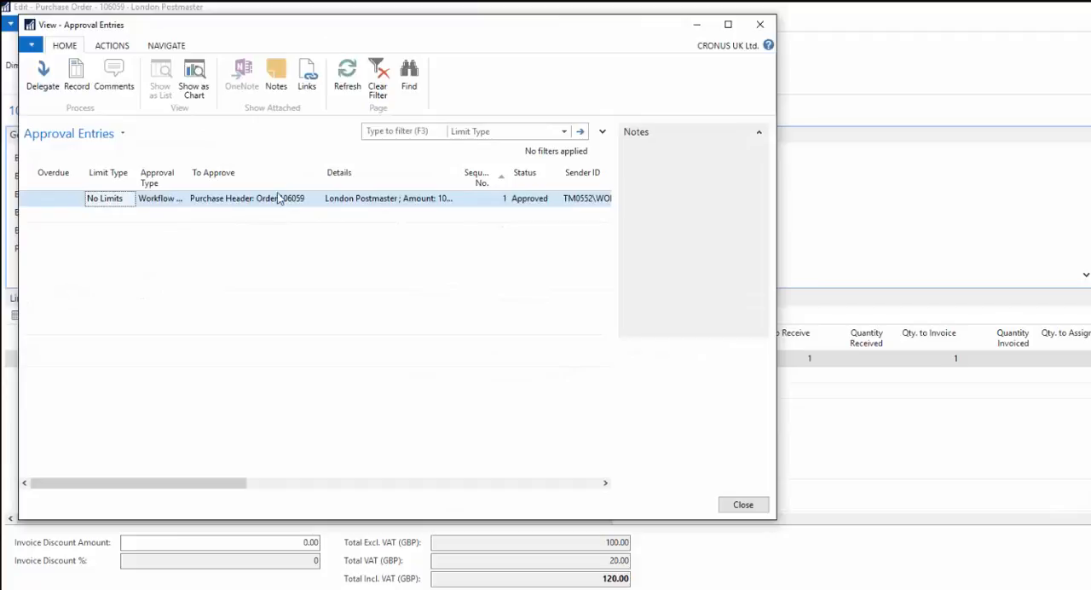
pyautogui.moveTo(221, 483); pyautogui.dragTo(392, 458)
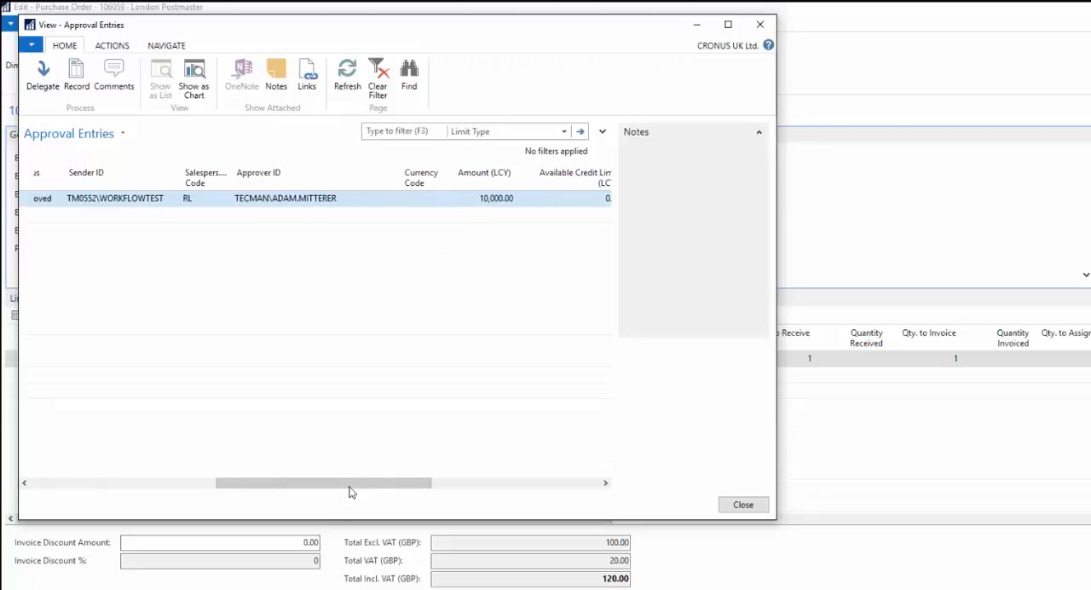
pyautogui.moveTo(347, 491); pyautogui.dragTo(368, 492)
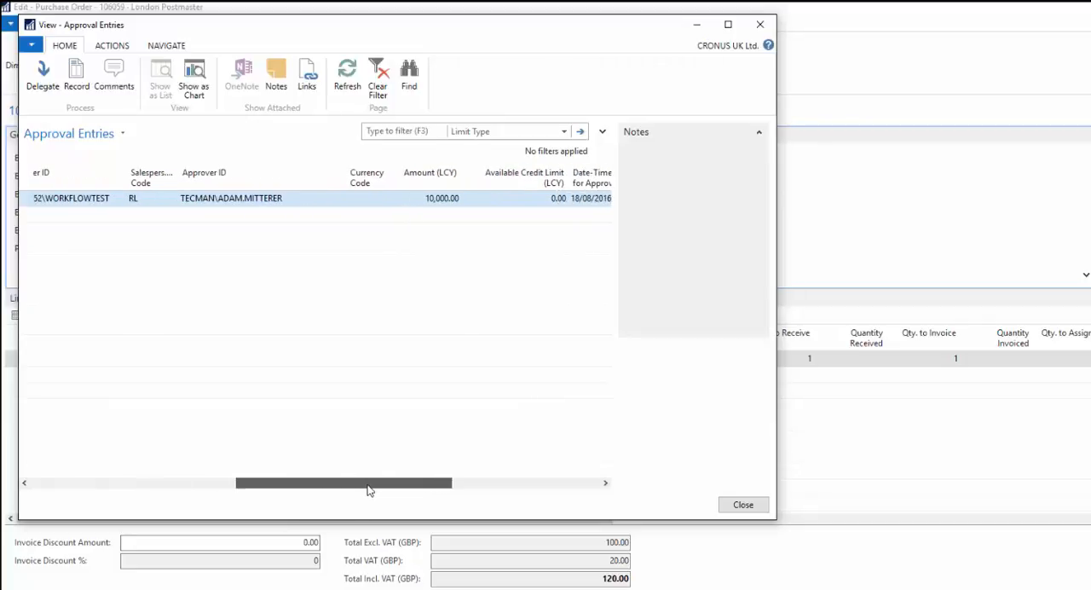
pyautogui.click(759, 25)
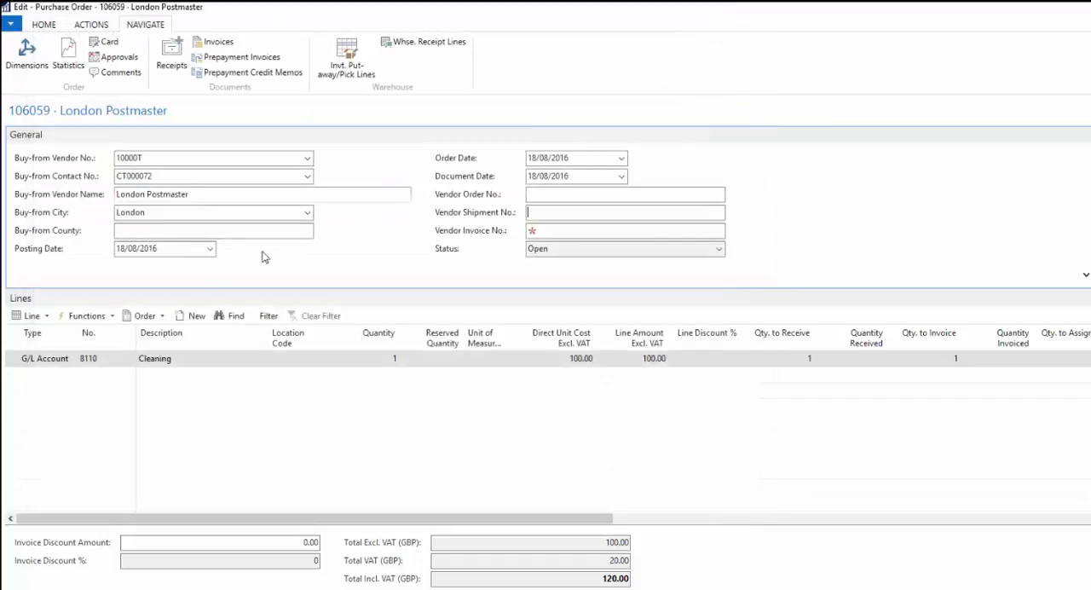
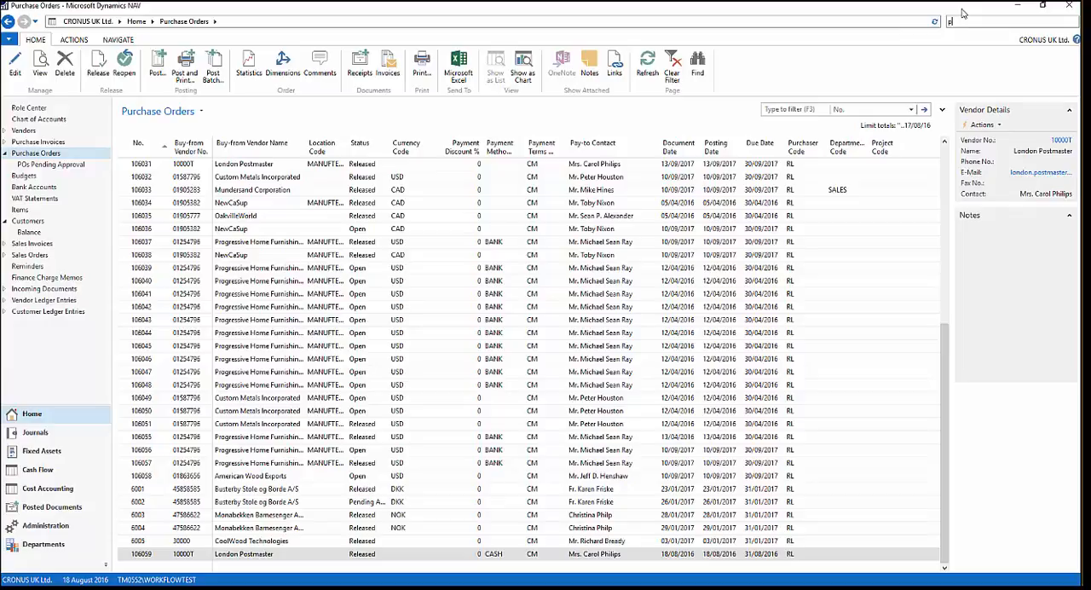
# - Search for the Workflow setup page and open the Workflows list
pyautogui.press('Return')
pyautogui.write('workflow')
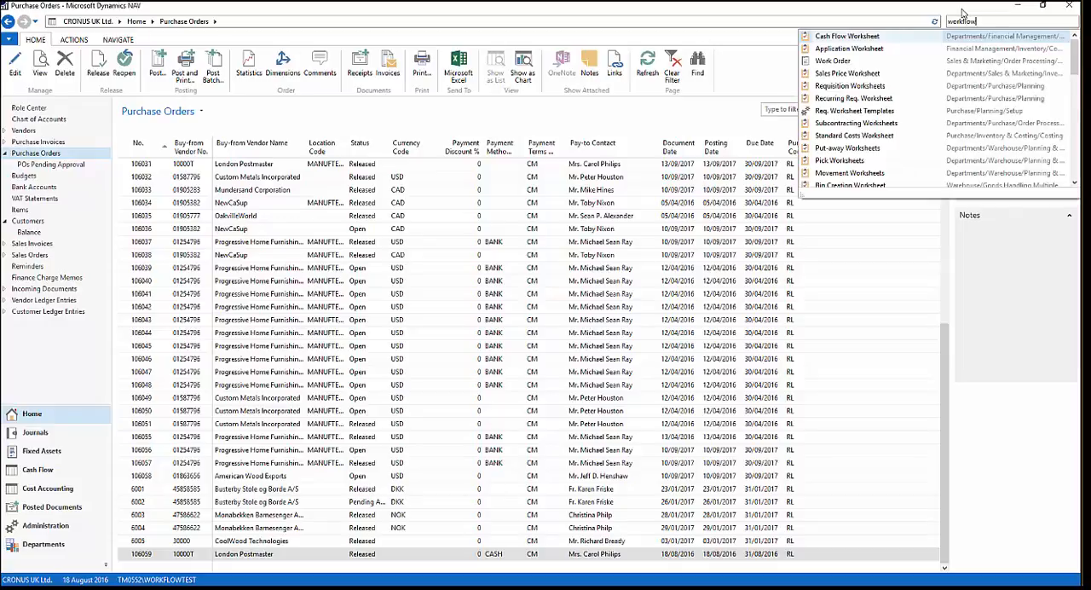
pyautogui.click(849, 35)
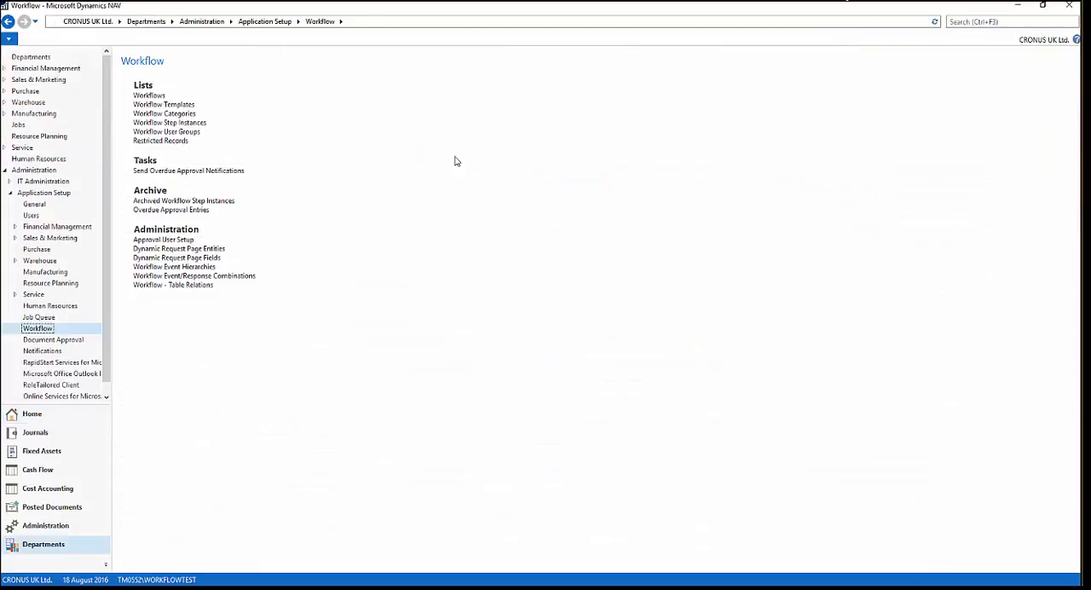
pyautogui.click(152, 97)
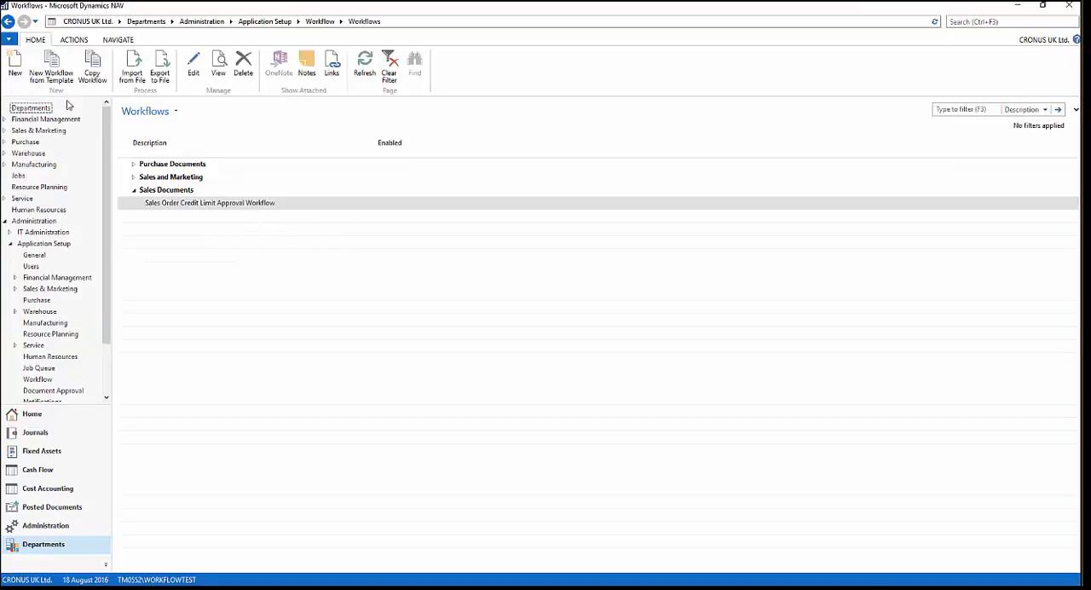
# - Create a new workflow from the Purchase Invoice Workflow template in the Purchase Documents category
pyautogui.click(14, 67)
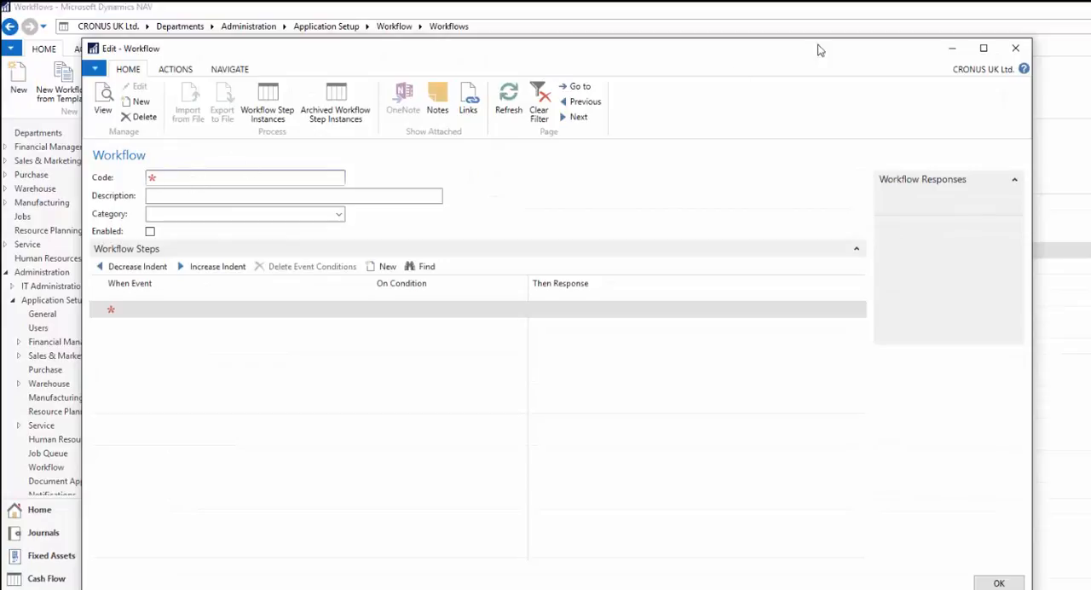
pyautogui.click(1015, 48)
pyautogui.click(61, 85)
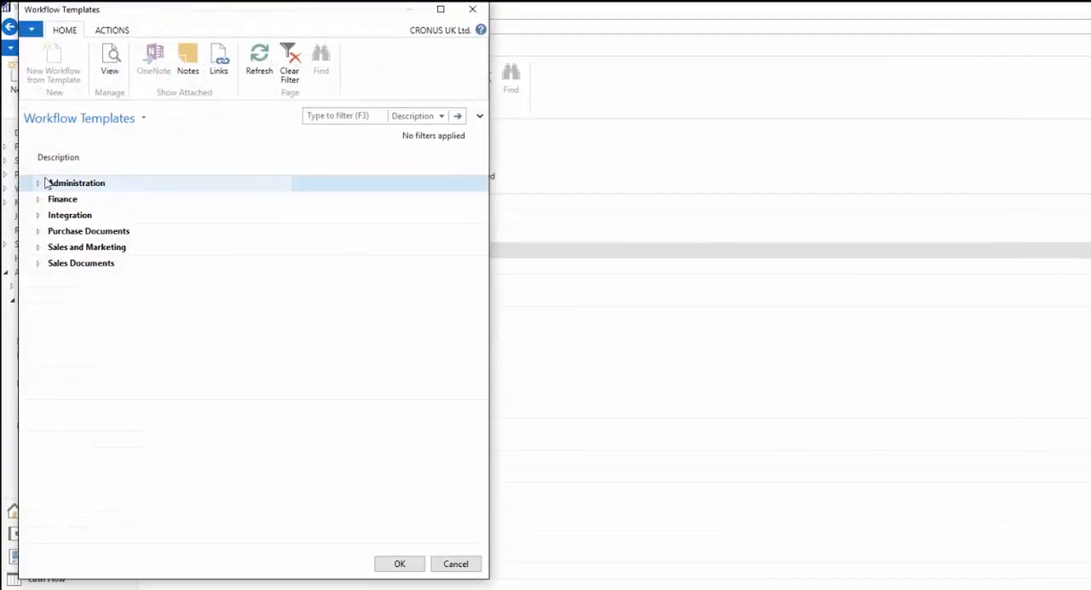
pyautogui.click(38, 232)
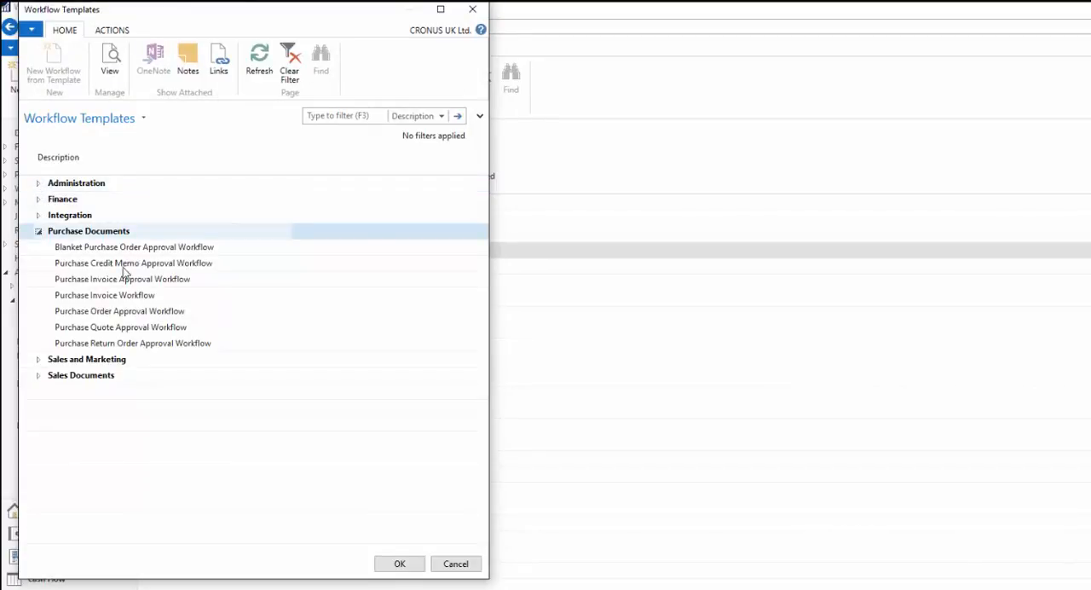
pyautogui.click(109, 298)
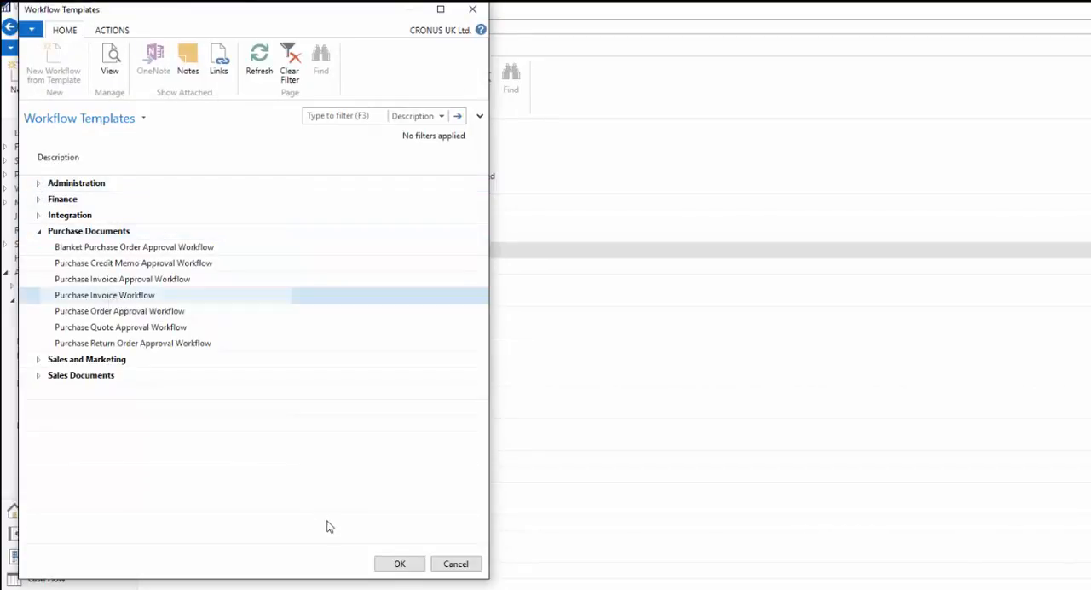
pyautogui.click(402, 566)
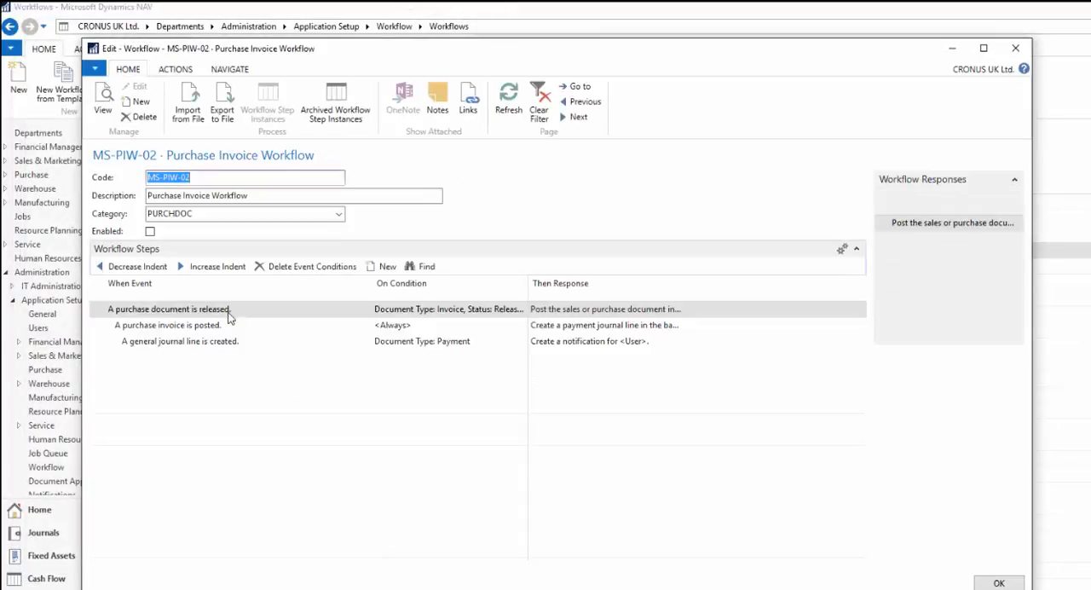
# - Examine the workflow step for a released purchase document and its response options, leaving them as they are
pyautogui.click(189, 311)
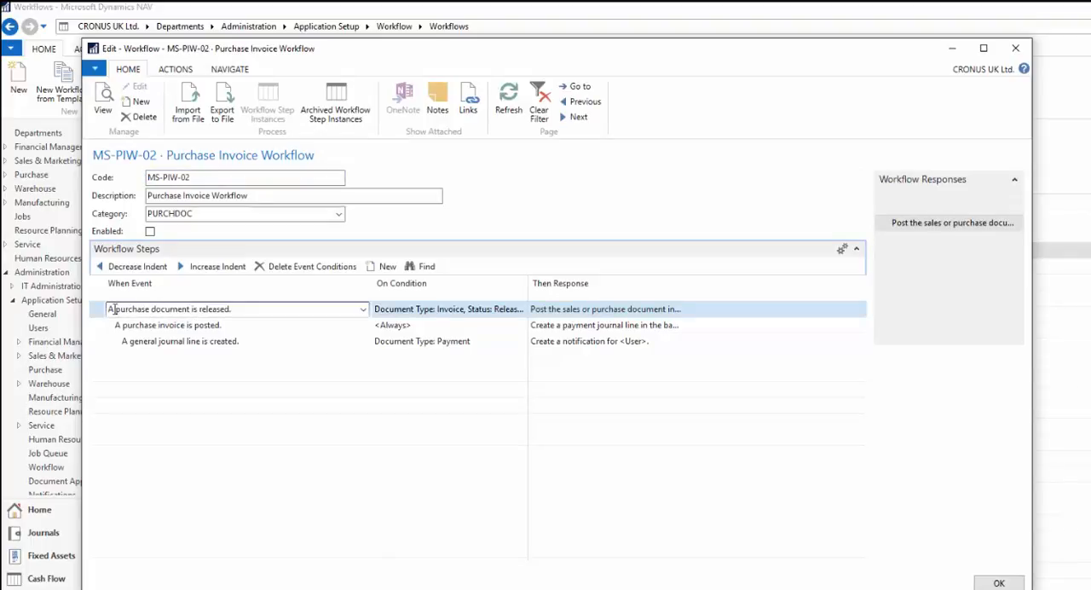
pyautogui.moveTo(239, 310); pyautogui.dragTo(102, 295)
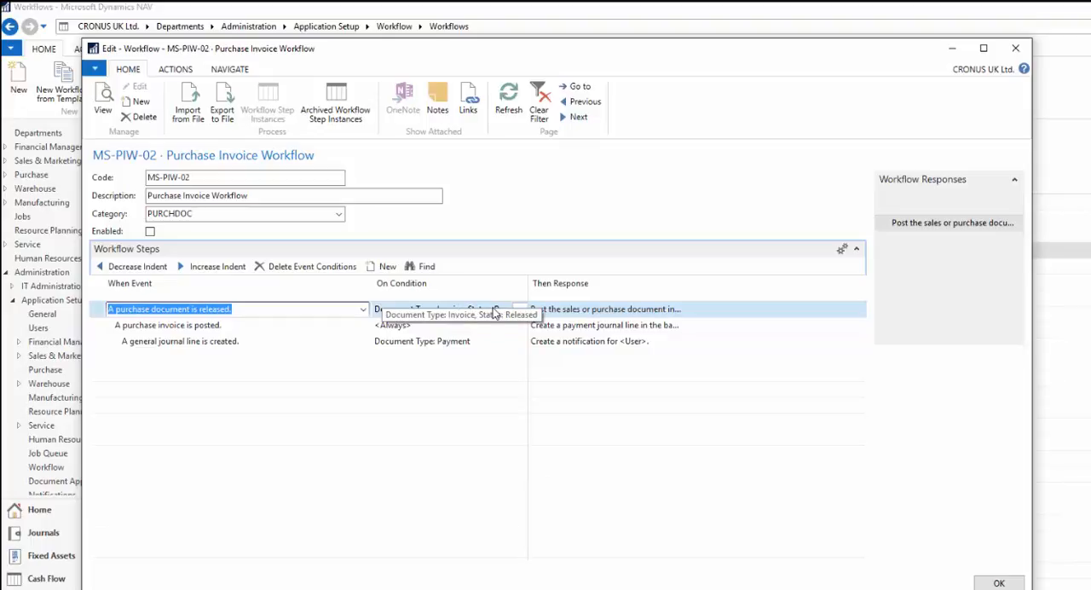
pyautogui.click(548, 309)
pyautogui.click(675, 310)
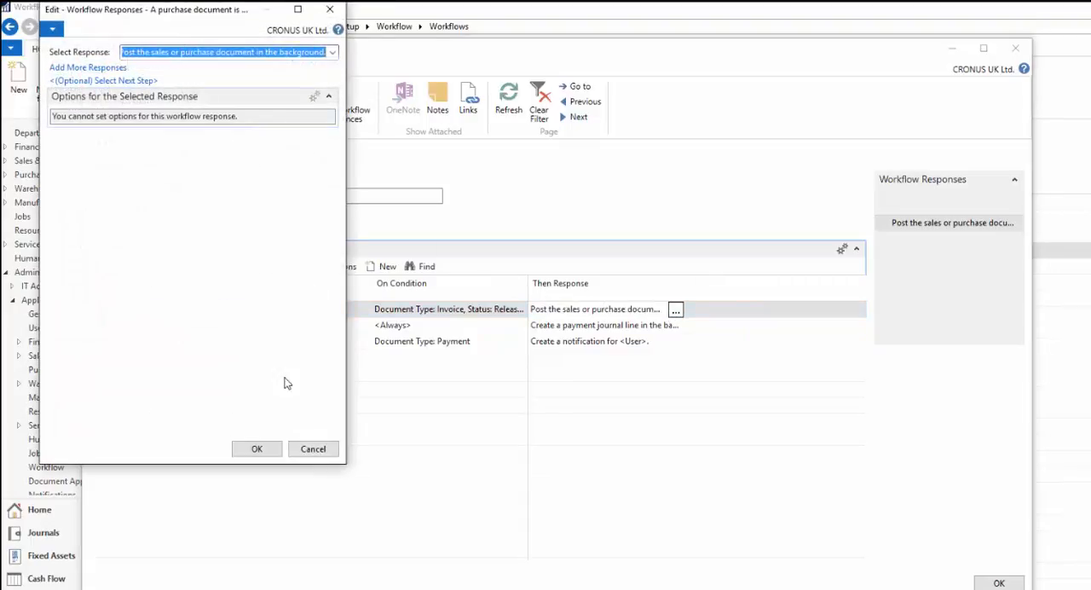
pyautogui.click(307, 448)
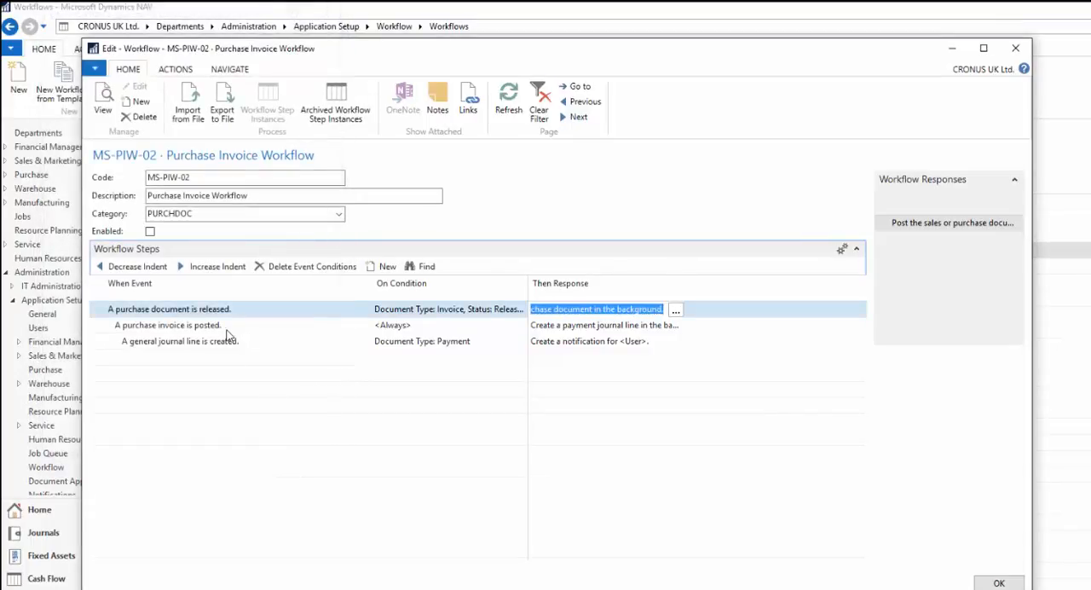
# - For the purchase invoice posted event, set the response's general journal template to PAYMENT and the journal batch to BANK
pyautogui.click(229, 325)
pyautogui.moveTo(228, 325); pyautogui.dragTo(115, 311)
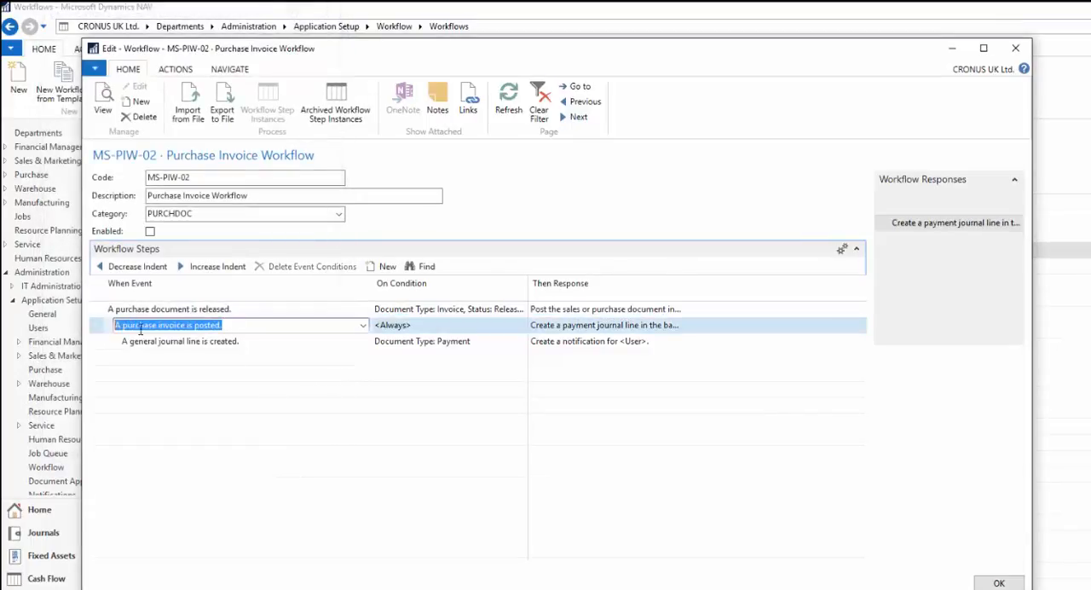
pyautogui.moveTo(242, 323); pyautogui.dragTo(102, 317)
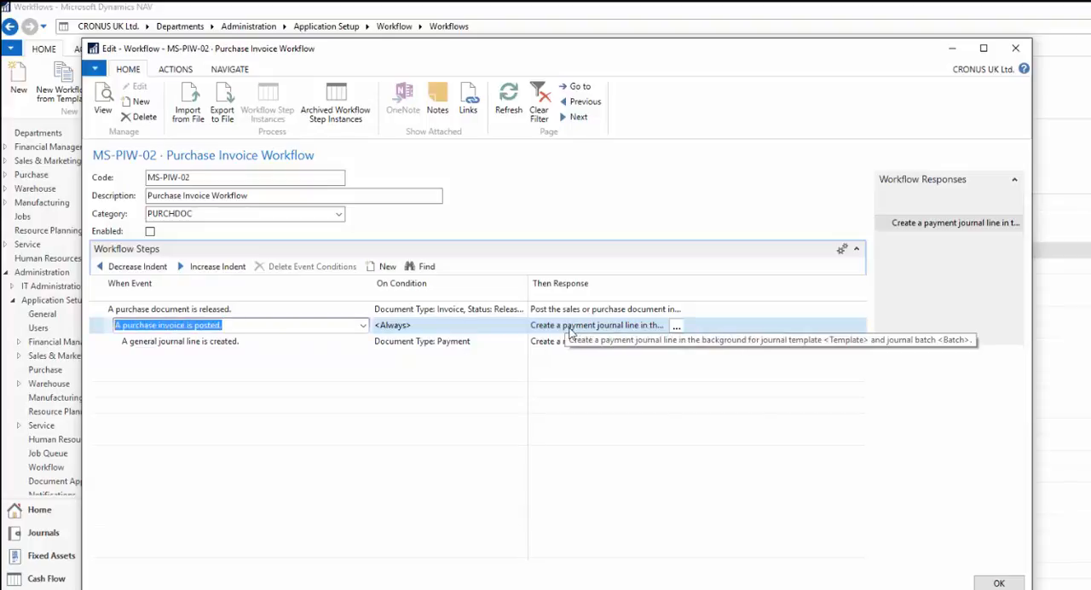
pyautogui.click(676, 325)
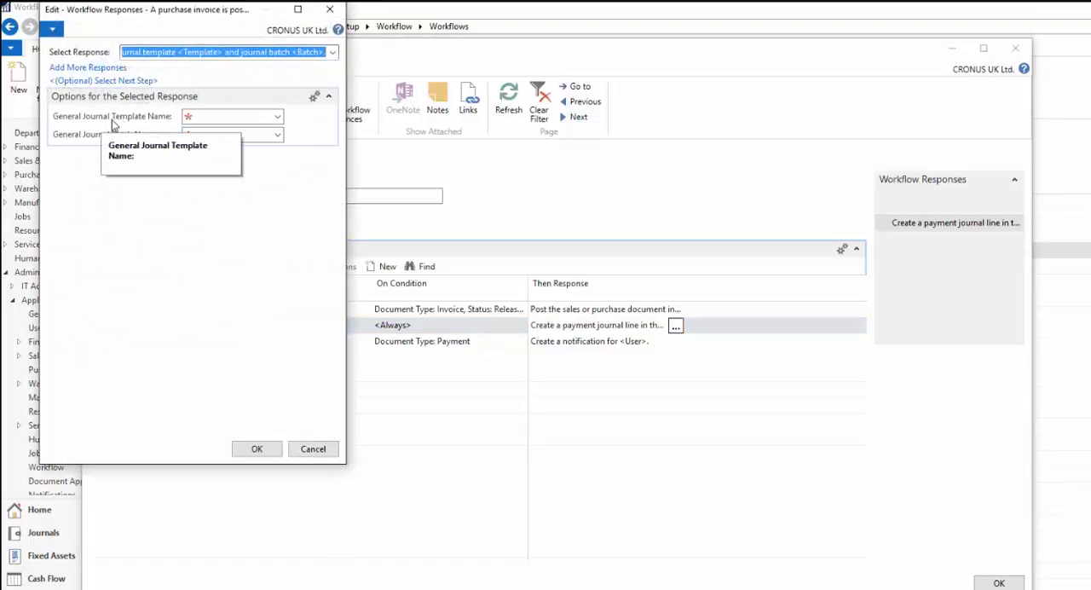
pyautogui.click(278, 118)
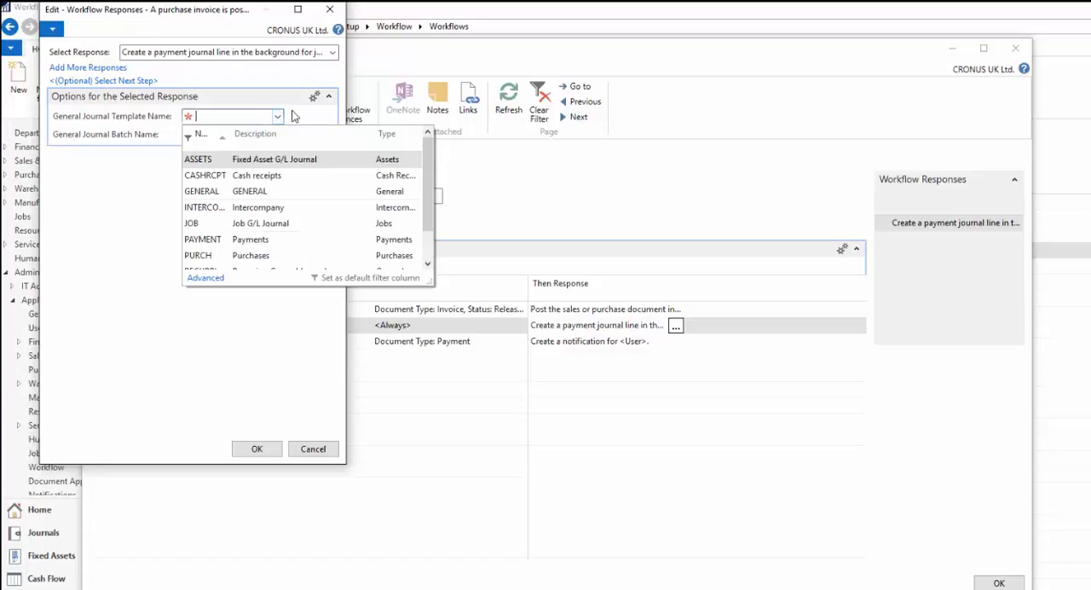
pyautogui.write('pa')
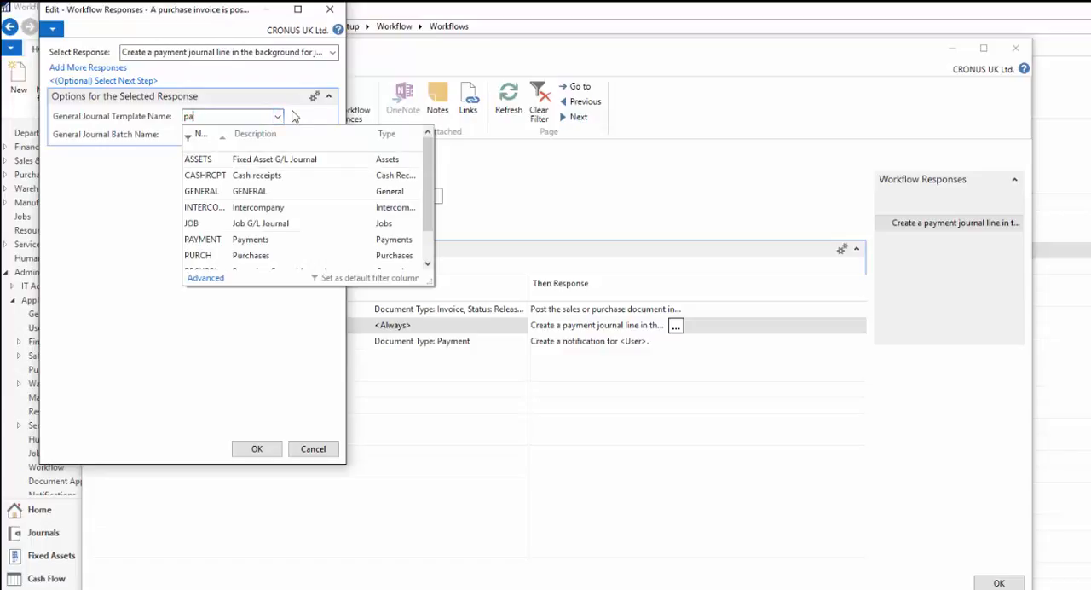
pyautogui.write('y')
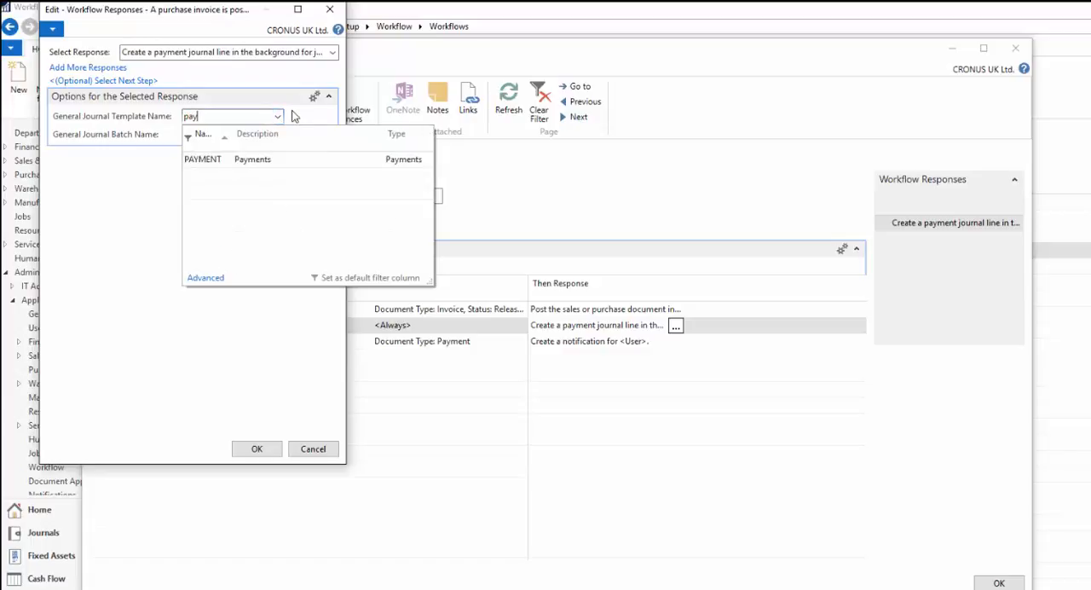
pyautogui.click(213, 161)
pyautogui.click(212, 138)
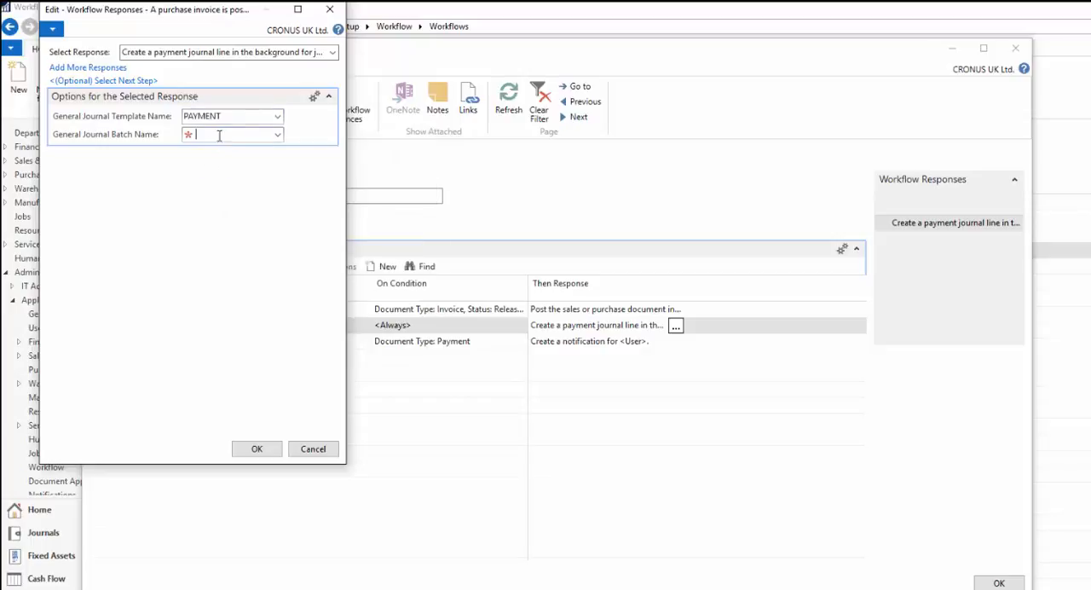
pyautogui.click(279, 136)
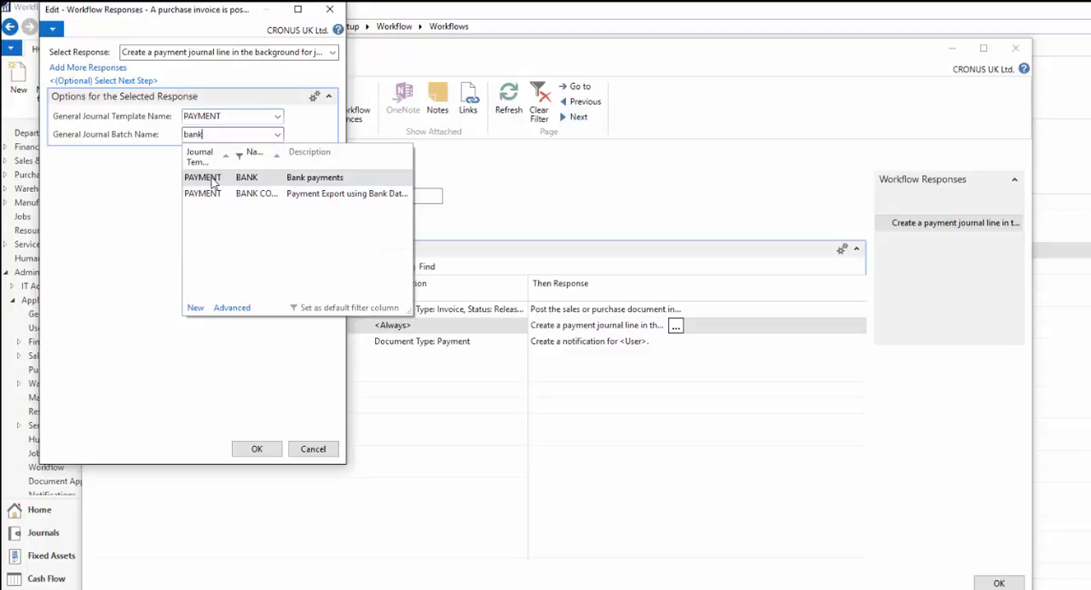
pyautogui.click(213, 179)
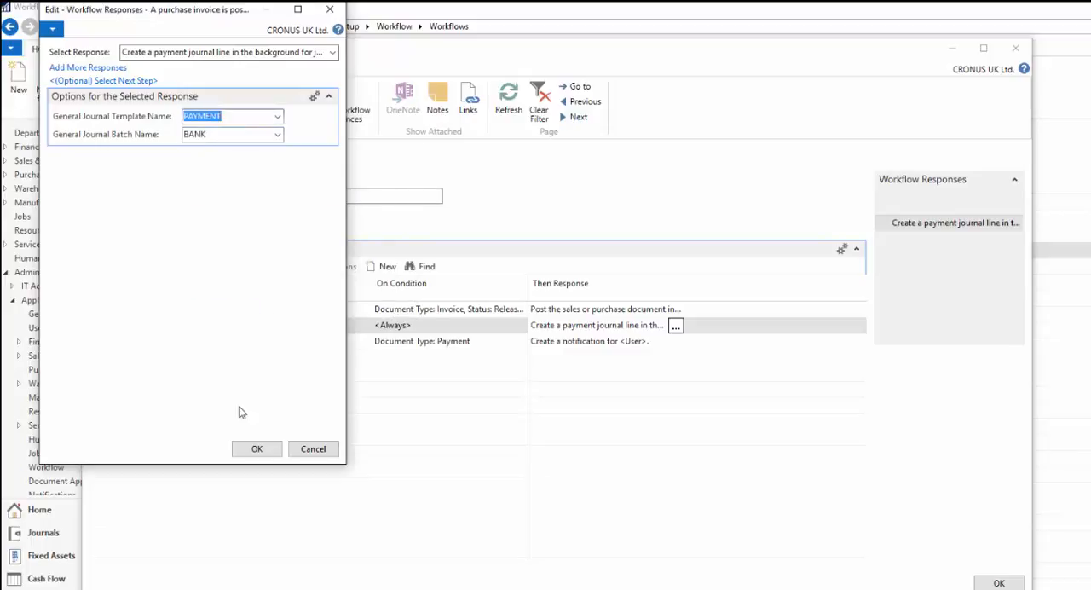
pyautogui.click(257, 448)
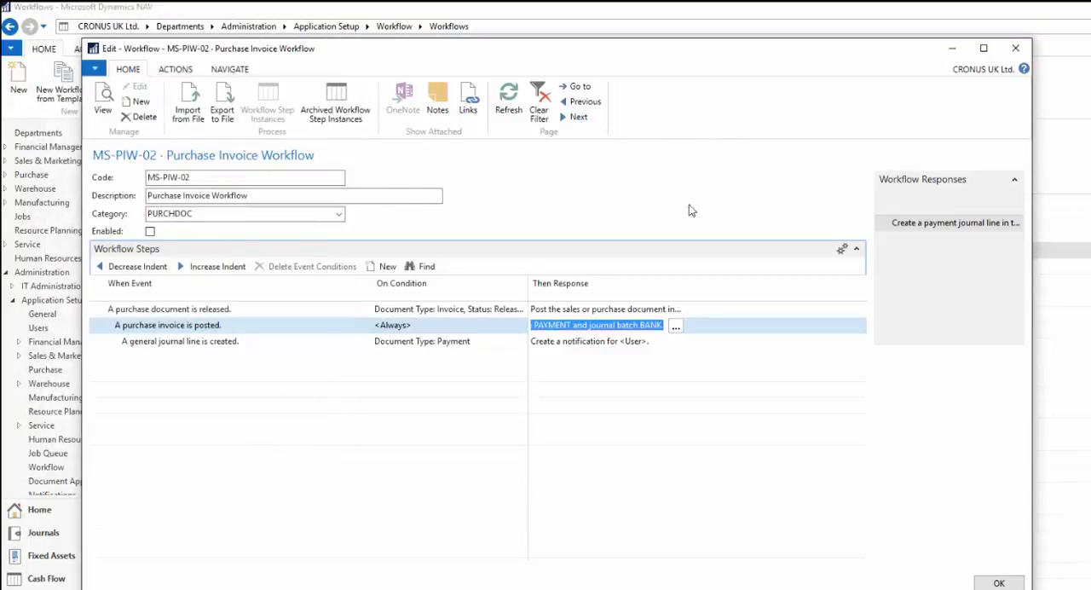
# - Choose the recipient user for the general journal line notification, enable the purchase invoice workflow and close it
pyautogui.click(584, 343)
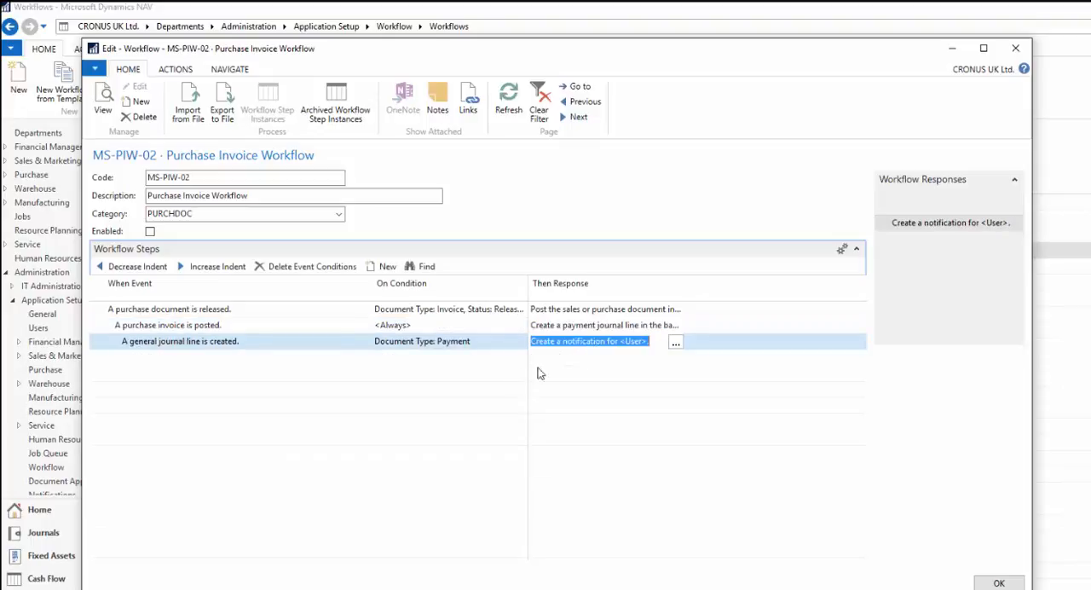
pyautogui.click(675, 342)
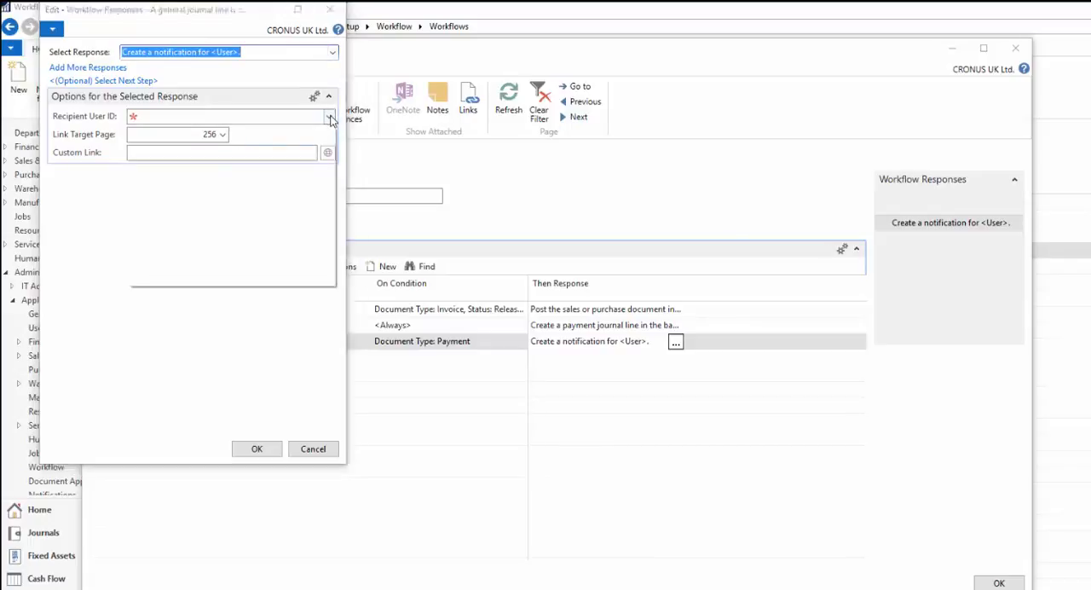
pyautogui.click(330, 120)
pyautogui.click(225, 165)
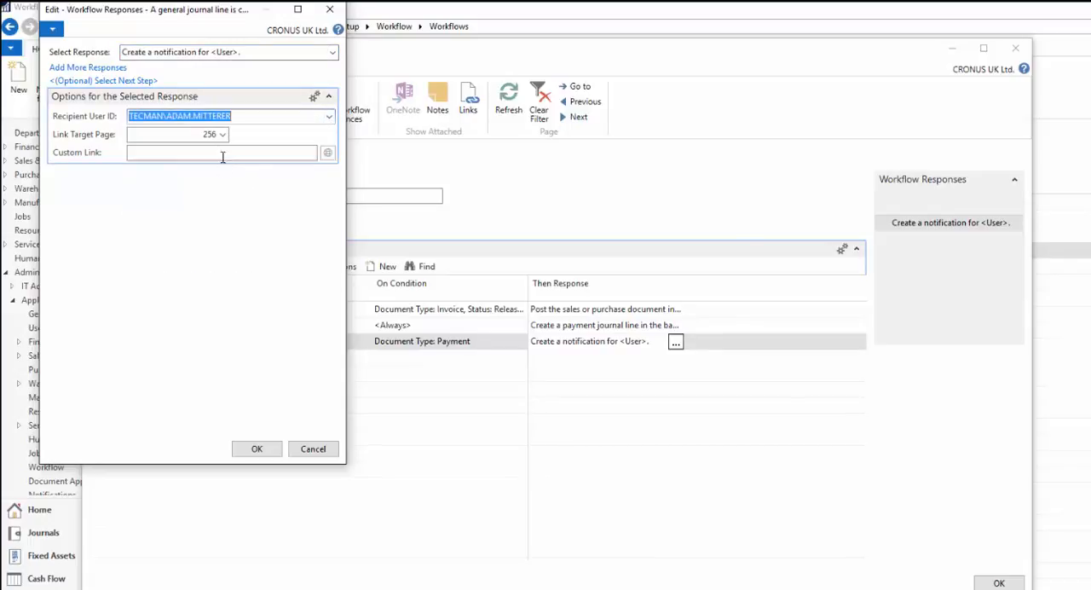
pyautogui.click(275, 451)
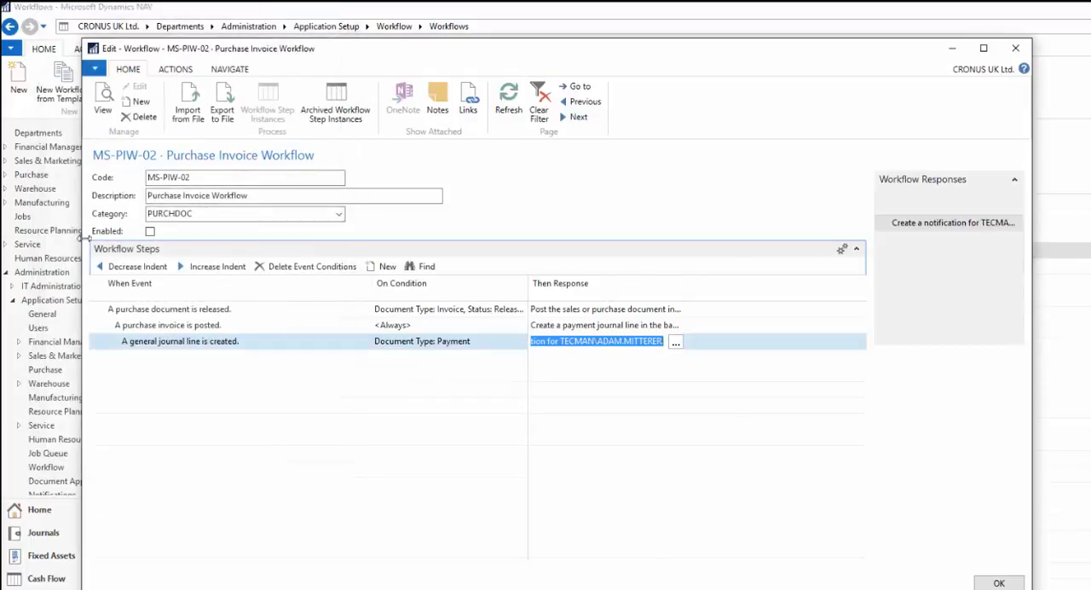
pyautogui.click(150, 231)
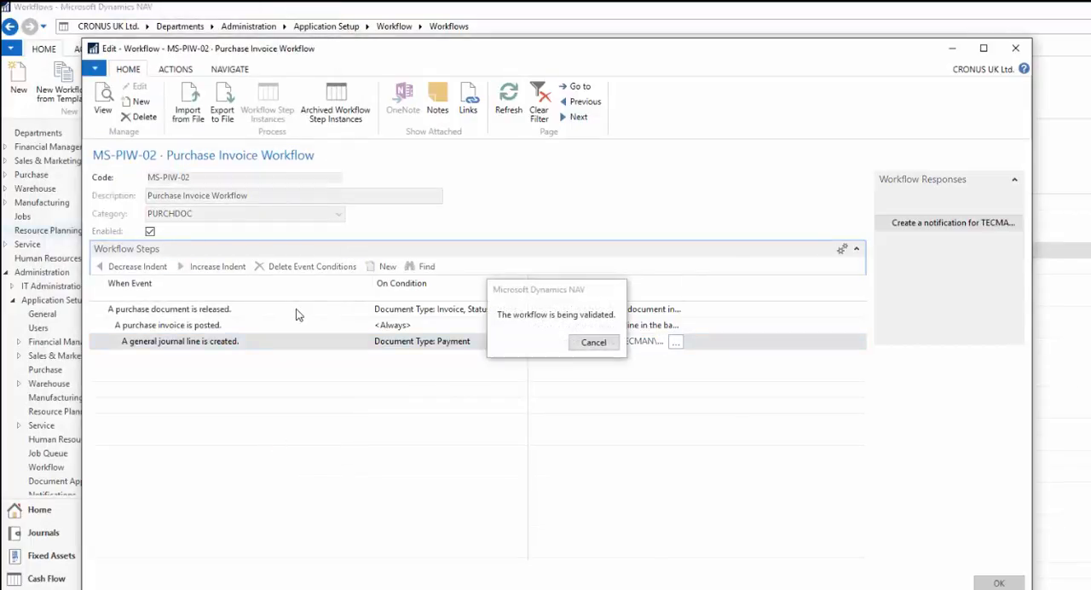
pyautogui.click(1015, 50)
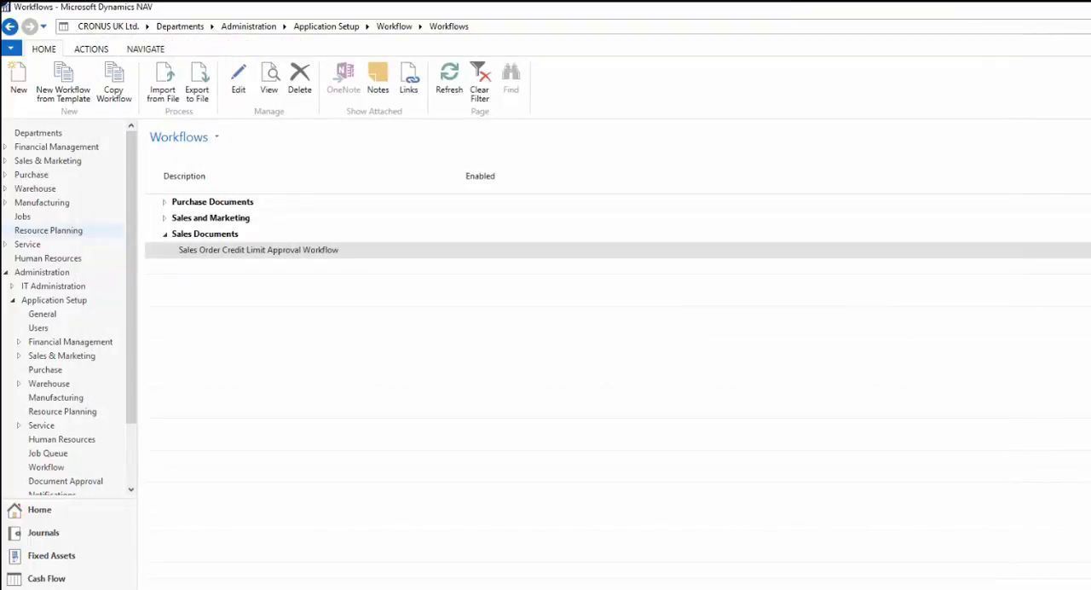
# - Open the BANK batch in Payment Journals, delete its existing payment line and close the journal
pyautogui.write('payment')
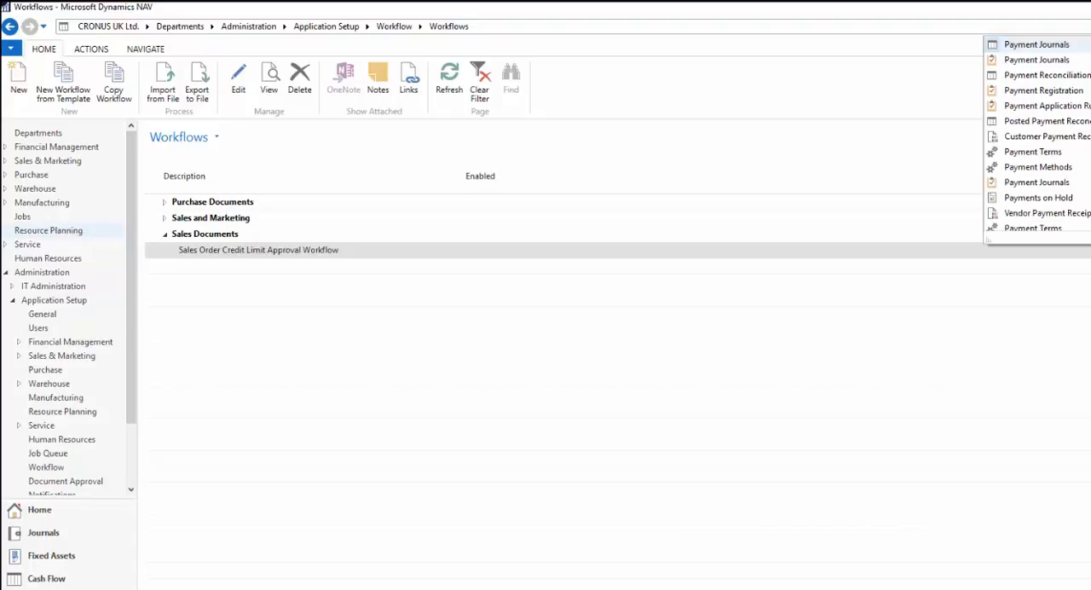
pyautogui.click(1057, 46)
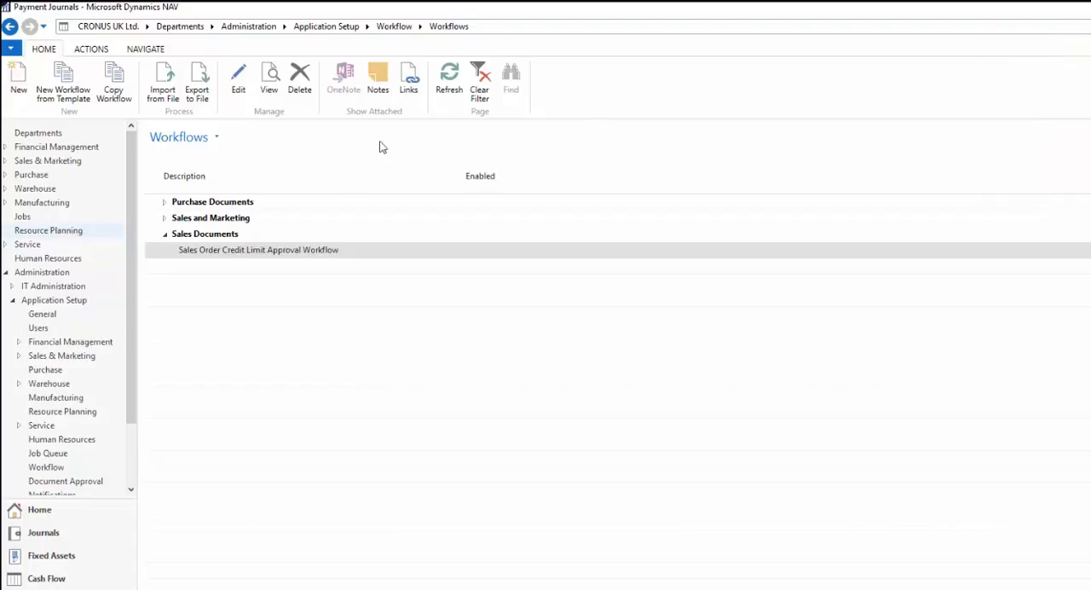
pyautogui.doubleClick(175, 219)
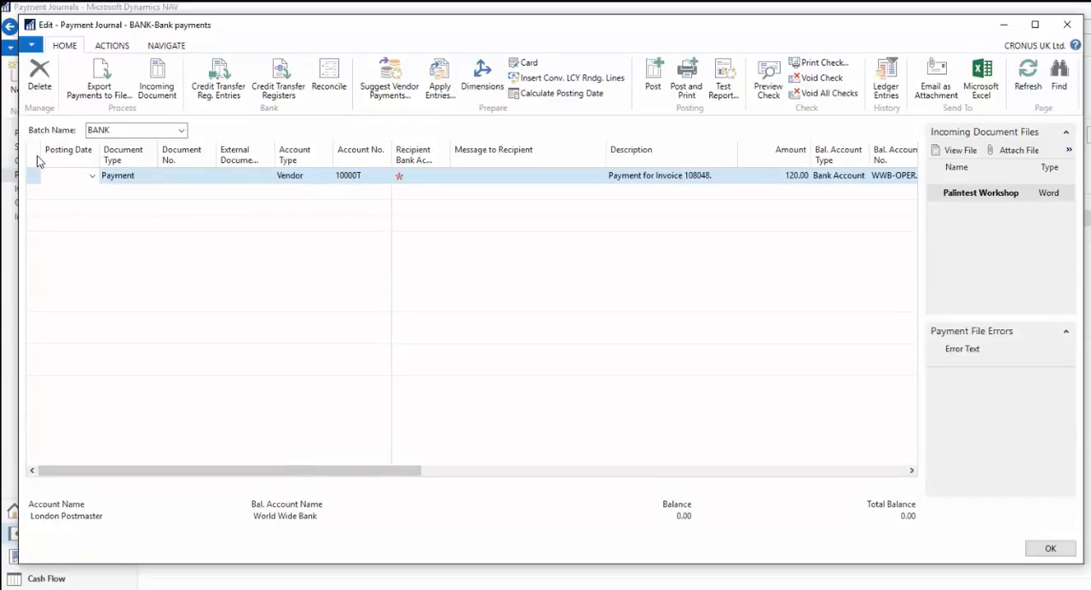
pyautogui.click(39, 75)
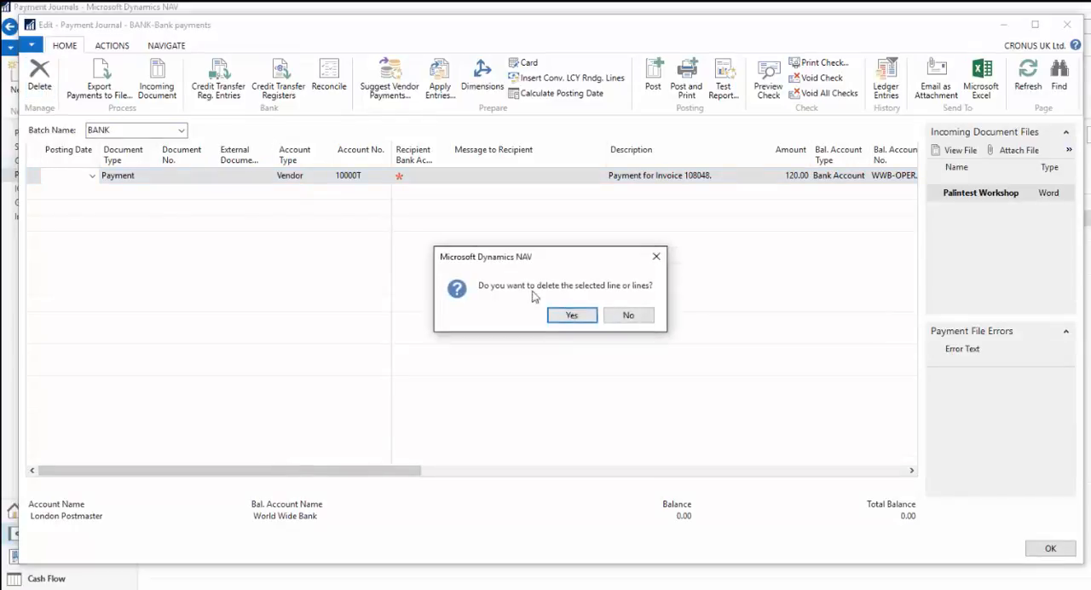
pyautogui.click(567, 314)
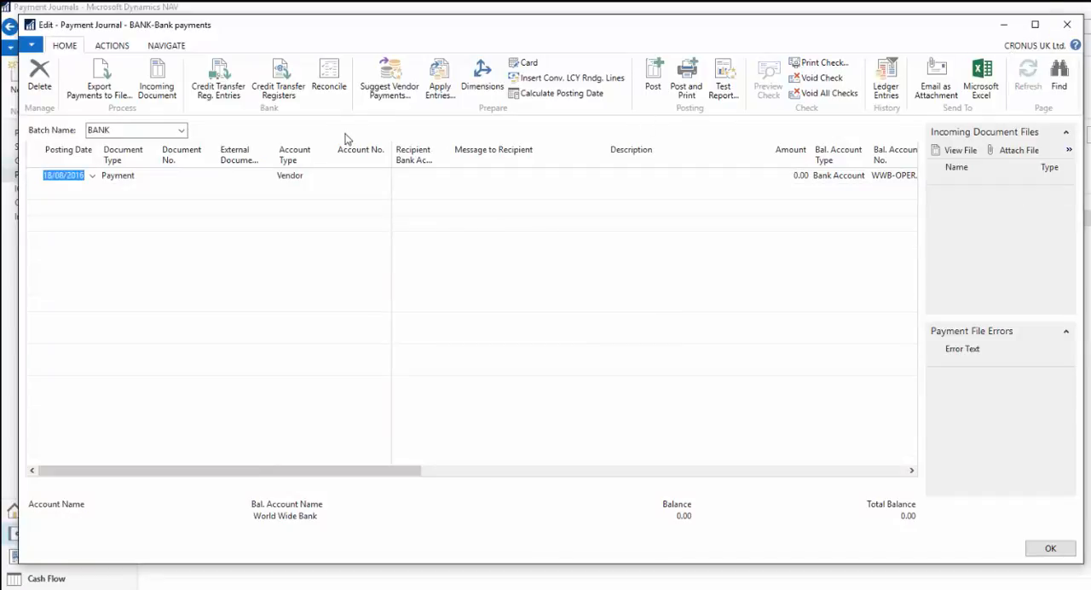
pyautogui.click(1070, 27)
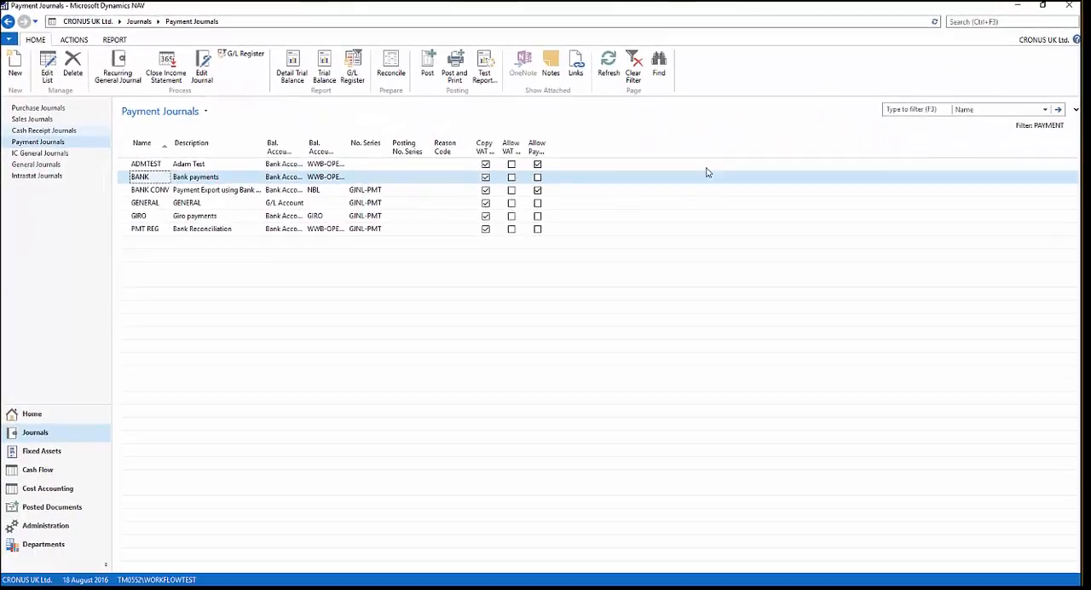
# - Create a new purchase invoice for the vendor London Postmaster
pyautogui.click(960, 21)
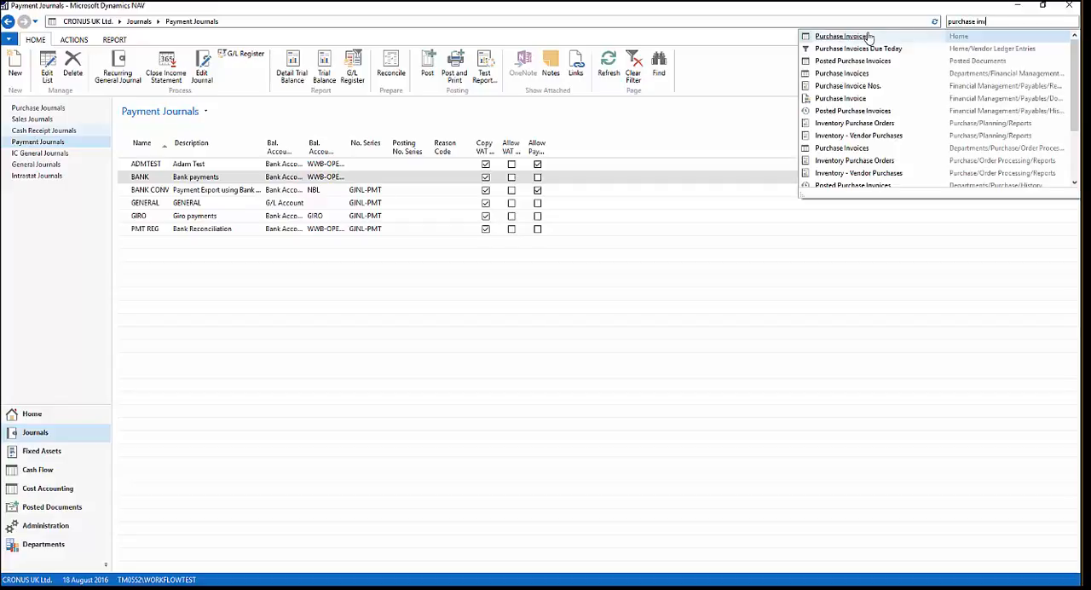
pyautogui.click(810, 36)
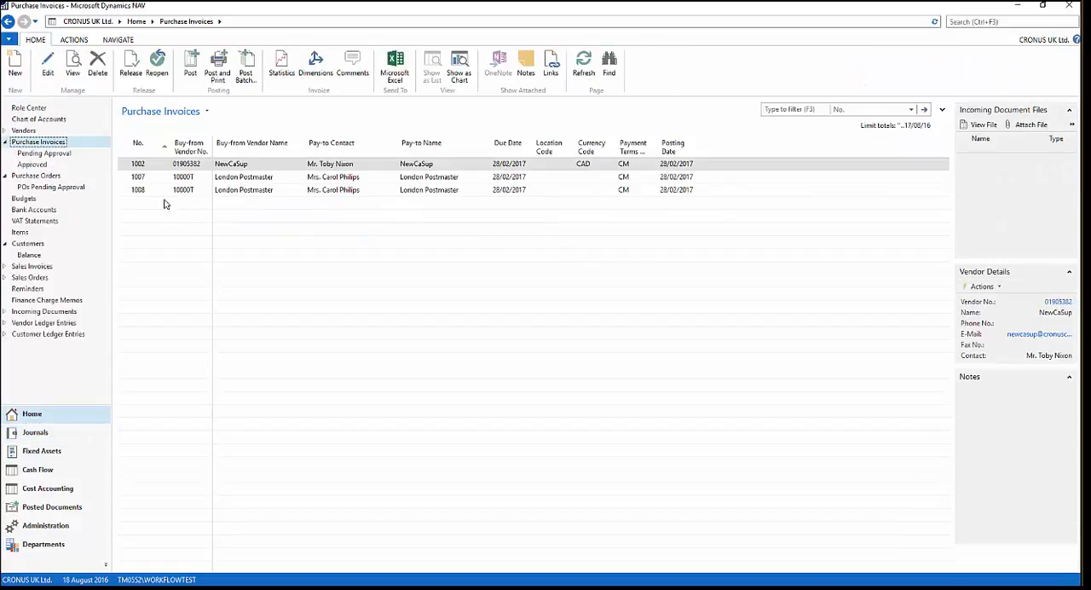
pyautogui.click(15, 63)
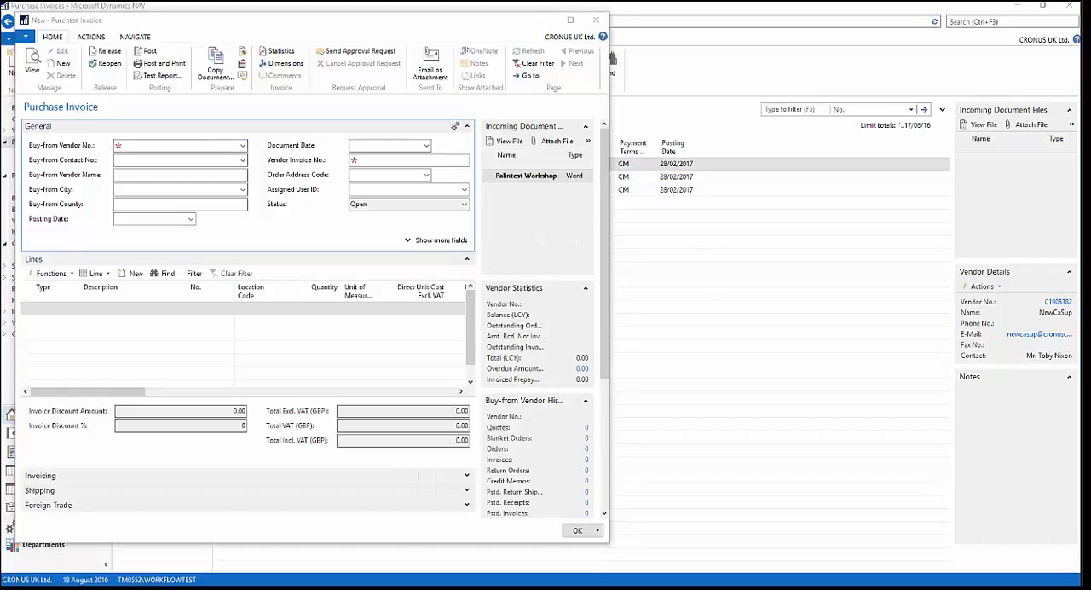
pyautogui.click(180, 145)
pyautogui.write('10000T')
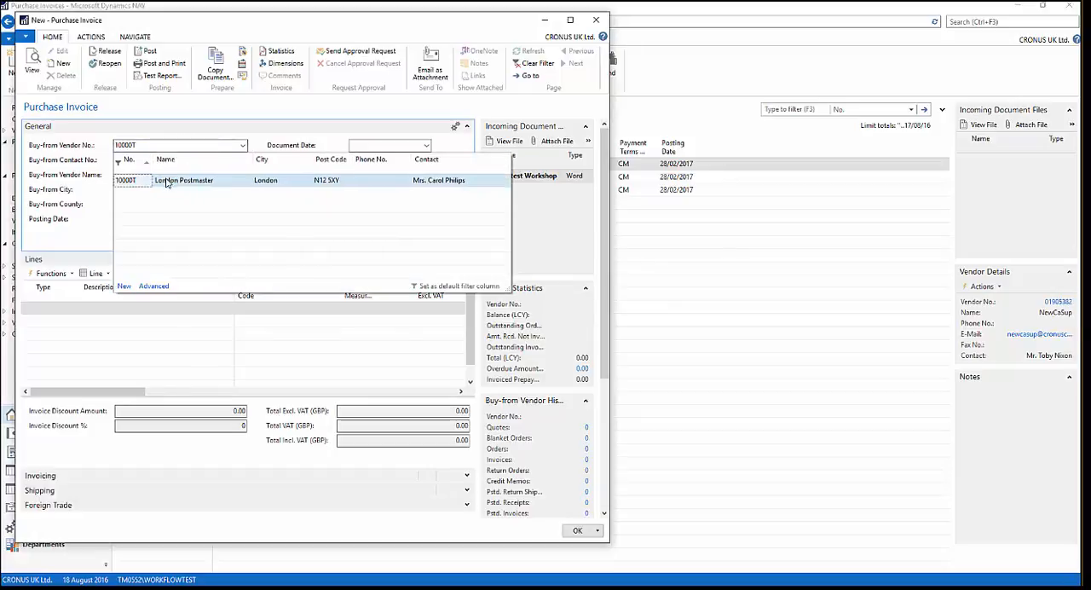
pyautogui.click(166, 182)
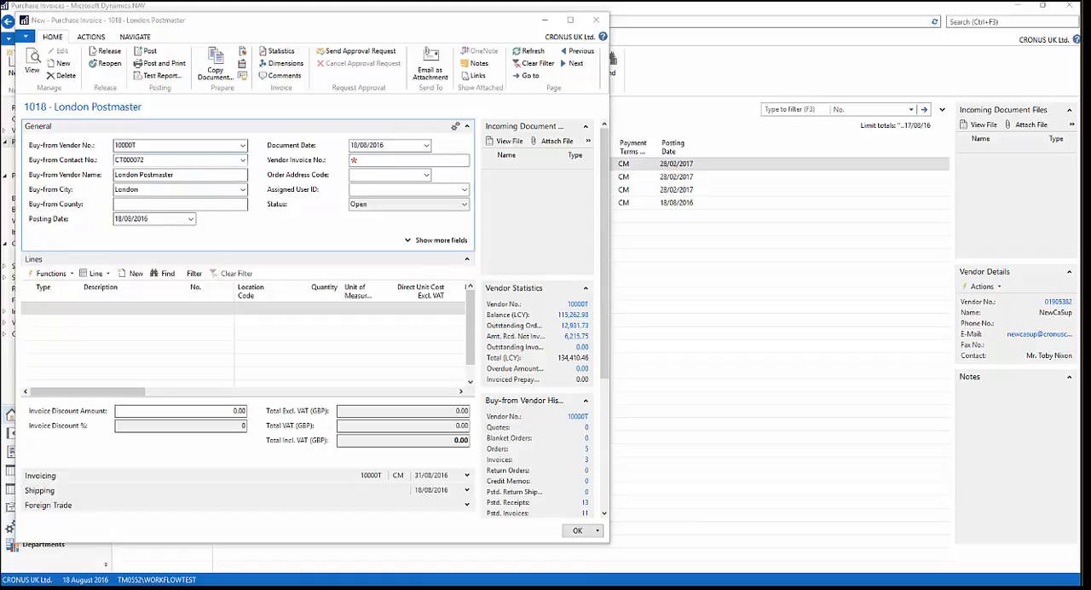
# - Add an invoice line of type G/L Account, leaving its location code empty
pyautogui.click(72, 304)
pyautogui.write('g')
pyautogui.press('Tab')
pyautogui.press('Tab')
pyautogui.press('Tab')
pyautogui.write('8110')
pyautogui.press('Tab')
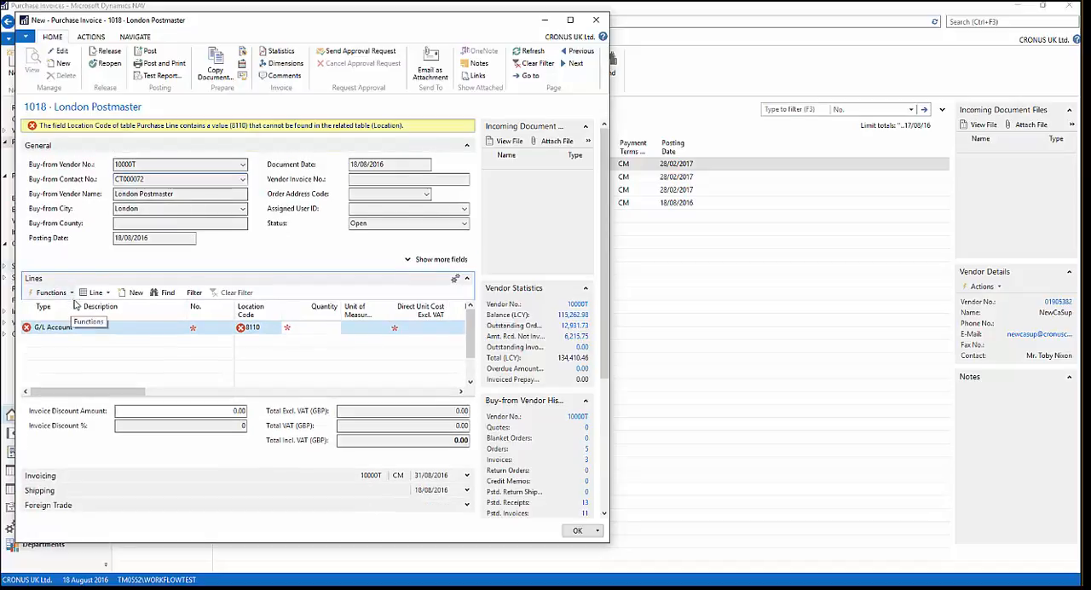
pyautogui.hotkey('shift', 'Tab')
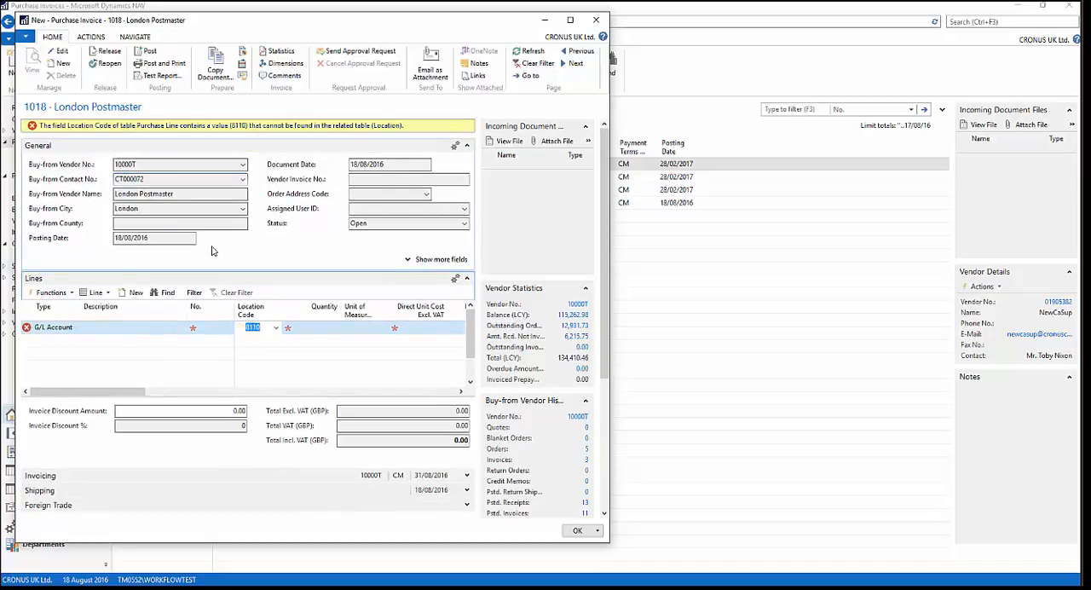
pyautogui.click(210, 326)
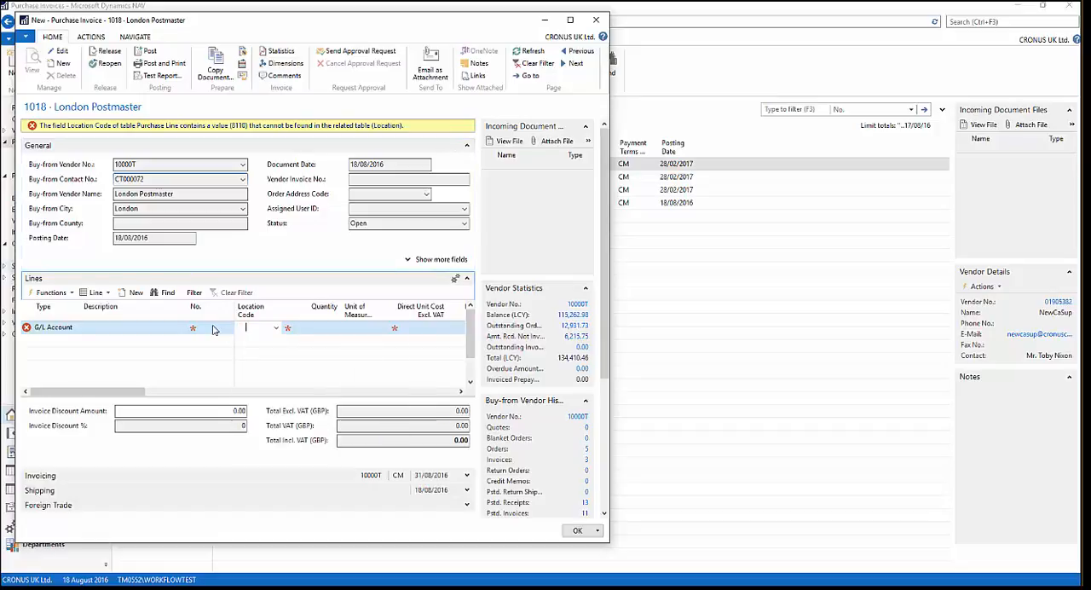
# - Set the invoice line's account to 8110, the quantity to 1 and the direct unit cost to 300
pyautogui.write('8110')
pyautogui.press('Tab')
pyautogui.press('Tab')
pyautogui.write('1')
pyautogui.press('Tab')
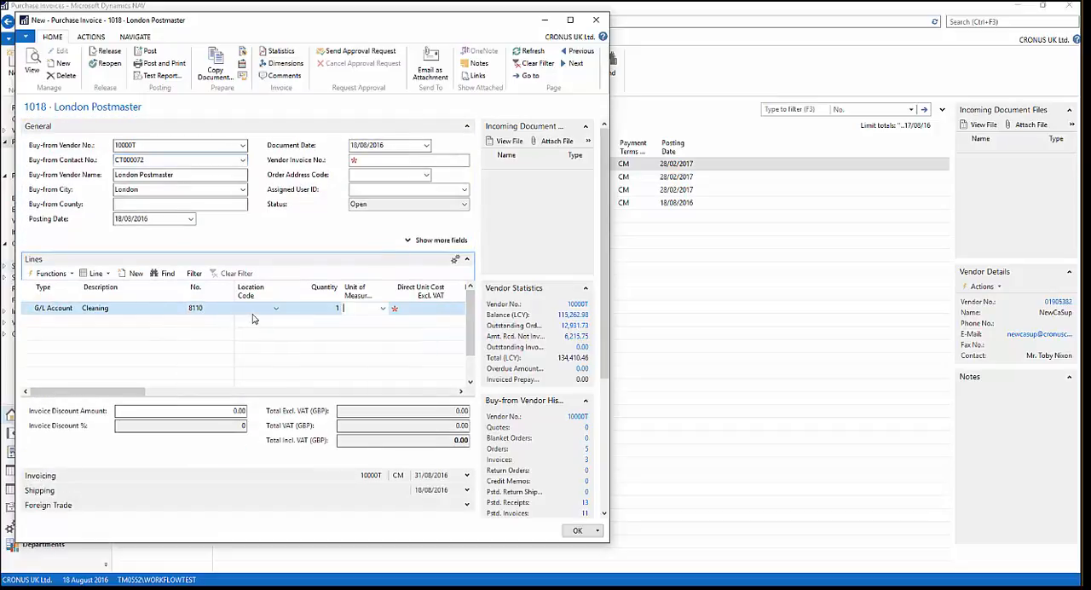
pyautogui.moveTo(138, 393); pyautogui.dragTo(180, 392)
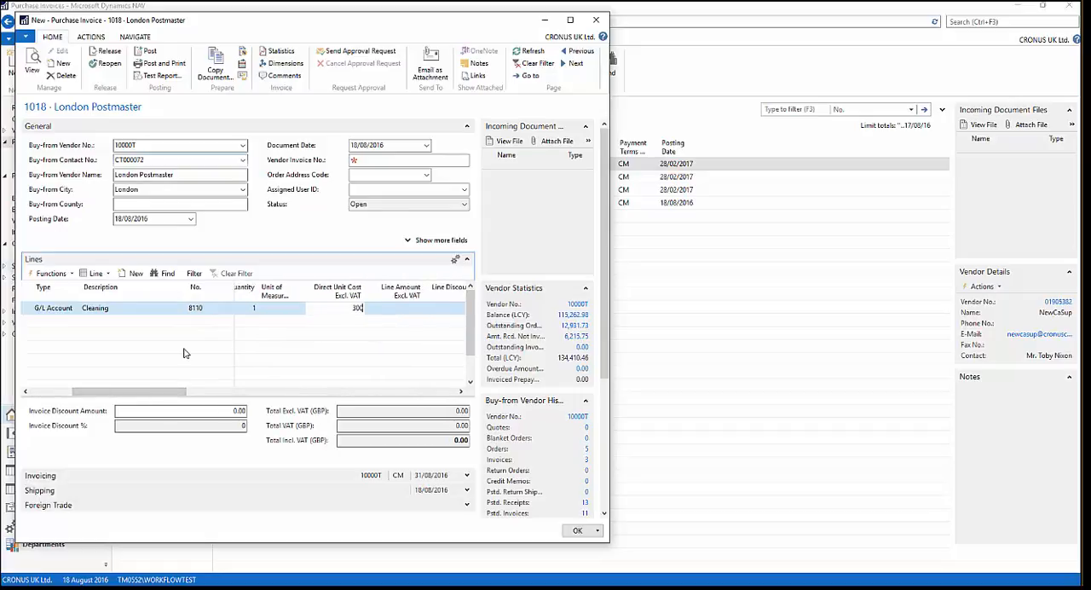
pyautogui.press('Tab')
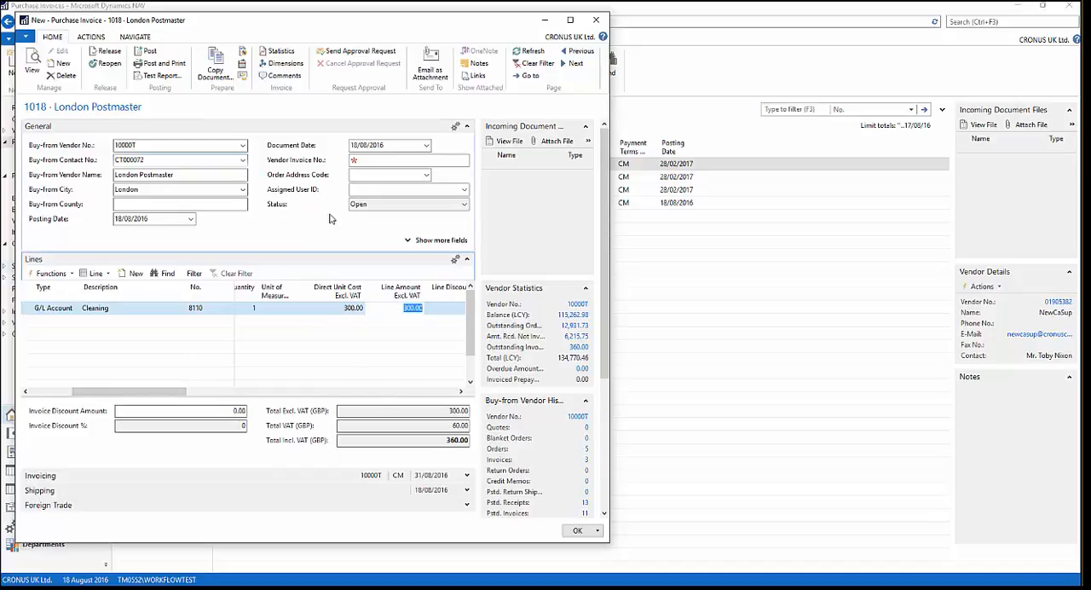
# - Set the vendor invoice number to APPROVAL TEST 1234, then release the invoice and close it
pyautogui.click(370, 160)
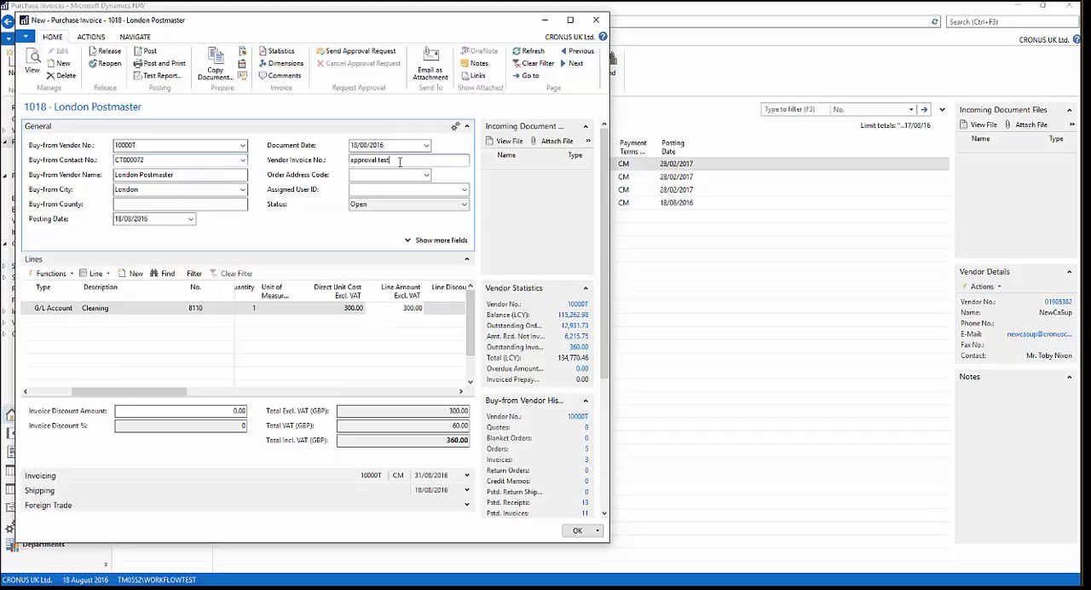
pyautogui.write('4')
pyautogui.press('Tab')
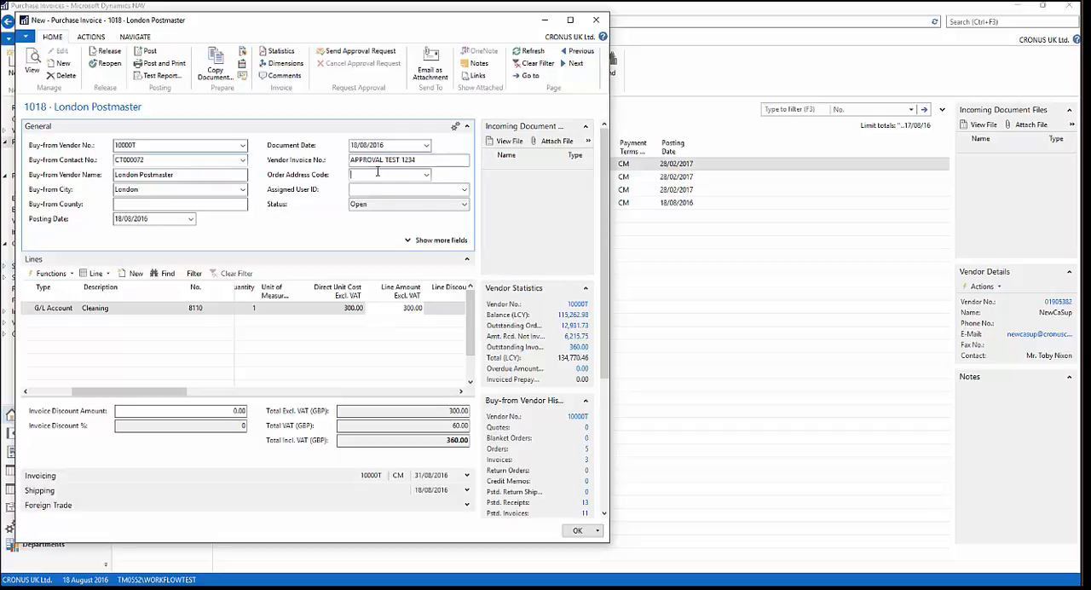
pyautogui.moveTo(421, 161); pyautogui.dragTo(293, 162)
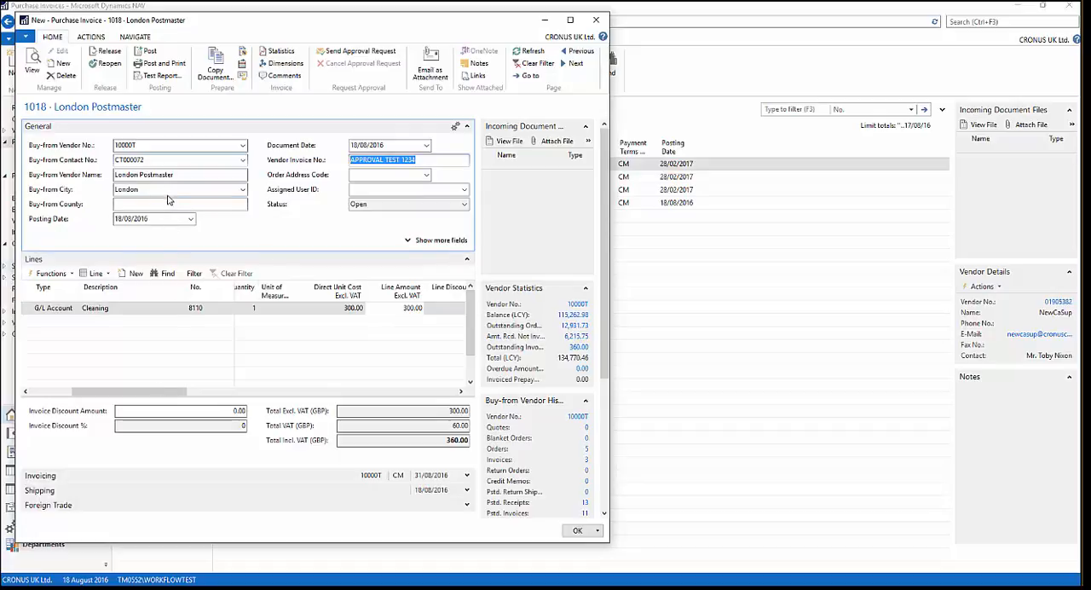
pyautogui.click(185, 175)
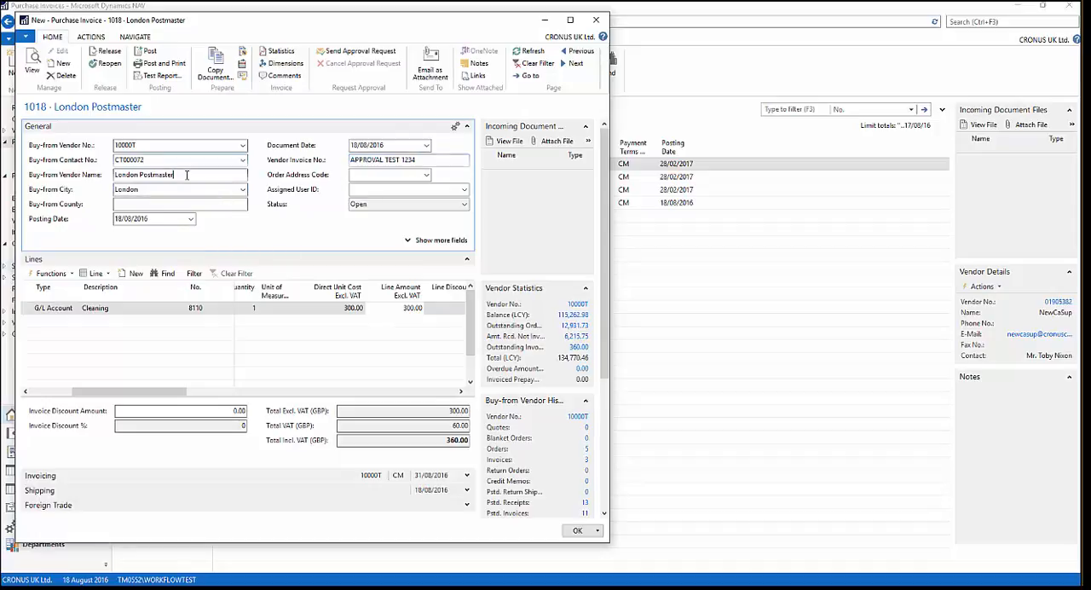
pyautogui.click(107, 52)
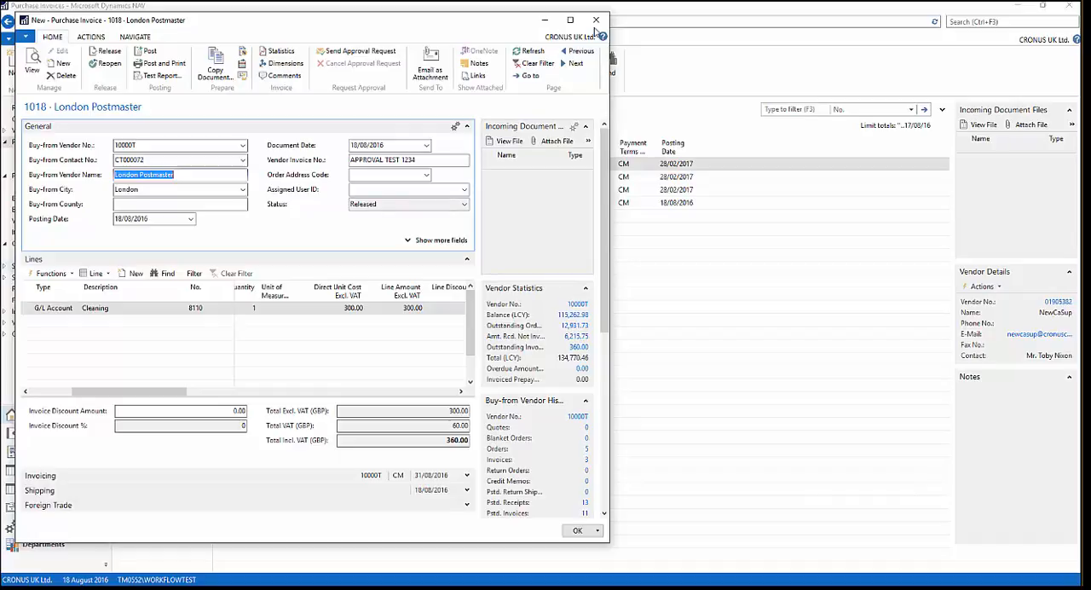
pyautogui.click(596, 22)
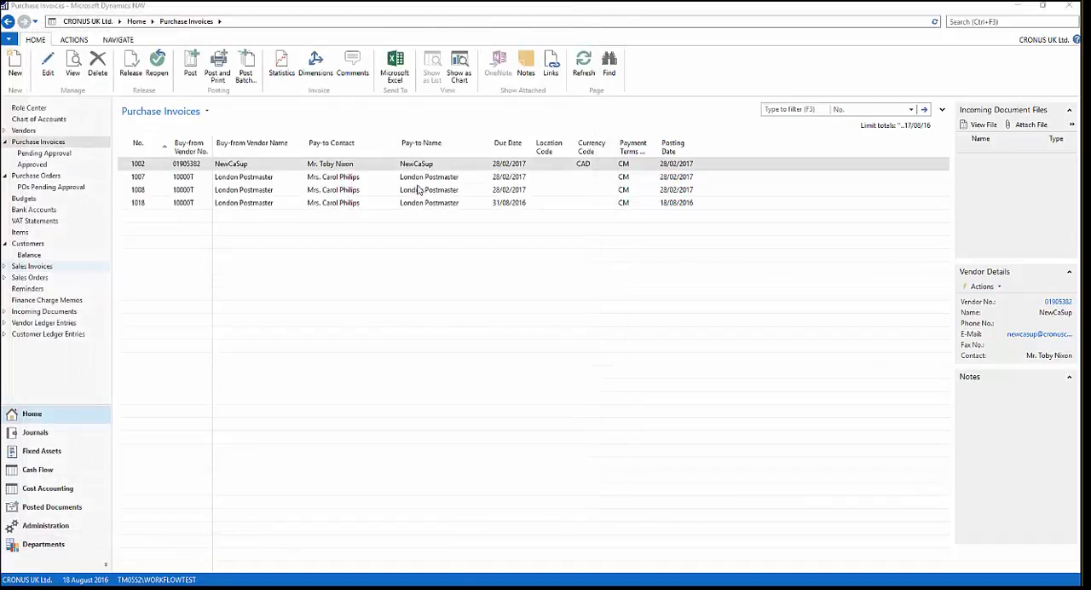
# - Check the Purchase Invoices list for the released London Postmaster invoice
pyautogui.click(279, 178)
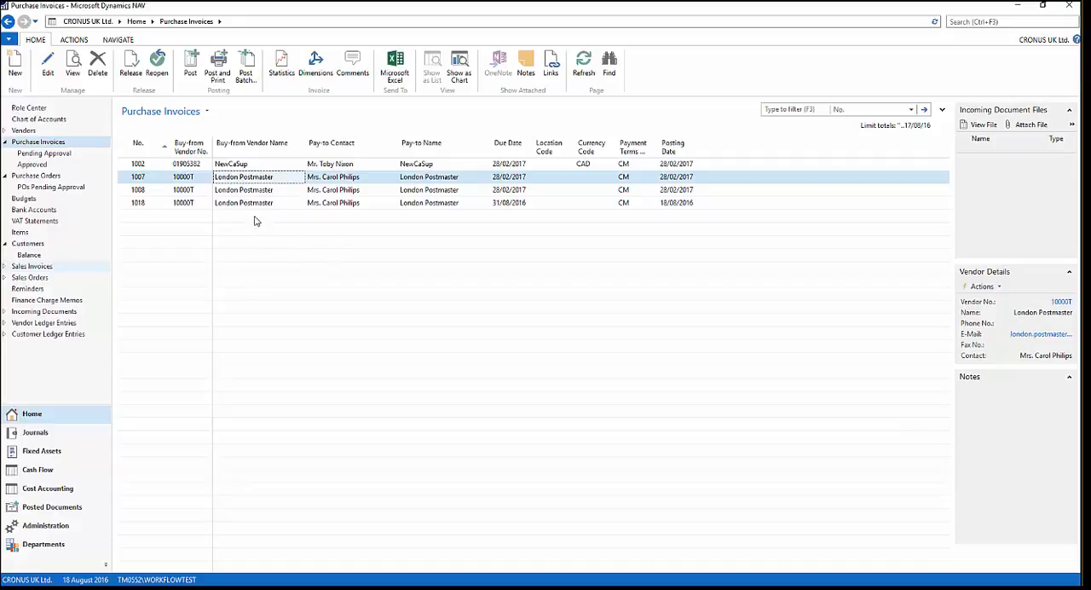
pyautogui.click(251, 204)
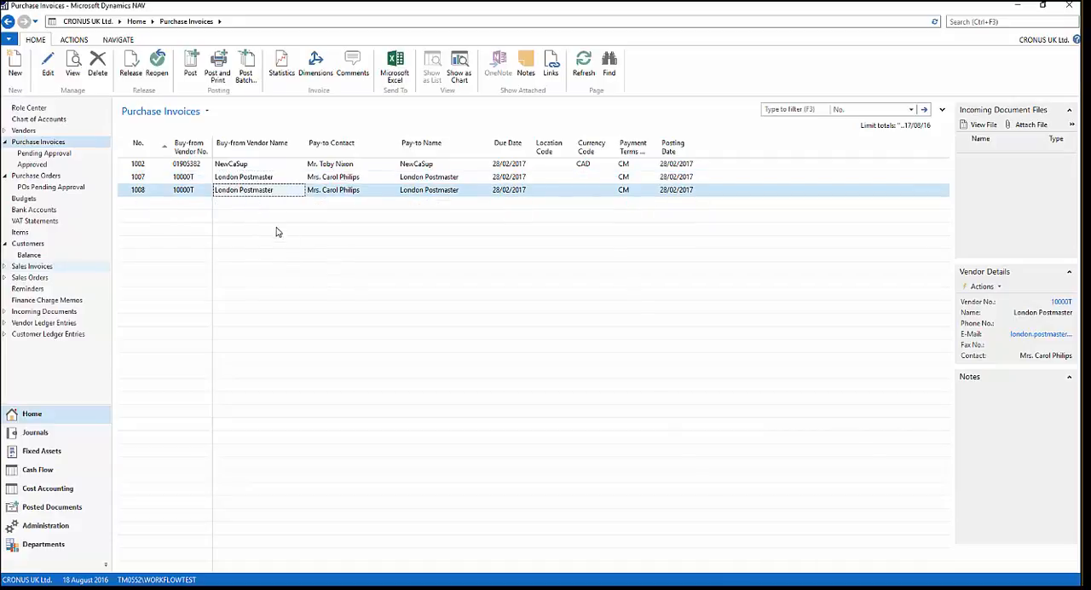
pyautogui.click(256, 176)
pyautogui.click(253, 164)
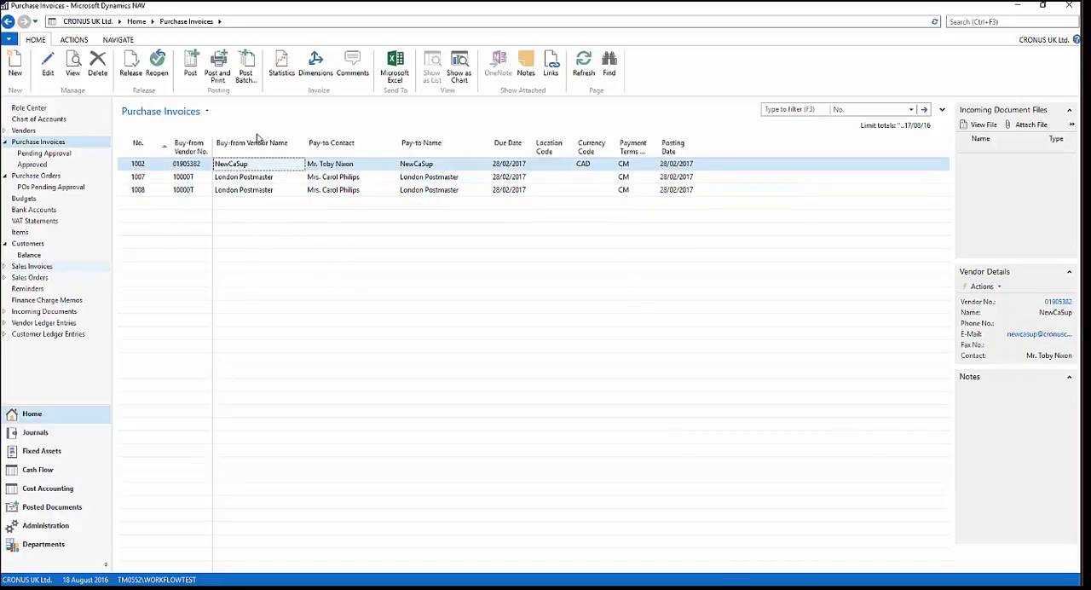
pyautogui.click(273, 195)
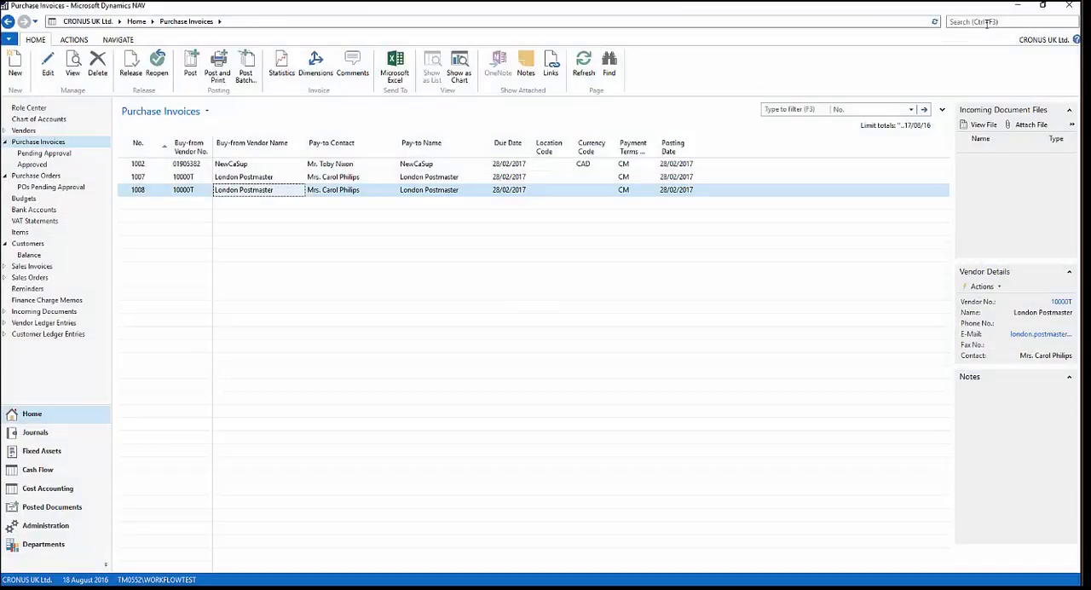
# - Inspect the newest London Postmaster invoice in Posted Purchase Invoices and close it
pyautogui.click(987, 24)
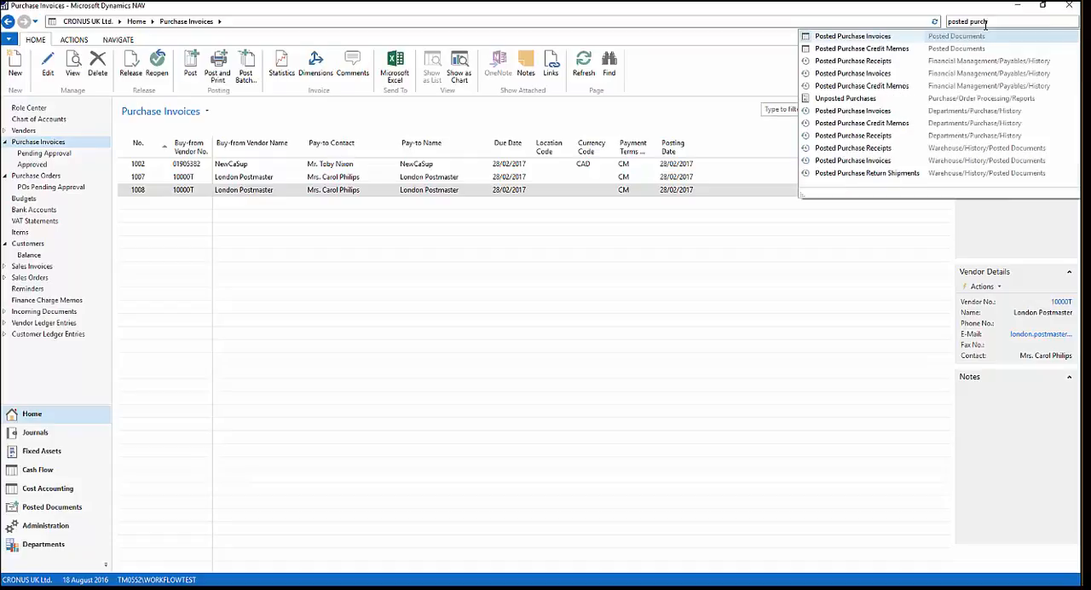
pyautogui.click(844, 35)
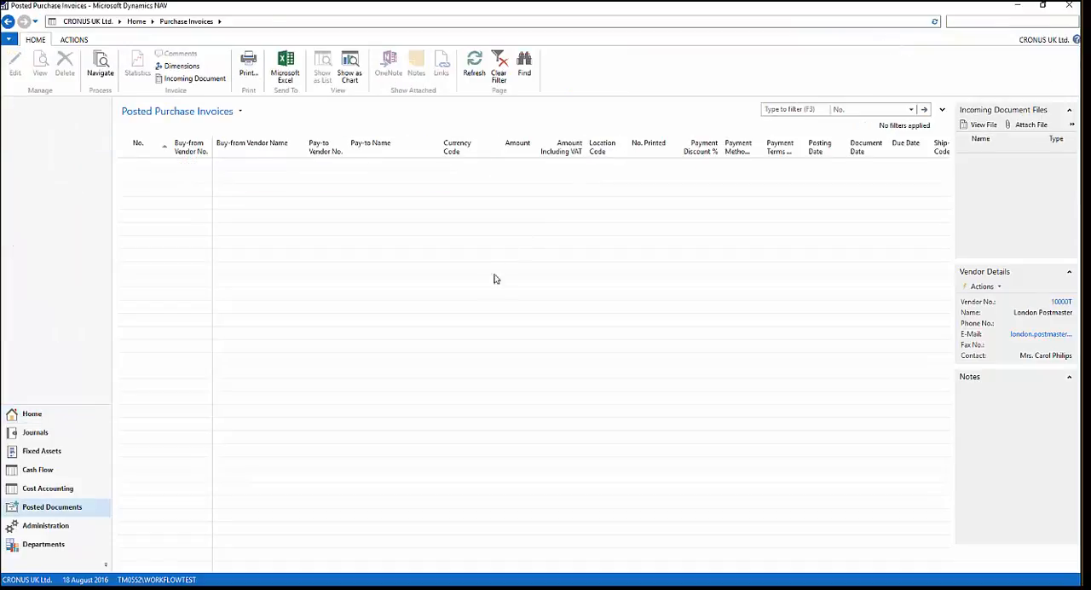
pyautogui.moveTo(944, 243); pyautogui.dragTo(918, 415)
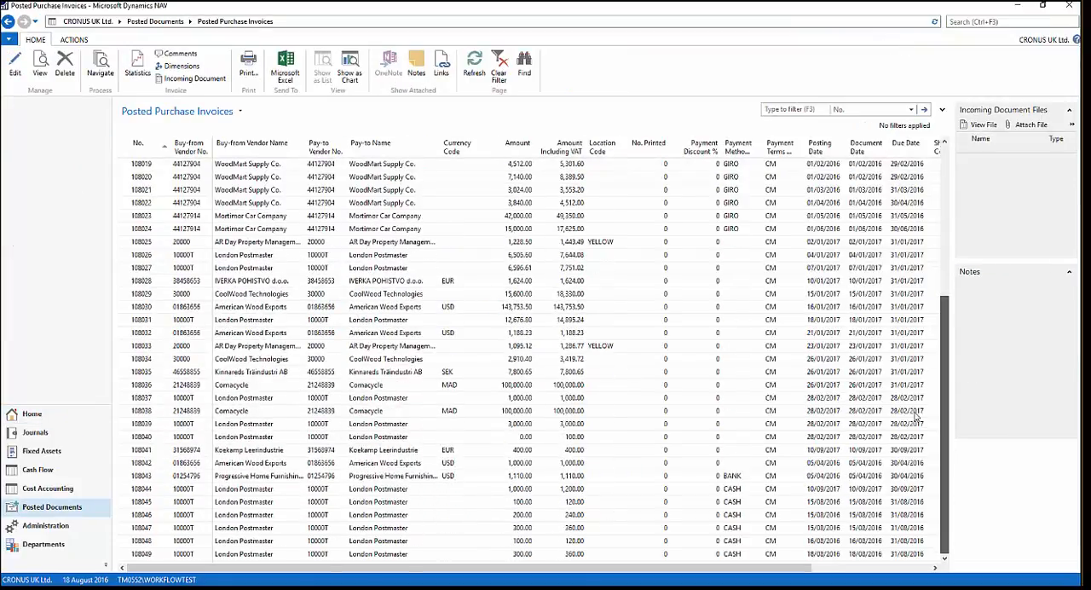
pyautogui.click(253, 555)
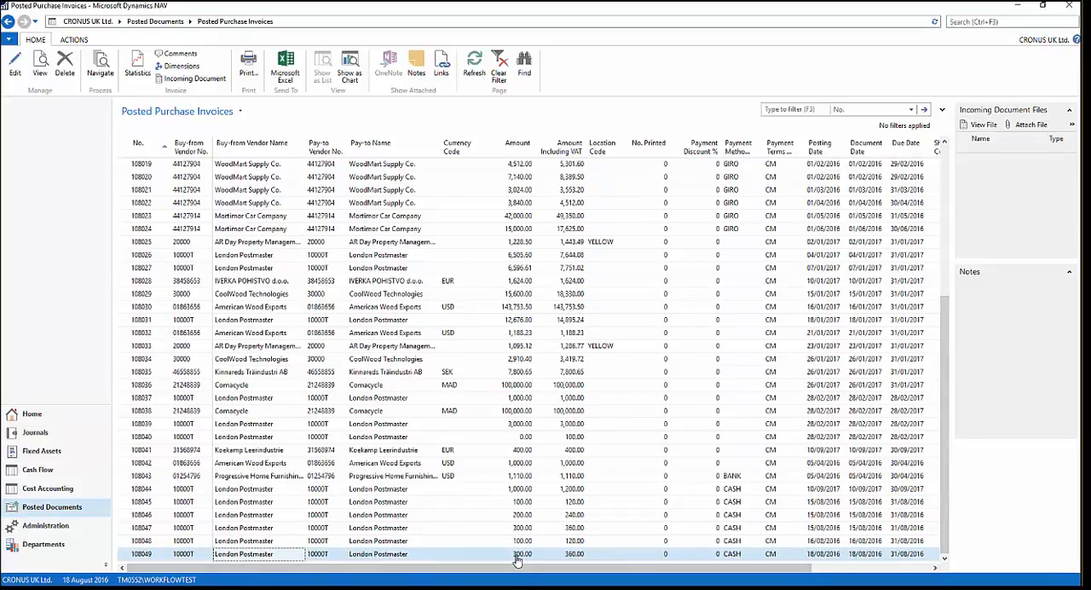
pyautogui.doubleClick(400, 554)
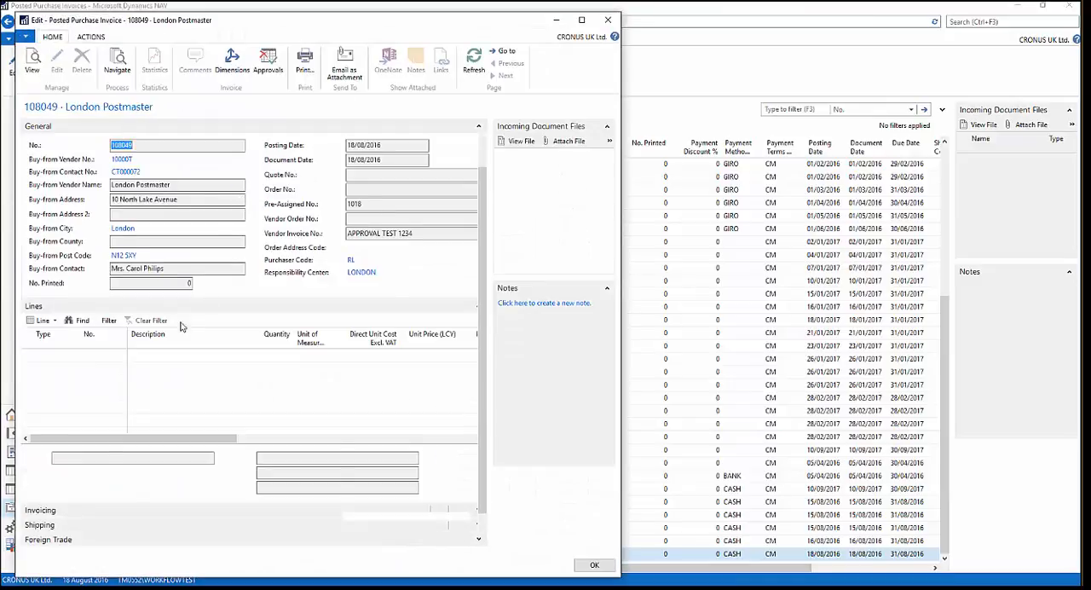
pyautogui.click(607, 19)
# - Examine the payment line in the BANK batch of Payment Journals and close the journal
pyautogui.click(965, 22)
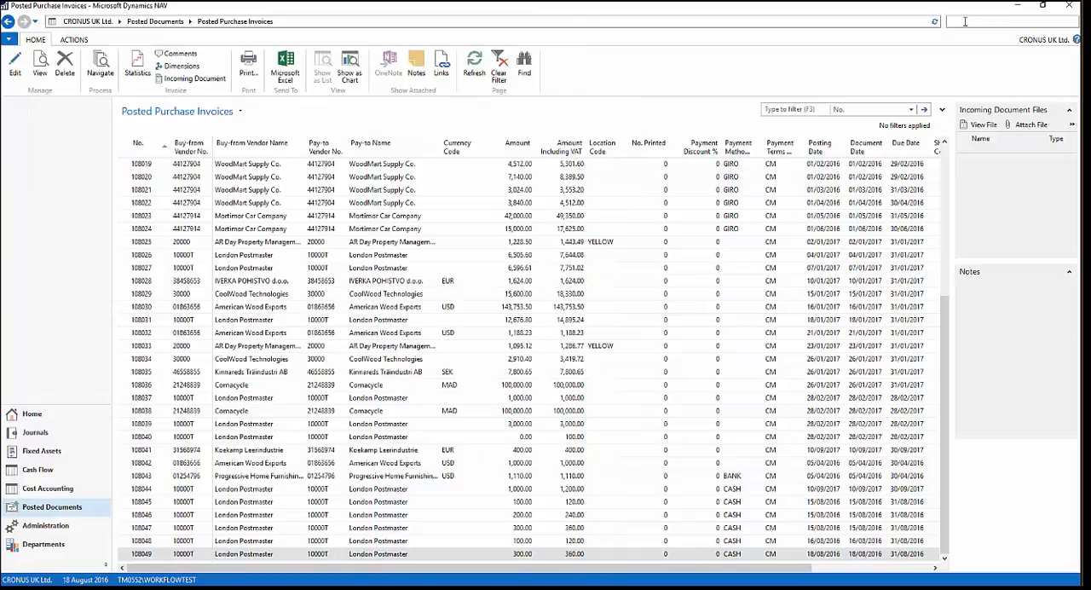
pyautogui.write('p')
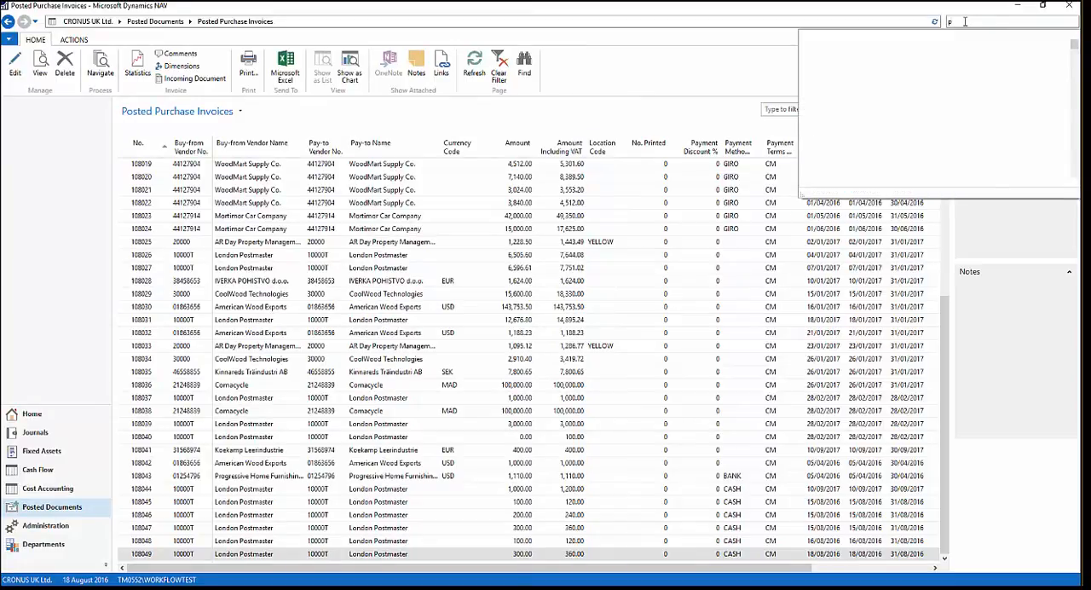
pyautogui.write('ayme')
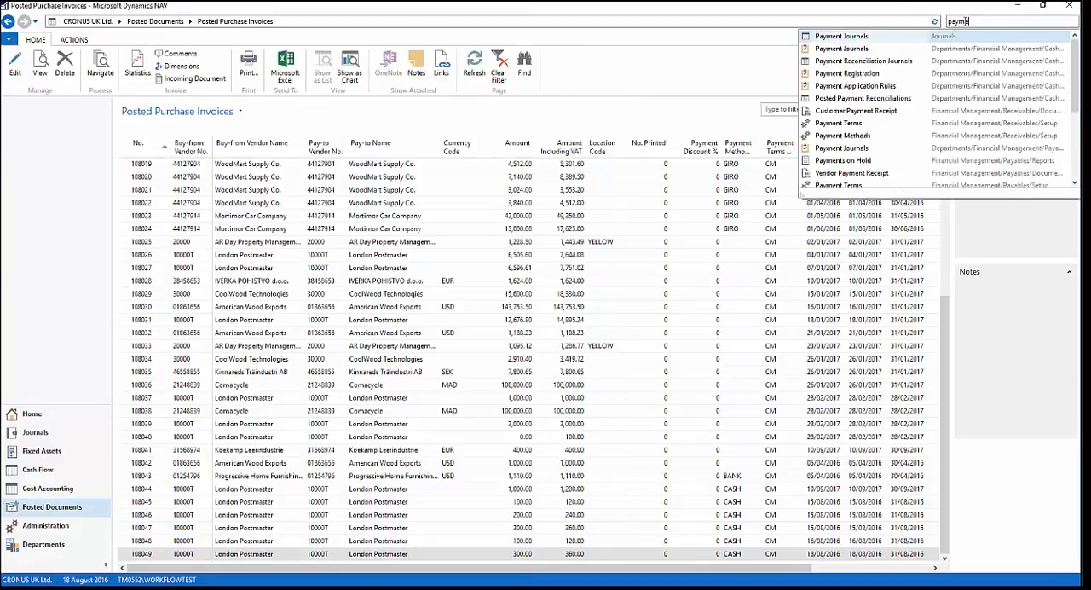
pyautogui.click(852, 36)
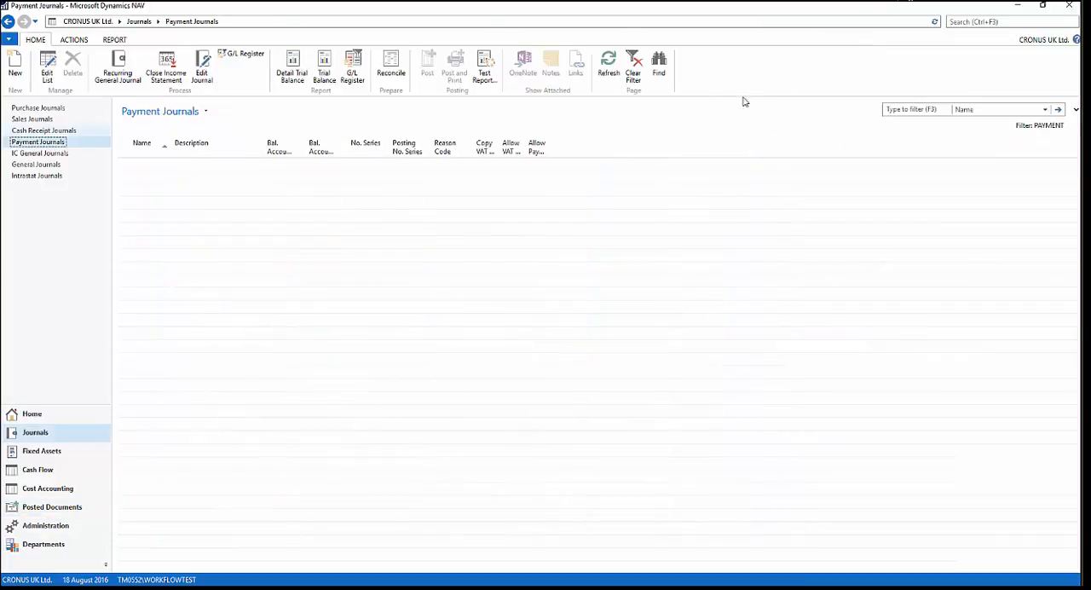
pyautogui.click(203, 181)
pyautogui.doubleClick(204, 185)
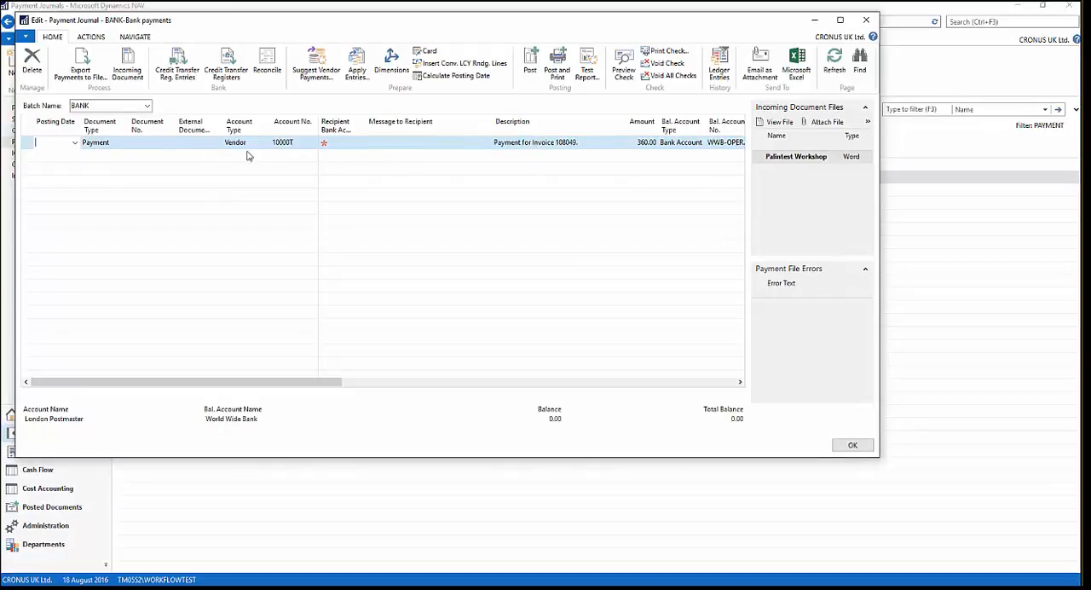
pyautogui.moveTo(278, 378); pyautogui.dragTo(260, 361)
pyautogui.click(868, 19)
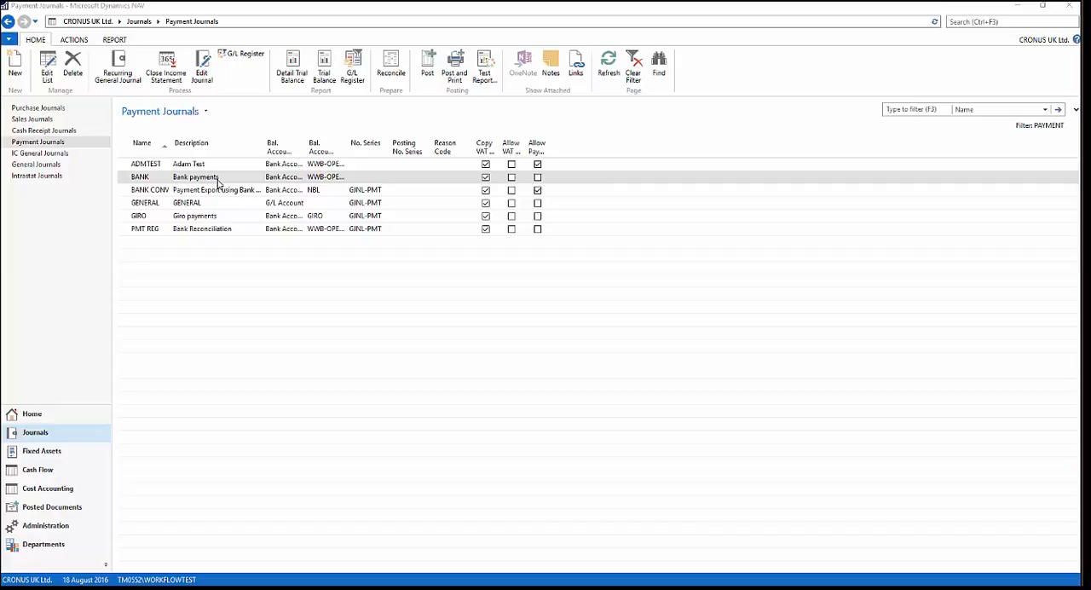
# - Search for the Purchase Invoices list and open it
pyautogui.click(1009, 20)
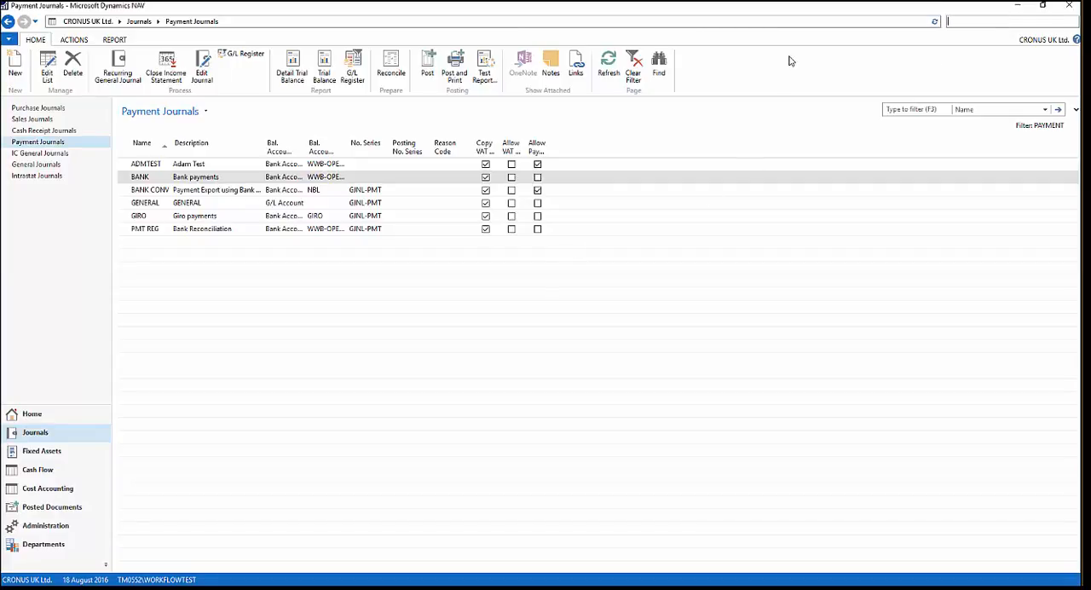
pyautogui.write('Purchase invo')
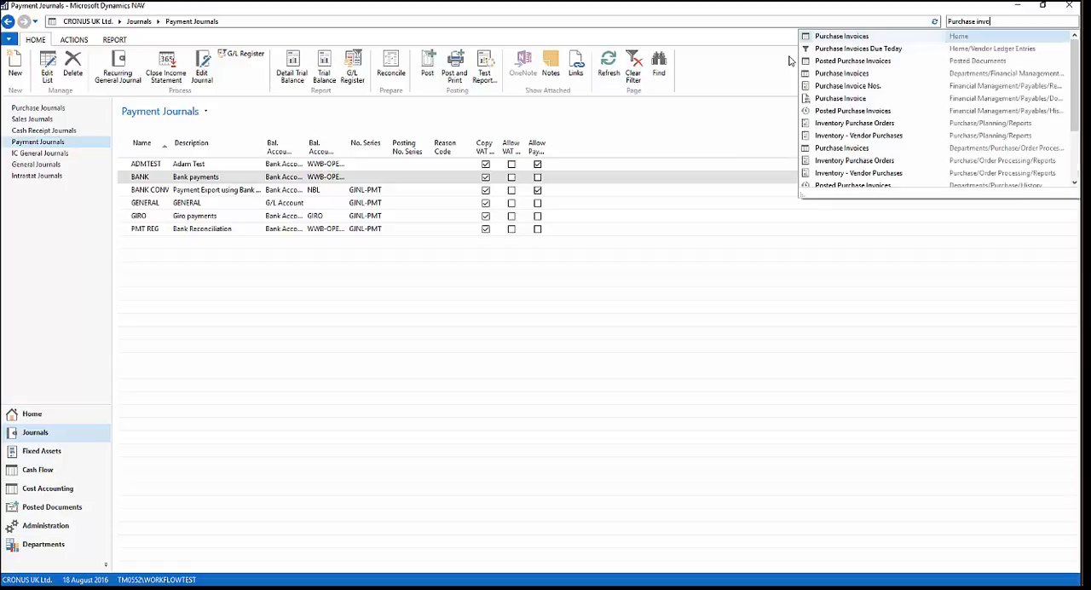
pyautogui.click(823, 38)
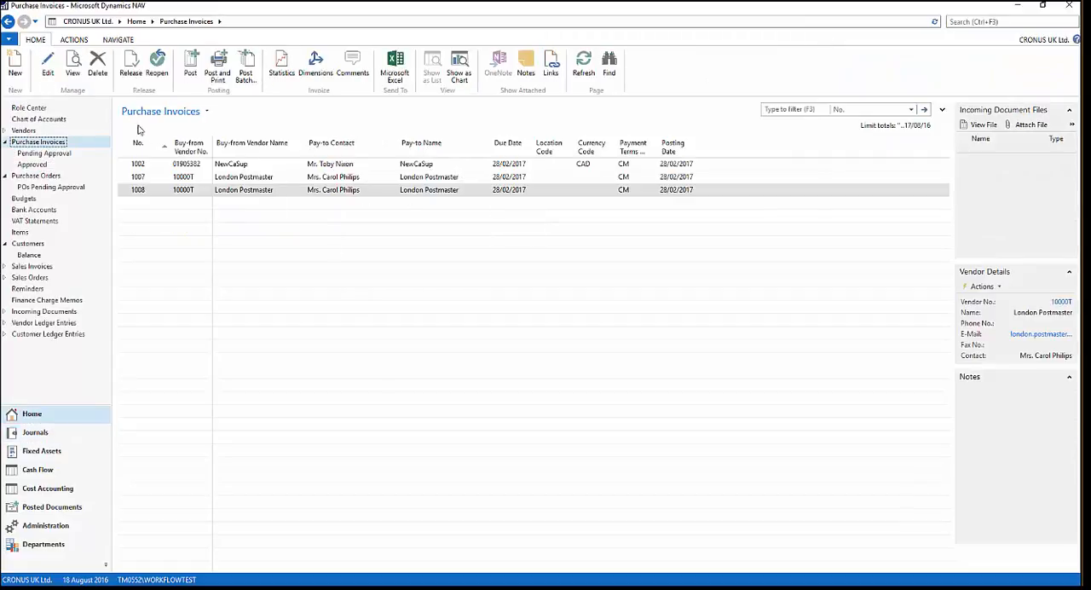
# - Create a new purchase invoice for the vendor London Postmaster
pyautogui.click(16, 67)
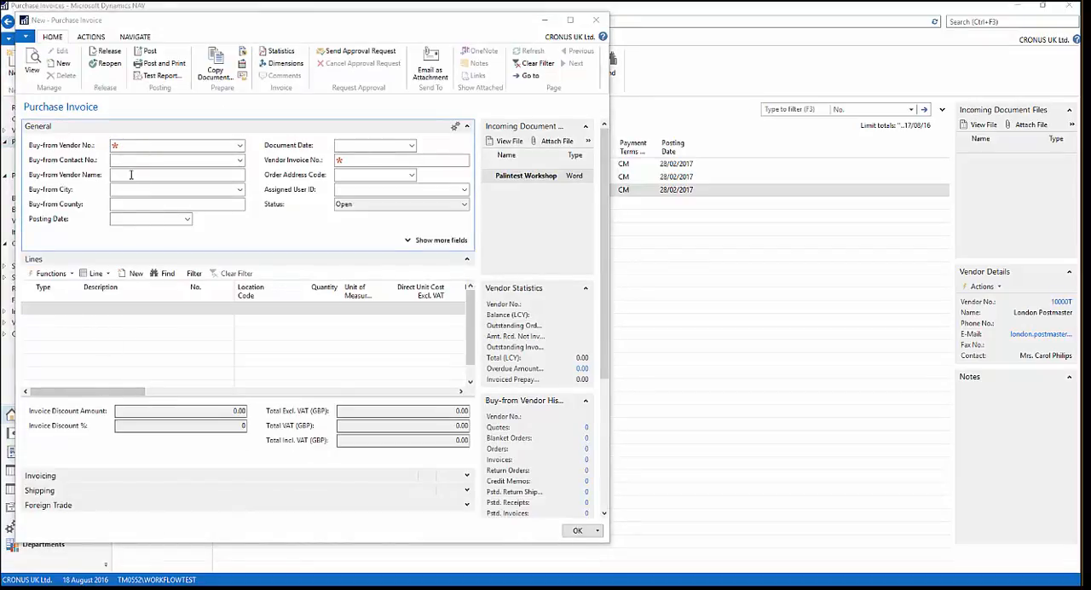
pyautogui.write('10000T')
pyautogui.press('Tab')
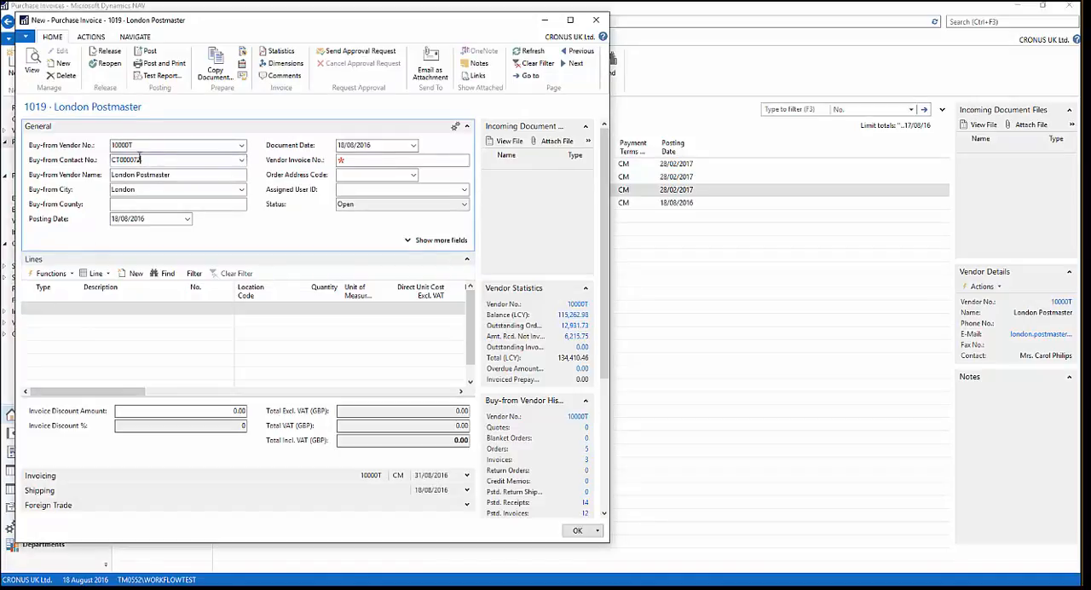
# - Add an invoice line of type G/L Account for the Cleaning account 8110
pyautogui.click(38, 307)
pyautogui.click(74, 307)
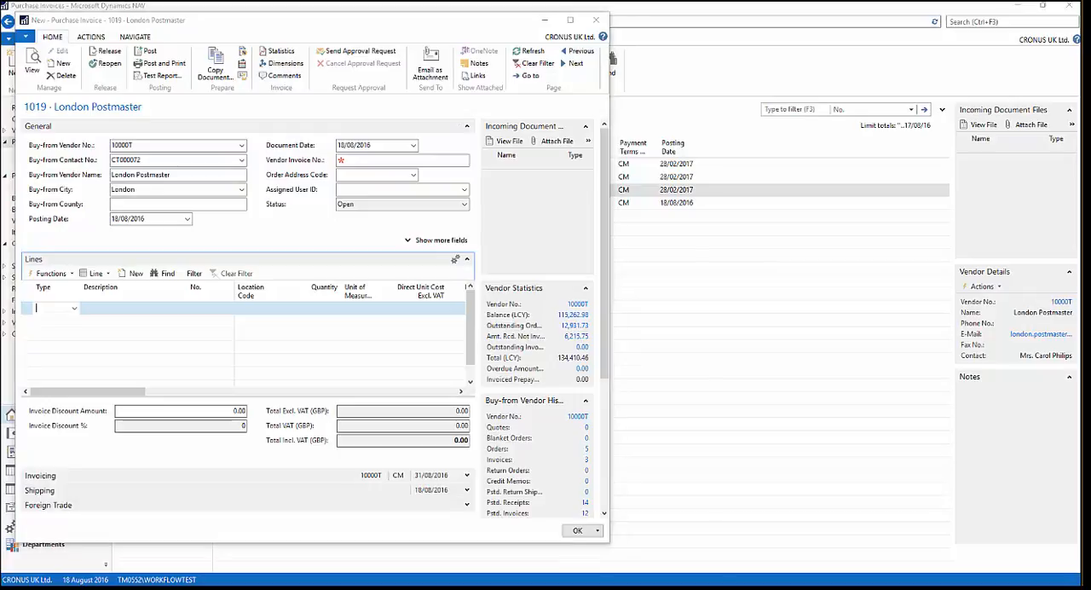
pyautogui.click(54, 312)
pyautogui.write('8110')
pyautogui.click(127, 306)
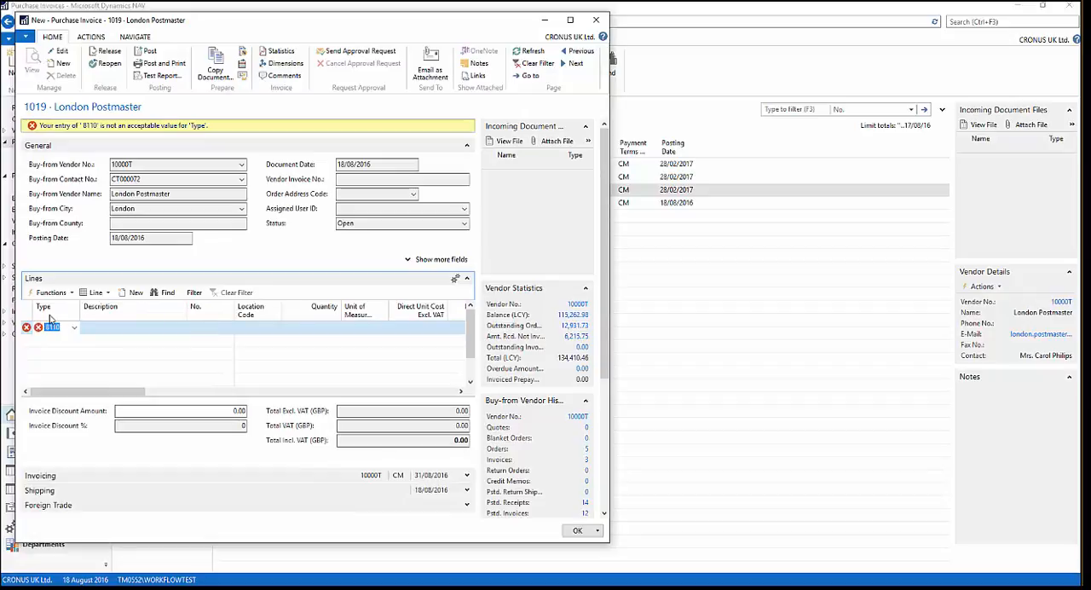
pyautogui.click(74, 327)
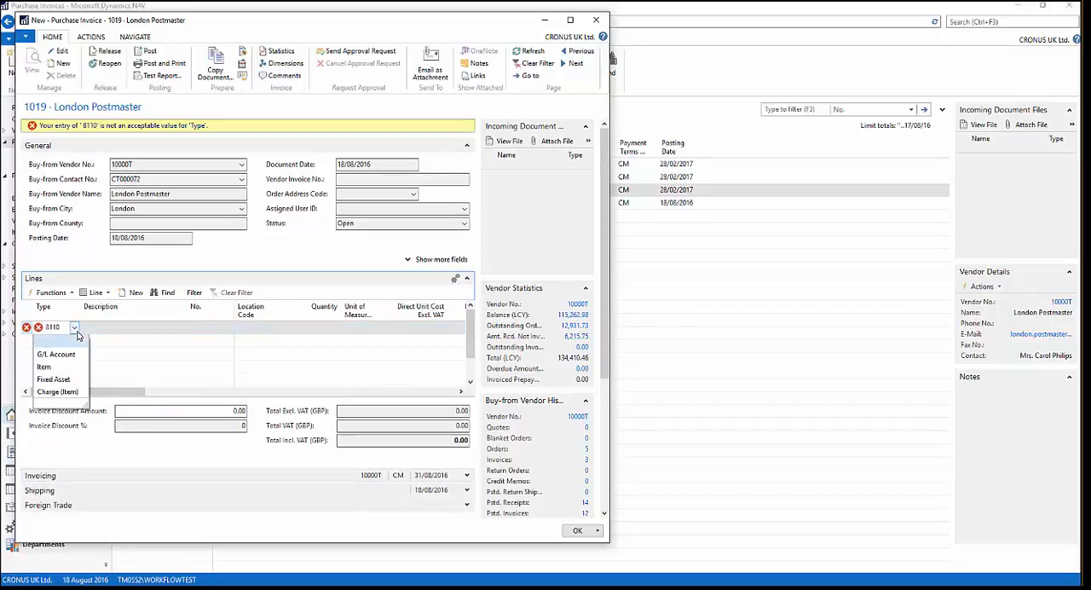
pyautogui.click(56, 353)
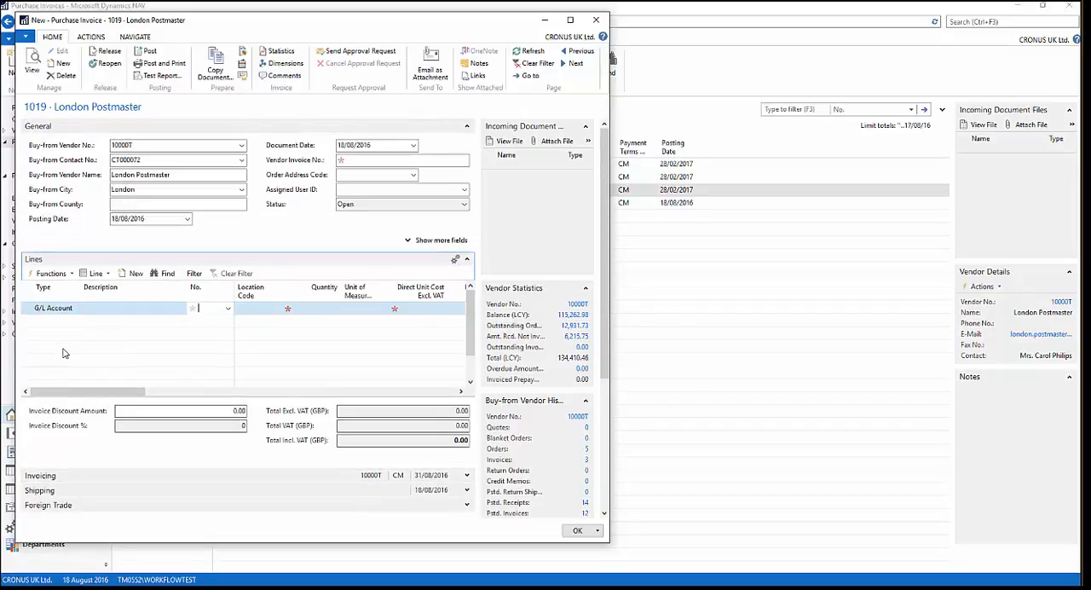
pyautogui.write('8110')
pyautogui.press('Tab')
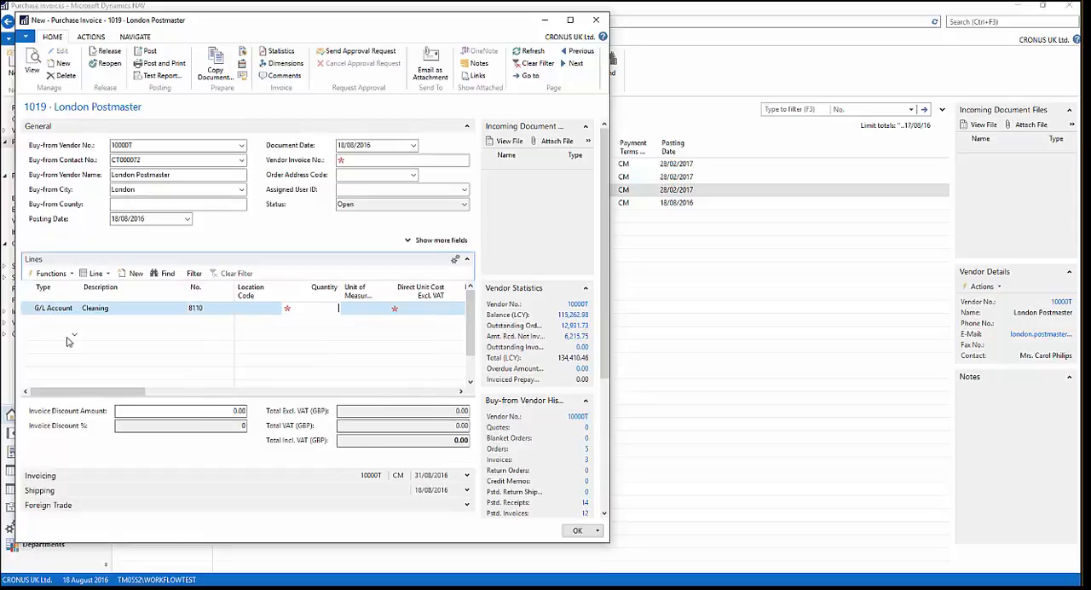
# - Set the Cleaning line's quantity to 1 and its direct unit cost excluding VAT to 350
pyautogui.write('1')
pyautogui.press('Tab')
pyautogui.press('Tab')
pyautogui.press('Tab')
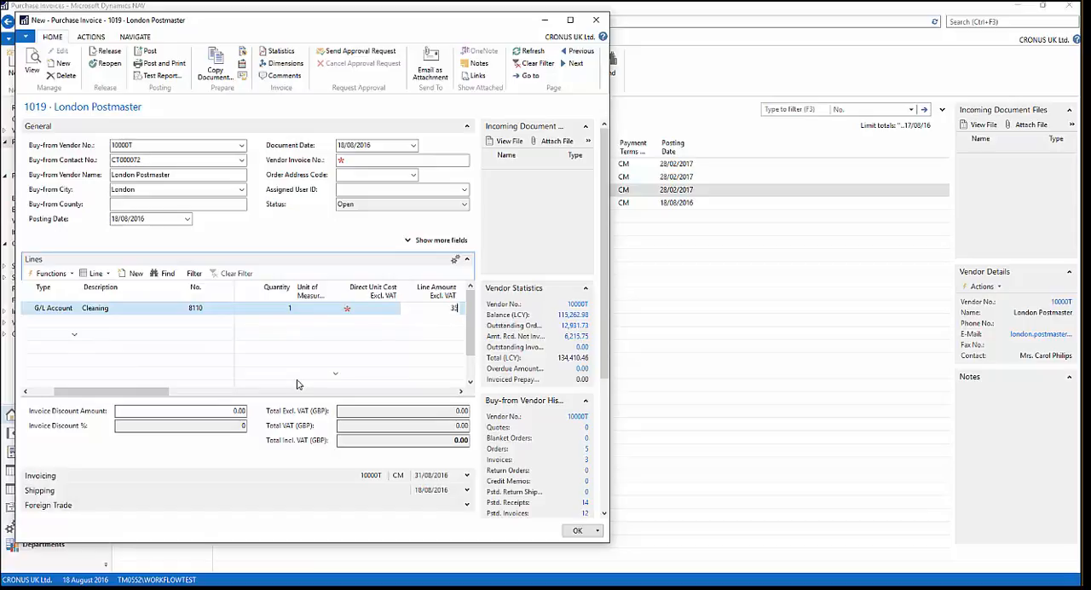
pyautogui.doubleClick(451, 304)
pyautogui.press('BackSpace')
pyautogui.click(384, 309)
pyautogui.write('350')
pyautogui.press('Tab')
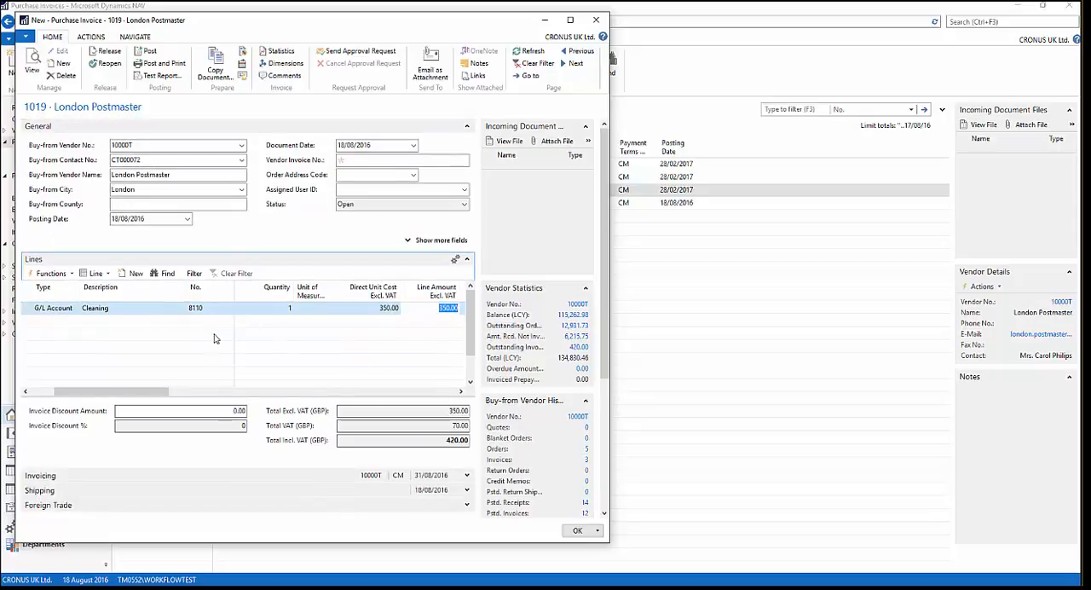
# - Enter WORKFLOW TEST 4566 as the vendor invoice number
pyautogui.click(353, 159)
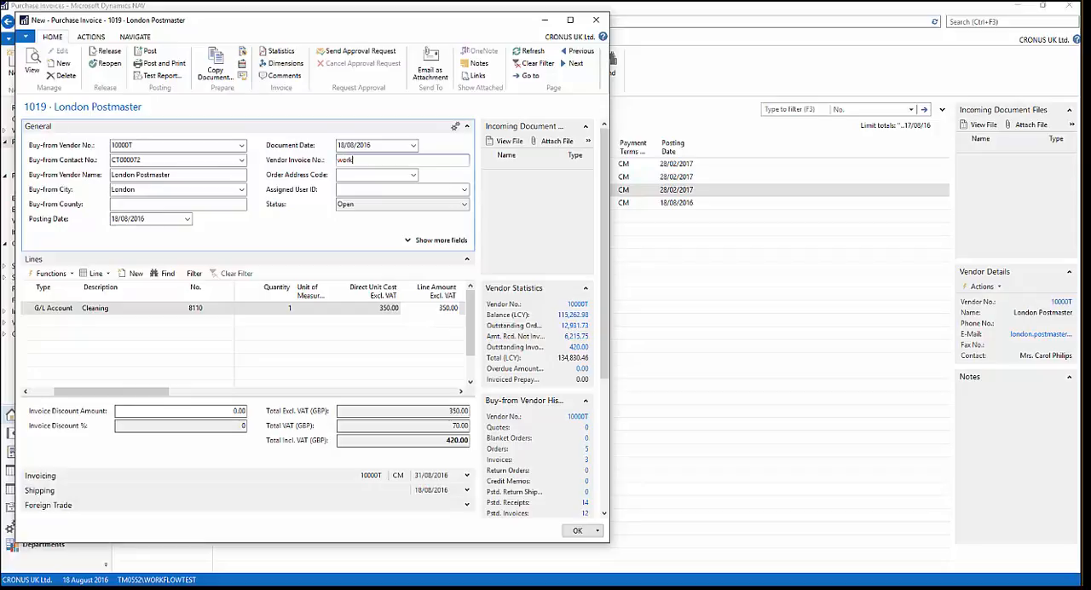
pyautogui.write('flow test 4566')
pyautogui.click(357, 194)
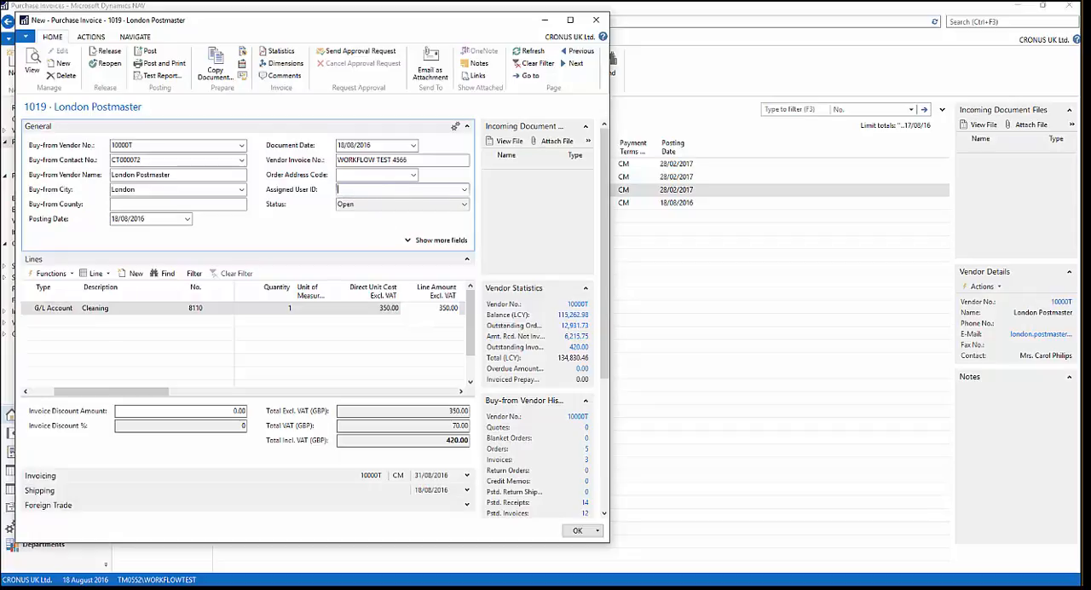
# - Release the London Postmaster purchase invoice and close its window
pyautogui.click(216, 142)
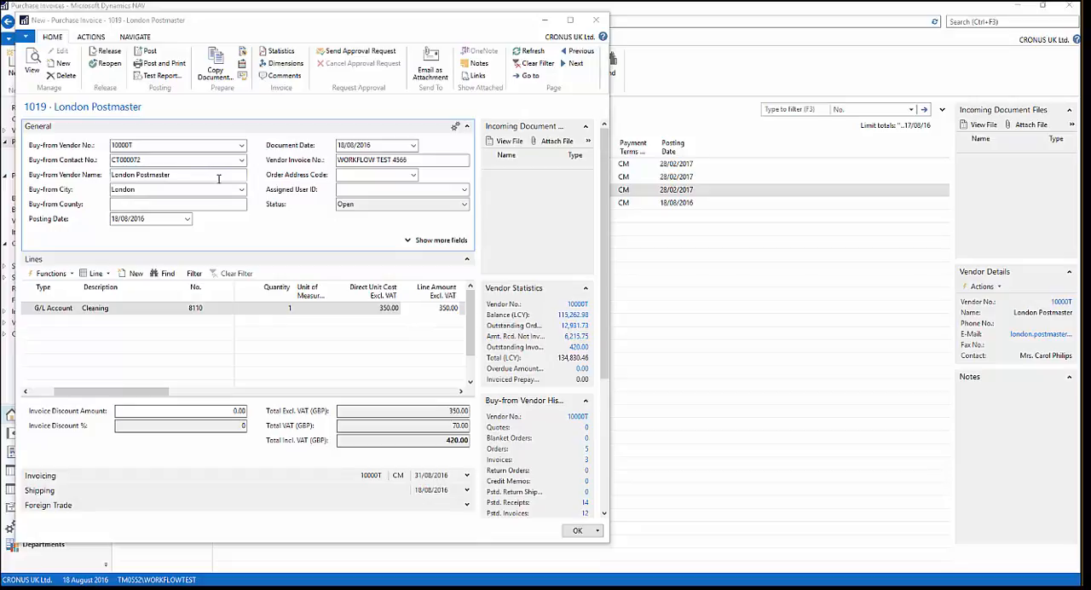
pyautogui.click(109, 52)
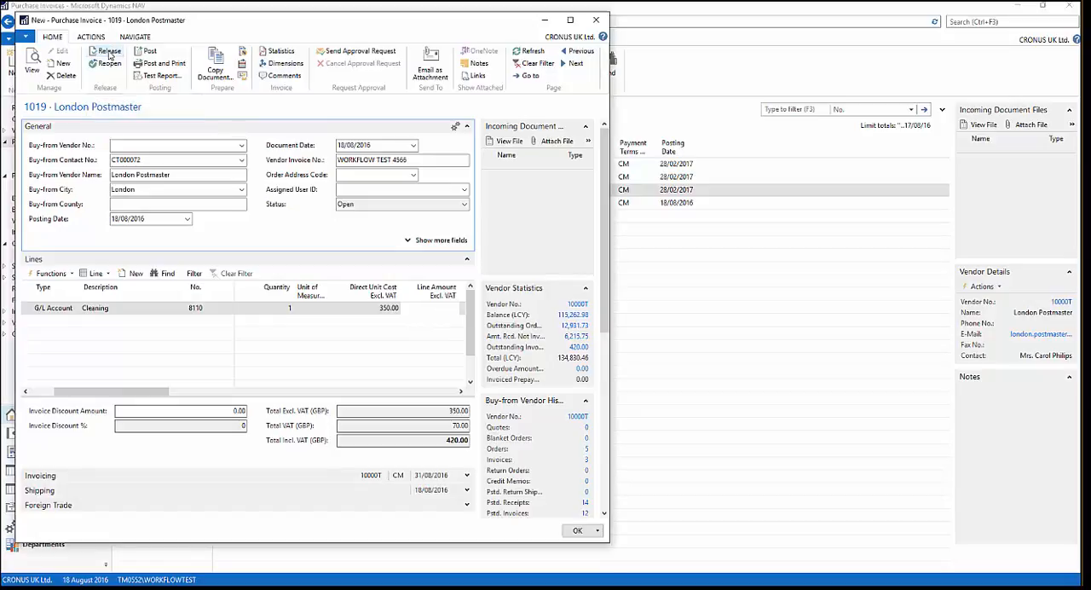
pyautogui.click(602, 20)
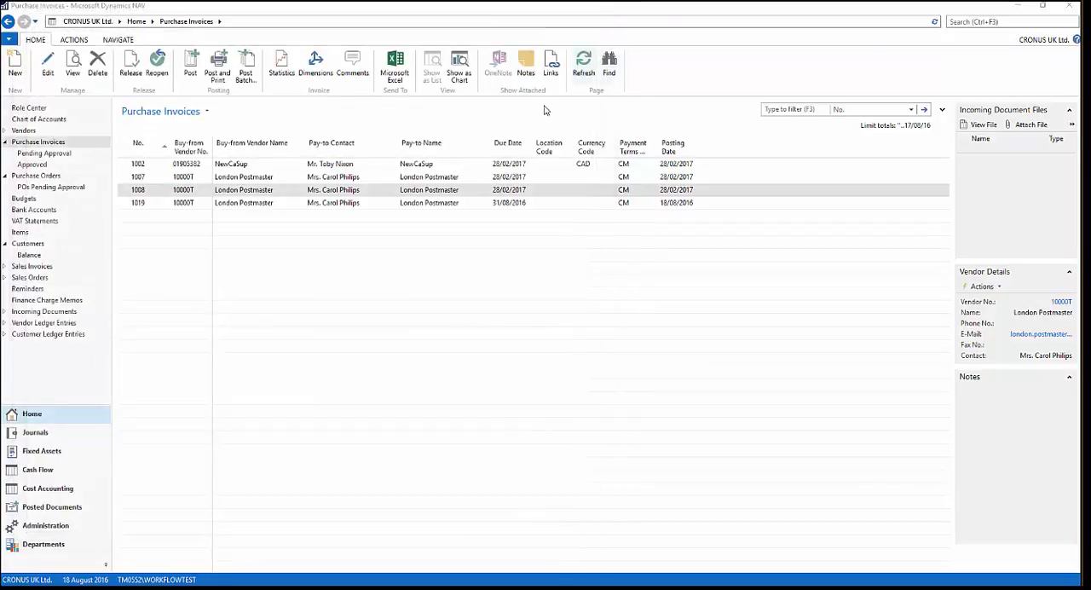
# - Check whether the released London Postmaster invoice is still in the Purchase Invoices list
pyautogui.click(346, 166)
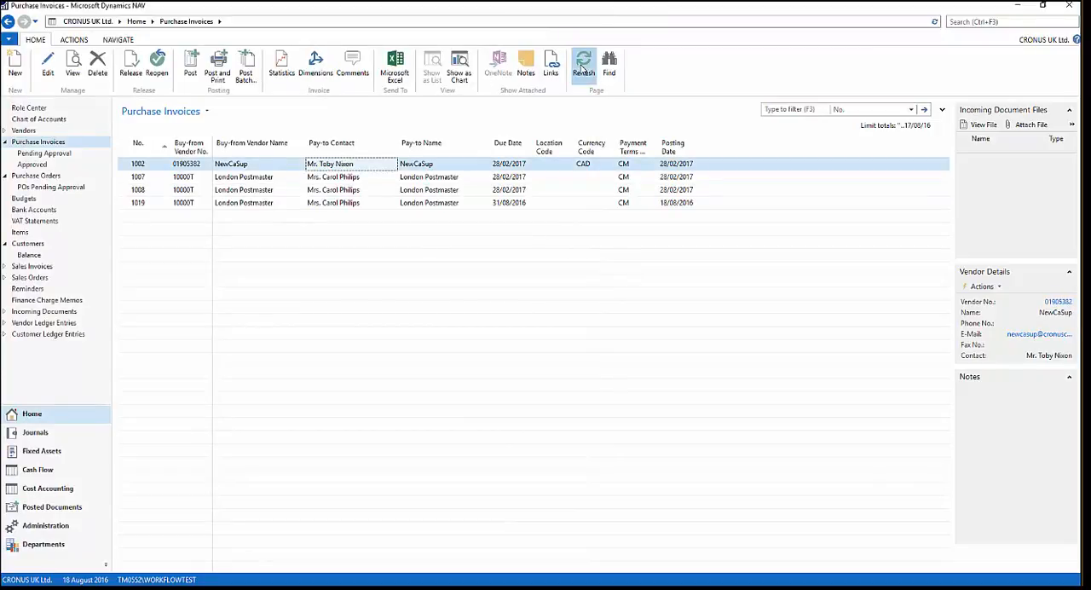
pyautogui.click(247, 180)
pyautogui.click(250, 202)
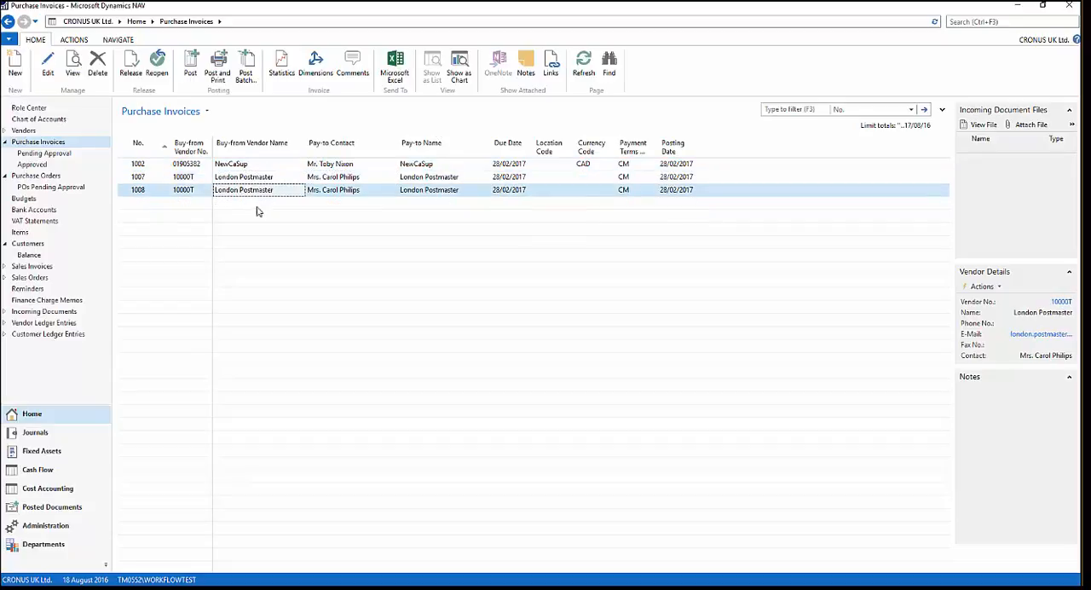
pyautogui.click(260, 168)
pyautogui.click(262, 191)
# - Find the Posted Purchase Invoices list and compare the two newest London Postmaster invoices
pyautogui.click(1001, 21)
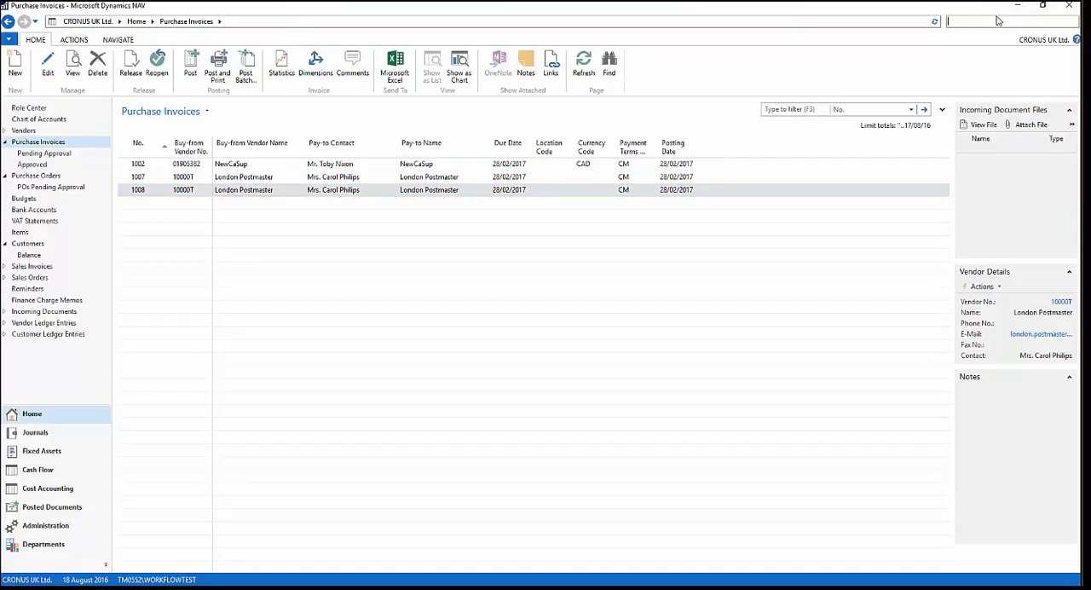
pyautogui.write('posted purchase')
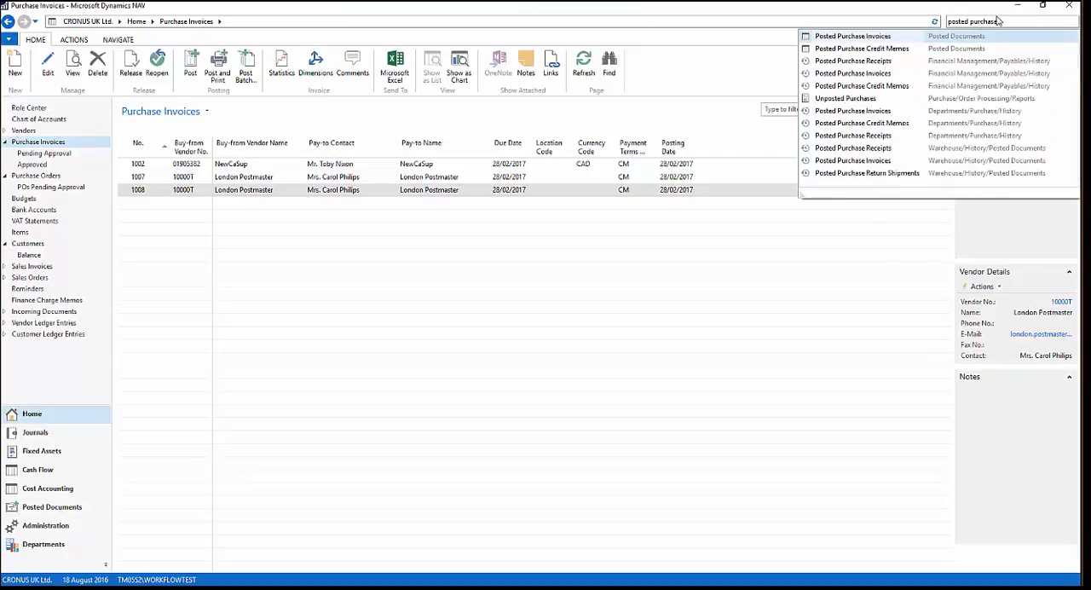
pyautogui.click(878, 37)
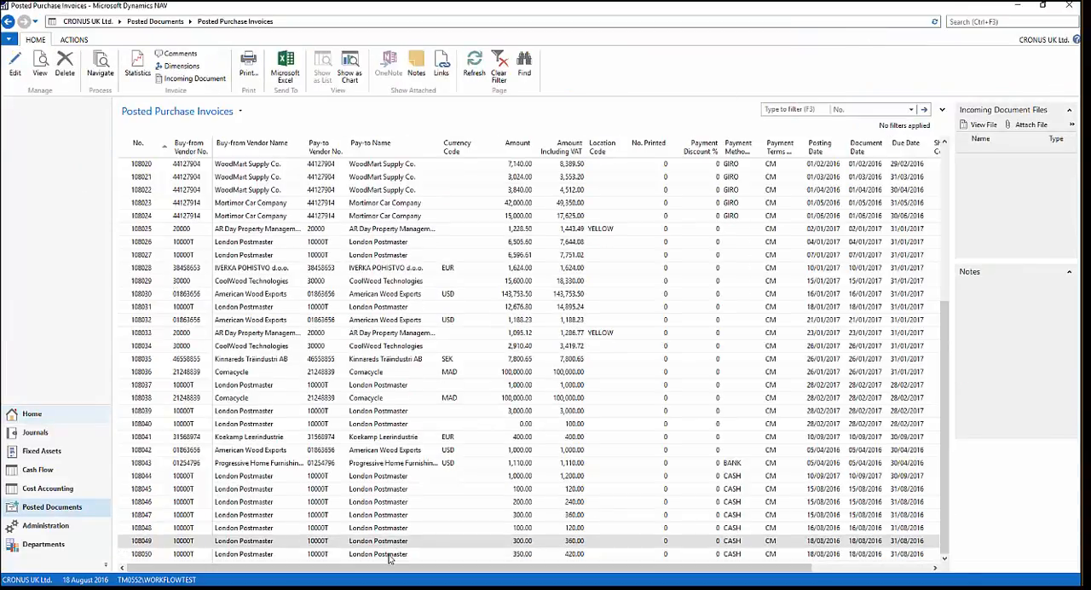
pyautogui.click(396, 556)
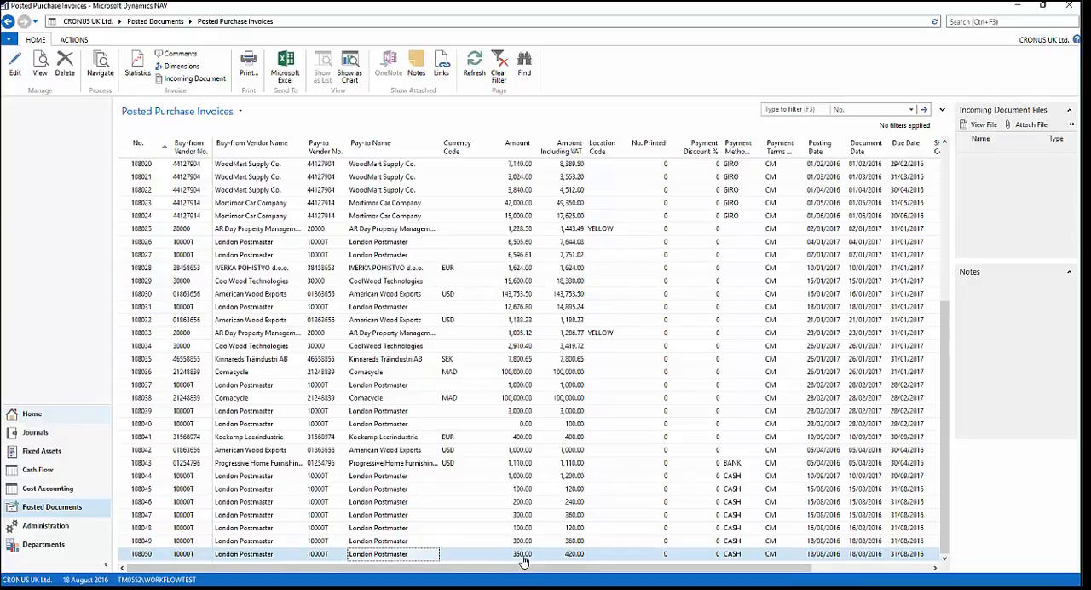
pyautogui.click(427, 542)
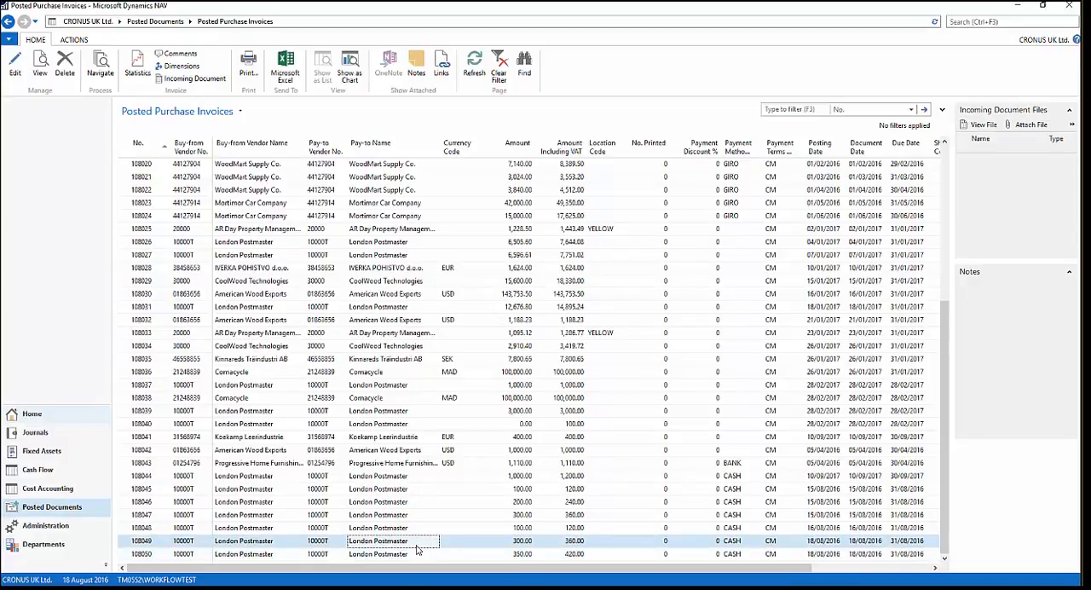
pyautogui.click(397, 556)
pyautogui.click(400, 543)
pyautogui.click(396, 555)
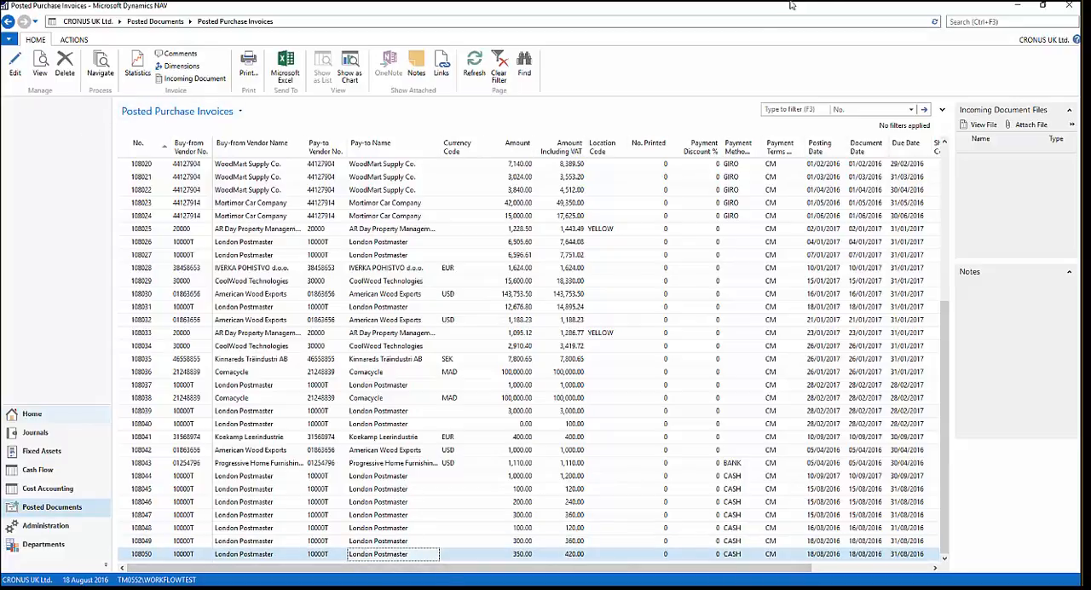
# - Search for Payment Journals and open the BANK batch
pyautogui.click(955, 21)
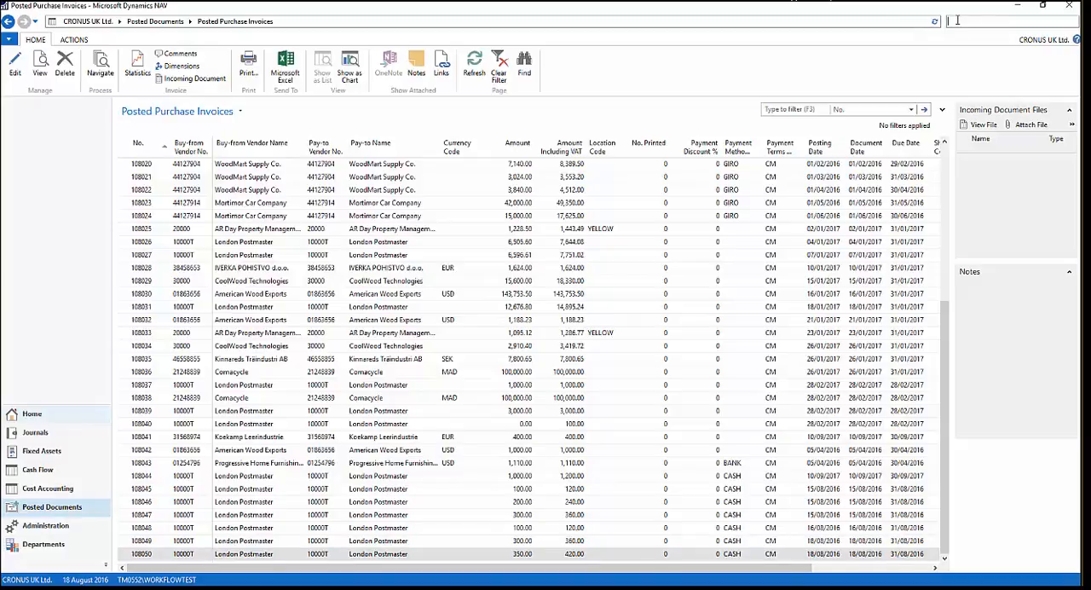
pyautogui.write('payment jou')
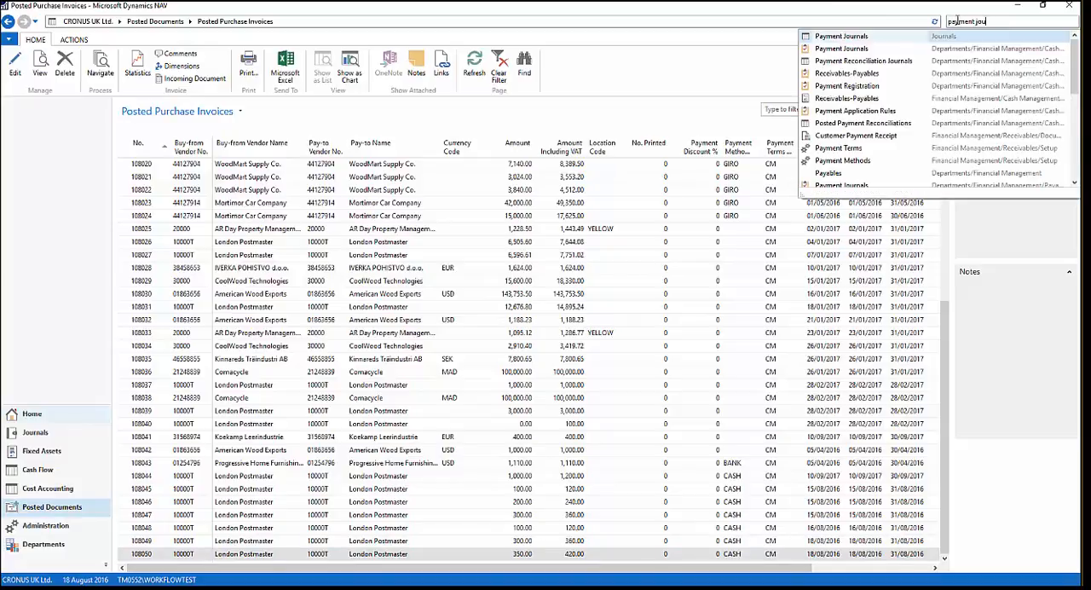
pyautogui.write('rnal')
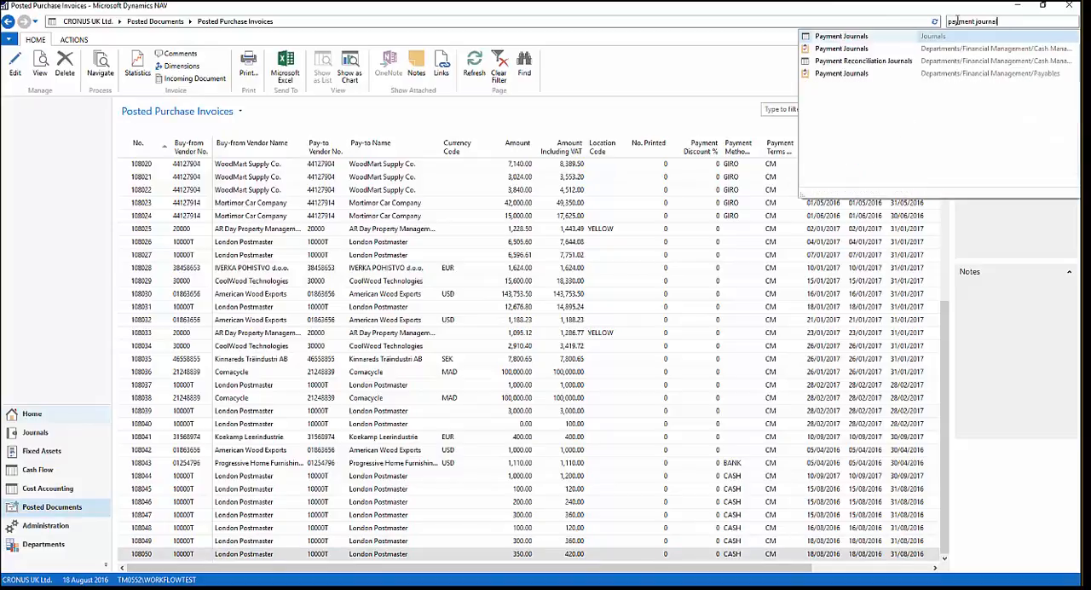
pyautogui.click(839, 41)
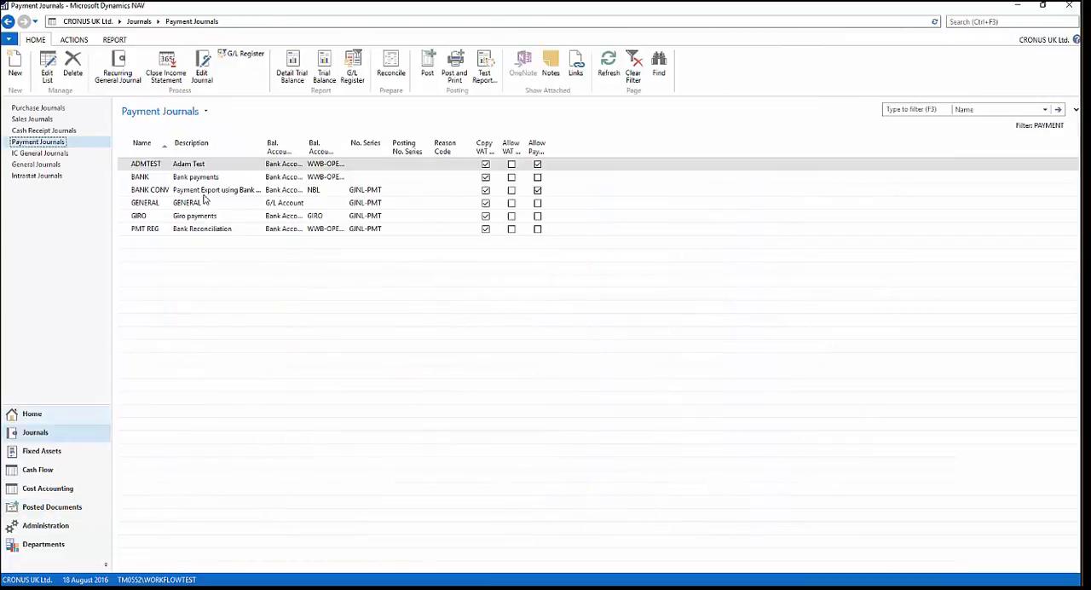
pyautogui.click(191, 179)
pyautogui.doubleClick(189, 181)
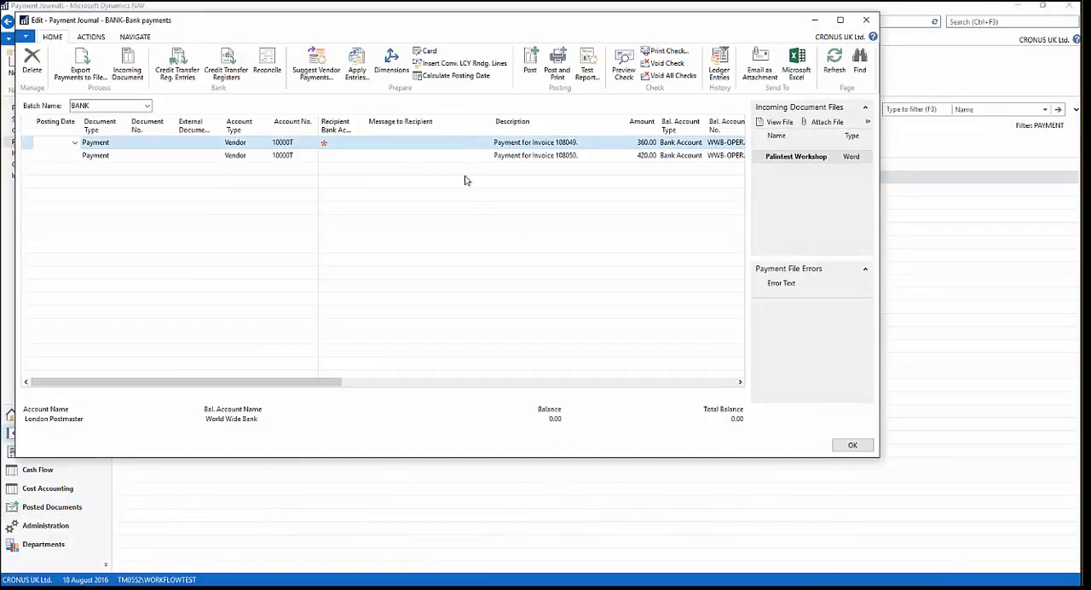
# - Compare the descriptions, amounts and application details of the two payment lines in the BANK batch
pyautogui.click(526, 156)
pyautogui.click(529, 145)
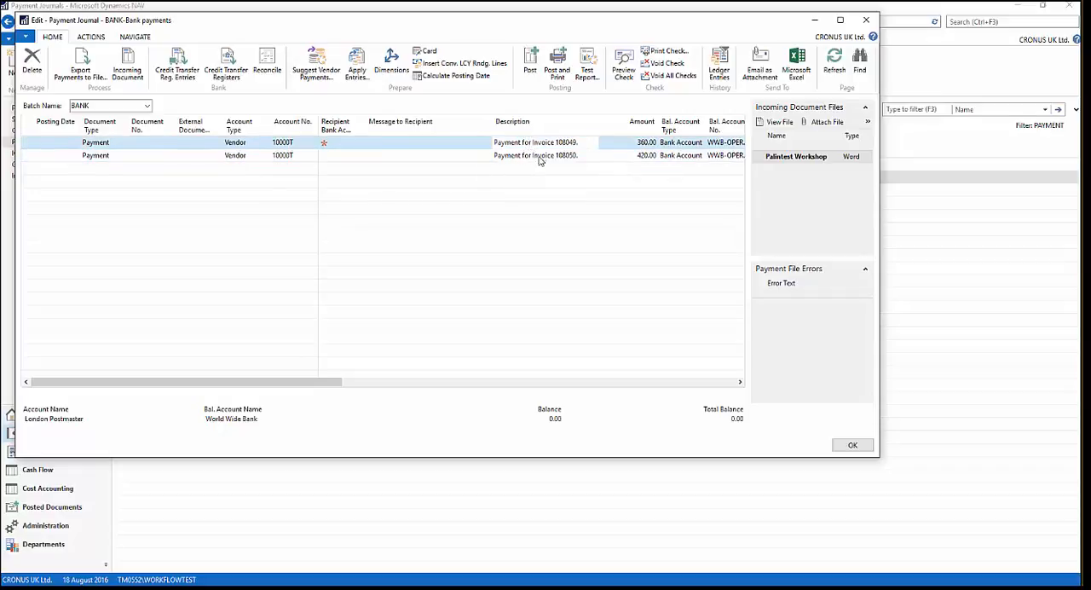
pyautogui.click(541, 155)
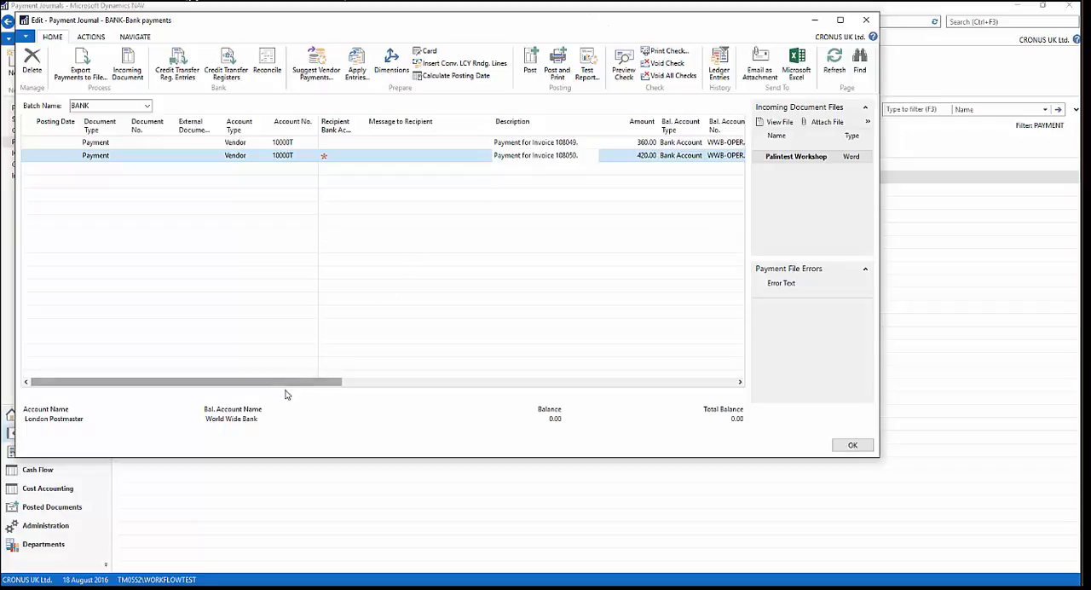
pyautogui.click(641, 155)
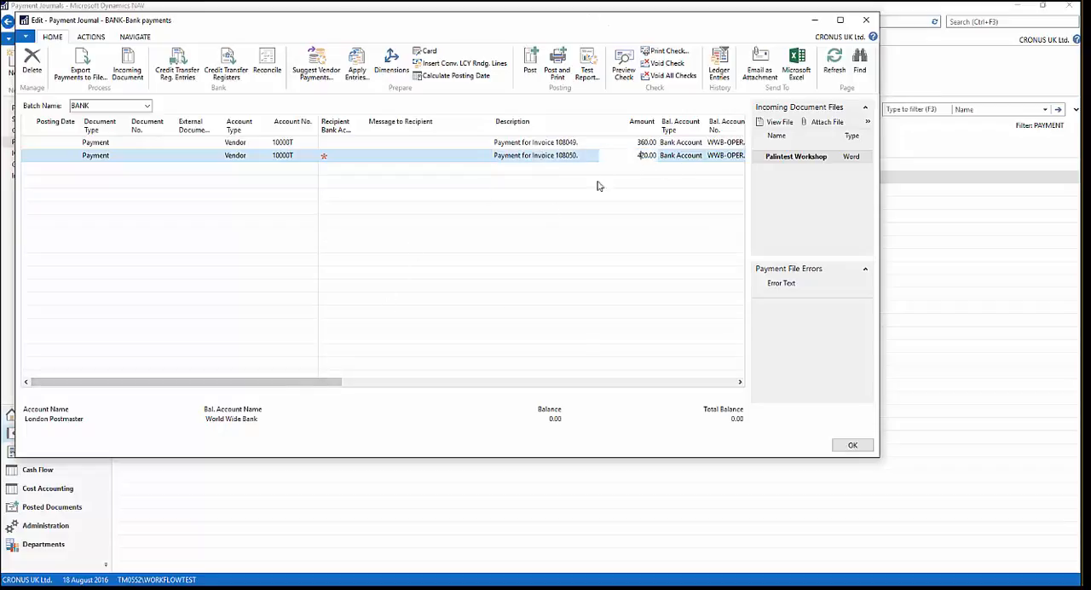
pyautogui.click(360, 383)
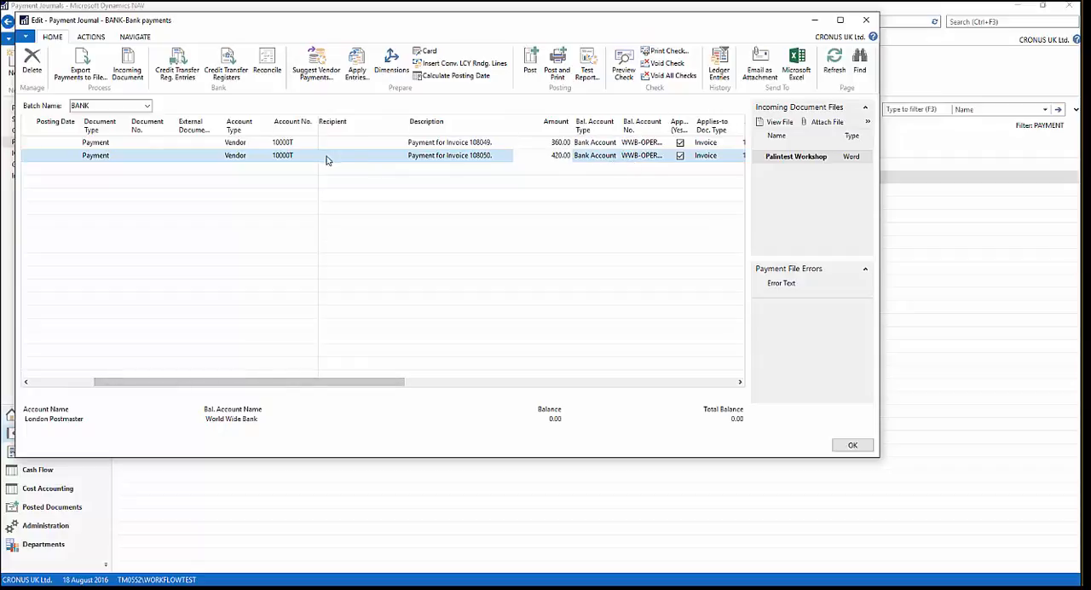
pyautogui.moveTo(239, 384); pyautogui.dragTo(157, 383)
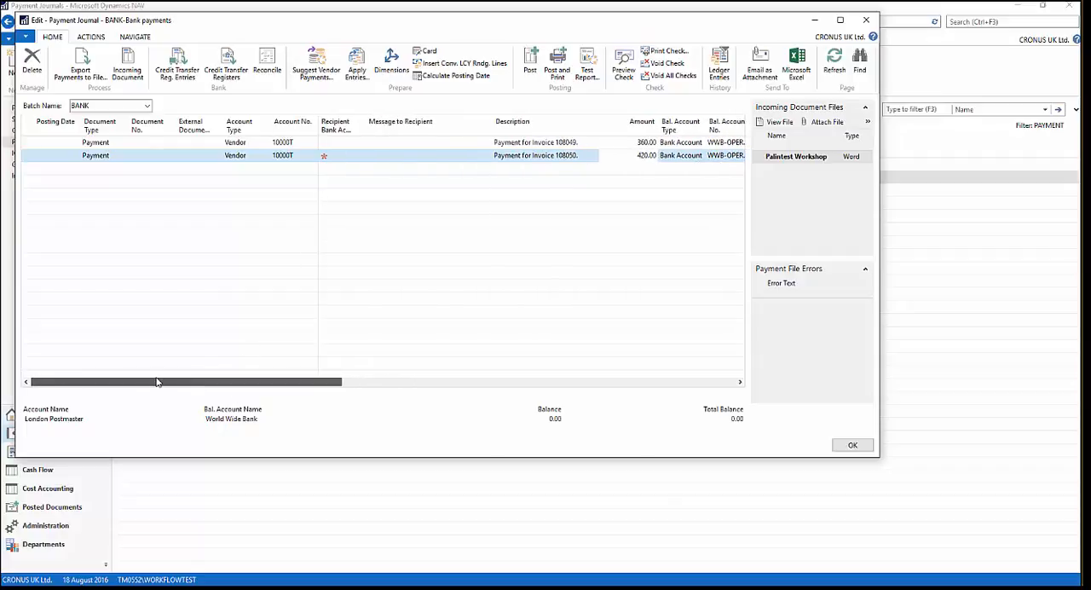
# - View the available journal batches without switching batch, check the first payment line's amount and close the journal
pyautogui.click(146, 106)
pyautogui.click(145, 106)
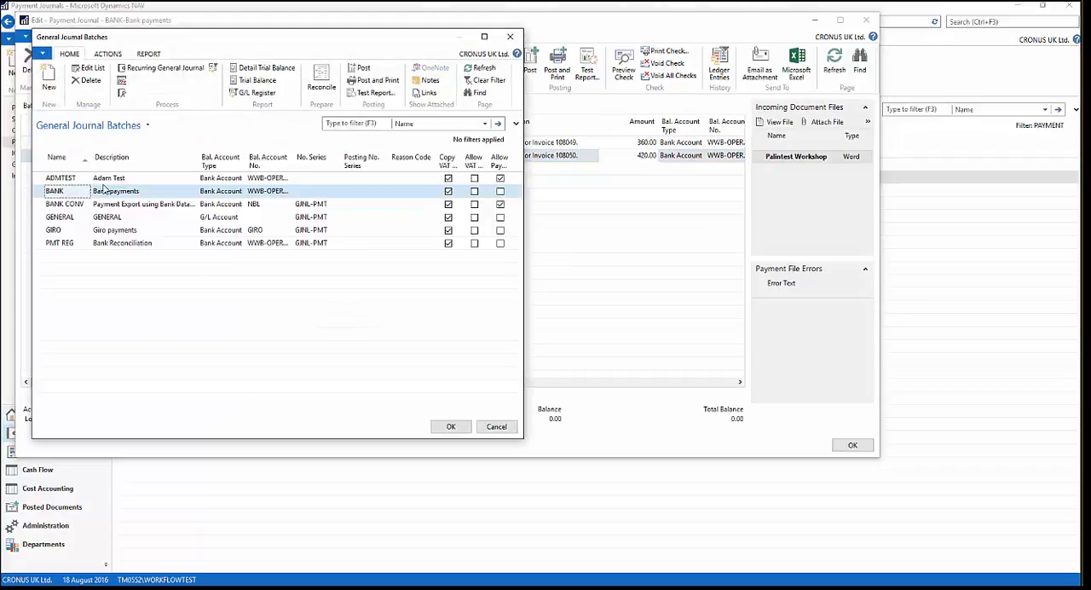
pyautogui.click(491, 423)
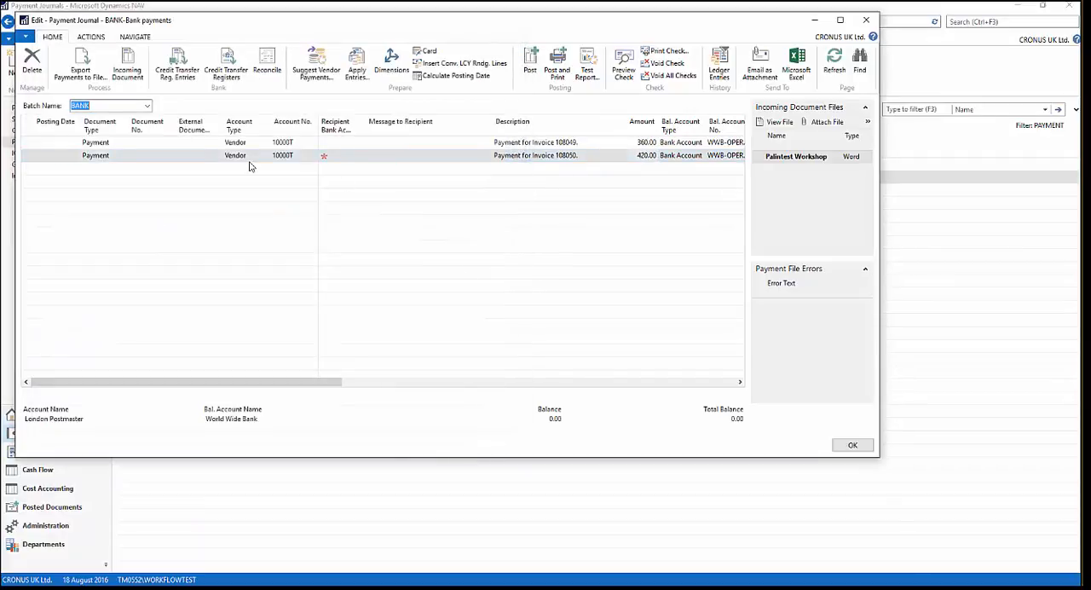
pyautogui.click(646, 142)
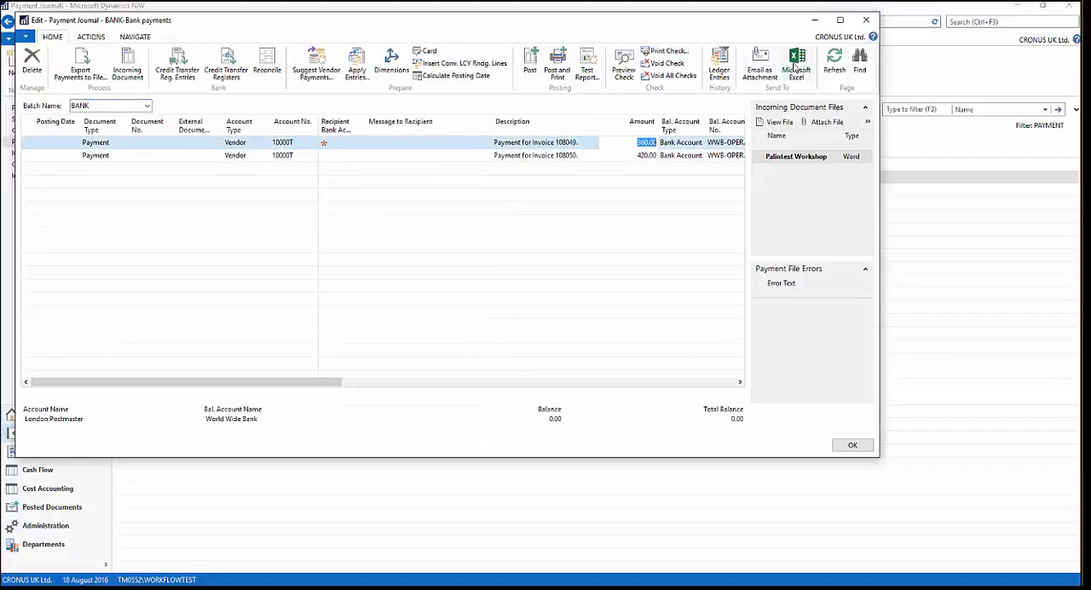
pyautogui.click(865, 22)
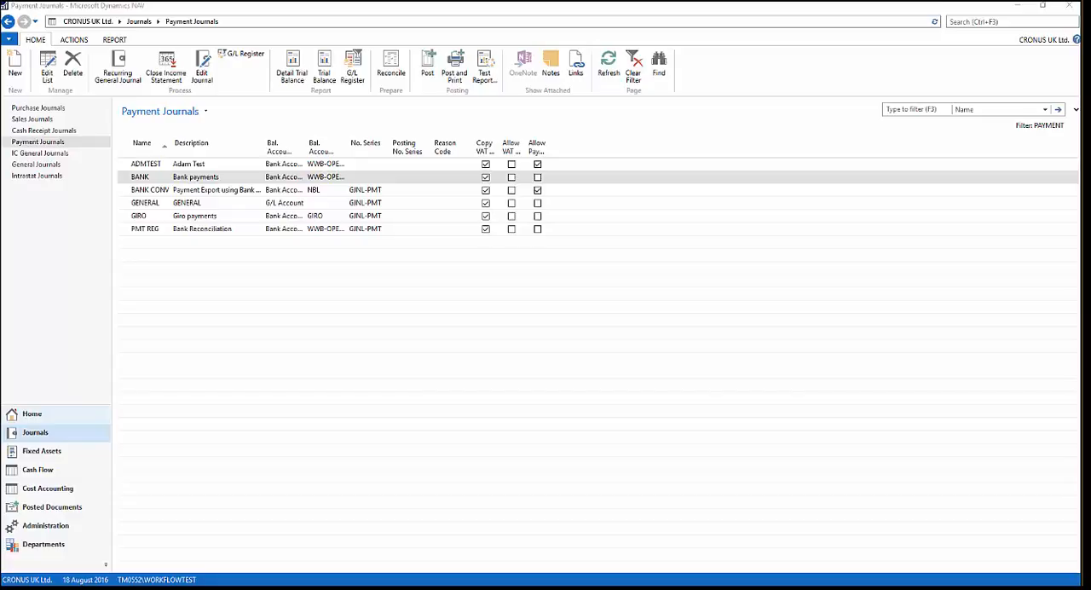
# - Read the Microsoft Dynamics NAV Notification email about the created journal line in Outlook and move it out of view
pyautogui.moveTo(0, 100); pyautogui.dragTo(451, 130)
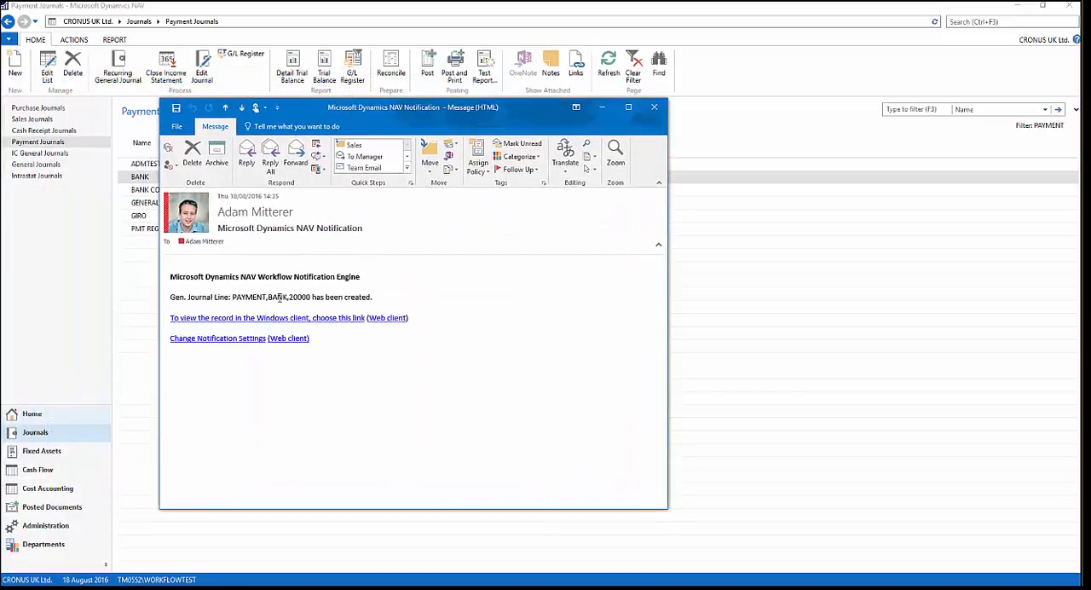
pyautogui.moveTo(377, 298); pyautogui.dragTo(173, 260)
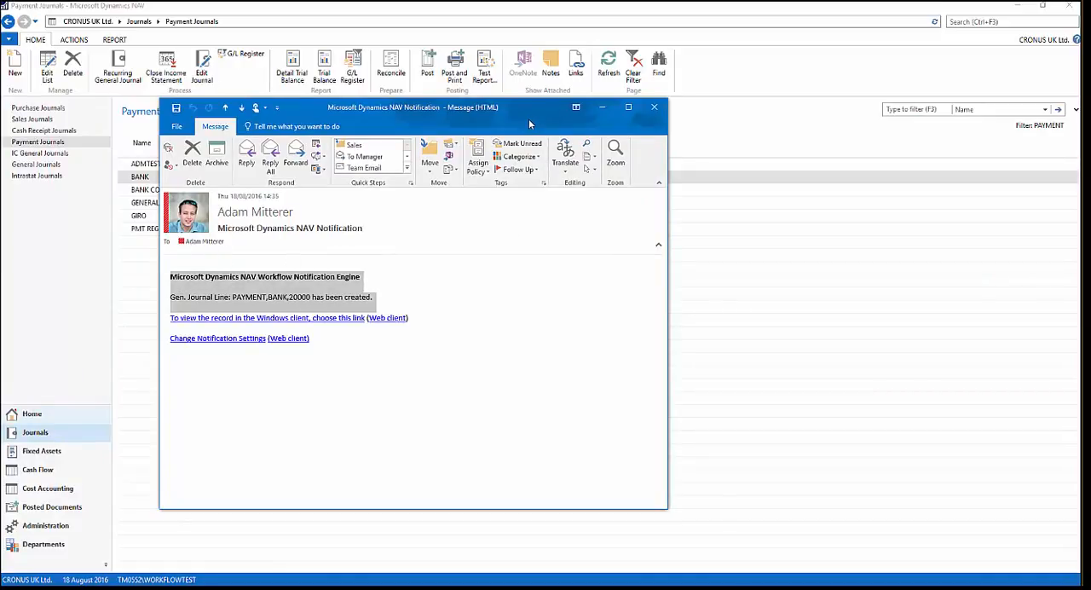
pyautogui.moveTo(519, 110); pyautogui.dragTo(0, 74)
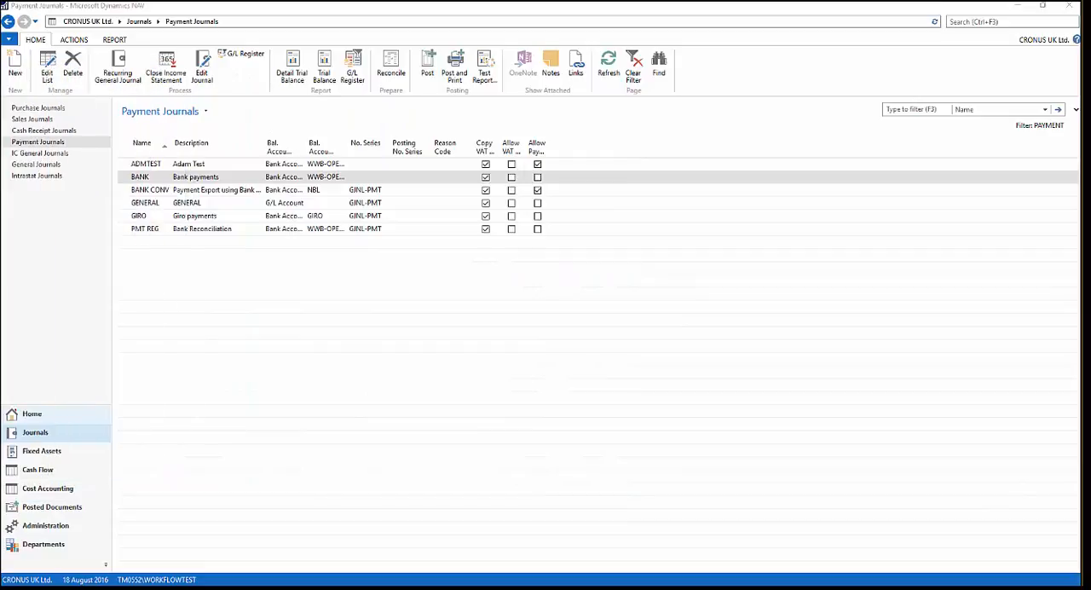
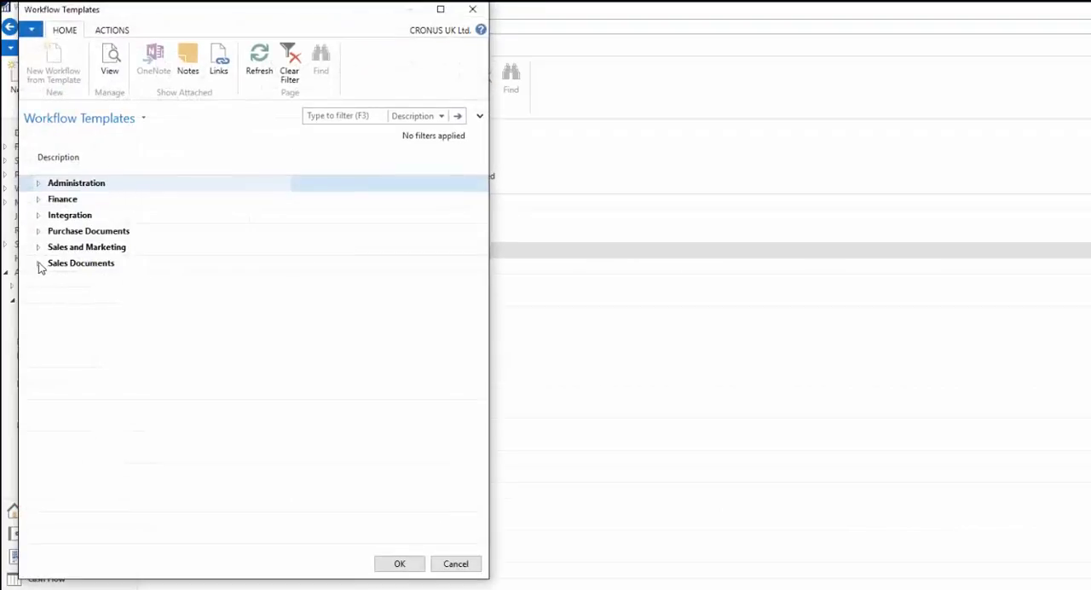
# - Create a new workflow from the Sales Order Credit Limit Approval Workflow template under Sales Documents
pyautogui.click(38, 264)
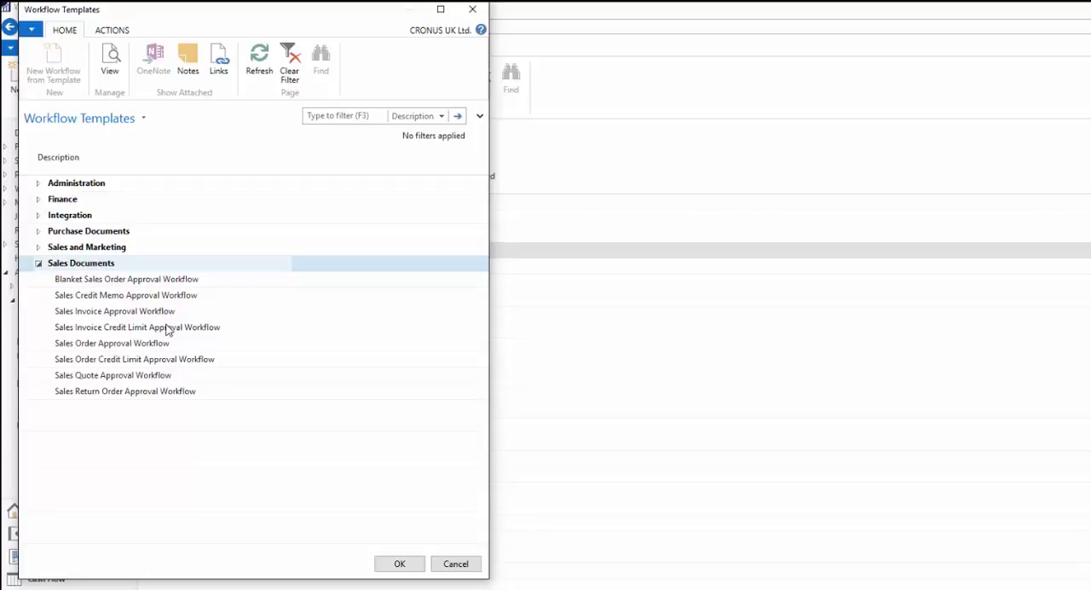
pyautogui.click(95, 362)
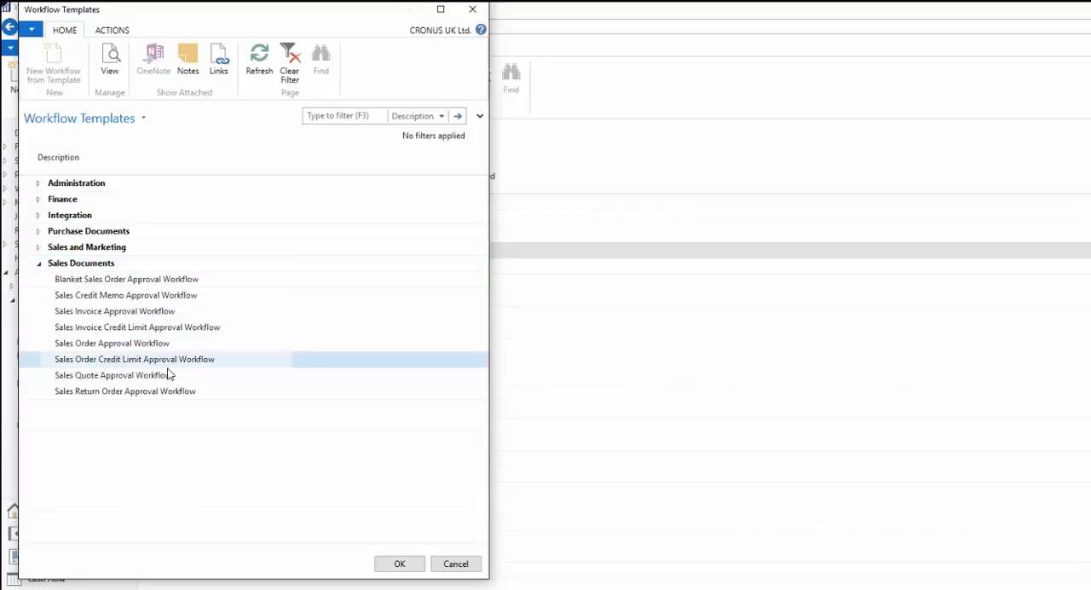
pyautogui.click(408, 566)
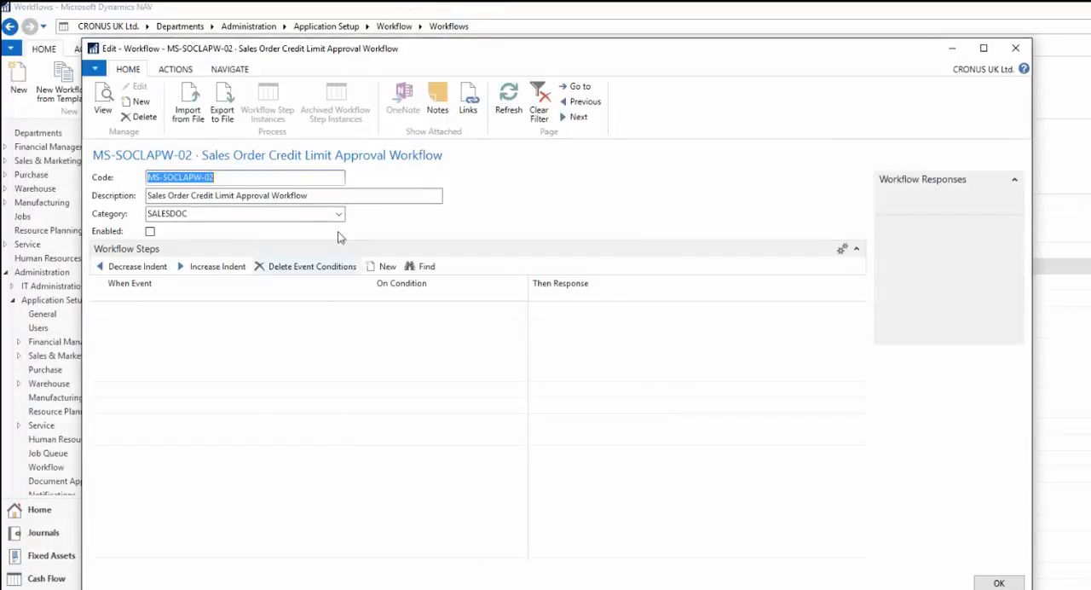
# - Append "Demo 4" to the new sales order credit limit workflow's description and check the full description text
pyautogui.click(322, 195)
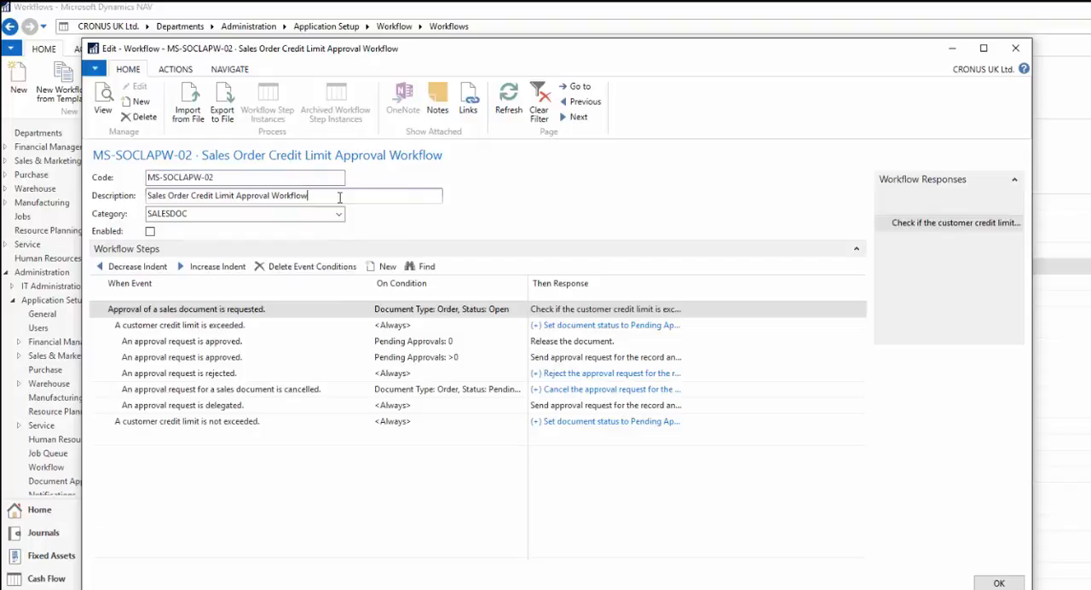
pyautogui.write('Demo 4')
pyautogui.click(196, 215)
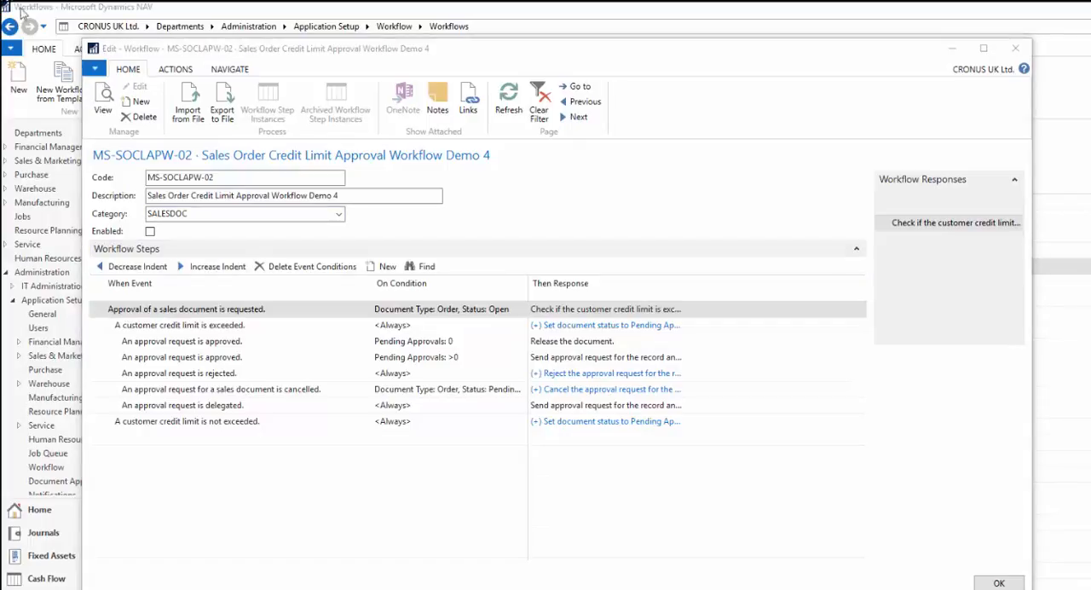
pyautogui.click(362, 195)
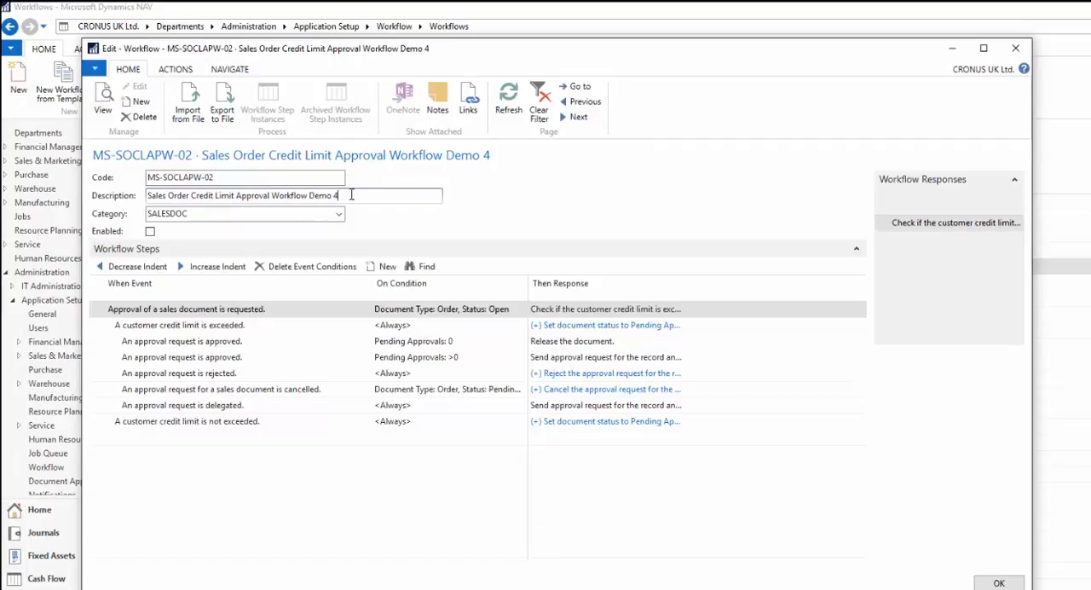
pyautogui.moveTo(349, 196); pyautogui.dragTo(153, 194)
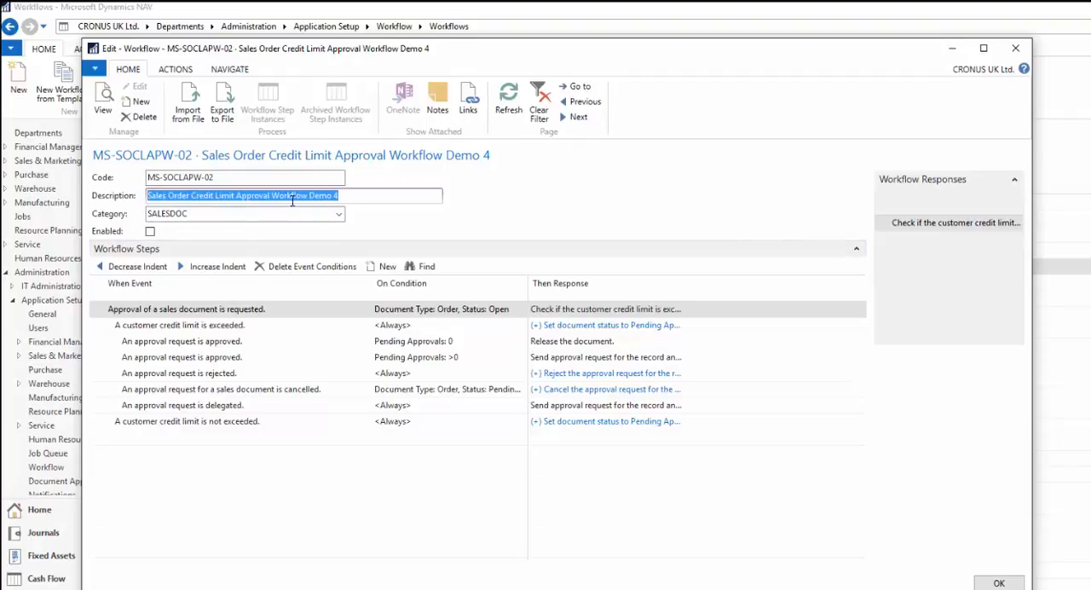
# - Examine the event, condition and response of the first workflow step, where approval of a sales document is requested
pyautogui.click(280, 312)
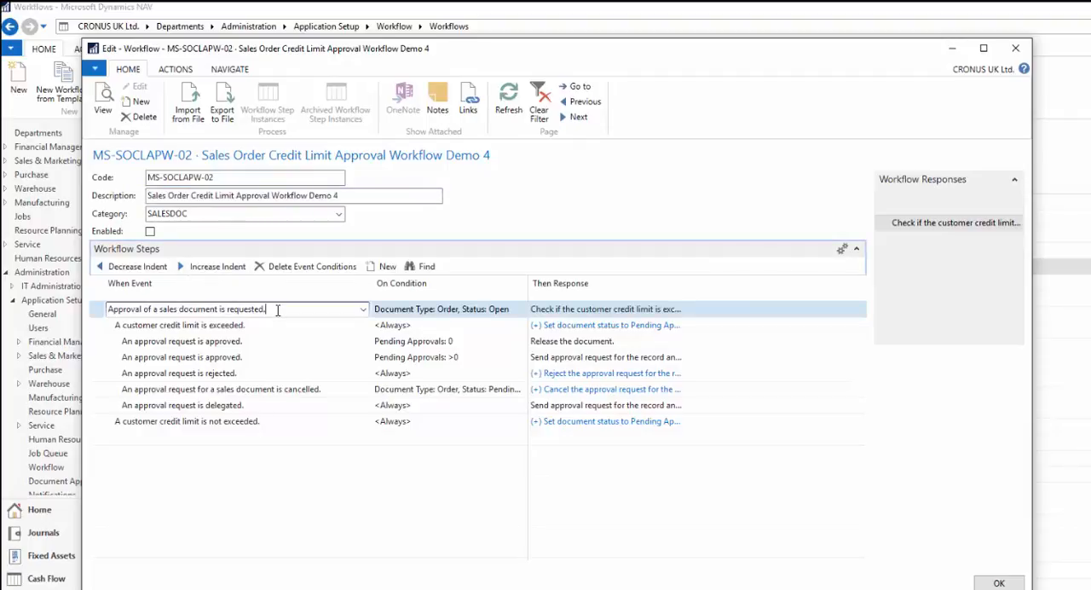
pyautogui.moveTo(276, 309); pyautogui.dragTo(155, 309)
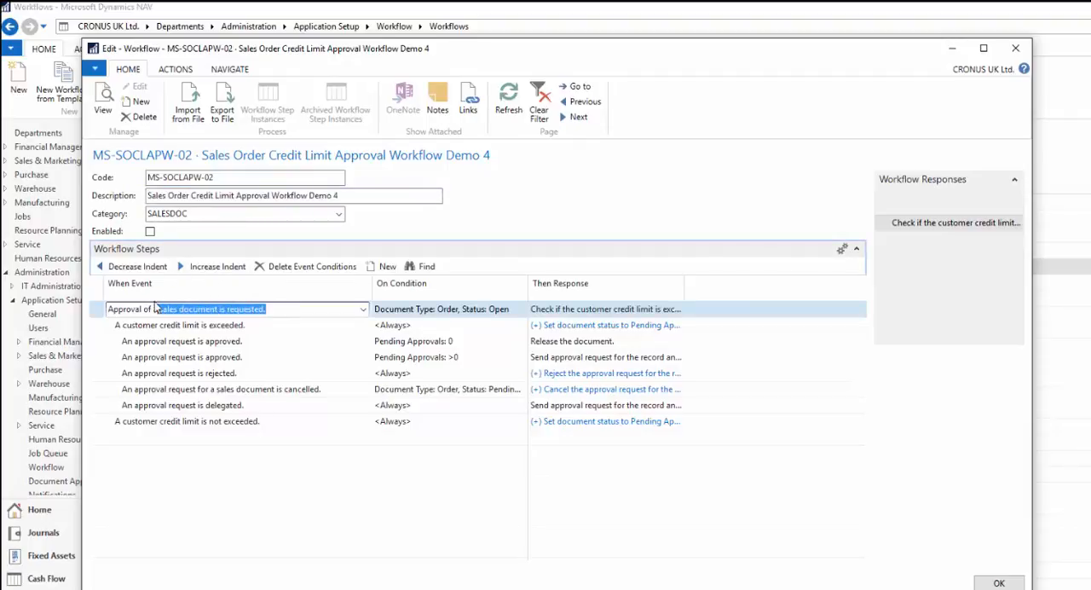
pyautogui.click(111, 310)
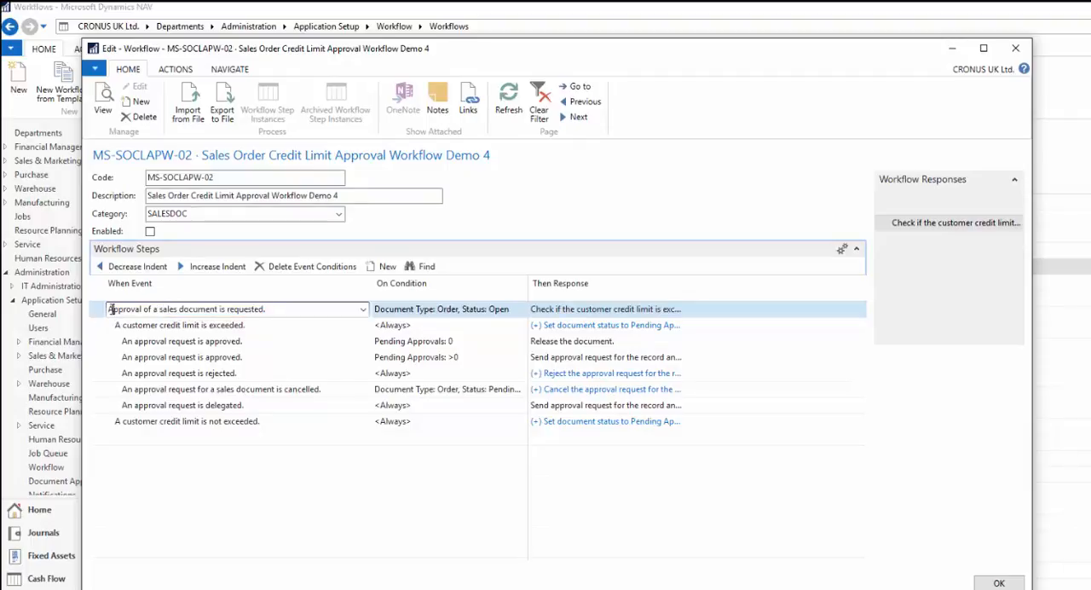
pyautogui.click(150, 329)
pyautogui.click(136, 310)
pyautogui.moveTo(268, 310); pyautogui.dragTo(109, 309)
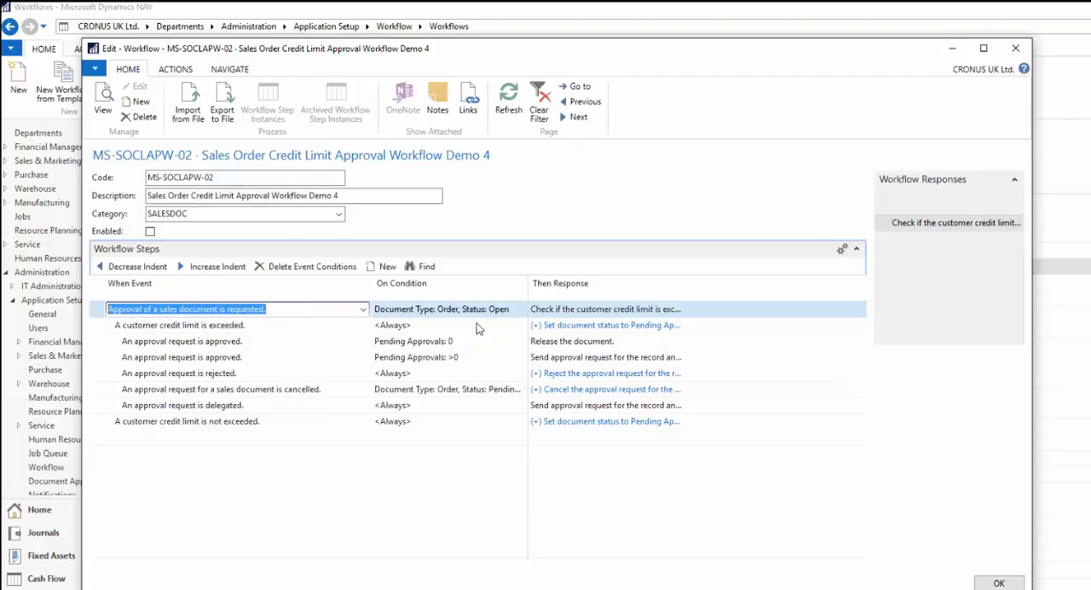
pyautogui.moveTo(447, 312)
pyautogui.click(483, 310)
pyautogui.click(567, 310)
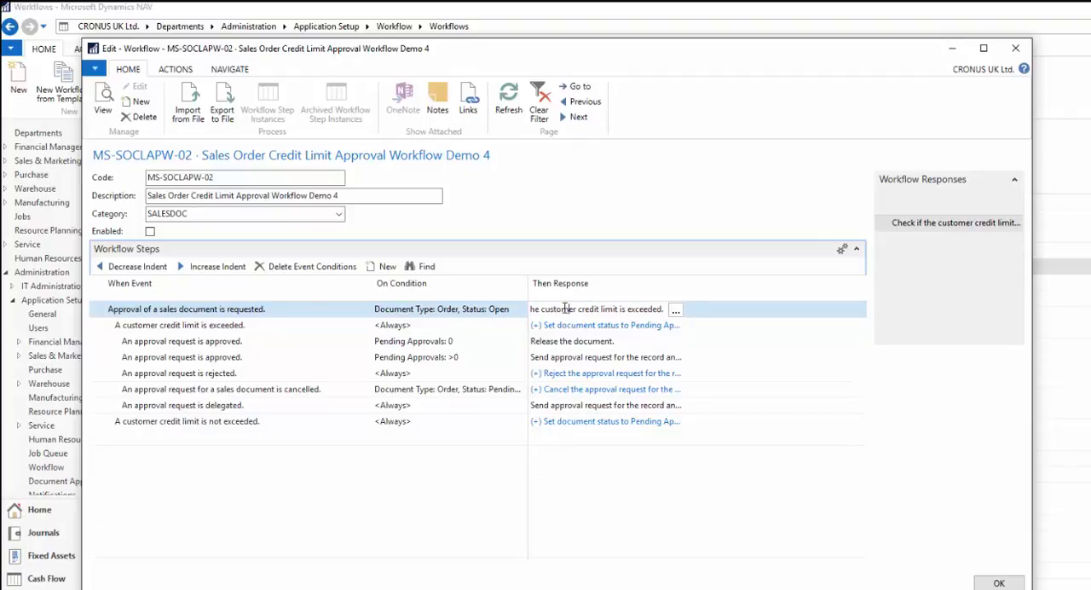
# - Compare the workflow branches for a customer credit limit being exceeded and not being exceeded
pyautogui.click(270, 332)
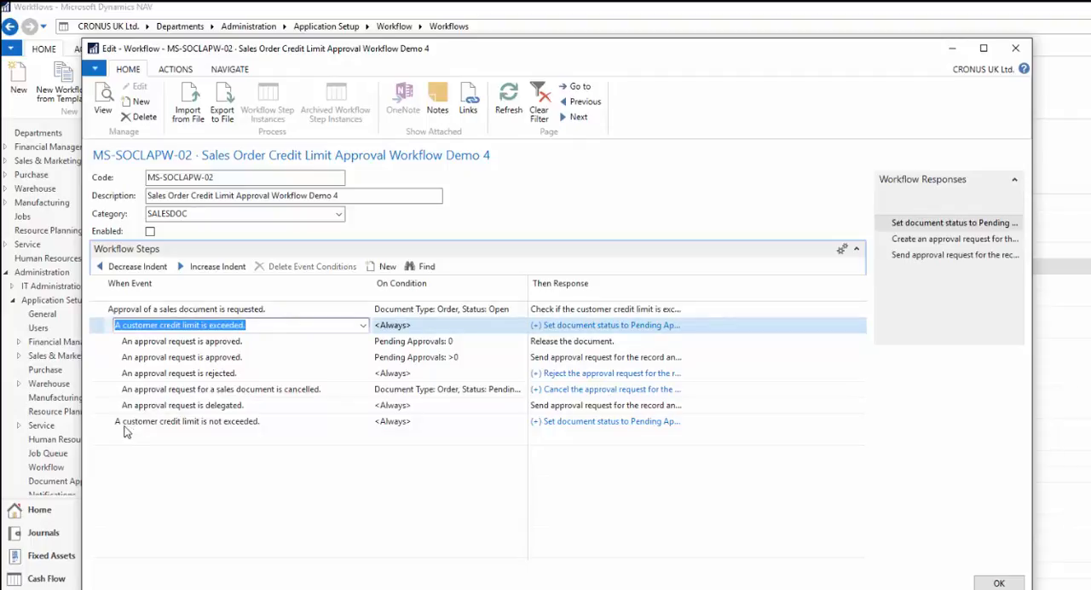
pyautogui.click(96, 423)
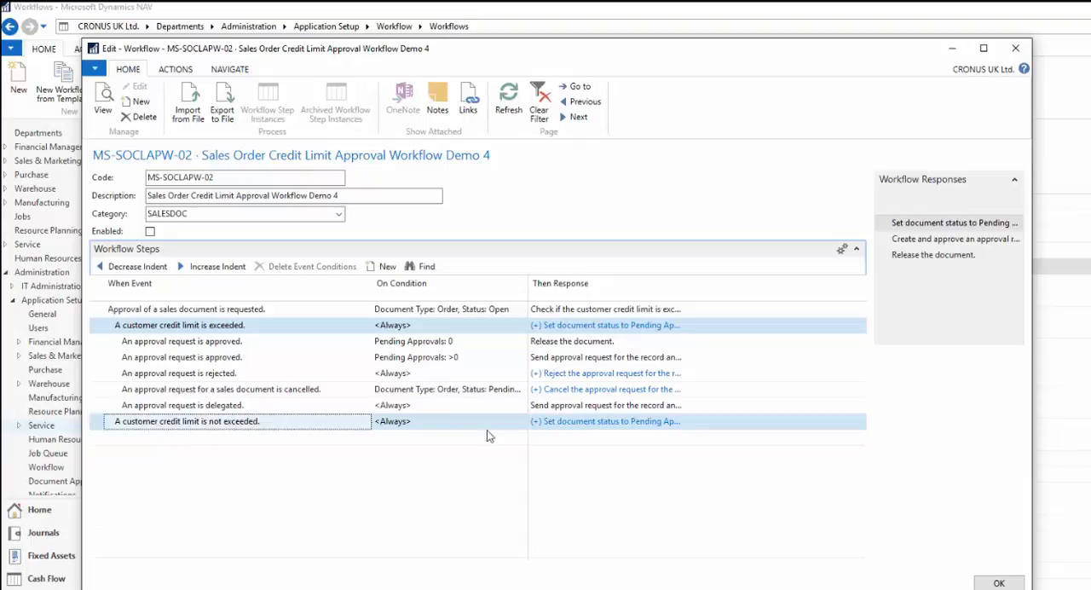
pyautogui.click(246, 329)
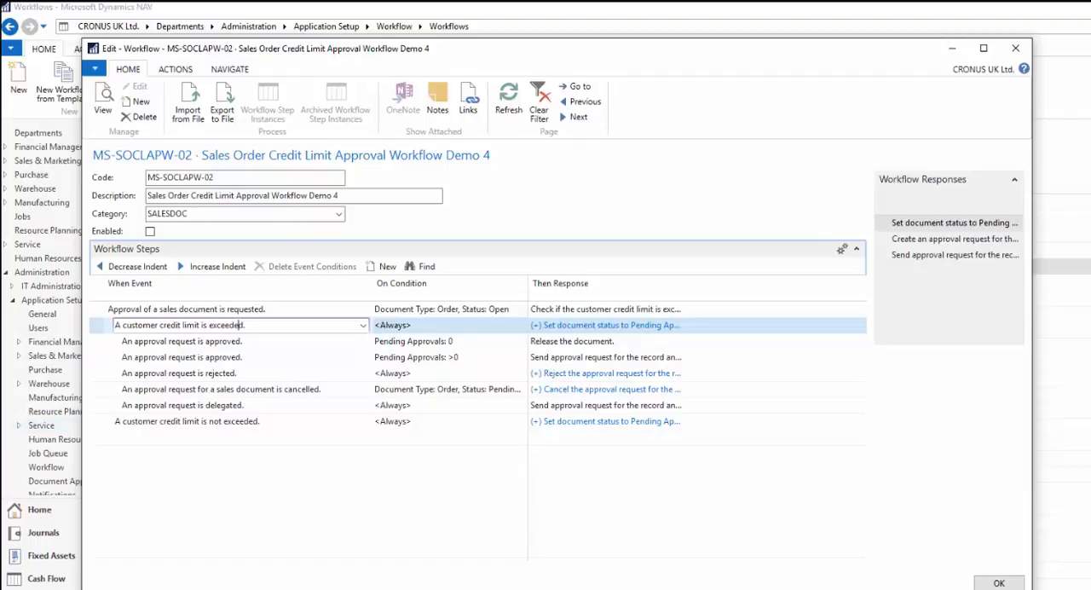
# - For the credit limit exceeded event, set the approval request response's approver type to Workflow User Group with code TEST
pyautogui.click(673, 327)
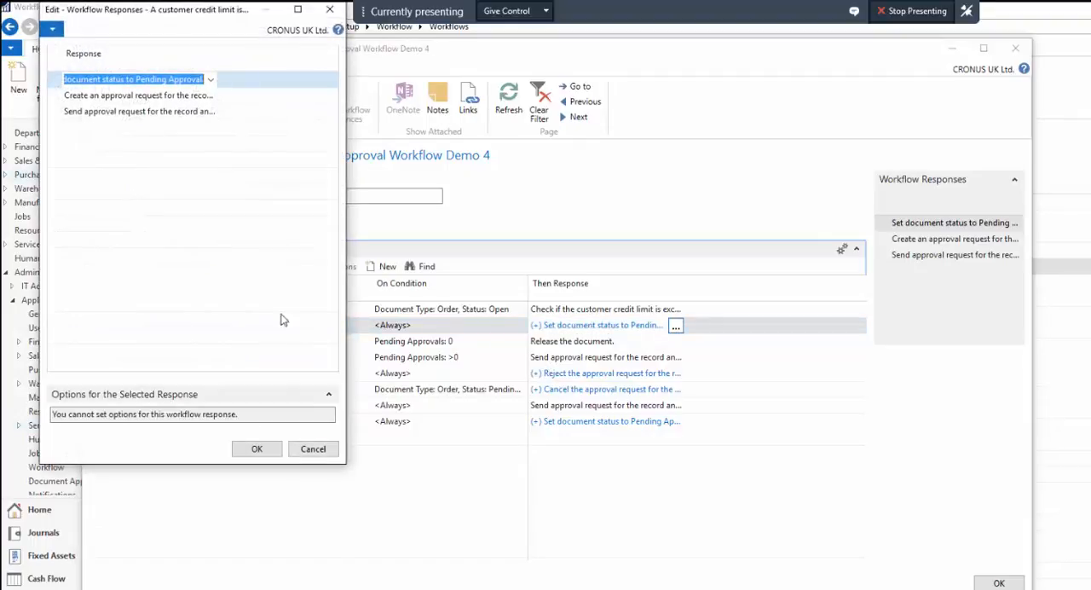
pyautogui.click(184, 95)
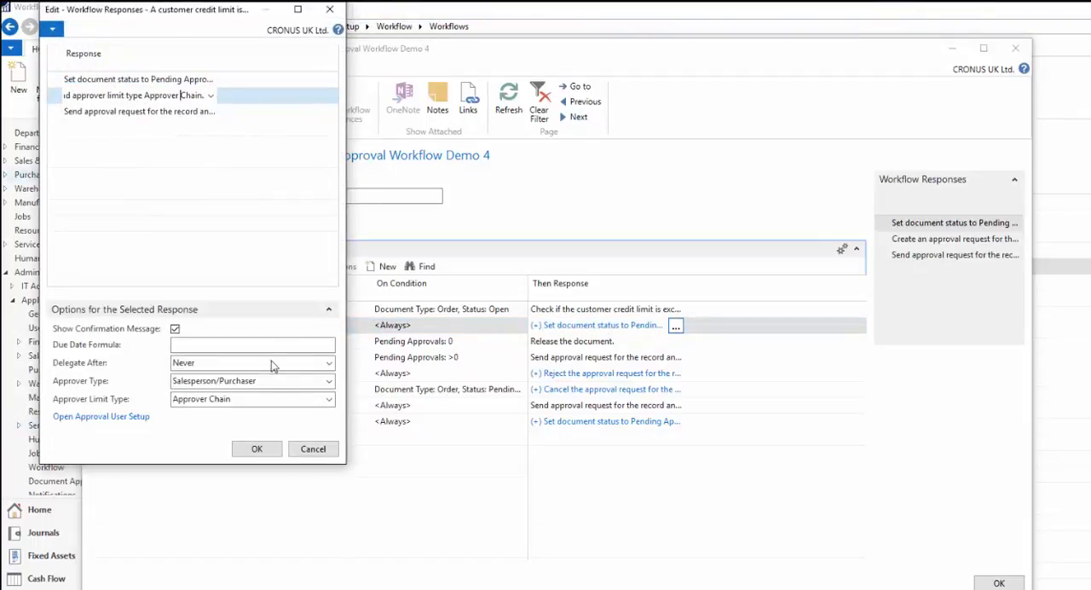
pyautogui.click(329, 381)
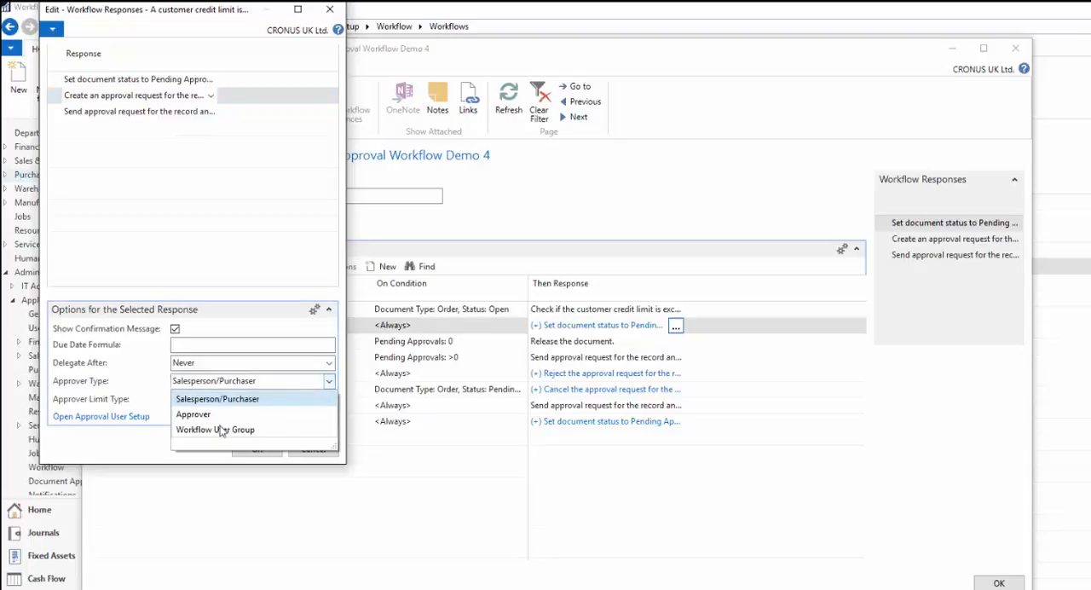
pyautogui.click(220, 431)
pyautogui.click(329, 399)
pyautogui.rightClick(248, 439)
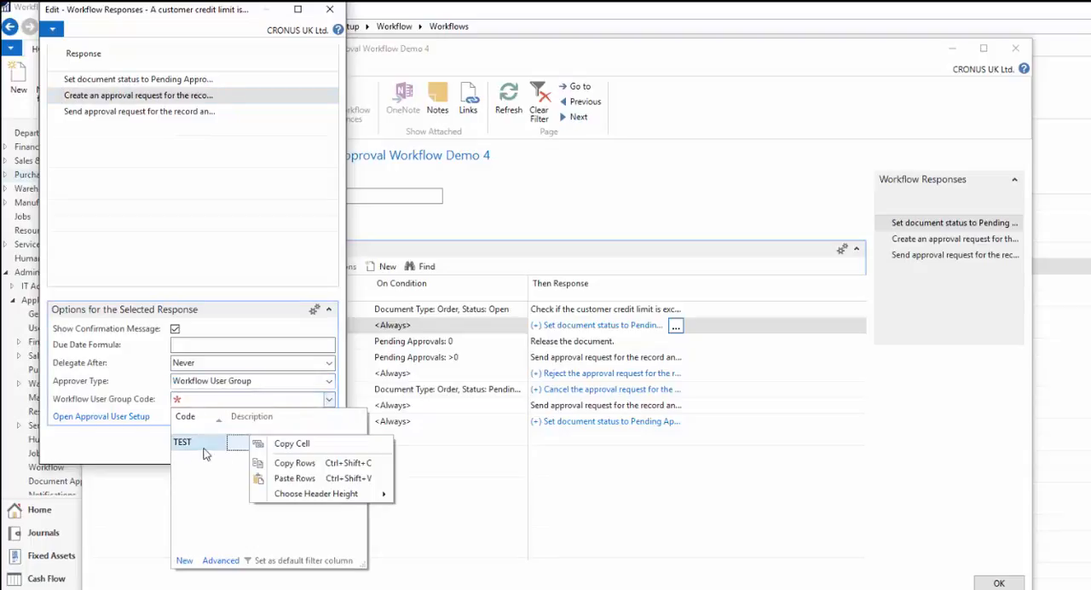
pyautogui.click(203, 445)
pyautogui.click(202, 443)
pyautogui.click(262, 453)
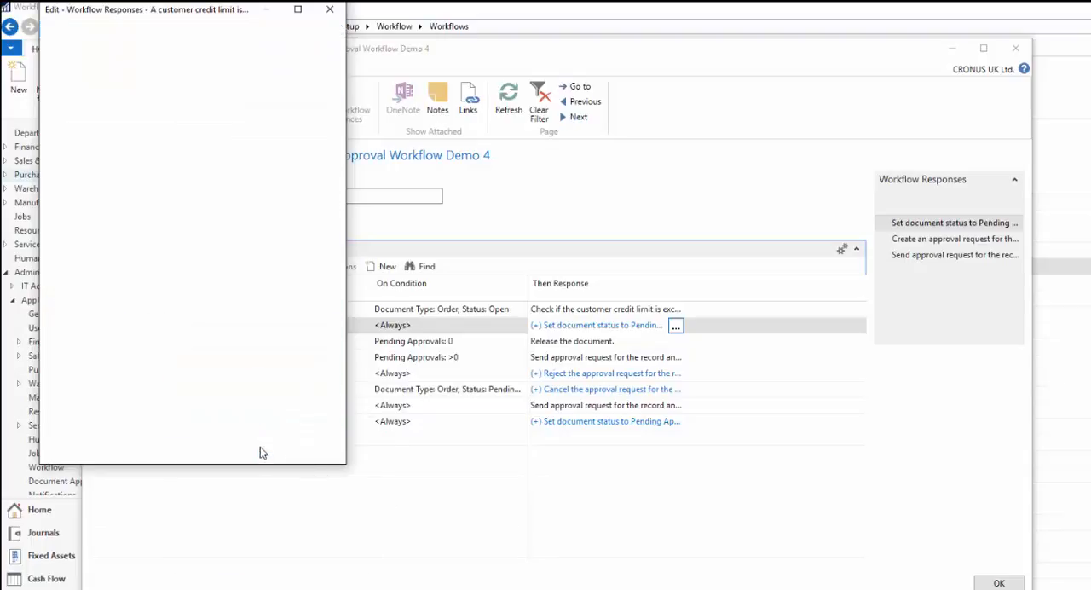
# - Review the responses configured for the event where a customer credit limit is not exceeded
pyautogui.click(645, 421)
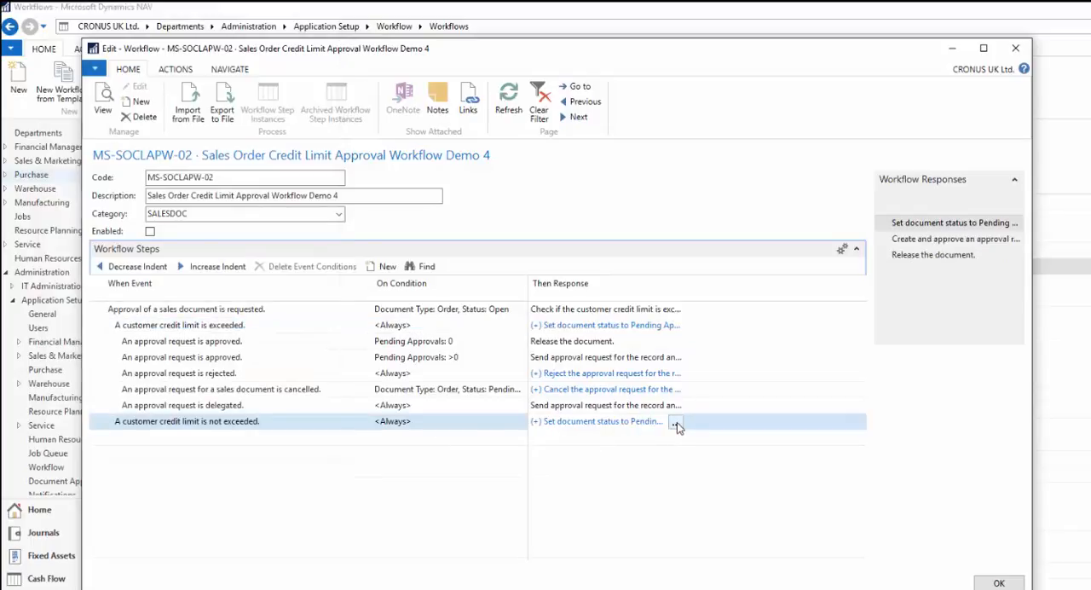
pyautogui.click(676, 422)
pyautogui.click(128, 389)
pyautogui.click(243, 447)
pyautogui.click(675, 422)
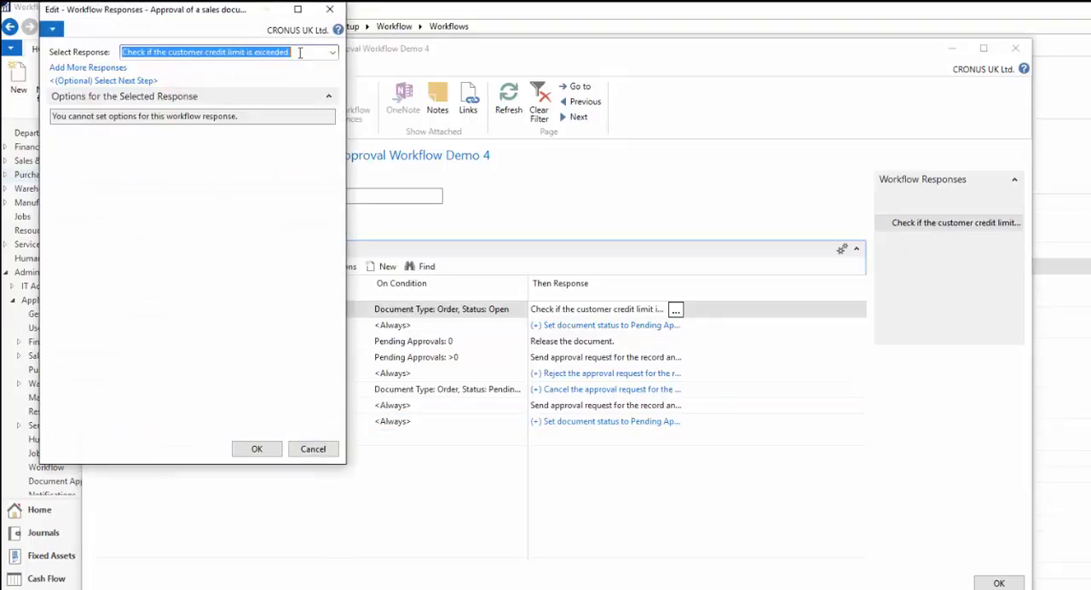
# - Review the available responses for the approval requested event and leave its credit limit check response as it is
pyautogui.click(303, 57)
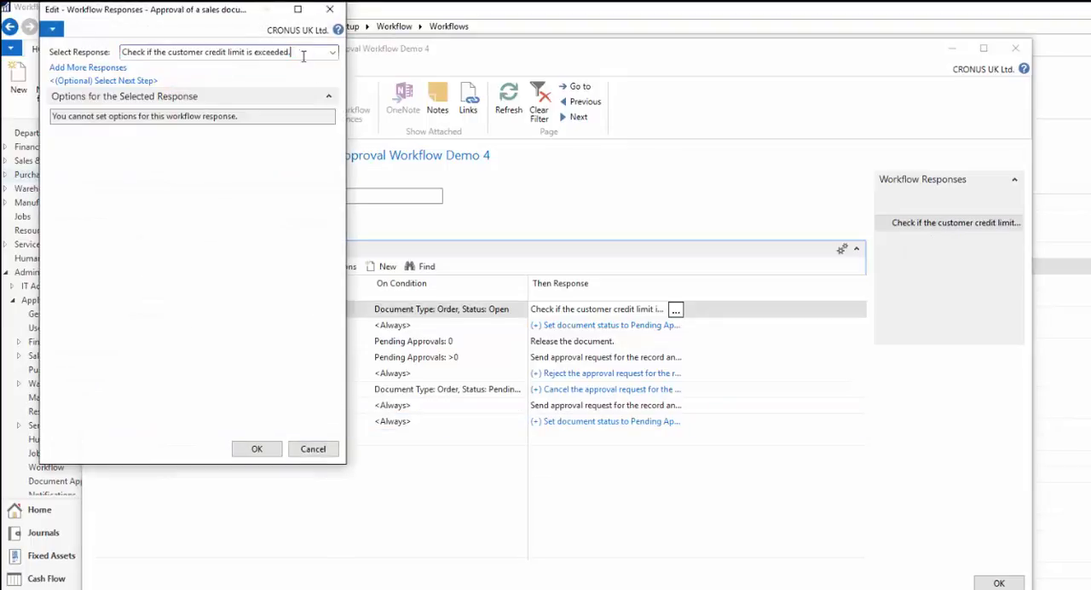
pyautogui.moveTo(303, 57); pyautogui.dragTo(89, 66)
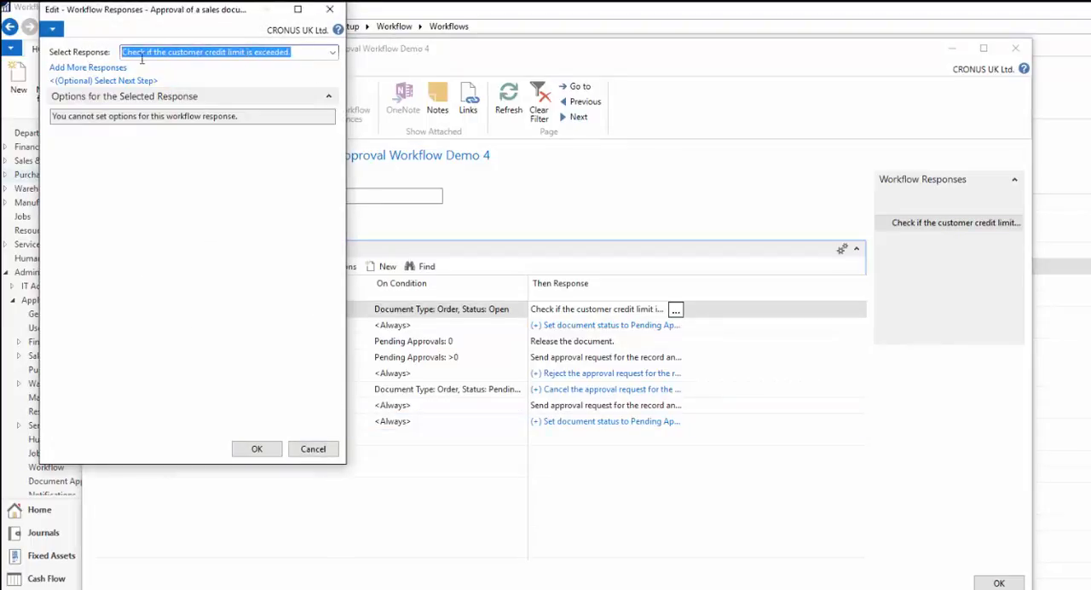
pyautogui.click(333, 54)
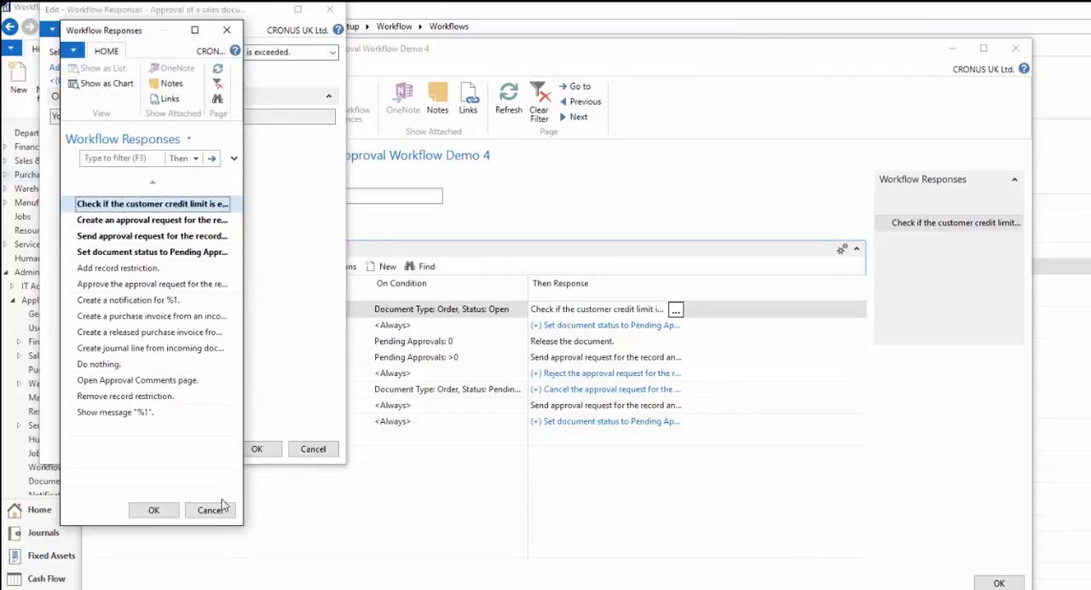
pyautogui.click(212, 509)
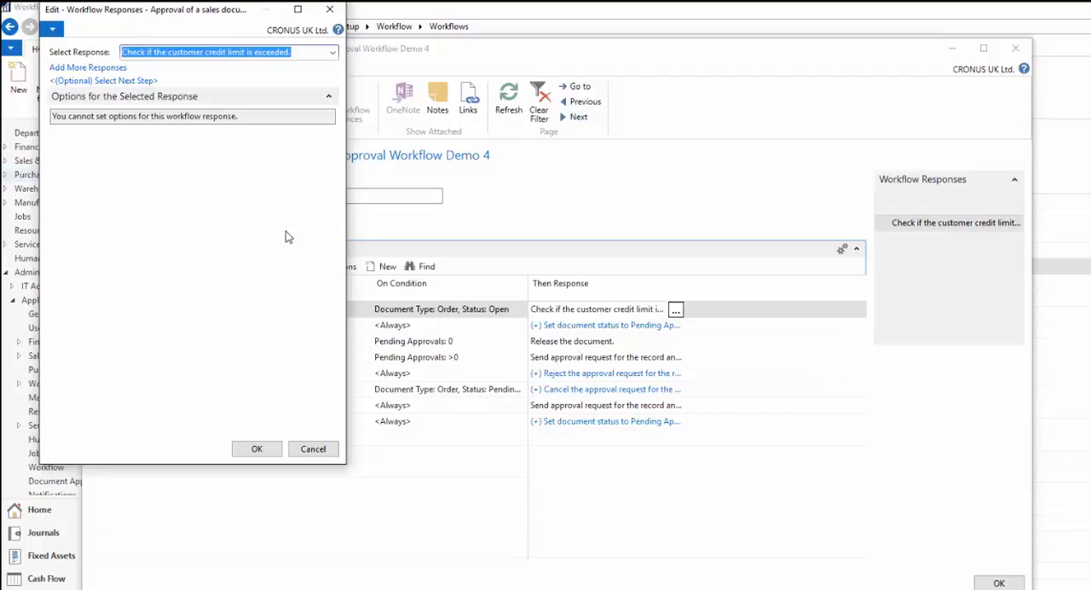
pyautogui.click(325, 454)
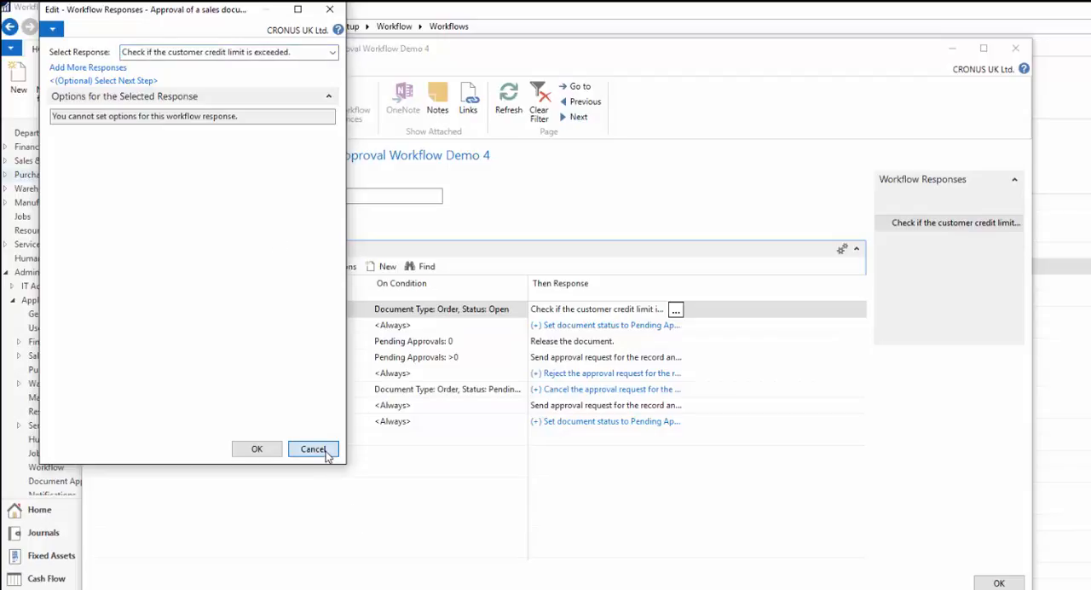
pyautogui.click(325, 454)
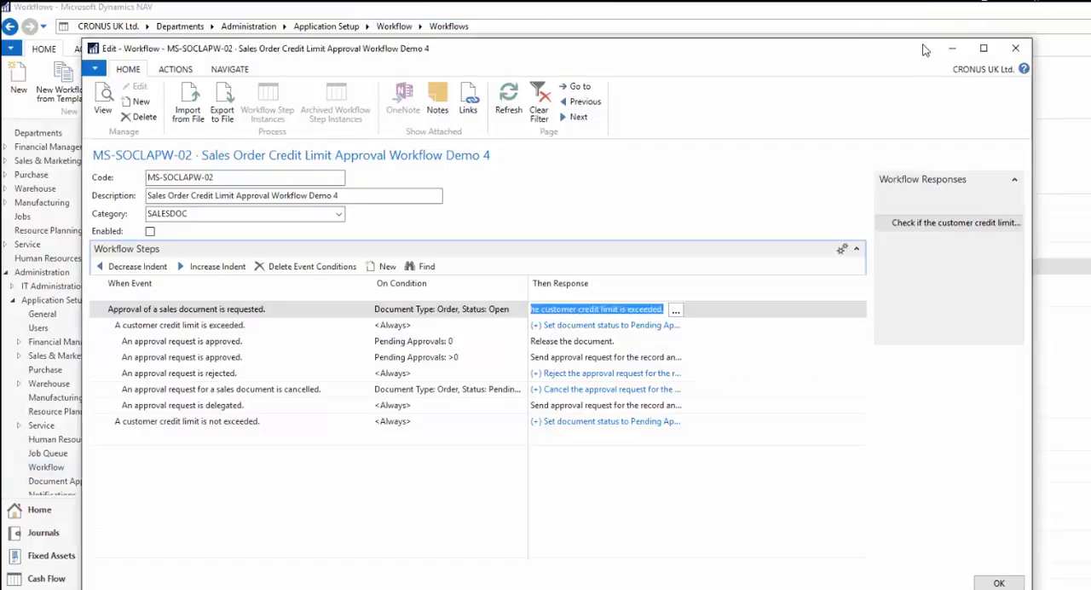
# - Put away the Demo 4 workflow card and create a workflow from the Sales Credit Memo Approval Workflow template
pyautogui.moveTo(947, 41); pyautogui.dragTo(1029, 136)
pyautogui.click(1030, 145)
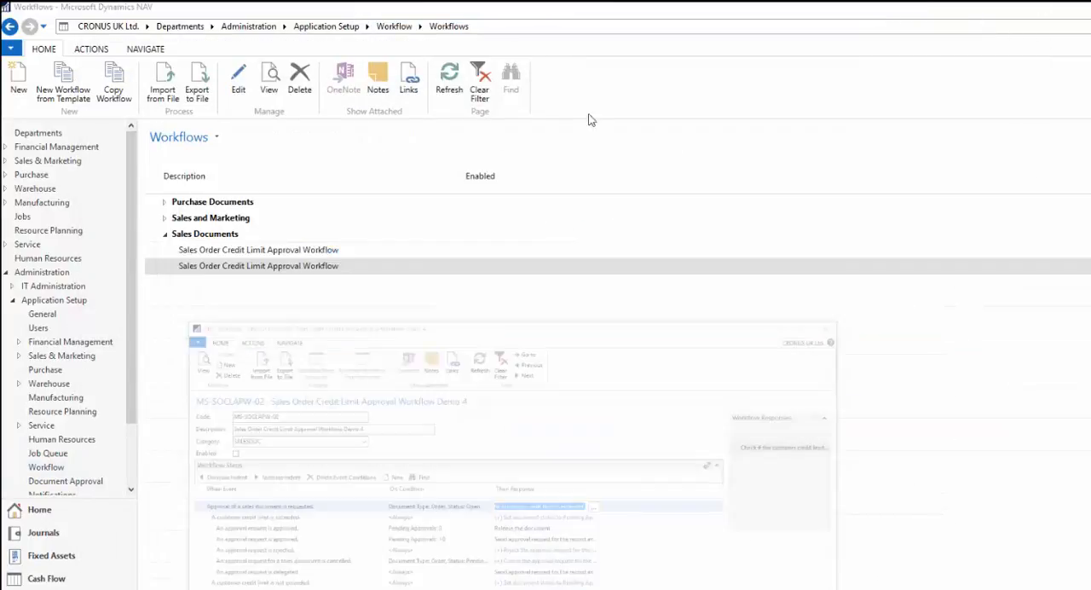
pyautogui.click(61, 84)
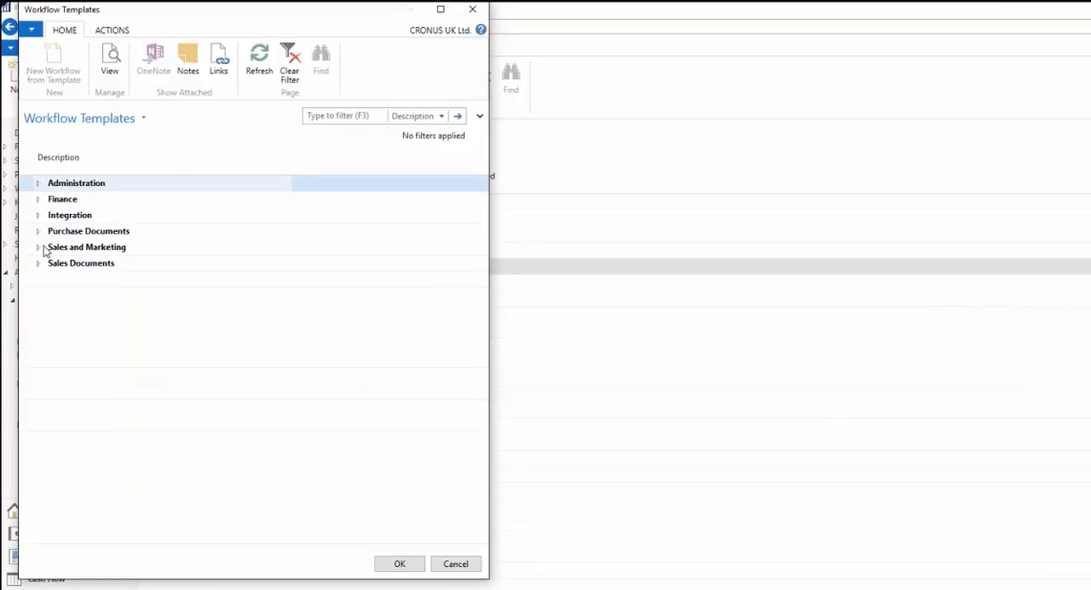
pyautogui.click(38, 247)
pyautogui.click(38, 247)
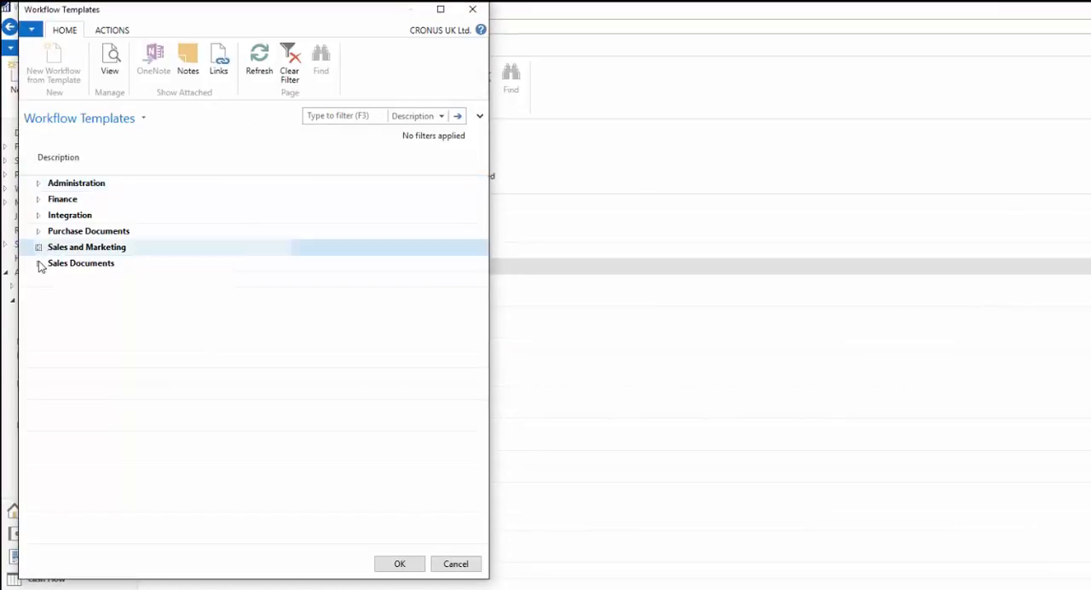
pyautogui.click(38, 264)
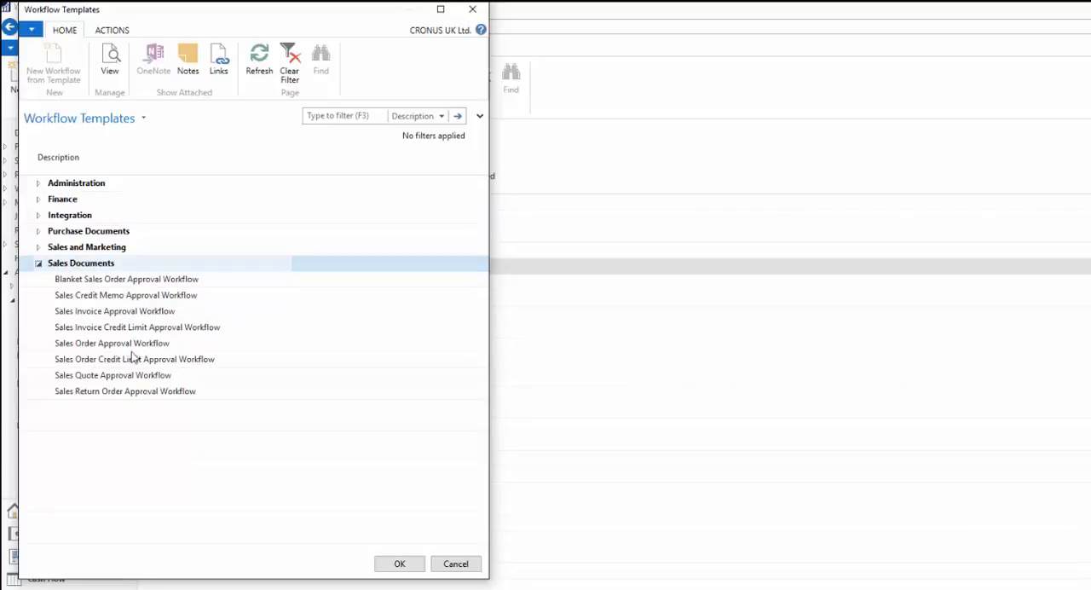
pyautogui.click(95, 298)
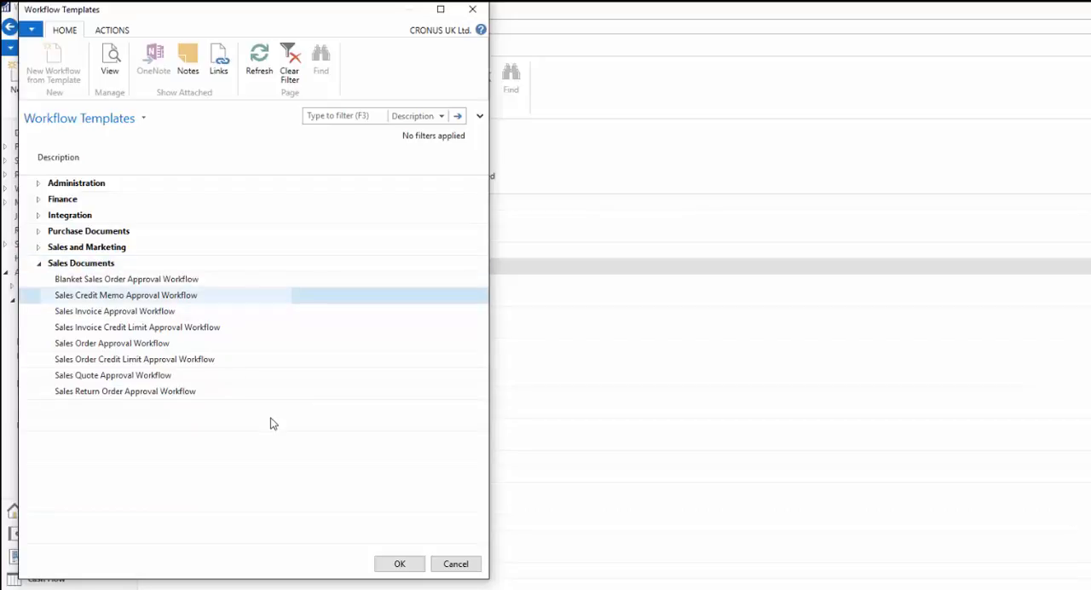
pyautogui.click(397, 564)
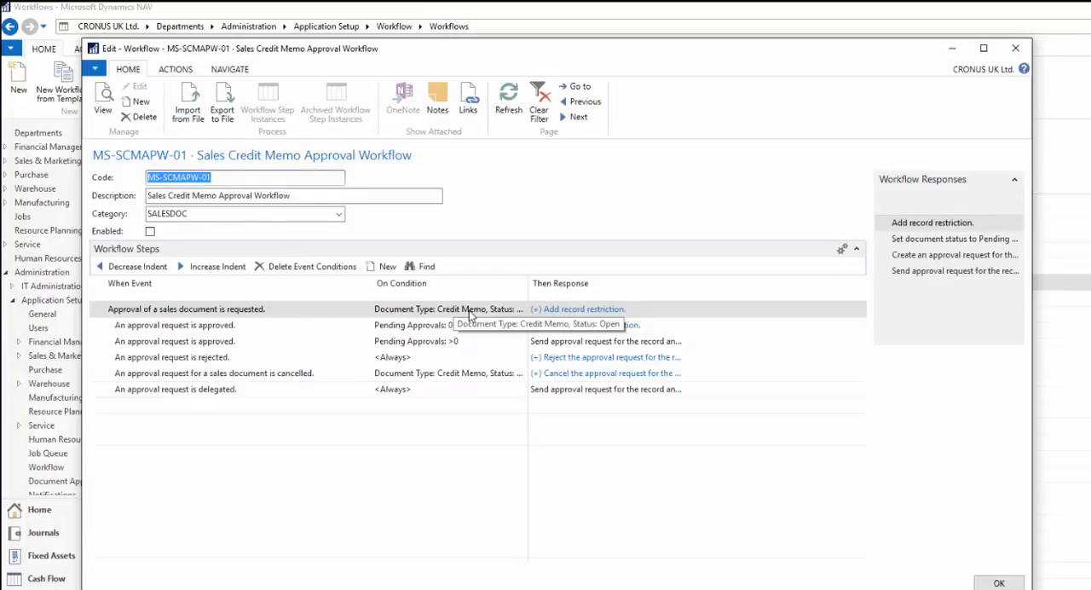
# - Review the responses for the approval requested event in the Sales Credit Memo Approval Workflow, leave them as they are, and close its card
pyautogui.click(587, 312)
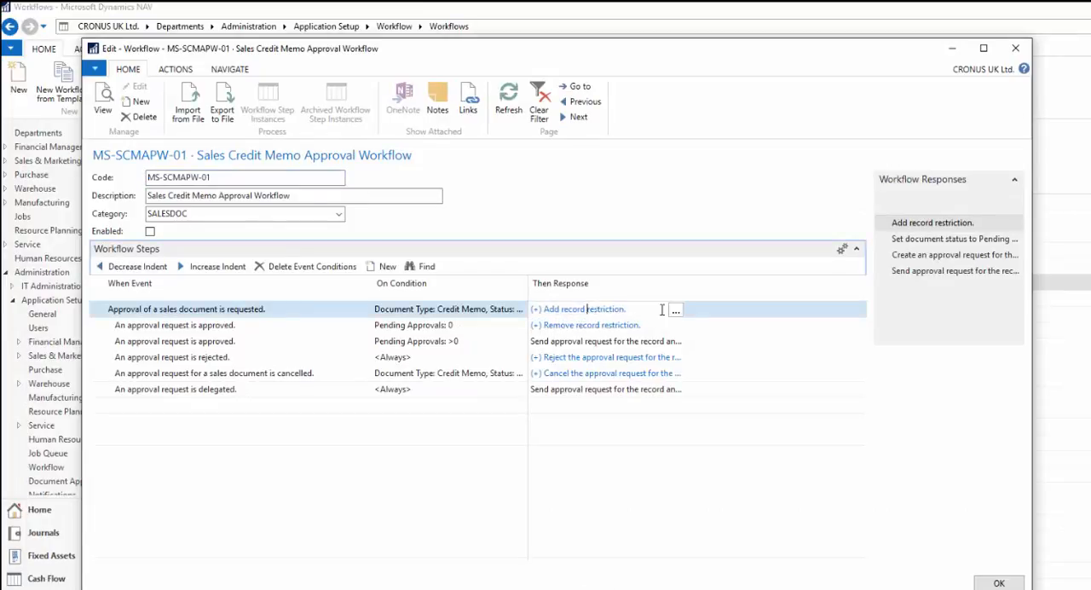
pyautogui.click(675, 310)
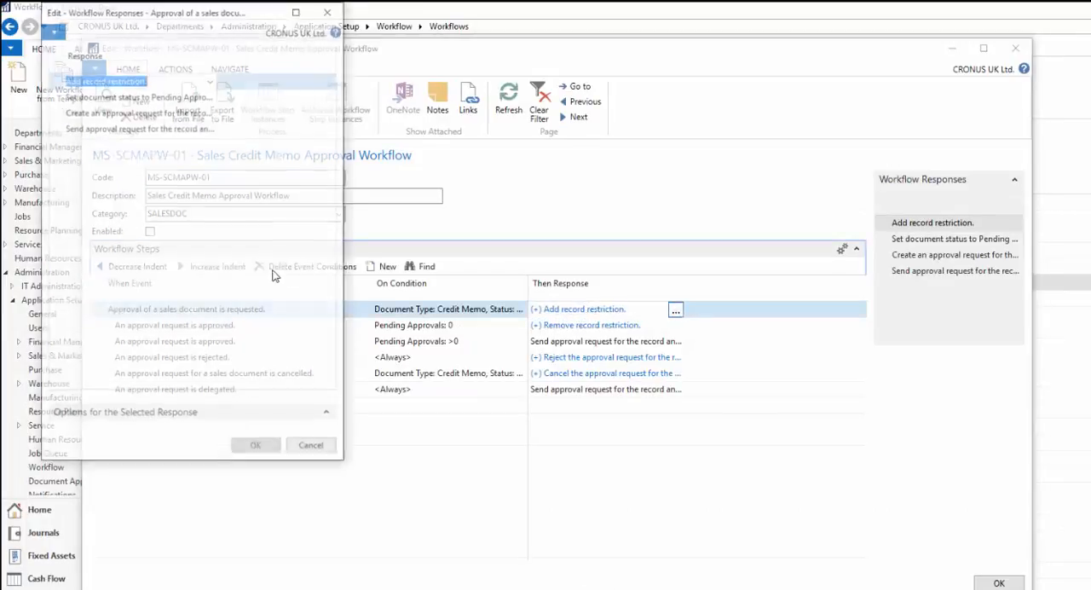
pyautogui.click(154, 95)
pyautogui.click(153, 111)
pyautogui.click(312, 449)
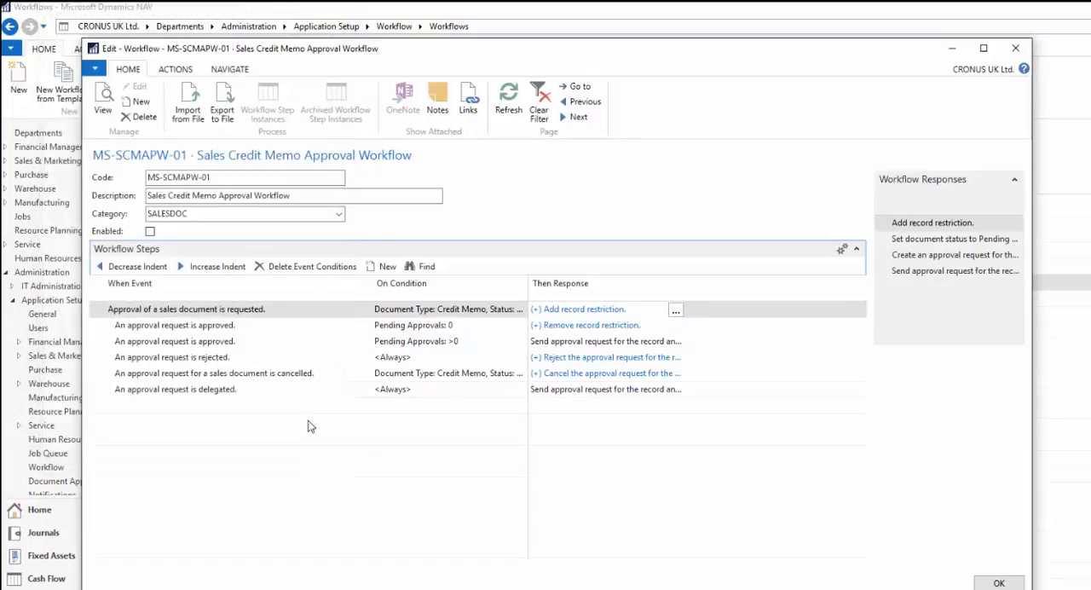
pyautogui.click(1013, 49)
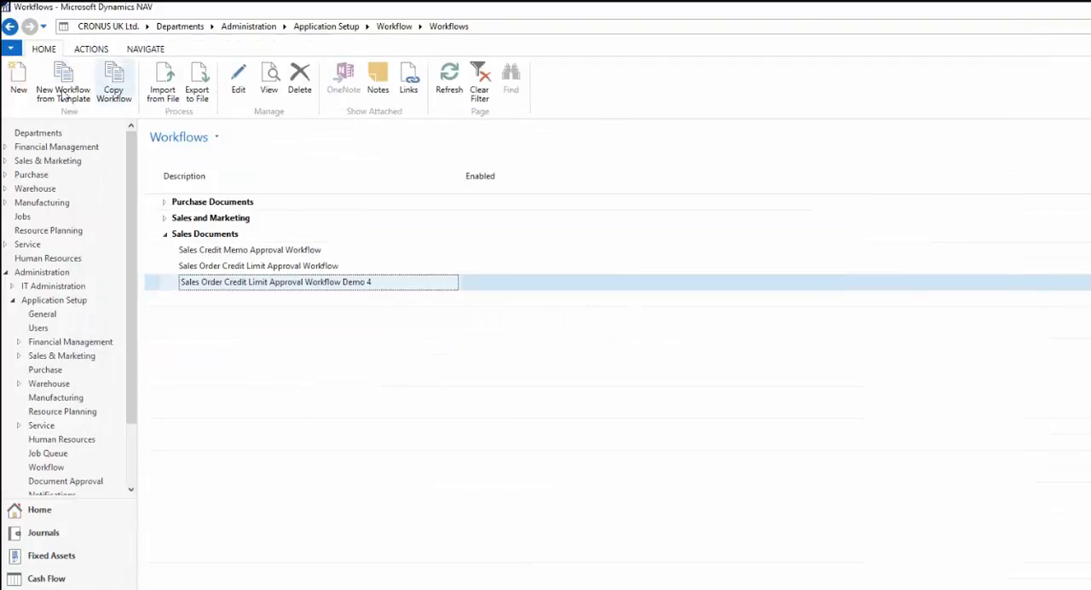
# - Open the Sales Order Credit Limit Approval Workflow Demo 4 for editing and check the approval request response for the credit limit exceeded event
pyautogui.click(236, 86)
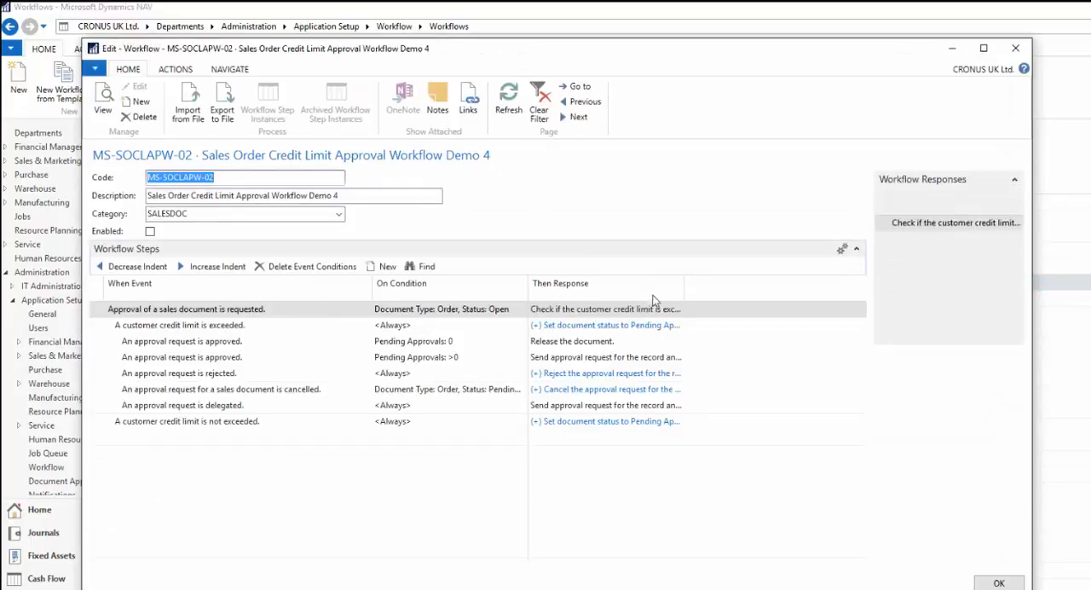
pyautogui.click(633, 329)
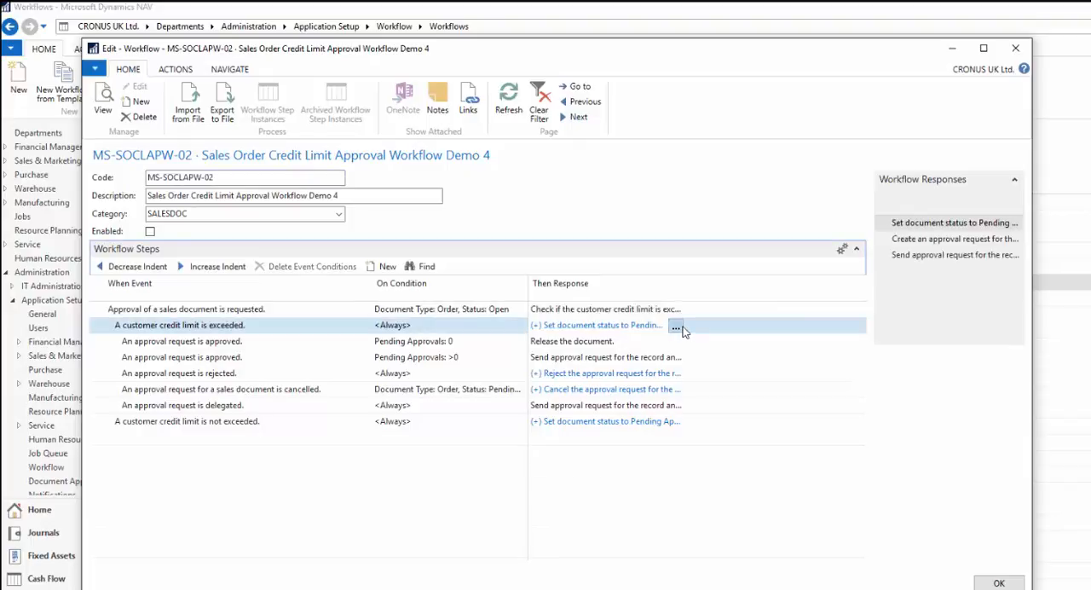
pyautogui.click(675, 325)
pyautogui.click(181, 113)
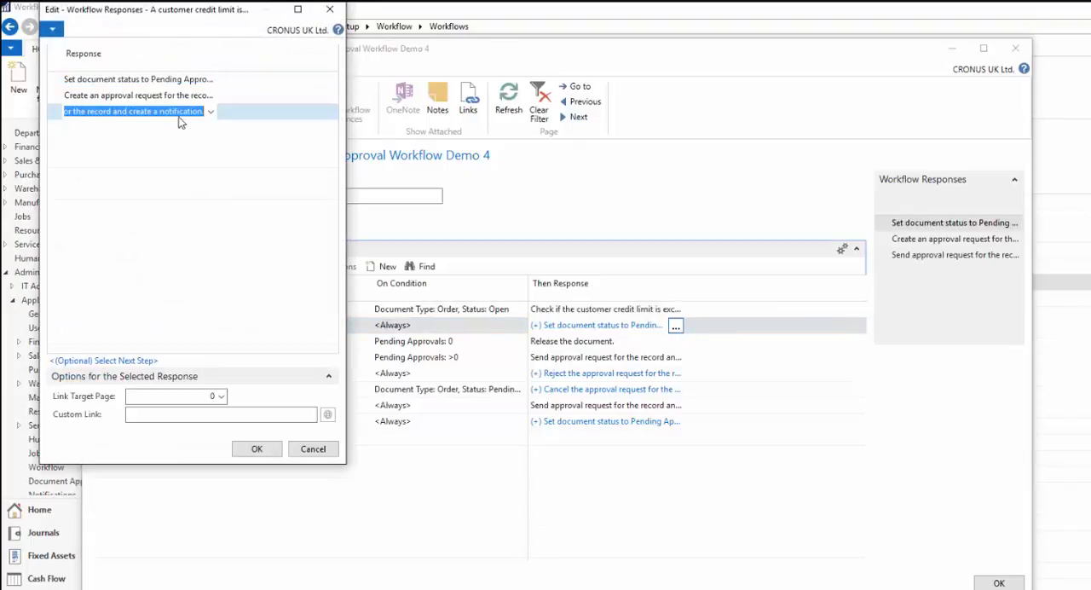
pyautogui.click(162, 97)
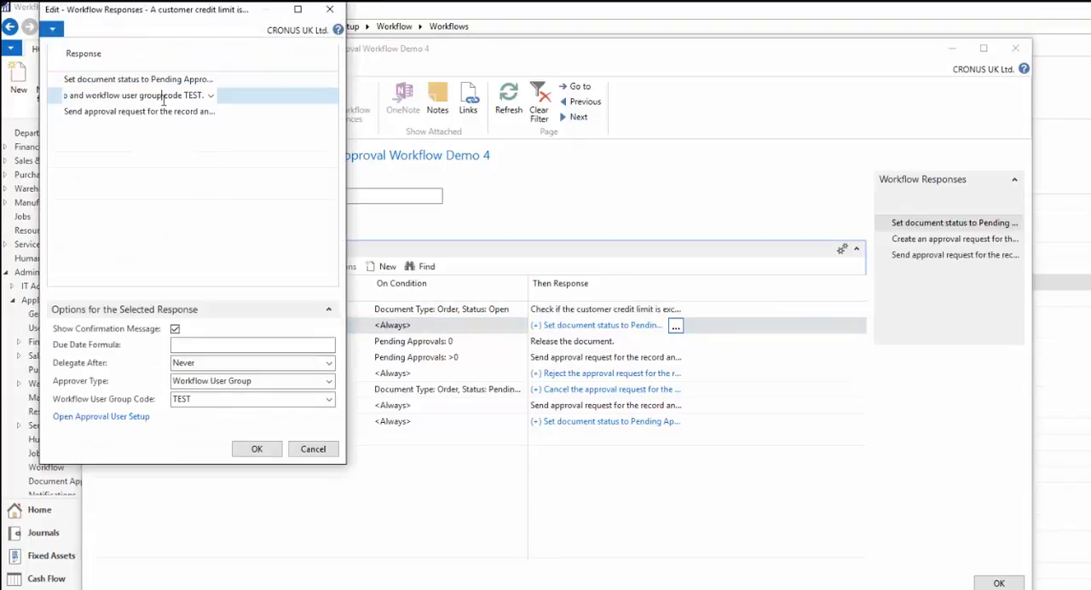
pyautogui.click(312, 449)
# - Check the automatic approval and document release responses for the event where a customer credit limit is not exceeded
pyautogui.doubleClick(205, 421)
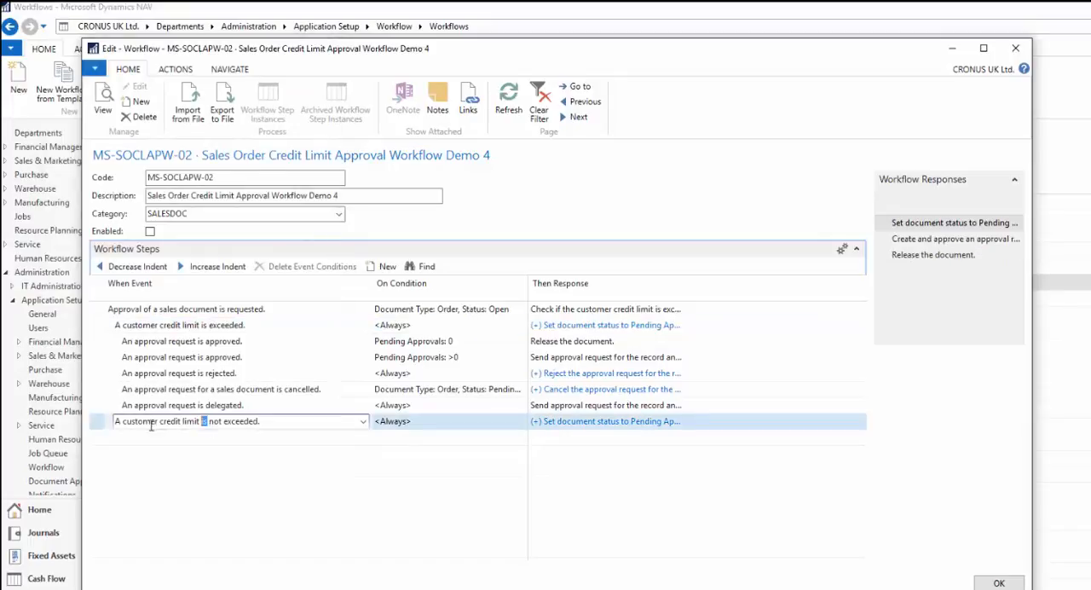
pyautogui.click(599, 423)
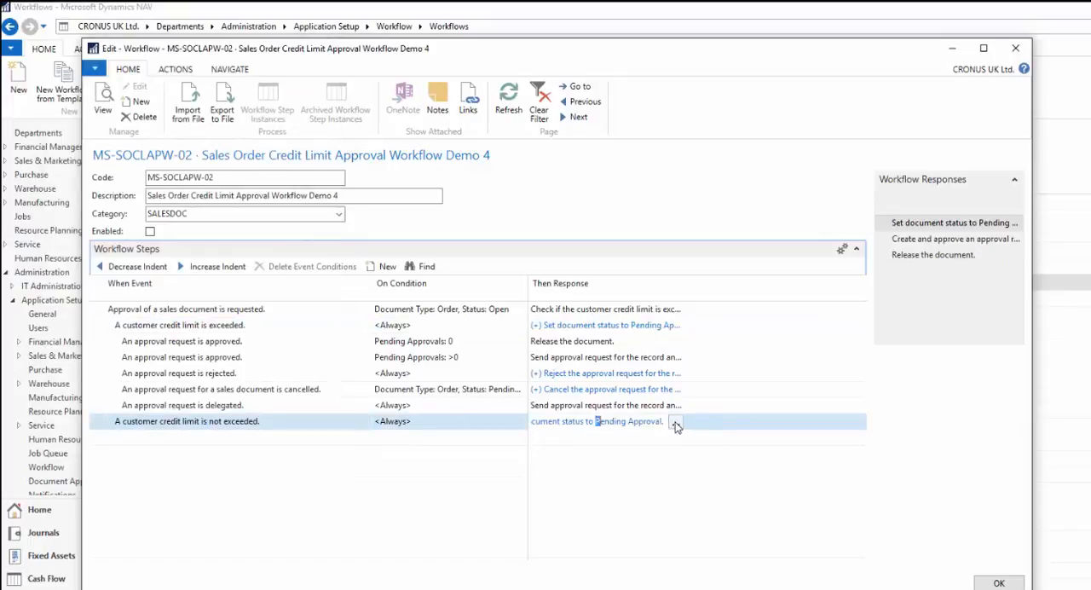
pyautogui.click(675, 421)
pyautogui.click(165, 97)
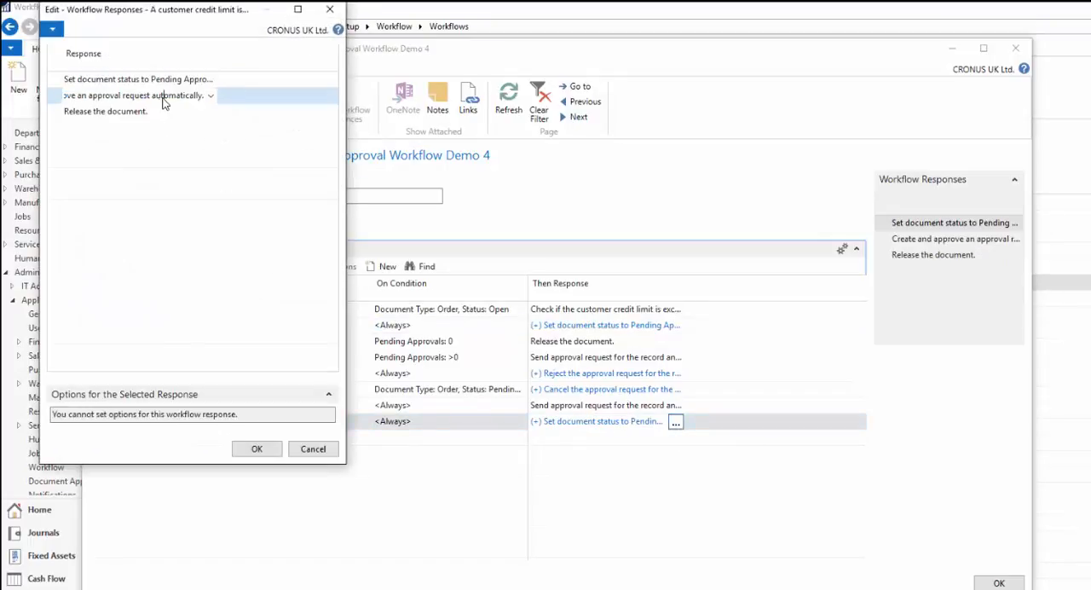
pyautogui.click(154, 111)
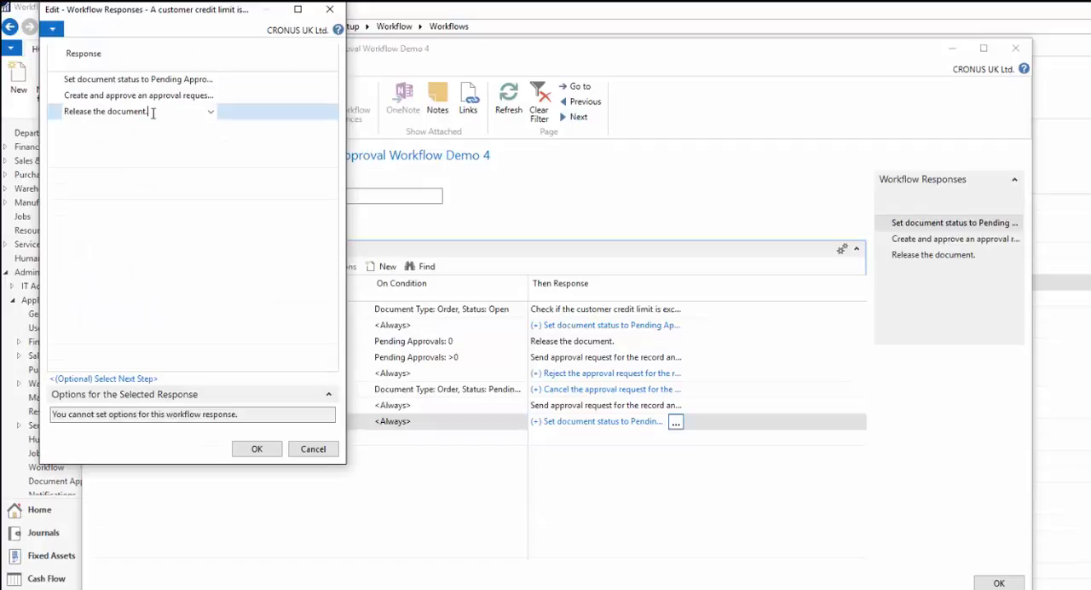
pyautogui.click(330, 10)
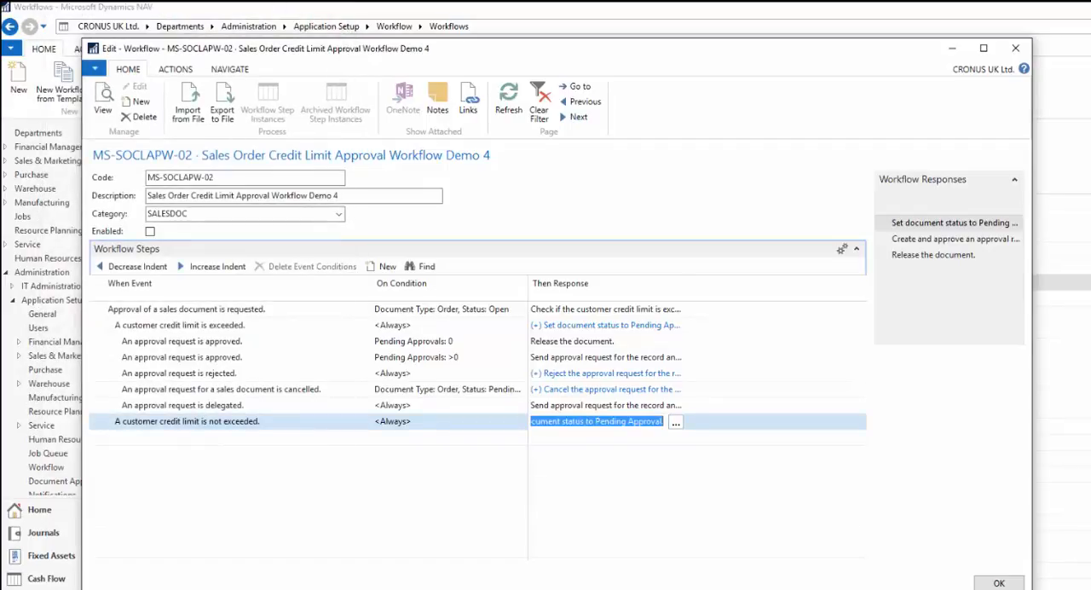
# - Enable the Sales Order Credit Limit Approval Workflow Demo 4 and close its card
pyautogui.click(220, 388)
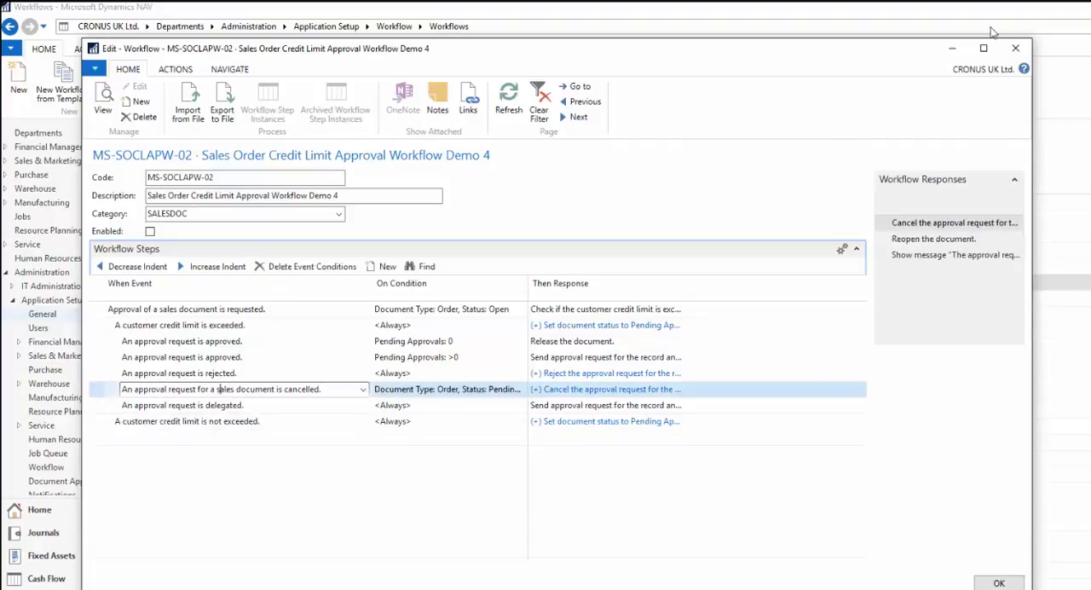
pyautogui.click(149, 232)
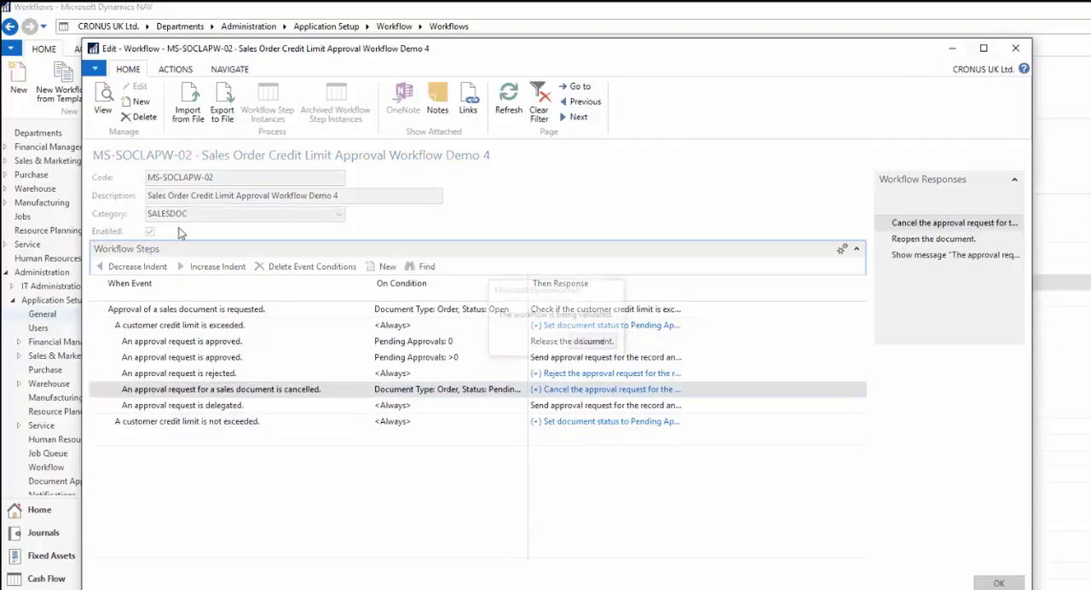
pyautogui.click(204, 213)
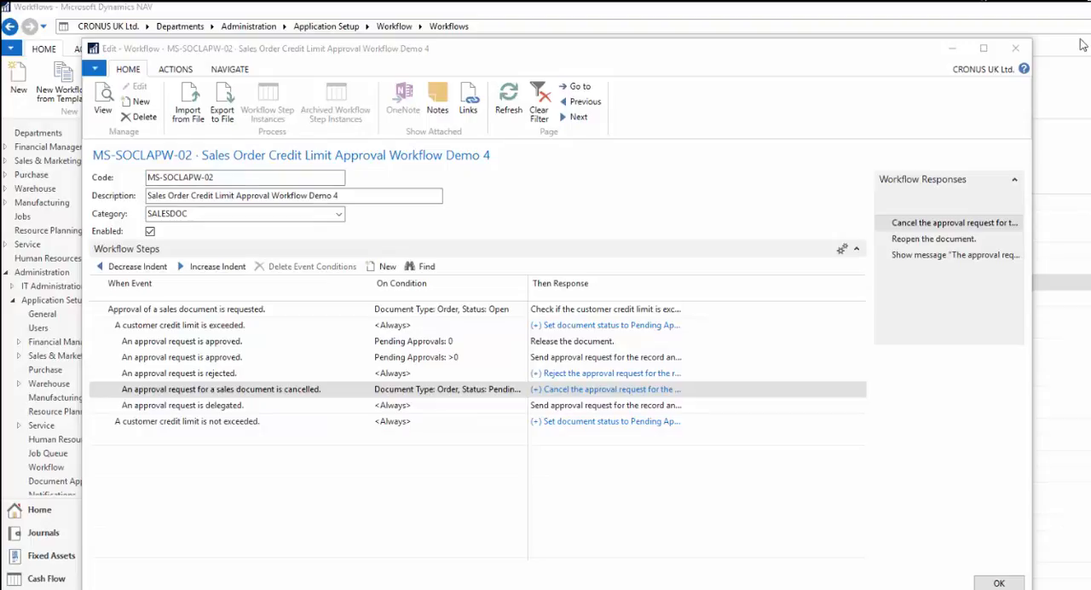
pyautogui.click(1015, 49)
# - Search for Sales Order and open the Sales Orders list
pyautogui.click(966, 21)
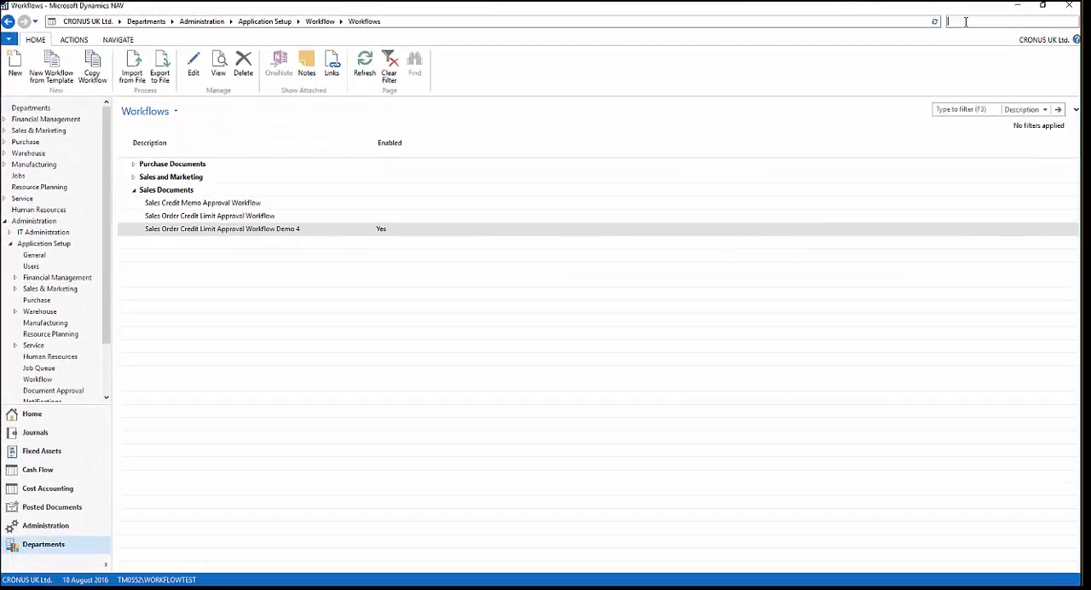
pyautogui.write('Sales Order')
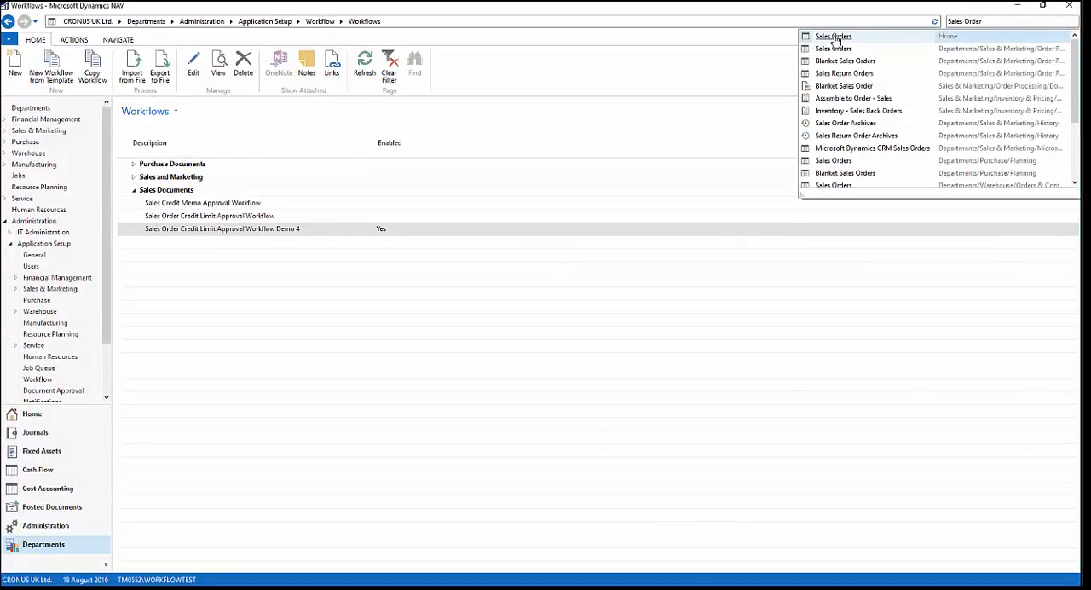
pyautogui.click(834, 38)
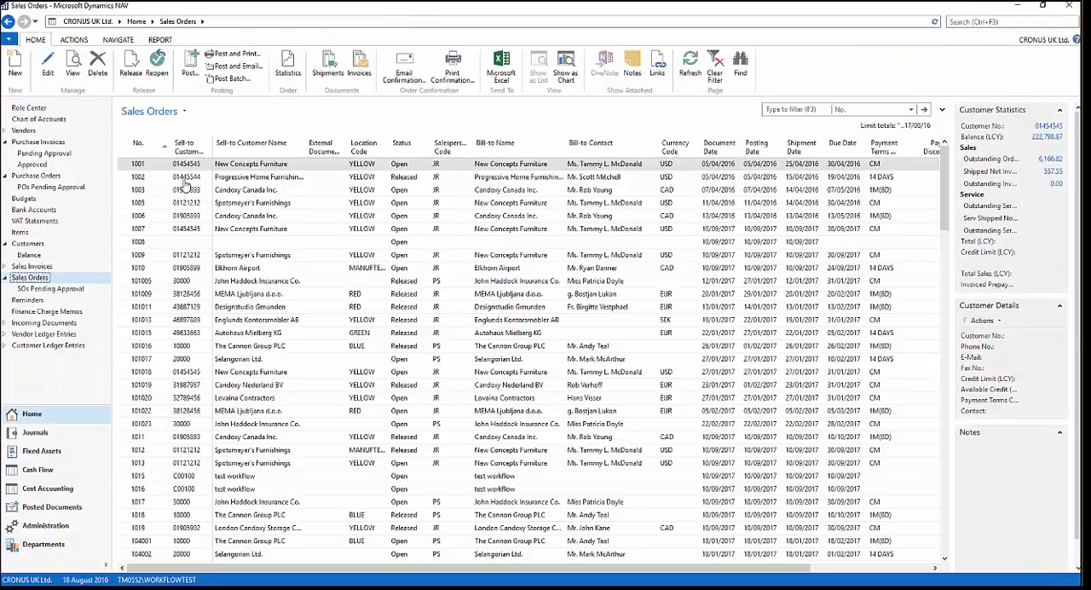
# - Create a sales order for The Cannon Group PLC by its customer number and accept the exceeded credit limit
pyautogui.hotkey('ctrl', 'n')
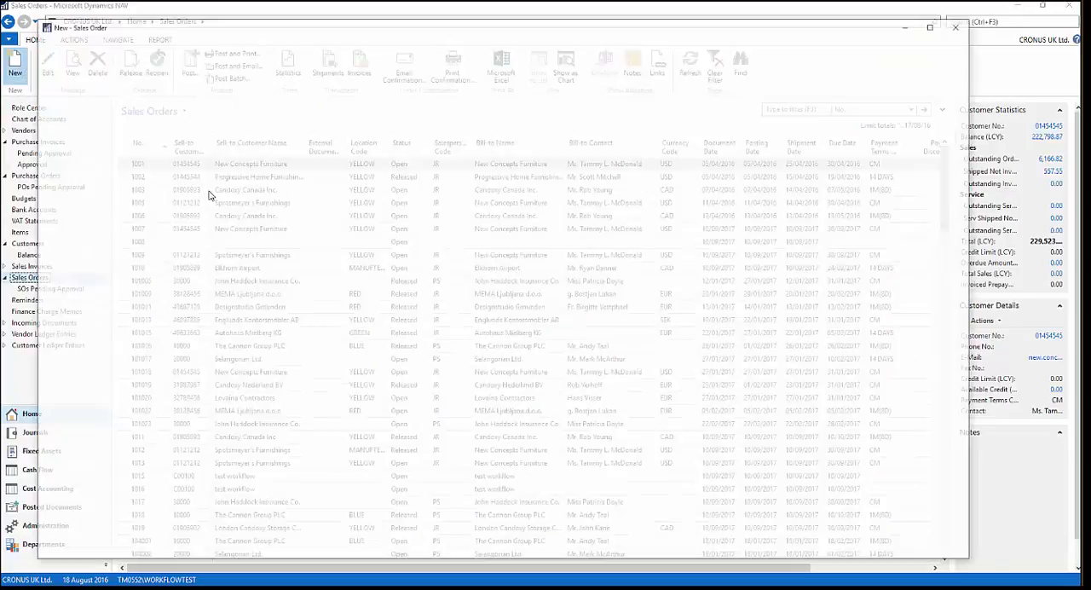
pyautogui.click(144, 163)
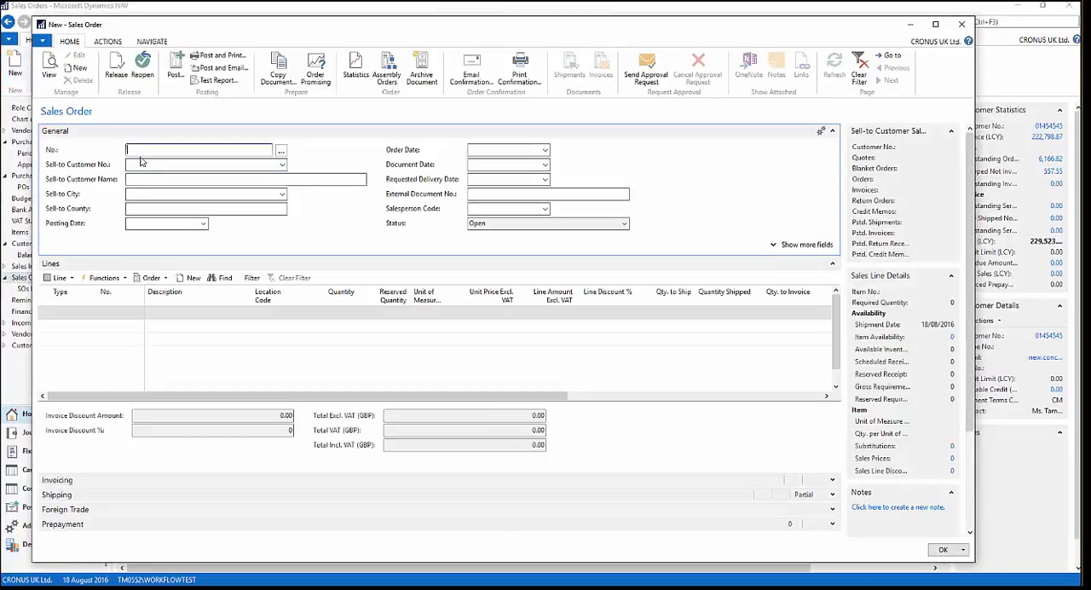
pyautogui.write('10000')
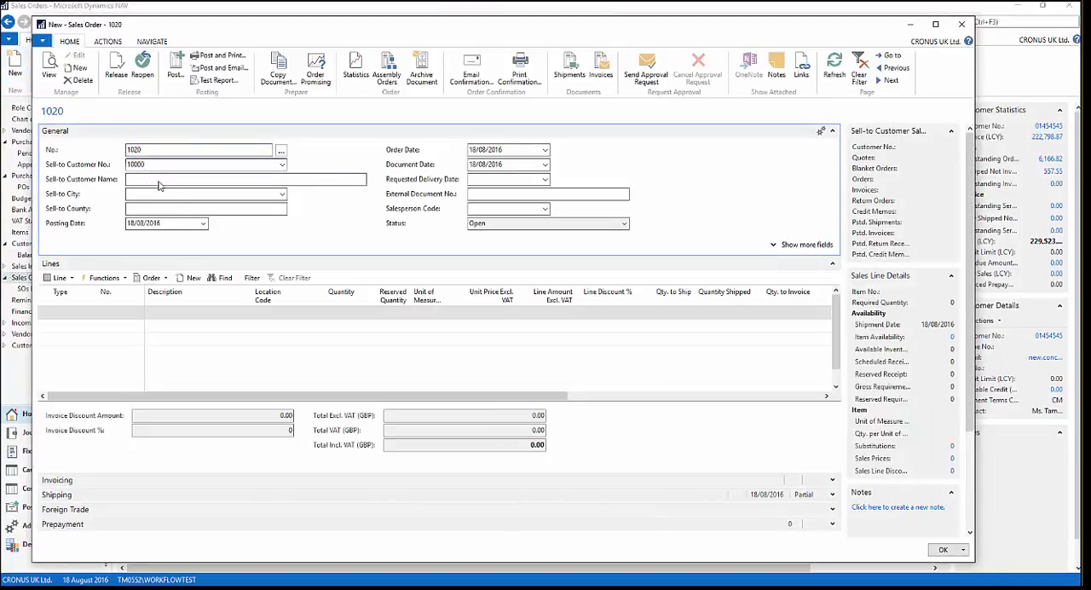
pyautogui.click(177, 201)
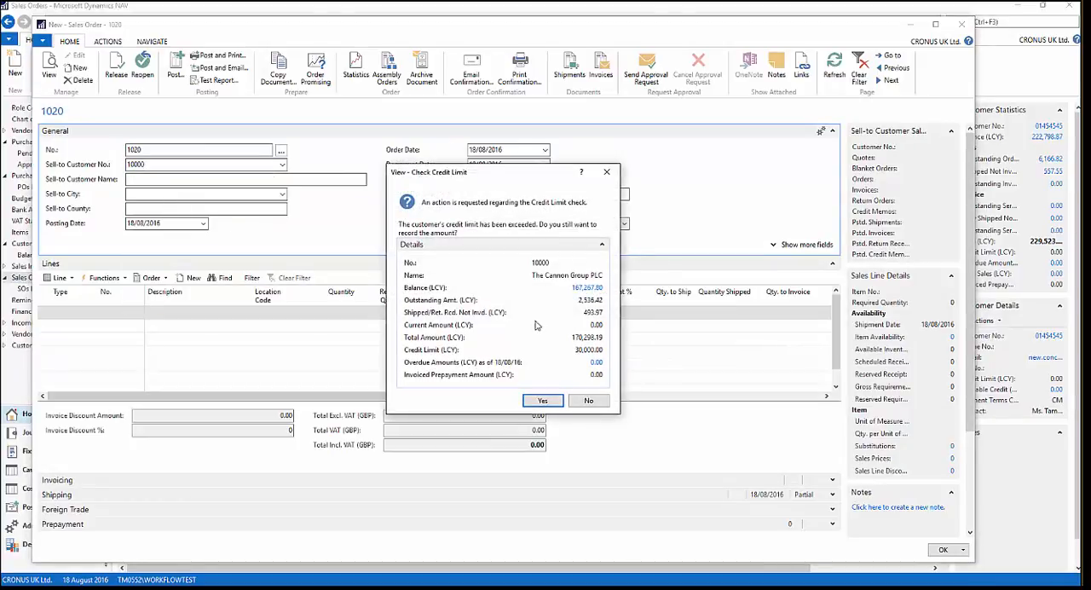
pyautogui.click(542, 400)
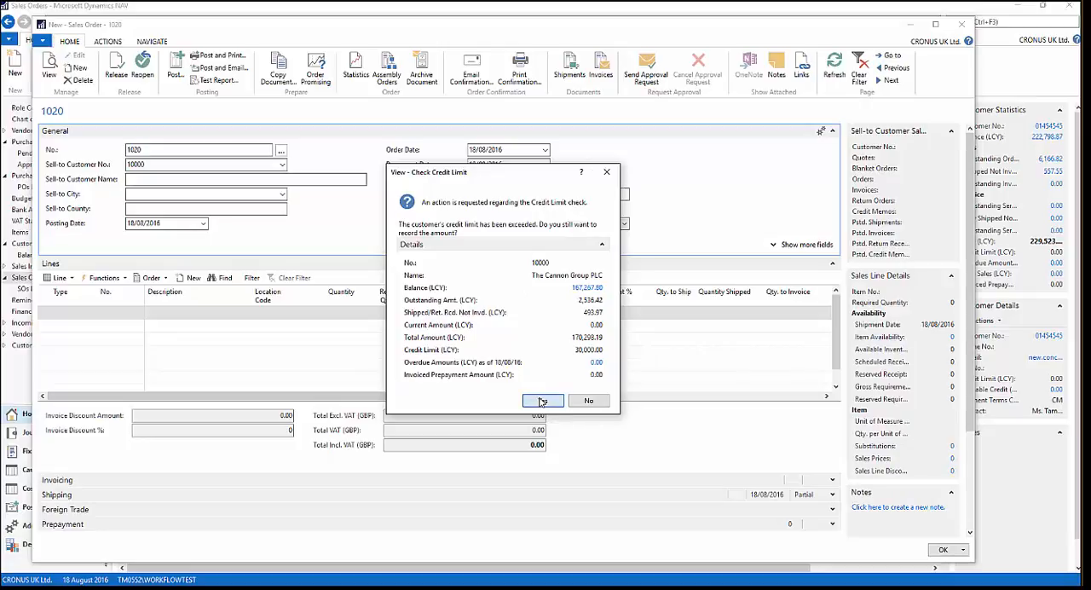
# - Add an Item line for item 1000 Bicycle with quantity 1 and record it despite the availability and credit checks
pyautogui.click(73, 317)
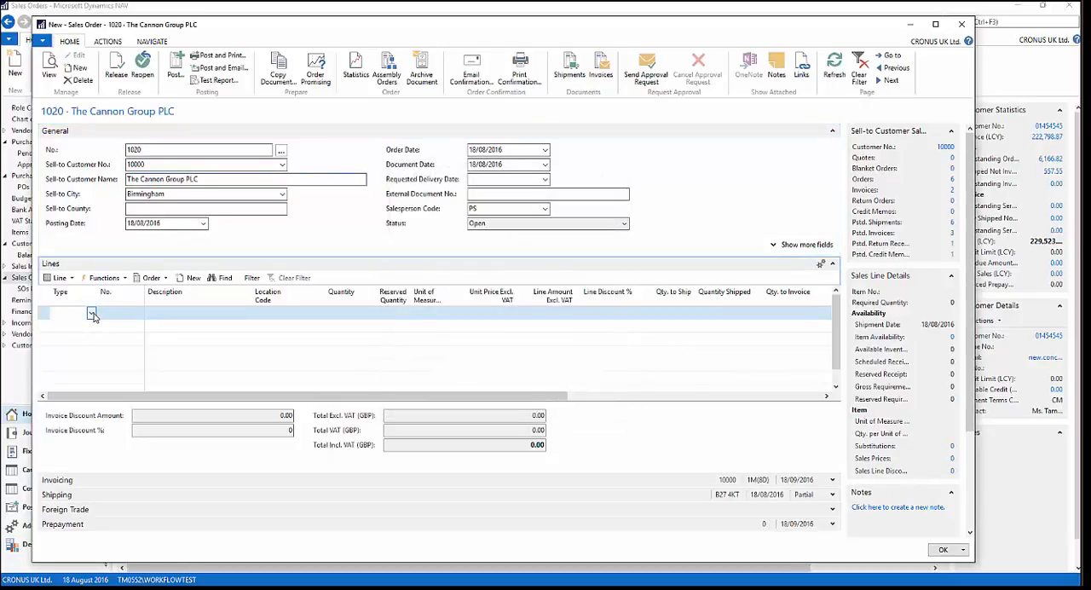
pyautogui.click(91, 314)
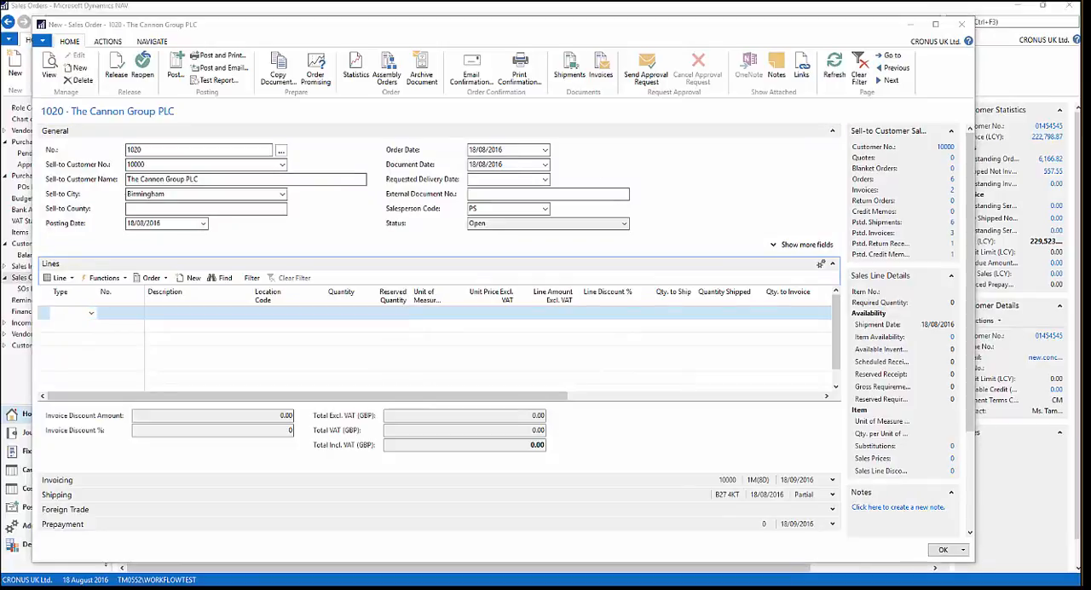
pyautogui.click(68, 312)
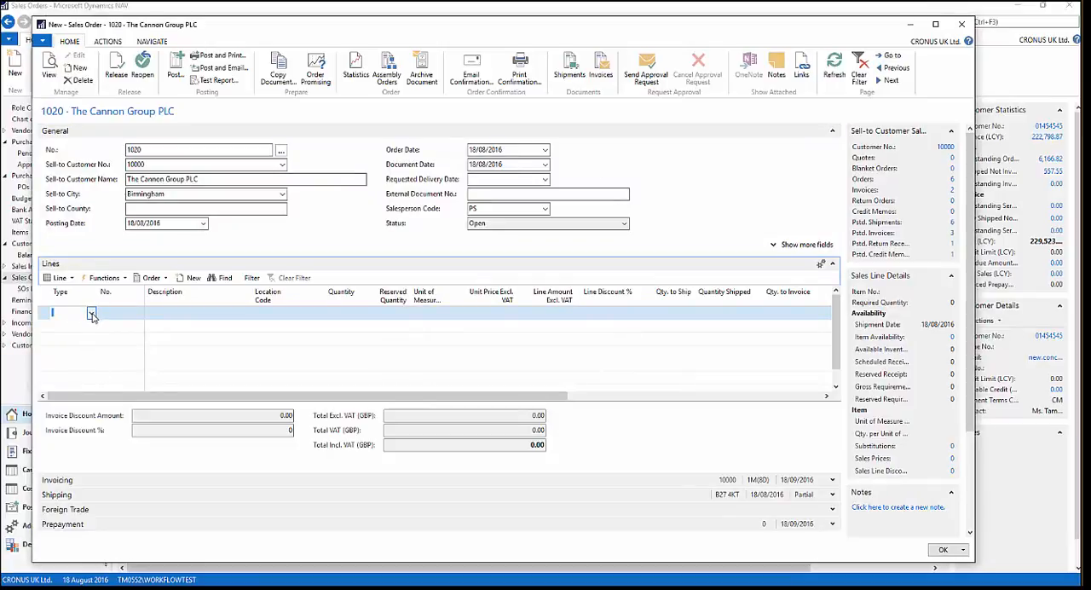
pyautogui.press('Tab')
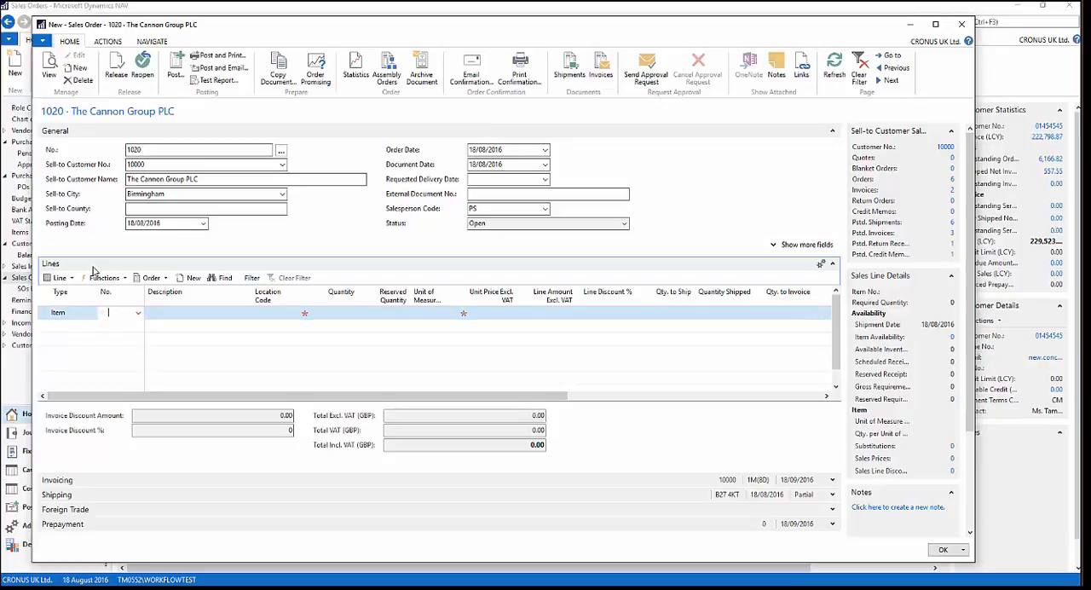
pyautogui.write('1000')
pyautogui.press('Tab')
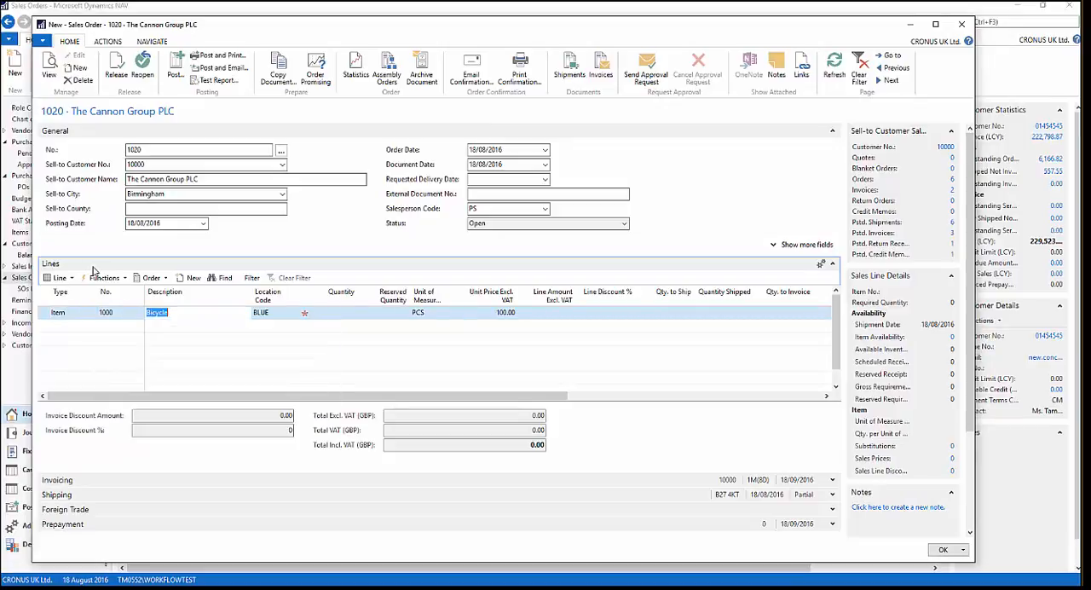
pyautogui.press('Tab')
pyautogui.press('Tab')
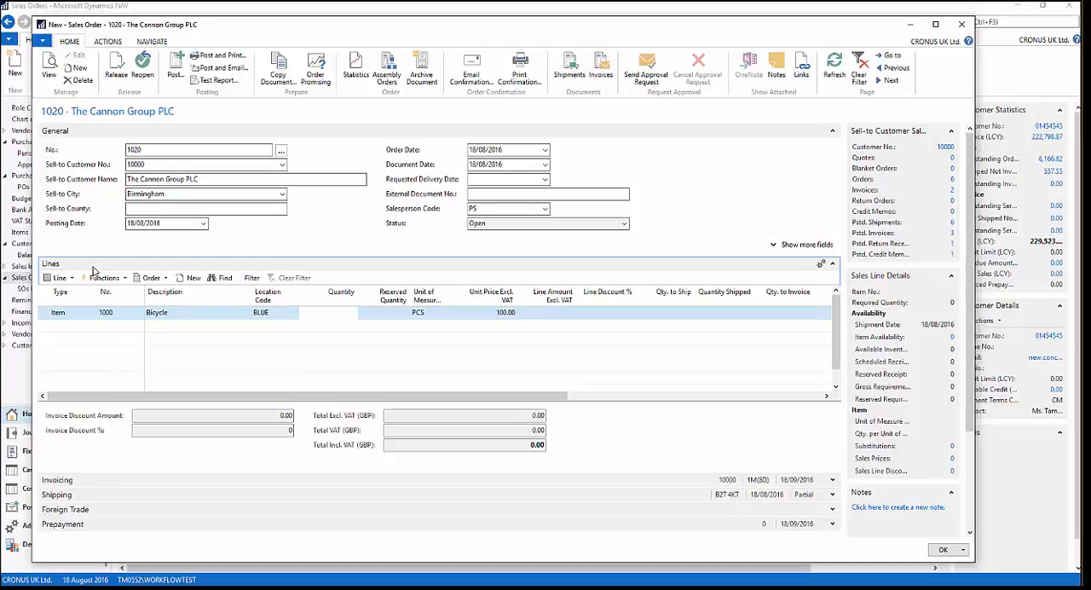
pyautogui.write('1')
pyautogui.press('Tab')
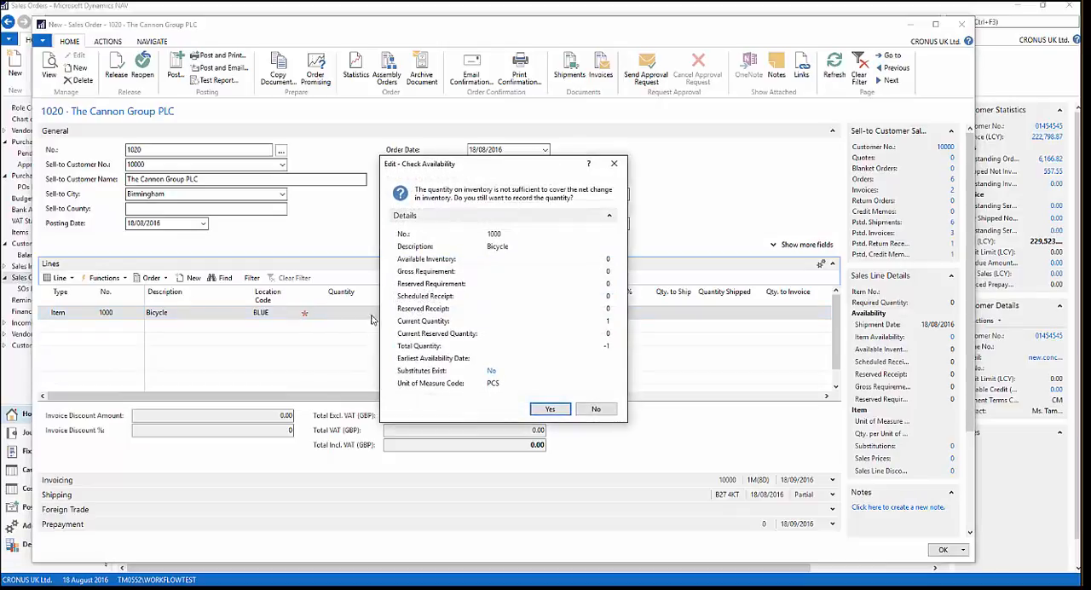
pyautogui.click(551, 409)
pyautogui.click(537, 402)
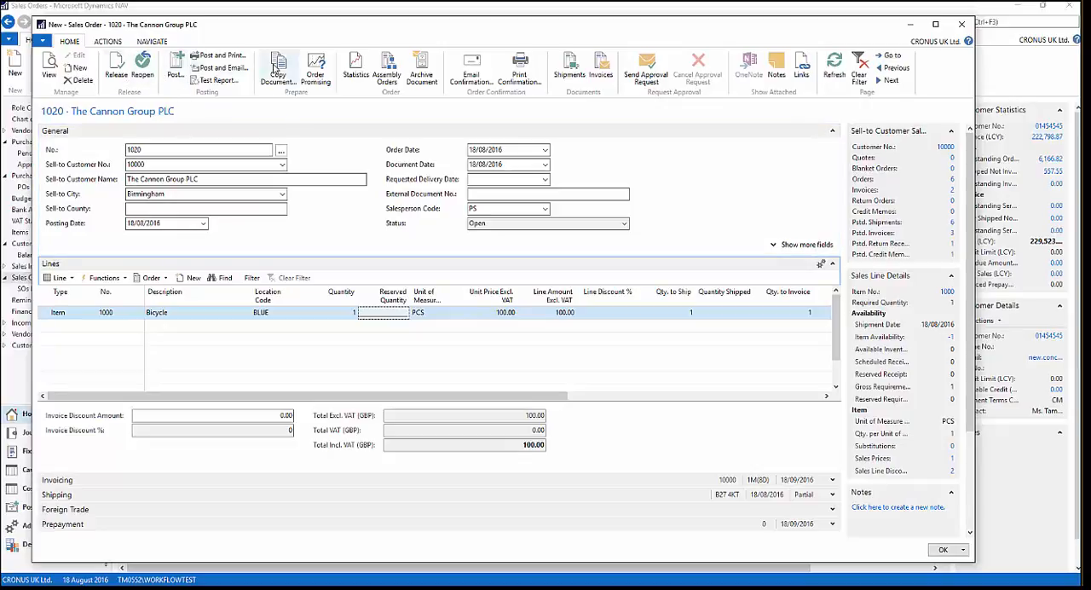
# - Send an approval request for the new sales order and acknowledge the message
pyautogui.click(108, 42)
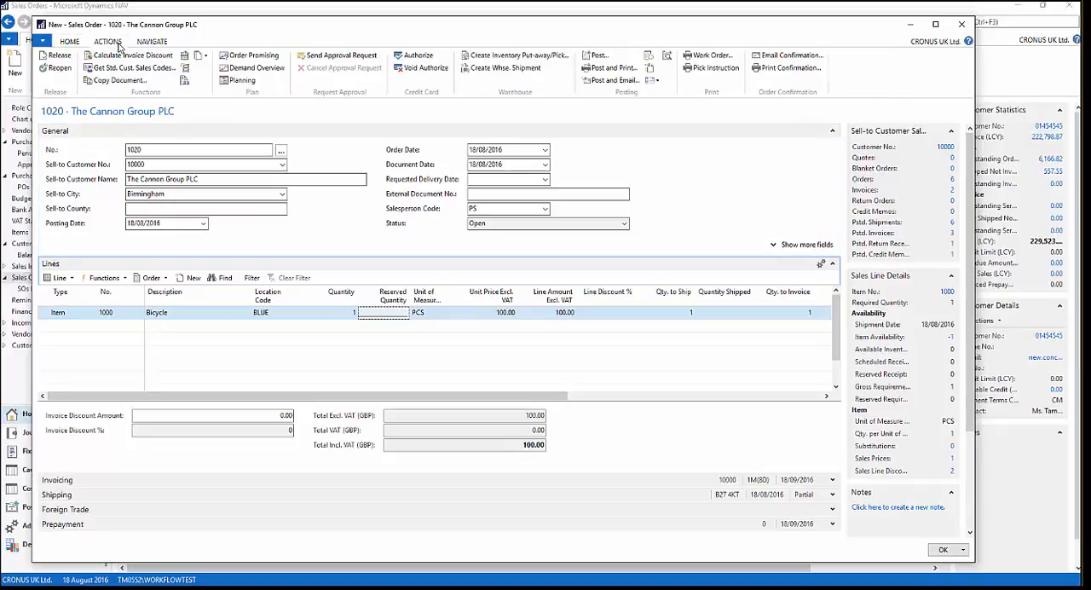
pyautogui.click(352, 58)
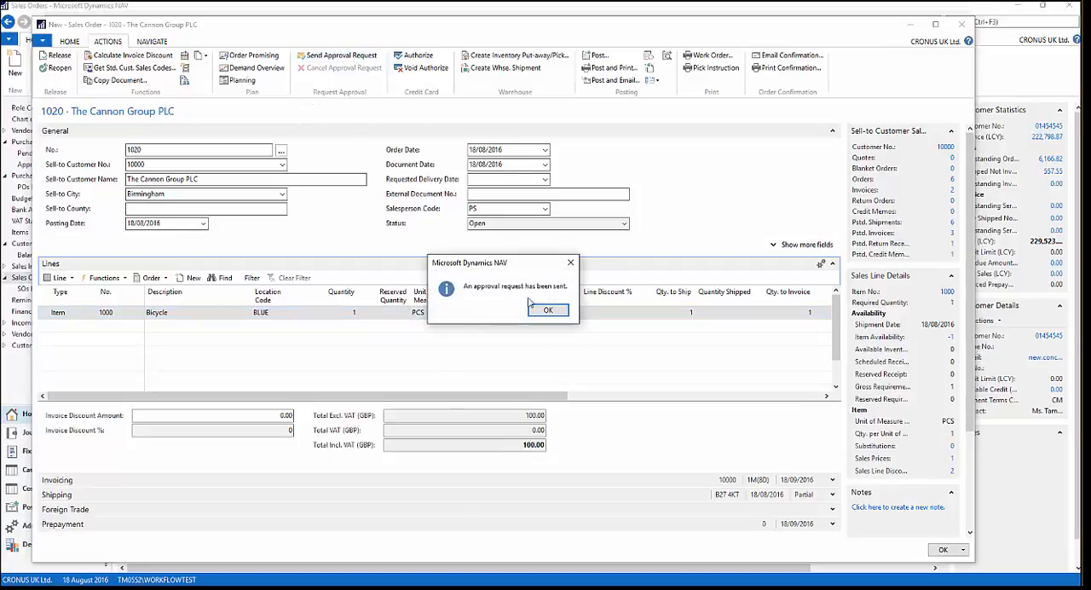
pyautogui.click(550, 310)
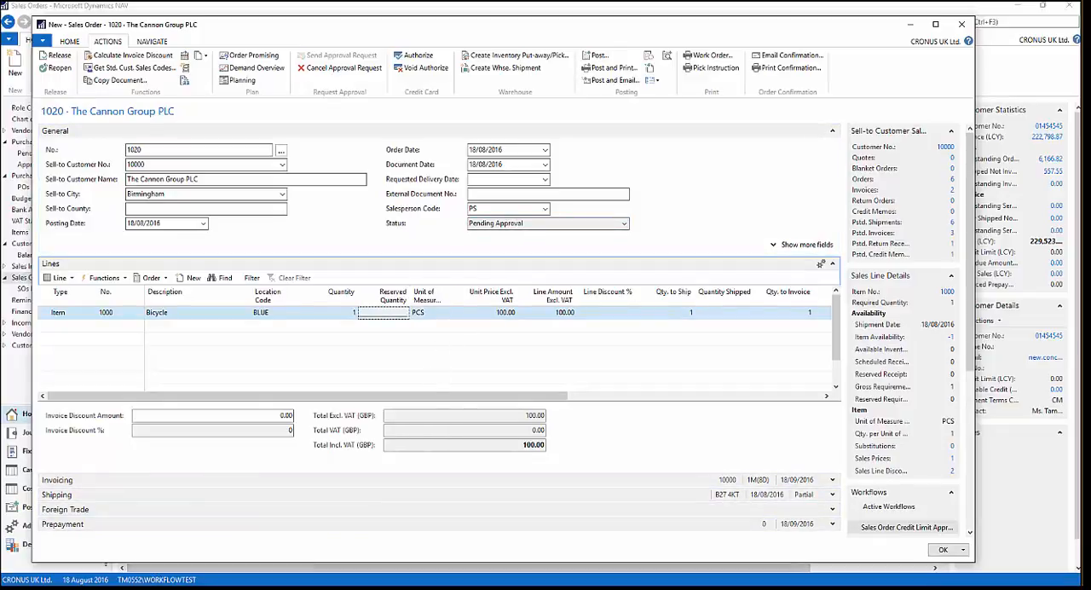
# - Close the sales order, review The Cannon Group PLC record from the approver's Requests to Approve list, and approve the request
pyautogui.click(962, 24)
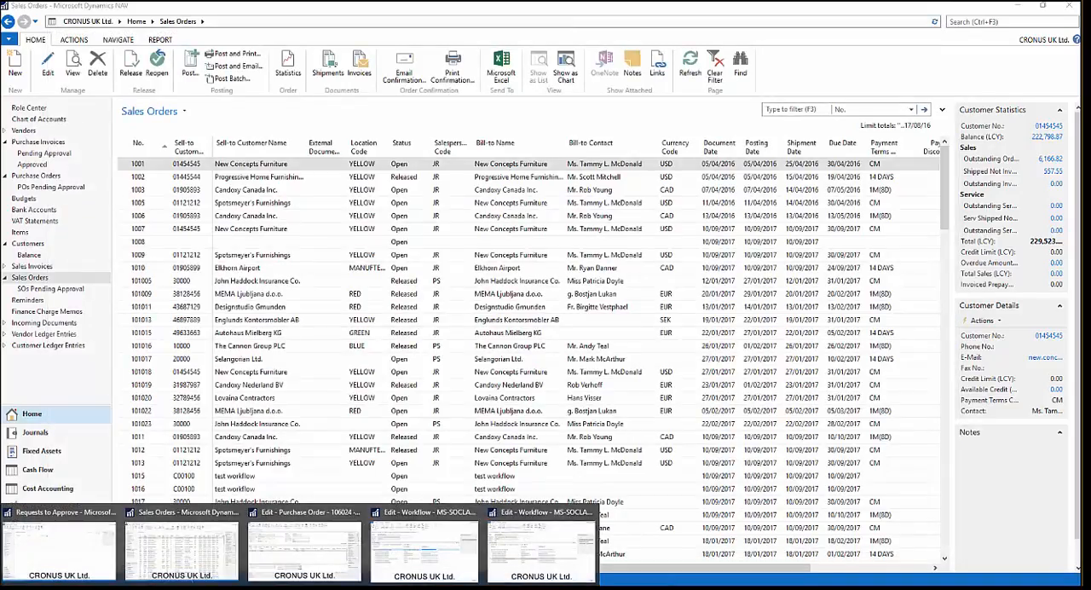
pyautogui.click(64, 537)
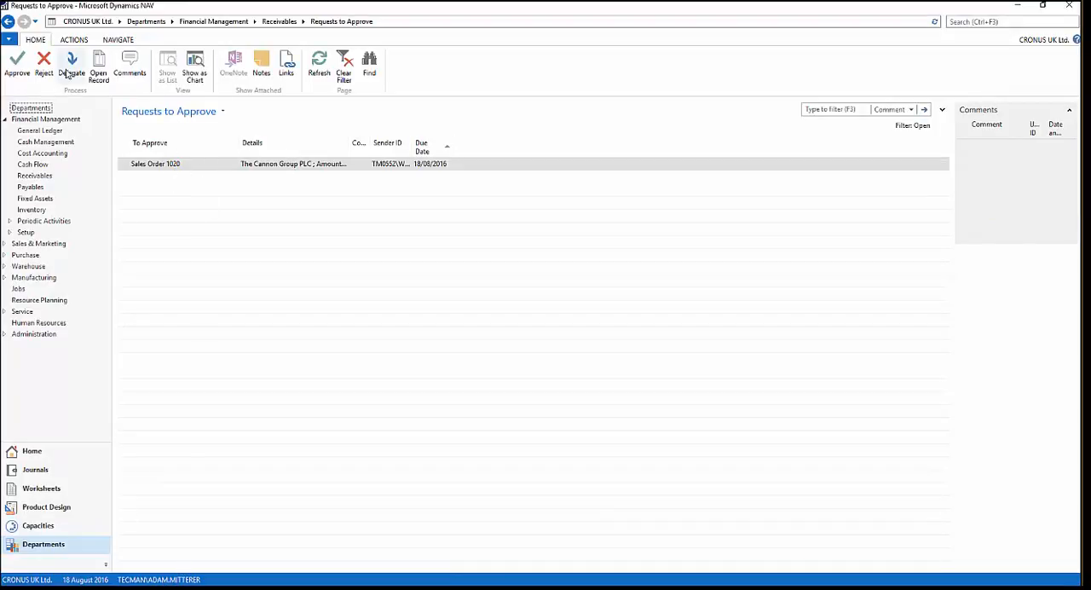
pyautogui.click(97, 78)
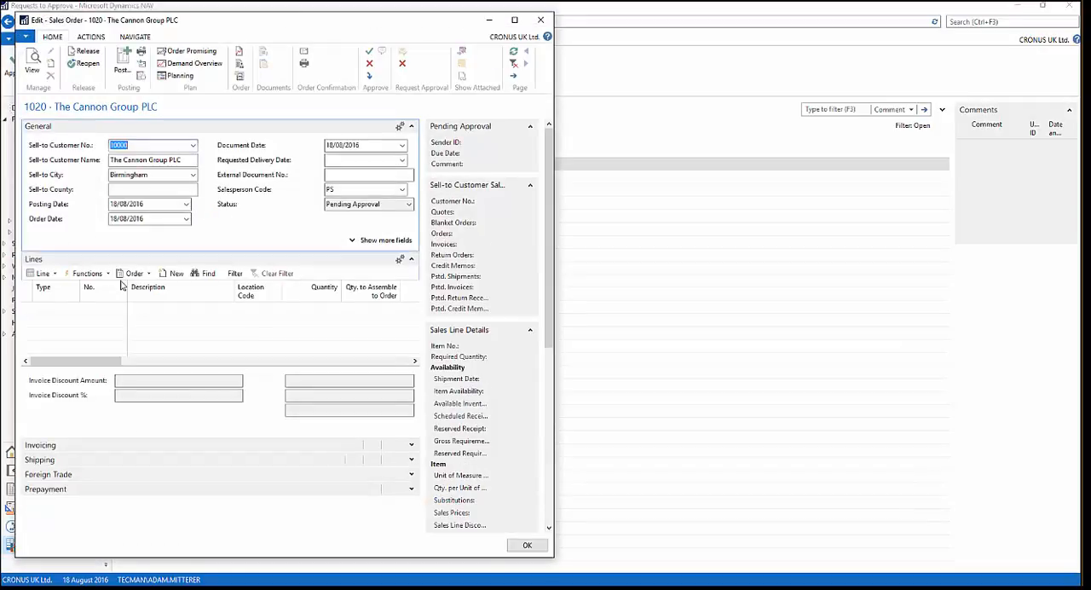
pyautogui.click(543, 21)
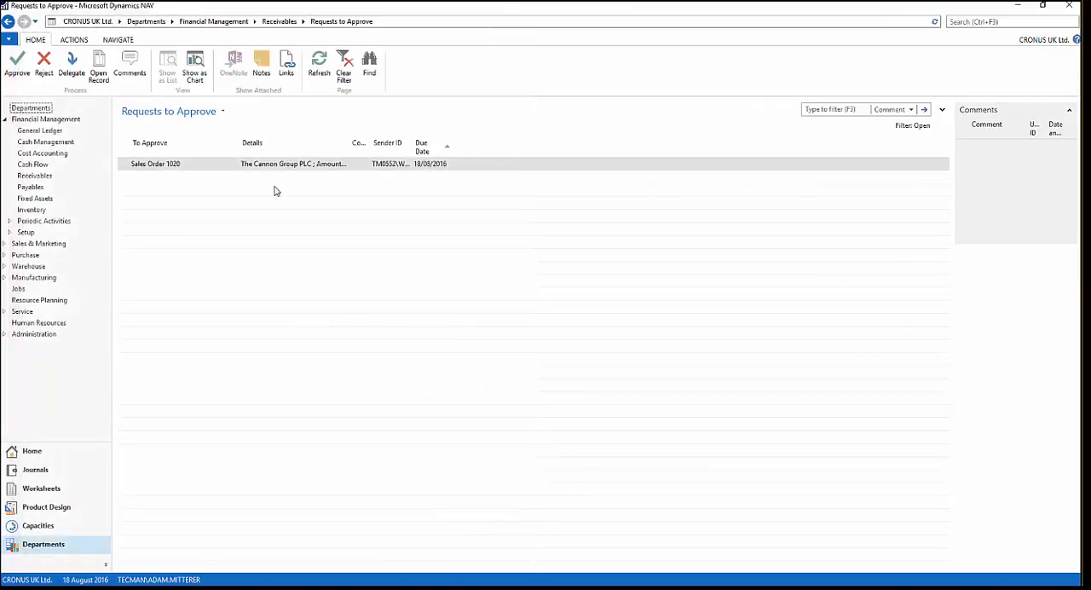
pyautogui.click(17, 65)
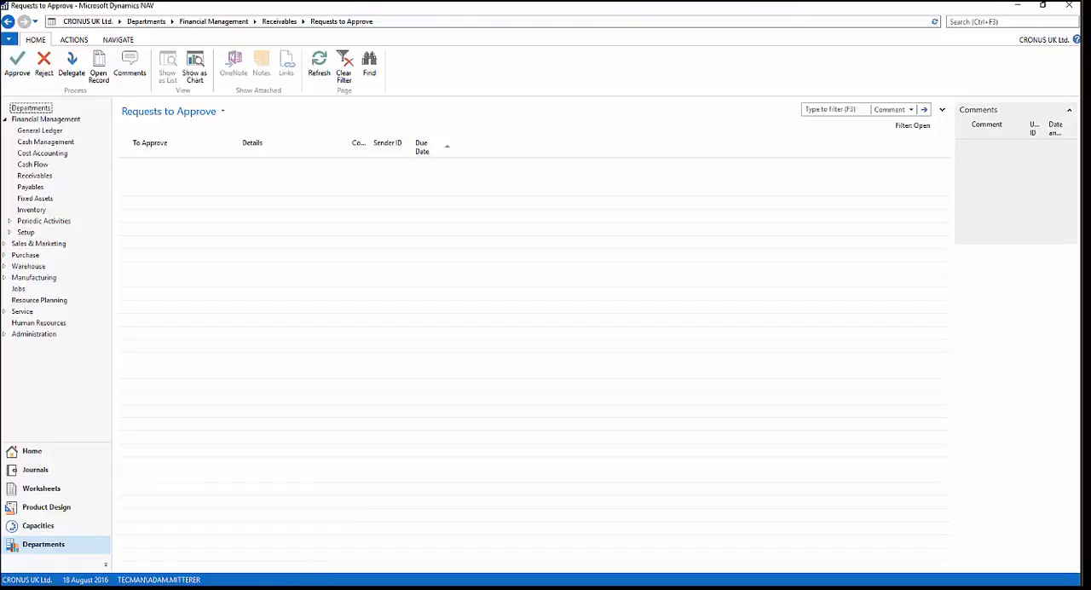
# - Return to the Sales Orders list and filter it by Order Date with the value t for today
pyautogui.click(319, 588)
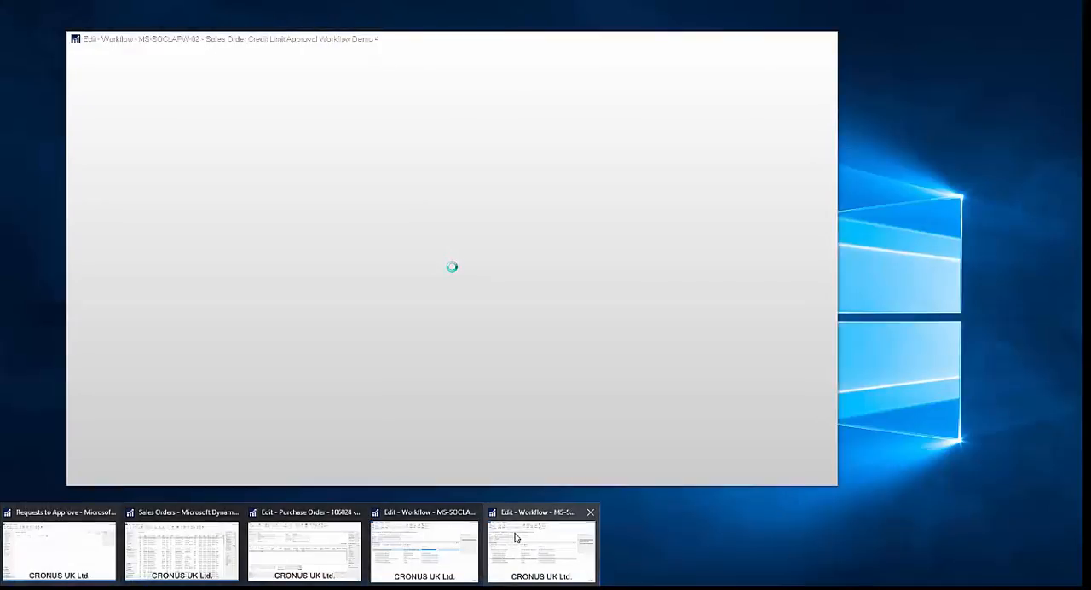
pyautogui.click(514, 535)
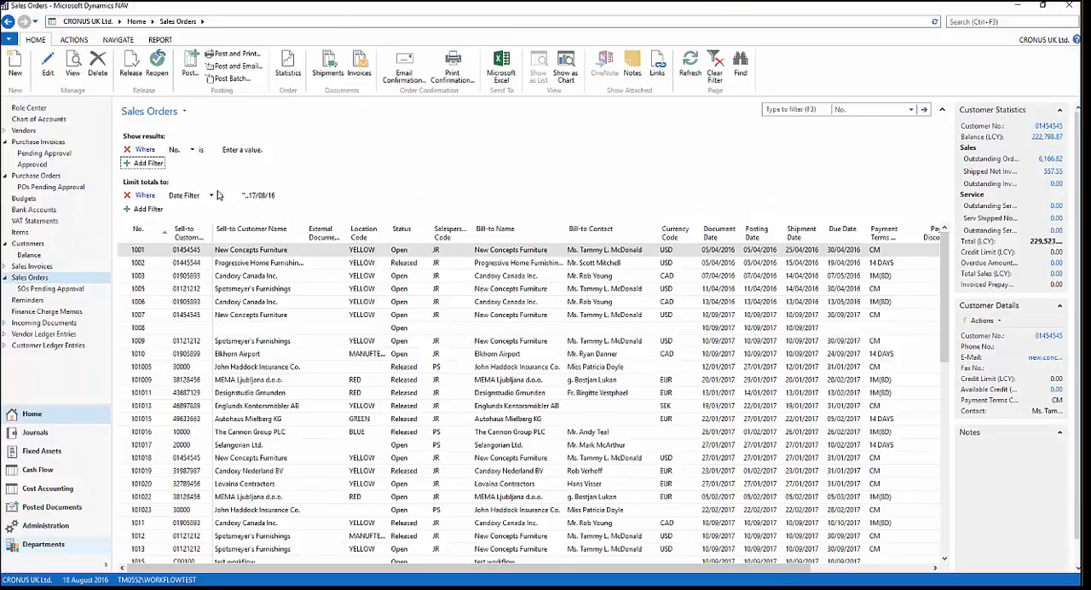
pyautogui.click(193, 149)
pyautogui.moveTo(221, 174)
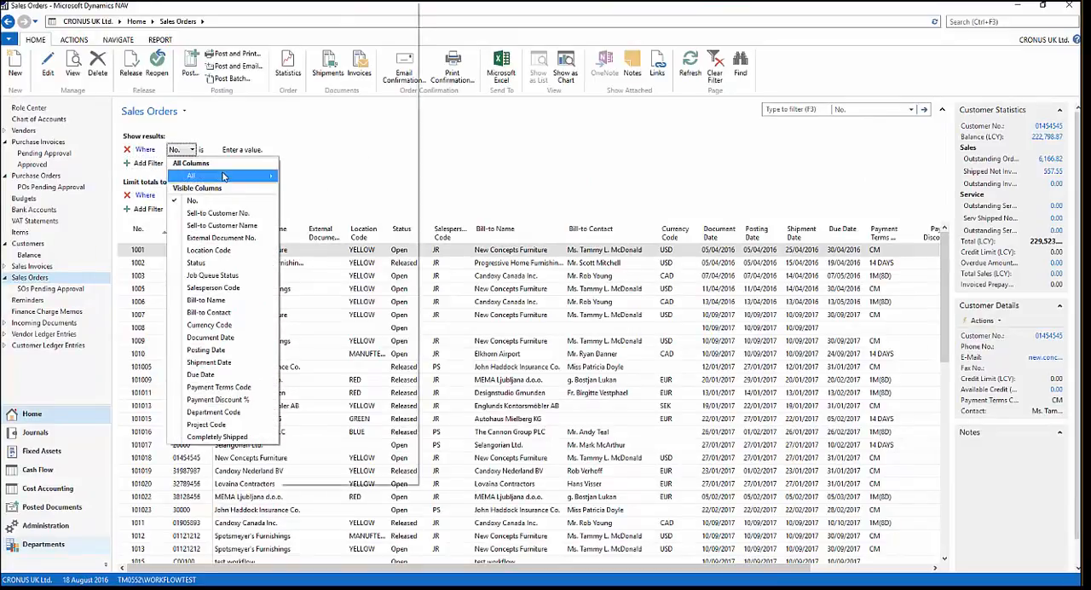
pyautogui.press('d')
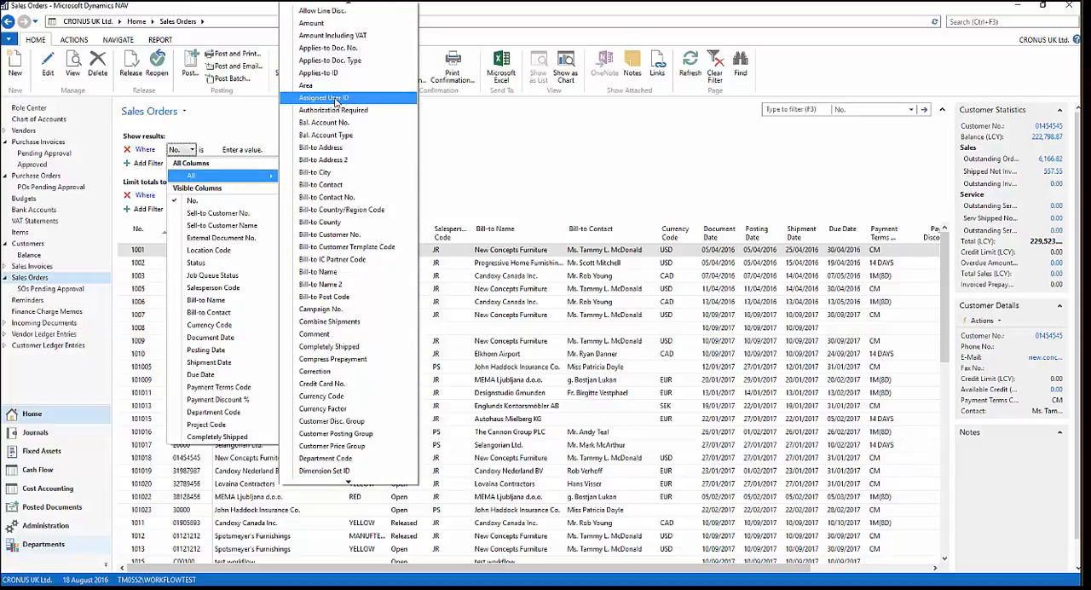
pyautogui.press('o')
pyautogui.press('o')
pyautogui.press('o')
pyautogui.press('o')
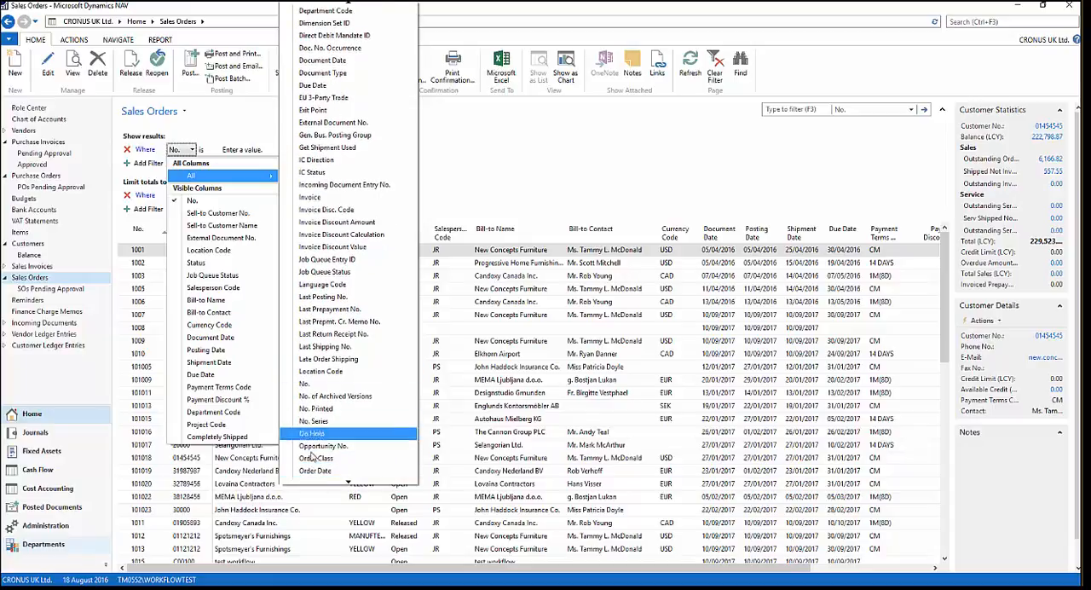
pyautogui.click(307, 474)
pyautogui.click(274, 151)
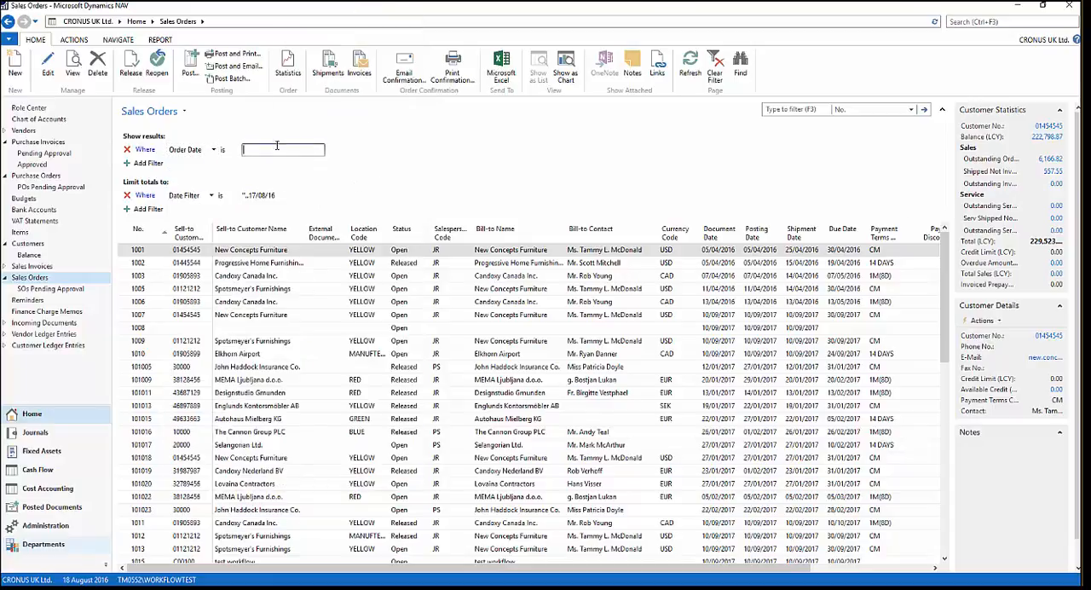
pyautogui.write('t')
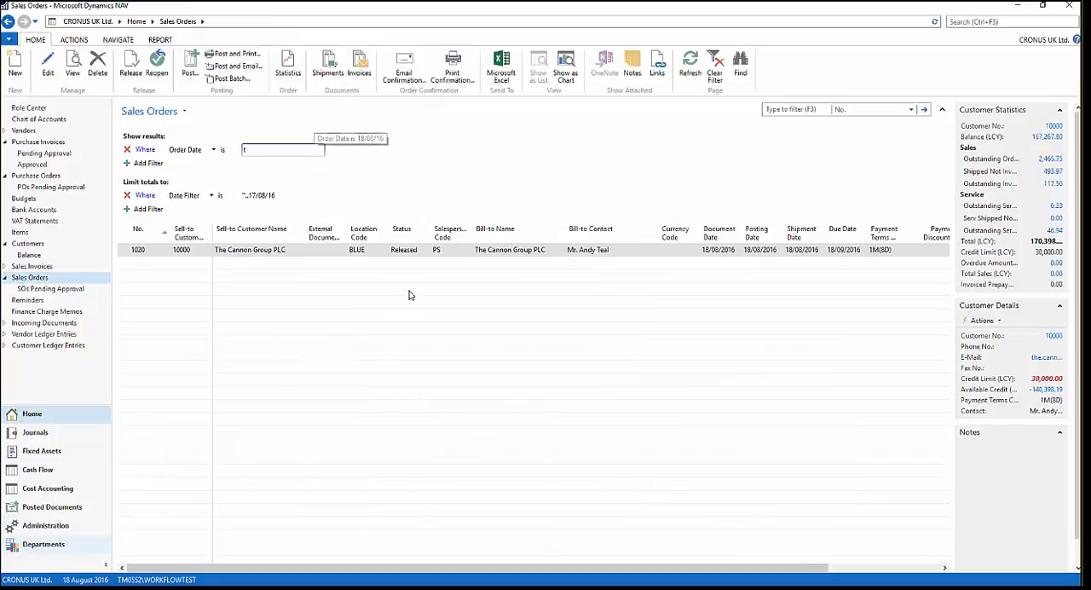
# - Open The Cannon Group PLC sales order to check its status, and view the Dynamics NAV approval notification e-mail over it
pyautogui.click(282, 254)
pyautogui.doubleClick(351, 247)
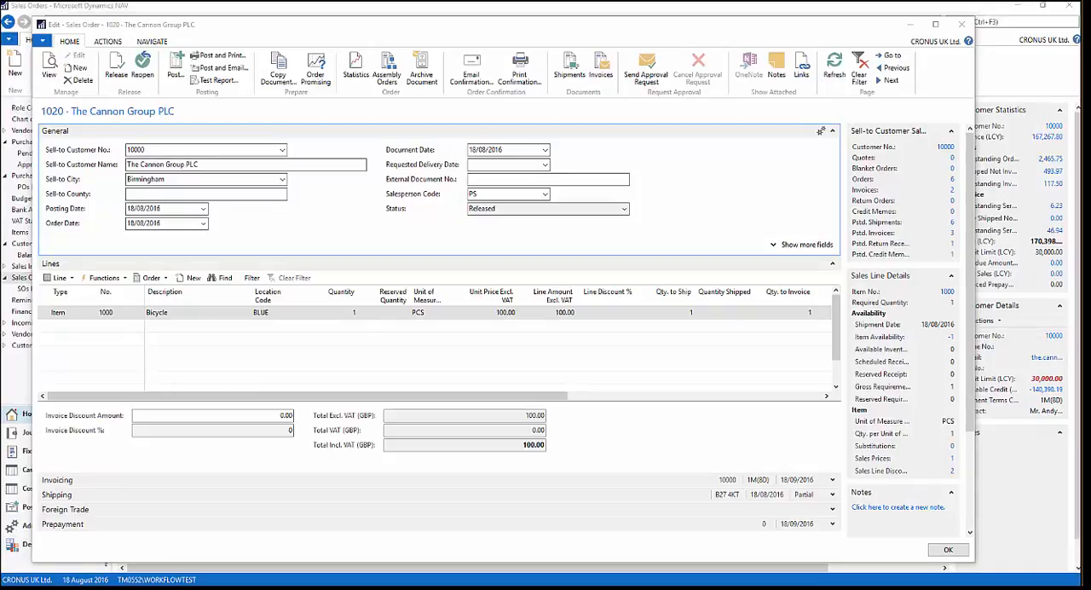
pyautogui.moveTo(0, 47); pyautogui.dragTo(453, 72)
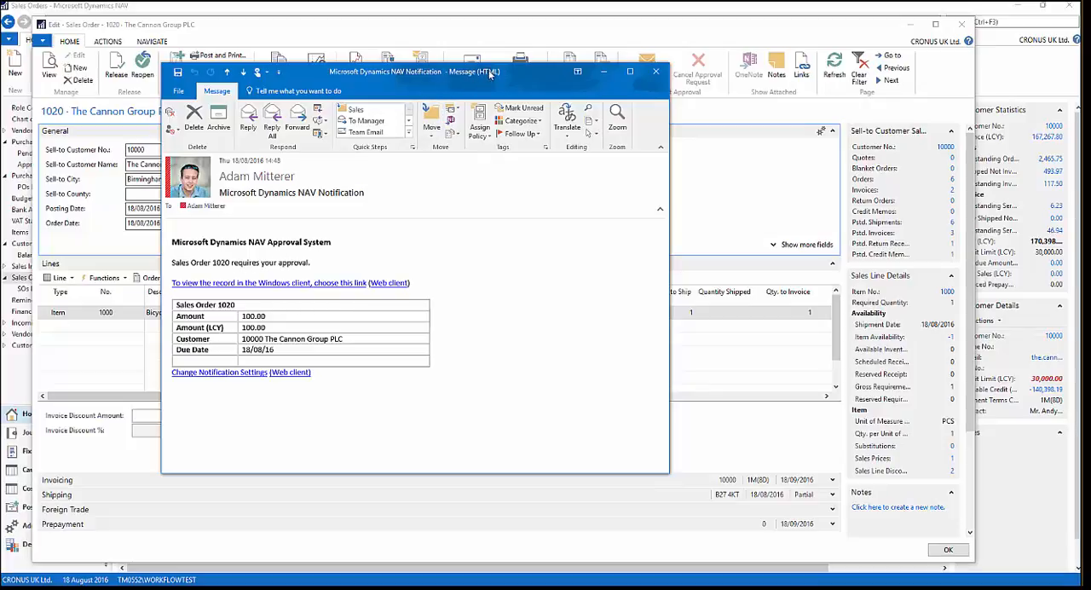
pyautogui.moveTo(490, 73); pyautogui.dragTo(0, 94)
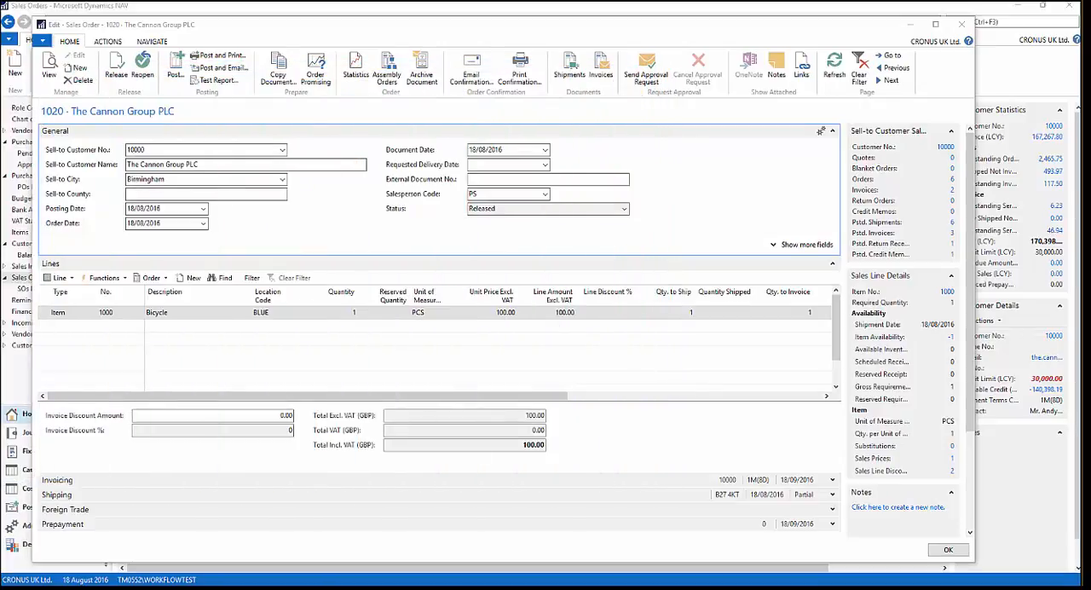